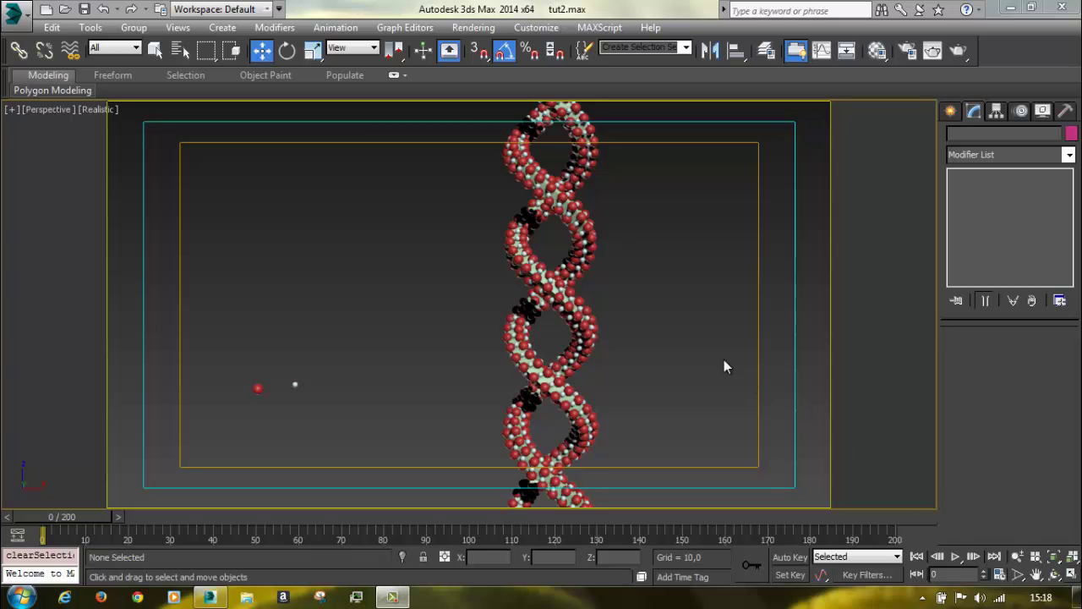
Orbit, pan and zoom the Perspective view to inspect the DNA helix from several angles
{"action": "middle_click_drag", "start_coordinate": [724, 366], "coordinate": [527, 428], "text": "alt"}
{"action": "scroll", "coordinate": [464, 275], "scroll_direction": "up", "scroll_amount": 5}
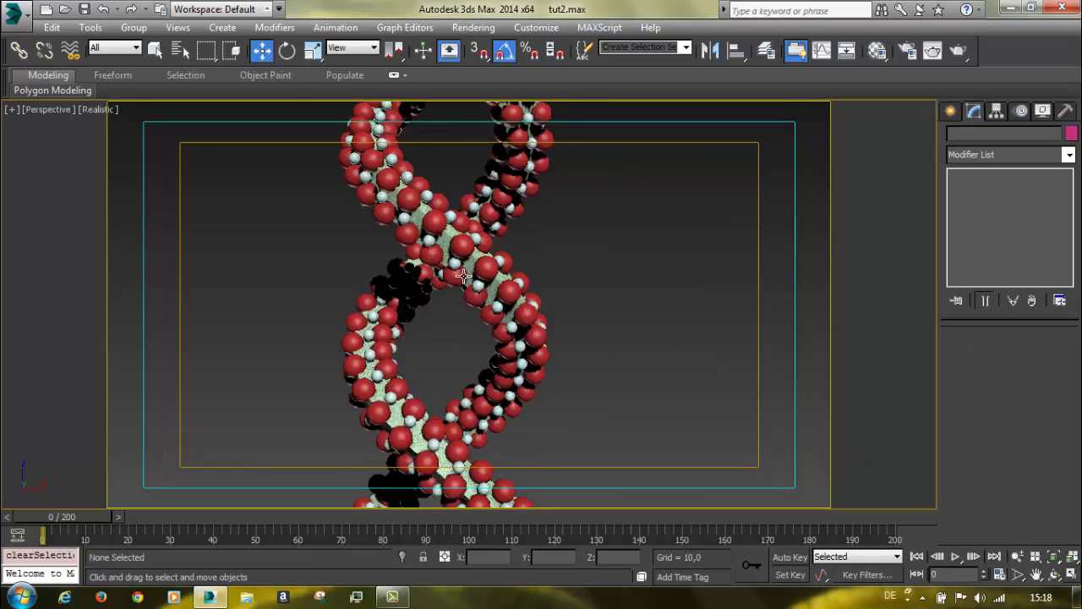
{"action": "scroll", "coordinate": [464, 275], "scroll_direction": "up", "scroll_amount": 2}
{"action": "middle_click_drag", "start_coordinate": [472, 287], "coordinate": [559, 370]}
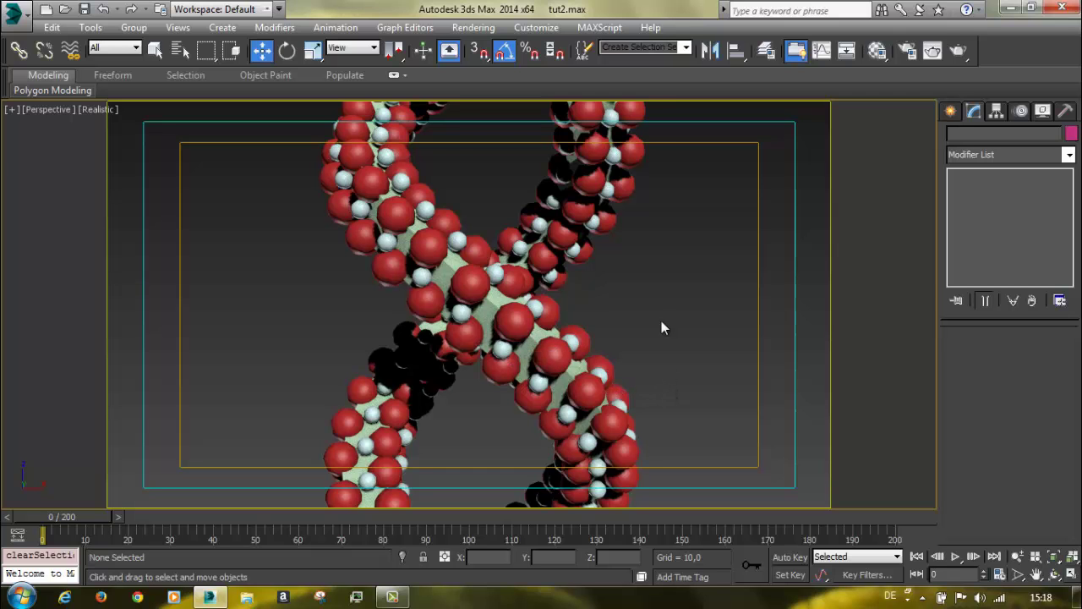
{"action": "middle_click_drag", "start_coordinate": [541, 201], "coordinate": [470, 225], "text": "alt"}
{"action": "scroll", "coordinate": [496, 356], "scroll_direction": "down", "scroll_amount": 5}
{"action": "scroll", "coordinate": [471, 225], "scroll_direction": "up", "scroll_amount": 6}
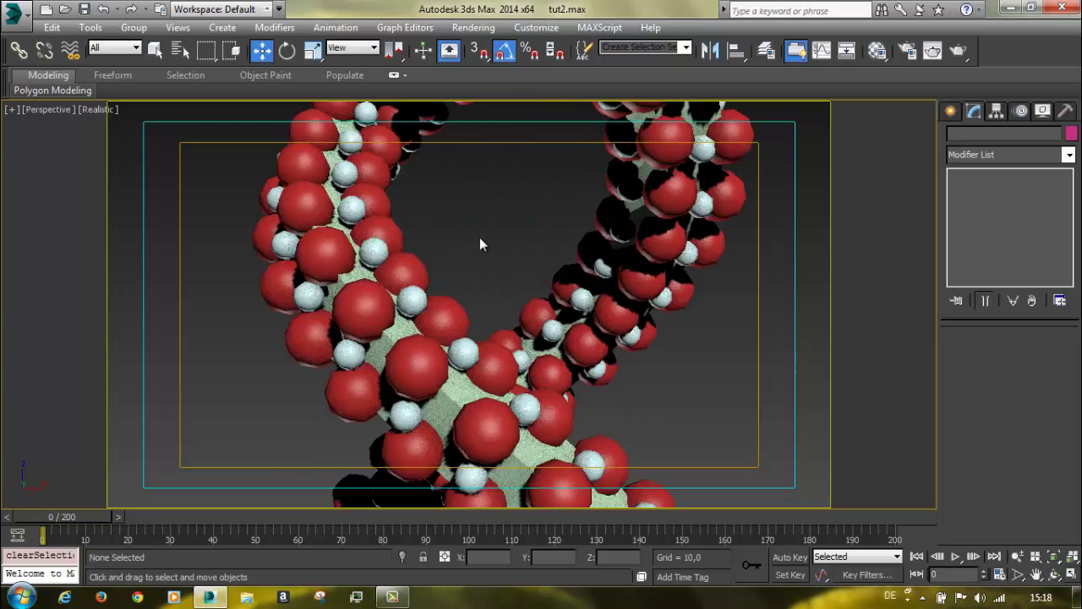
{"action": "middle_click_drag", "start_coordinate": [544, 245], "coordinate": [486, 372], "text": "alt"}
Select the helix's base ribbon, hide all unselected objects, then clear the selection
{"action": "left_click", "coordinate": [489, 164]}
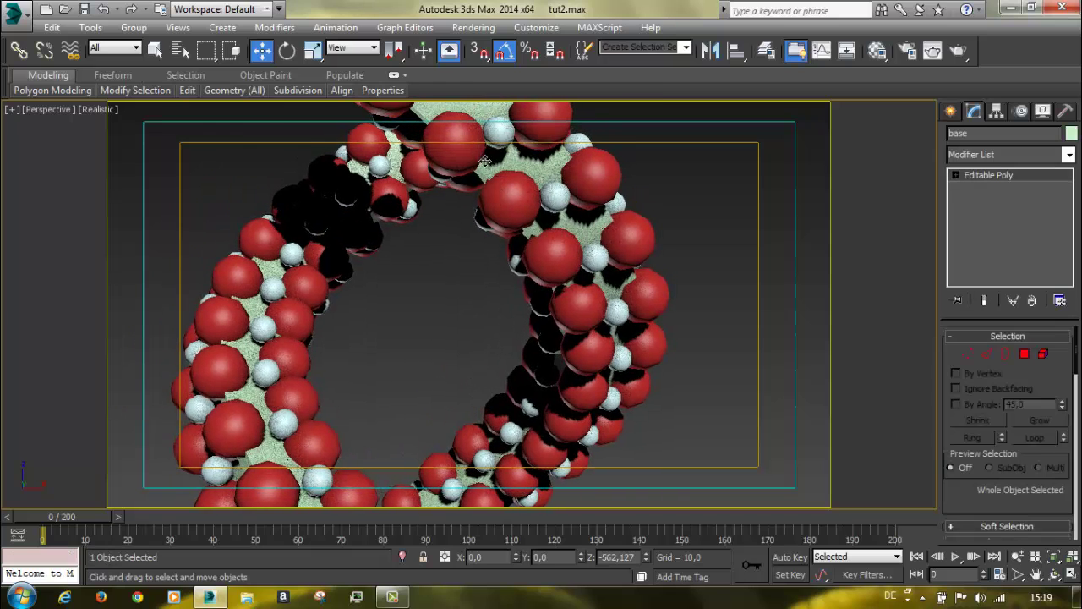
{"action": "right_click", "coordinate": [487, 181]}
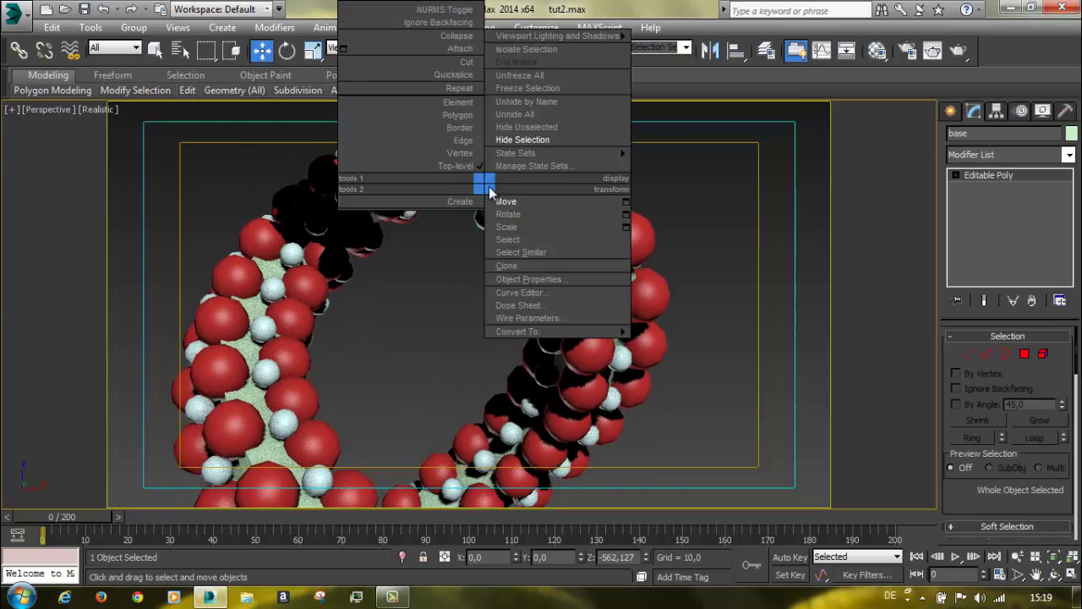
{"action": "left_click", "coordinate": [527, 126]}
{"action": "left_click", "coordinate": [681, 226]}
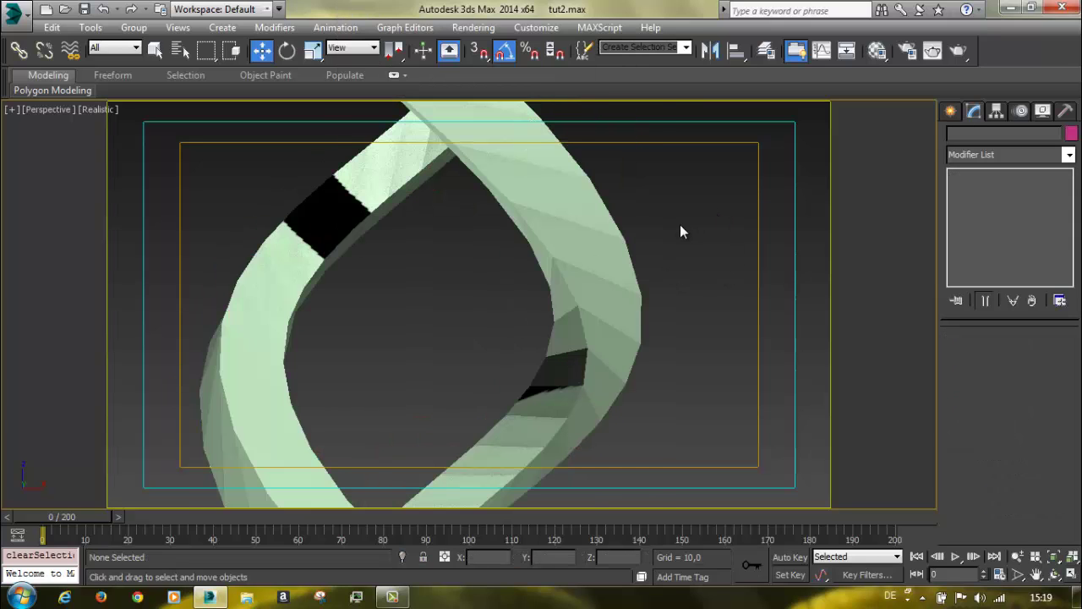
{"action": "scroll", "coordinate": [681, 226], "scroll_direction": "down", "scroll_amount": 10}
{"action": "middle_click_drag", "start_coordinate": [676, 230], "coordinate": [542, 244]}
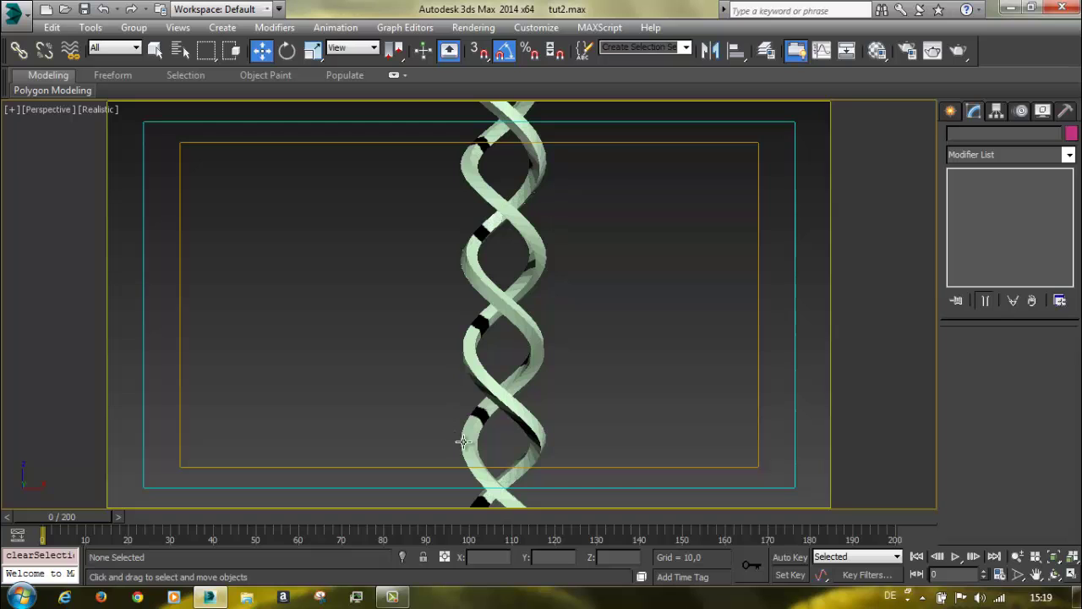
Unhide the Ladder object by name and select it
{"action": "right_click", "coordinate": [527, 258]}
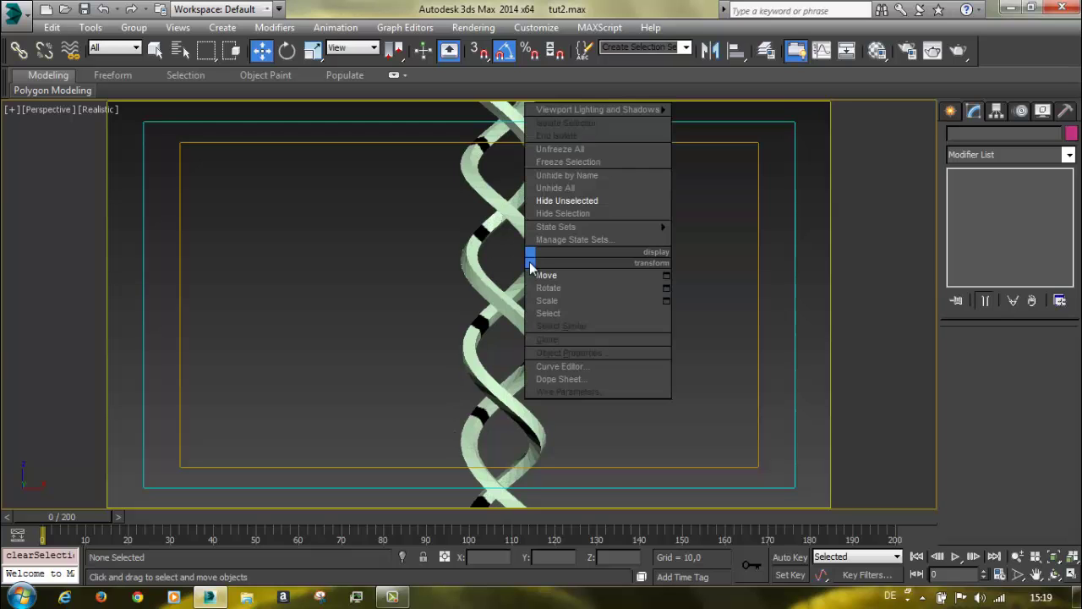
{"action": "left_click", "coordinate": [567, 175]}
{"action": "double_click", "coordinate": [198, 106]}
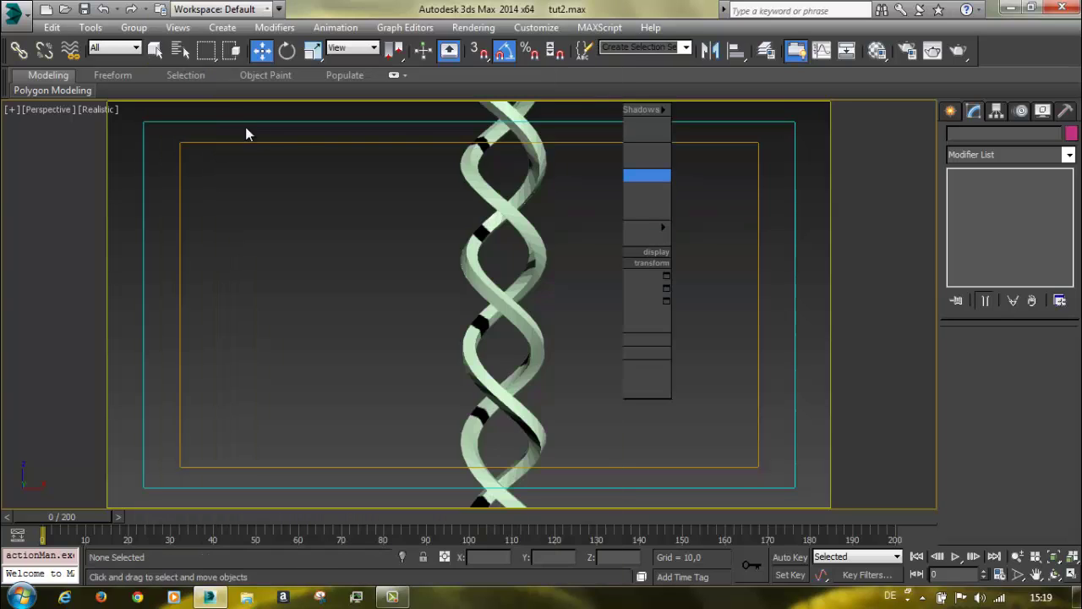
{"action": "middle_click_drag", "start_coordinate": [550, 306], "coordinate": [524, 111], "text": "alt"}
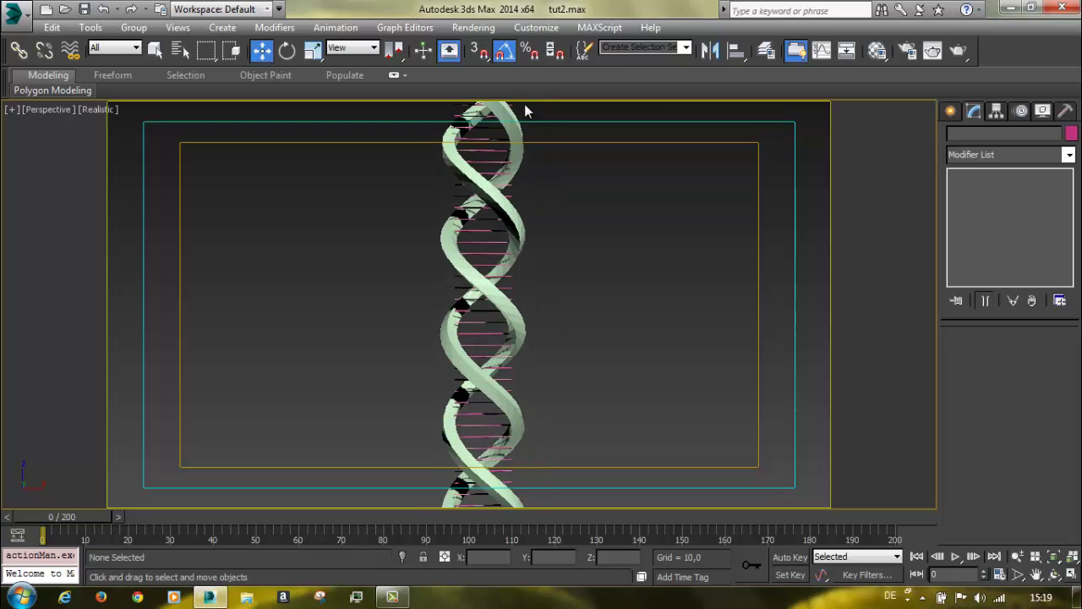
{"action": "middle_click_drag", "start_coordinate": [520, 260], "coordinate": [524, 220]}
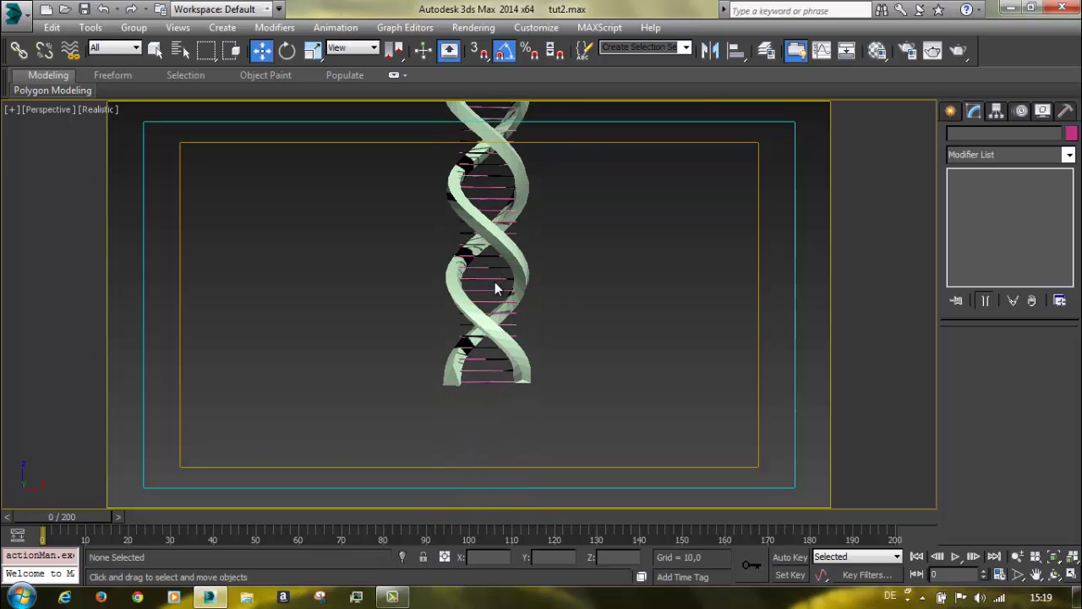
{"action": "scroll", "coordinate": [475, 368], "scroll_direction": "up", "scroll_amount": 5}
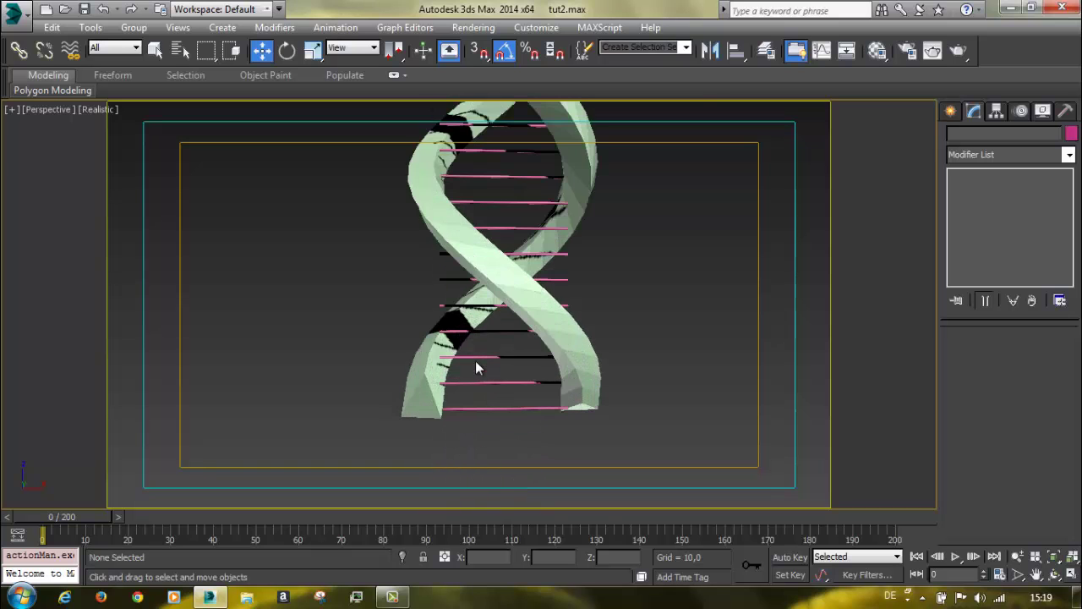
{"action": "left_click", "coordinate": [508, 404]}
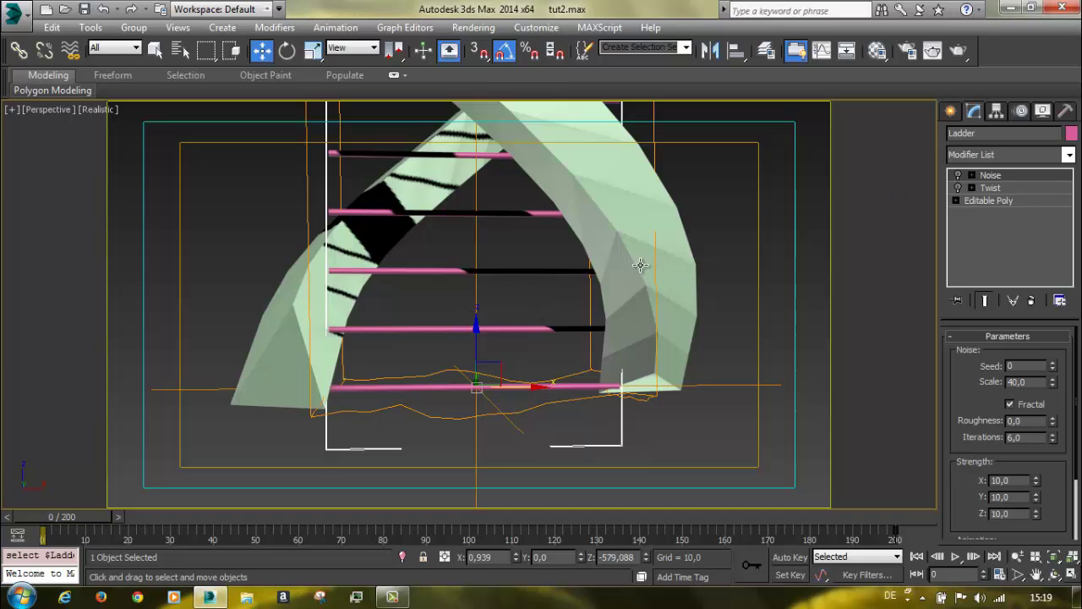
Check the Ladder's Twist modifier and switch on its Noise modifier, then deselect
{"action": "left_click", "coordinate": [998, 200]}
{"action": "left_click", "coordinate": [985, 188]}
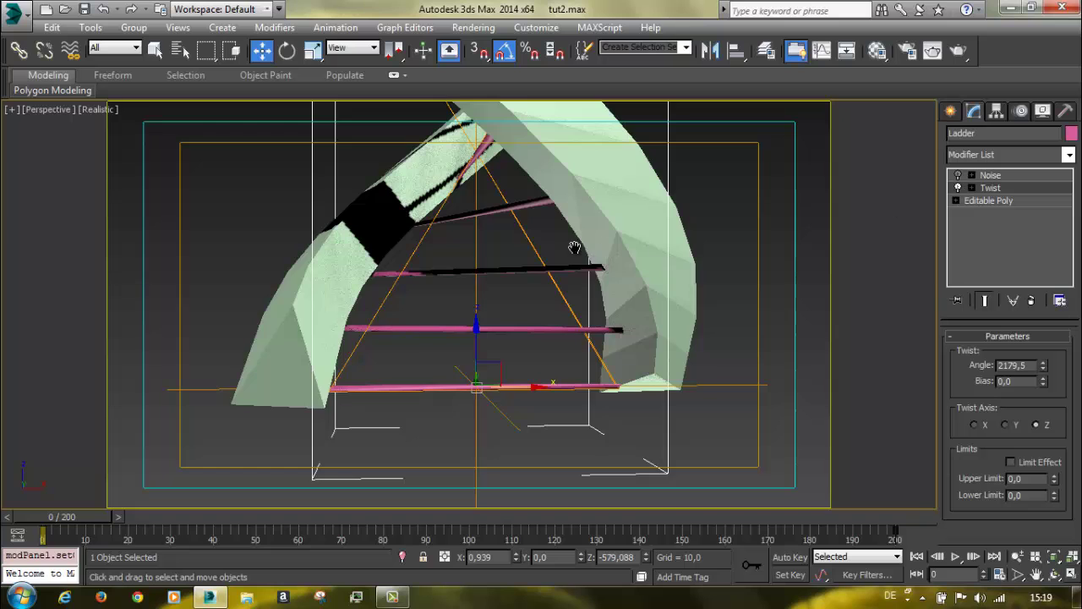
{"action": "scroll", "coordinate": [522, 306], "scroll_direction": "down", "scroll_amount": 5}
{"action": "scroll", "coordinate": [523, 306], "scroll_direction": "up", "scroll_amount": 4}
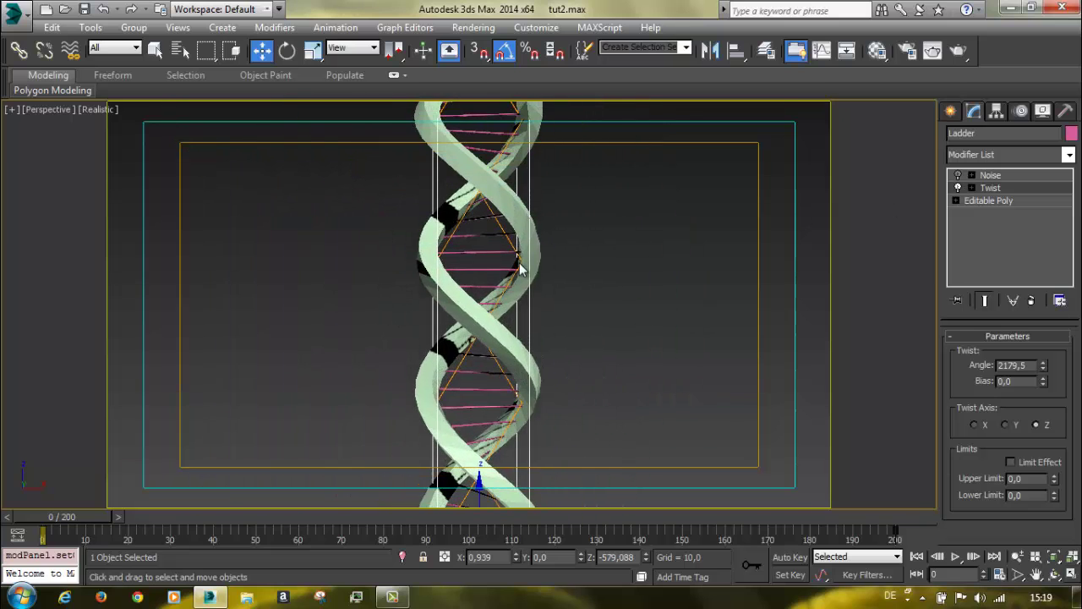
{"action": "left_click", "coordinate": [958, 175]}
{"action": "left_click", "coordinate": [999, 172]}
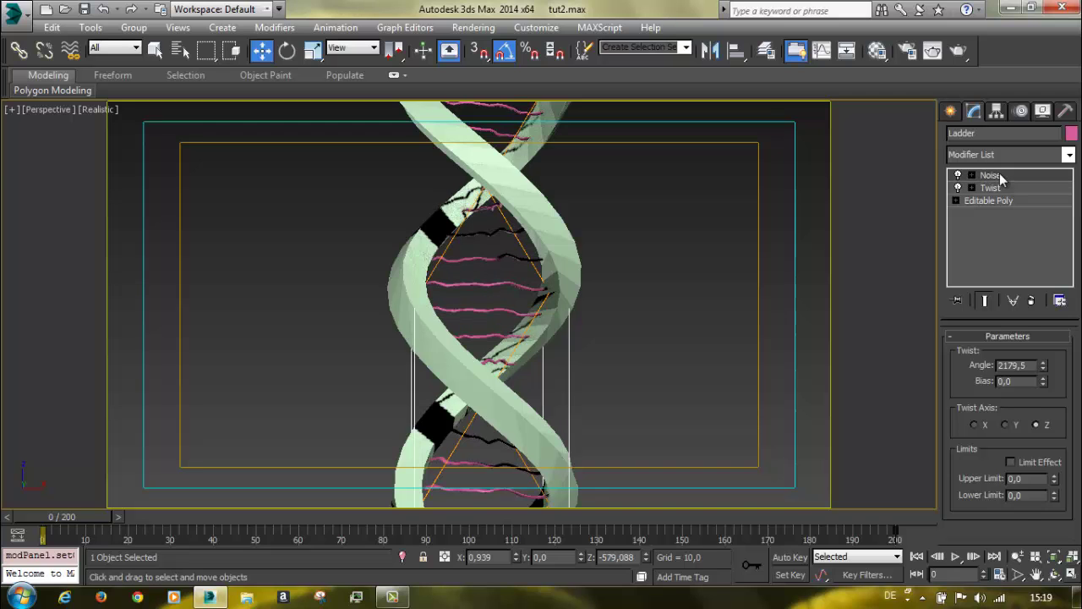
{"action": "left_click", "coordinate": [646, 183]}
{"action": "middle_click_drag", "start_coordinate": [647, 183], "coordinate": [643, 200]}
Unhide all objects and orbit around the restored helix to review its spheres and wavy rungs
{"action": "right_click", "coordinate": [544, 316]}
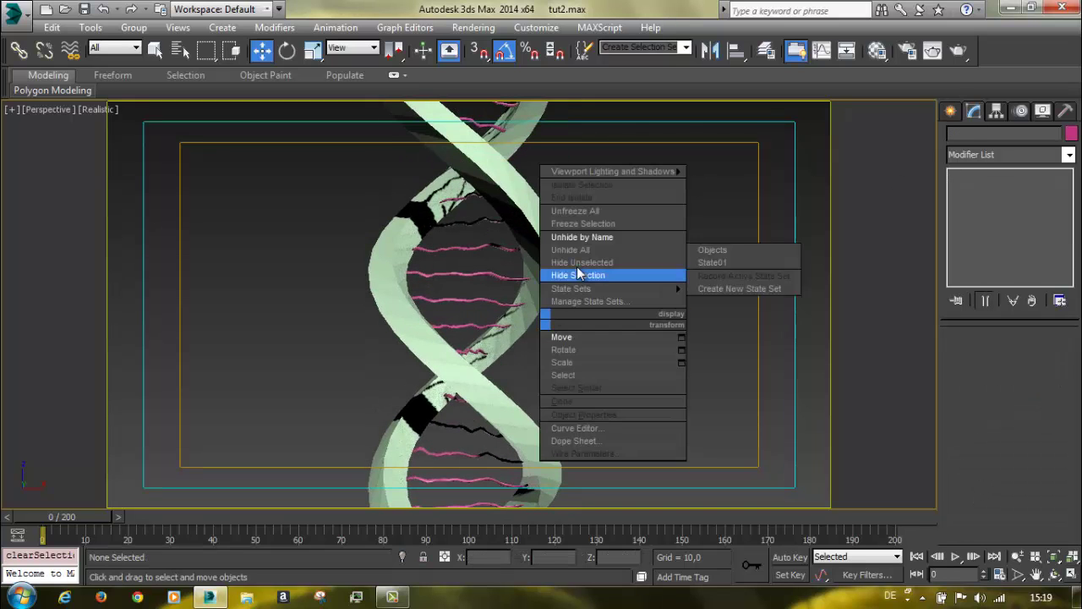
{"action": "left_click", "coordinate": [590, 246]}
{"action": "scroll", "coordinate": [615, 389], "scroll_direction": "down", "scroll_amount": 2}
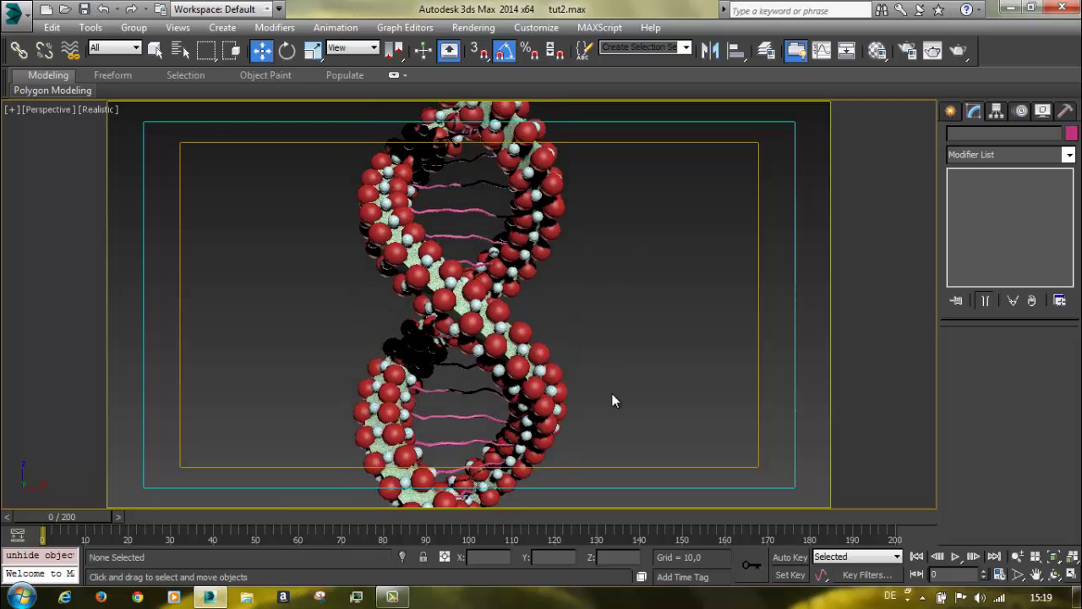
{"action": "scroll", "coordinate": [564, 296], "scroll_direction": "up", "scroll_amount": 5}
{"action": "middle_click_drag", "start_coordinate": [538, 282], "coordinate": [629, 377]}
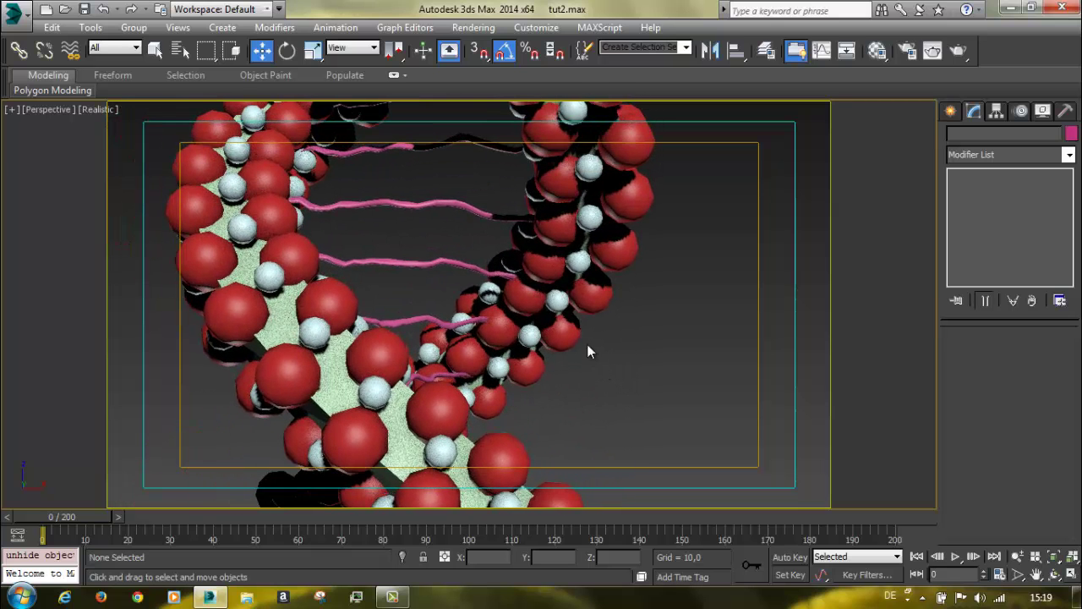
{"action": "middle_click_drag", "start_coordinate": [543, 308], "coordinate": [554, 445], "text": "alt"}
{"action": "key", "text": "shift+z"}
{"action": "key", "text": "shift+z"}
{"action": "key", "text": "shift+z"}
{"action": "key", "text": "shift+z"}
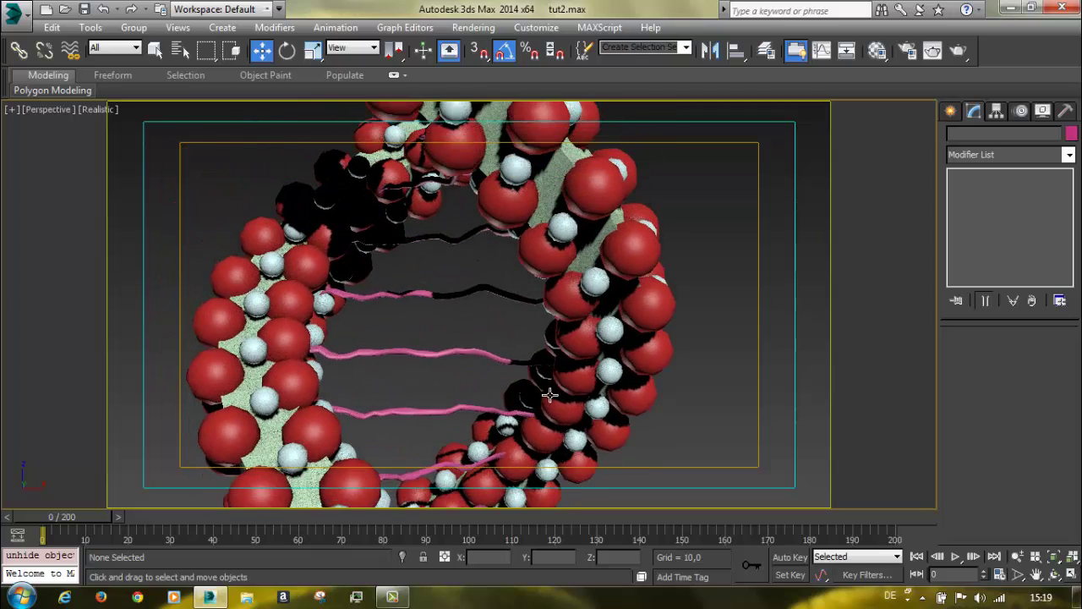
{"action": "middle_click_drag", "start_coordinate": [519, 348], "coordinate": [481, 212], "text": "alt"}
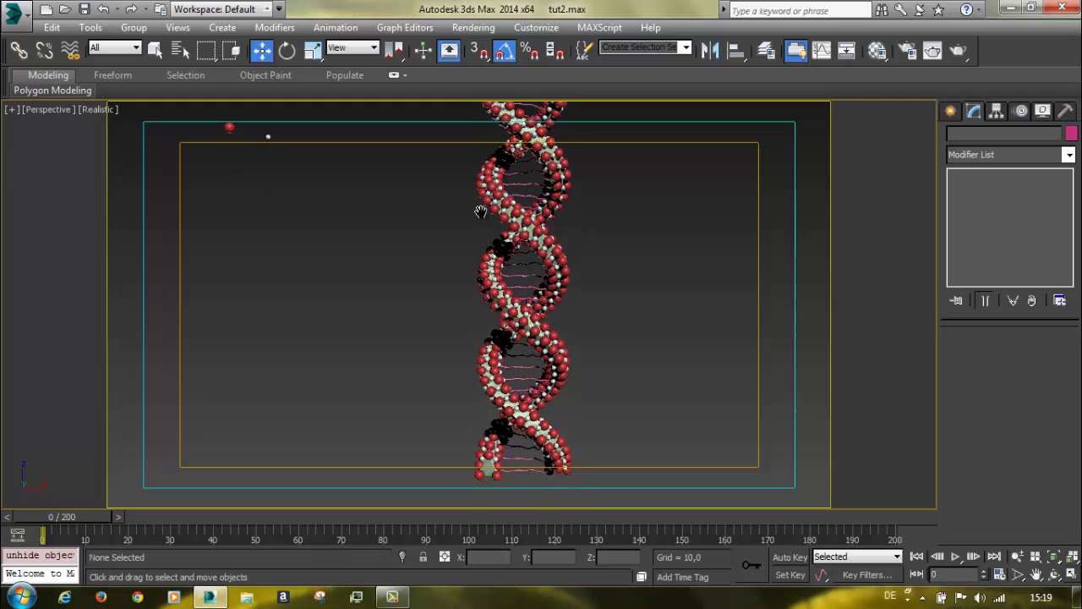
{"action": "middle_click_drag", "start_coordinate": [493, 253], "coordinate": [446, 294], "text": "alt"}
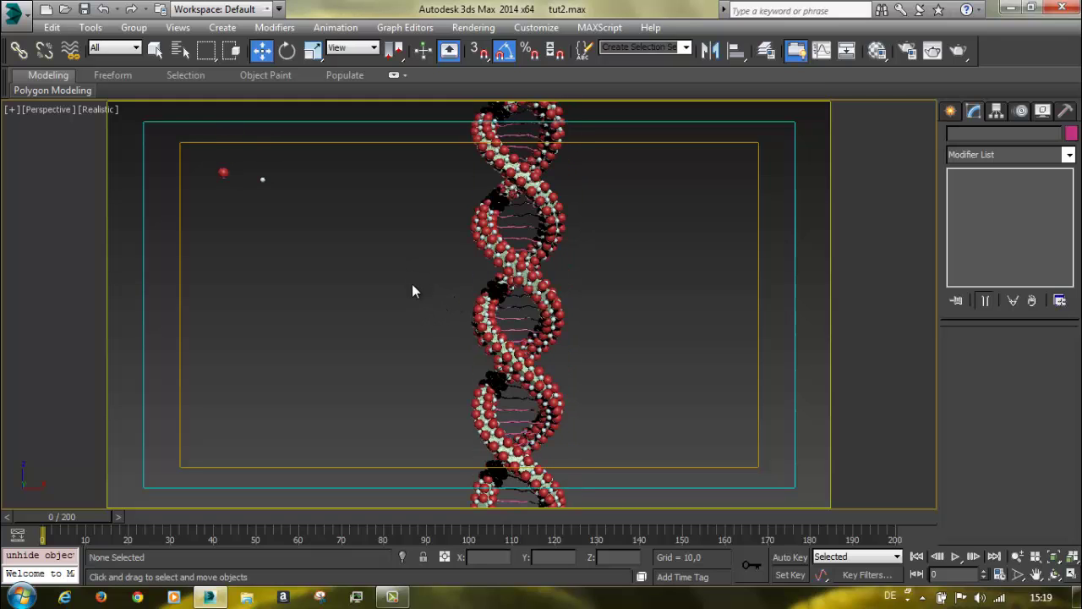
{"action": "scroll", "coordinate": [411, 290], "scroll_direction": "down", "scroll_amount": 5}
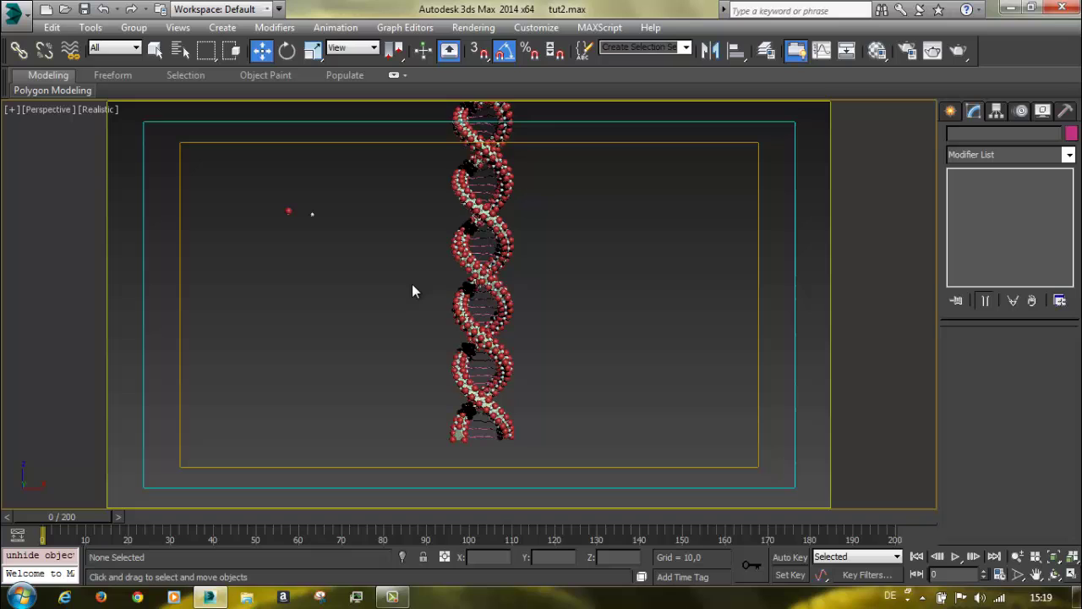
Create a PF Source emitter in the Top viewport and move it up and left beside the helix
{"action": "left_click", "coordinate": [952, 111]}
{"action": "left_click", "coordinate": [1071, 574]}
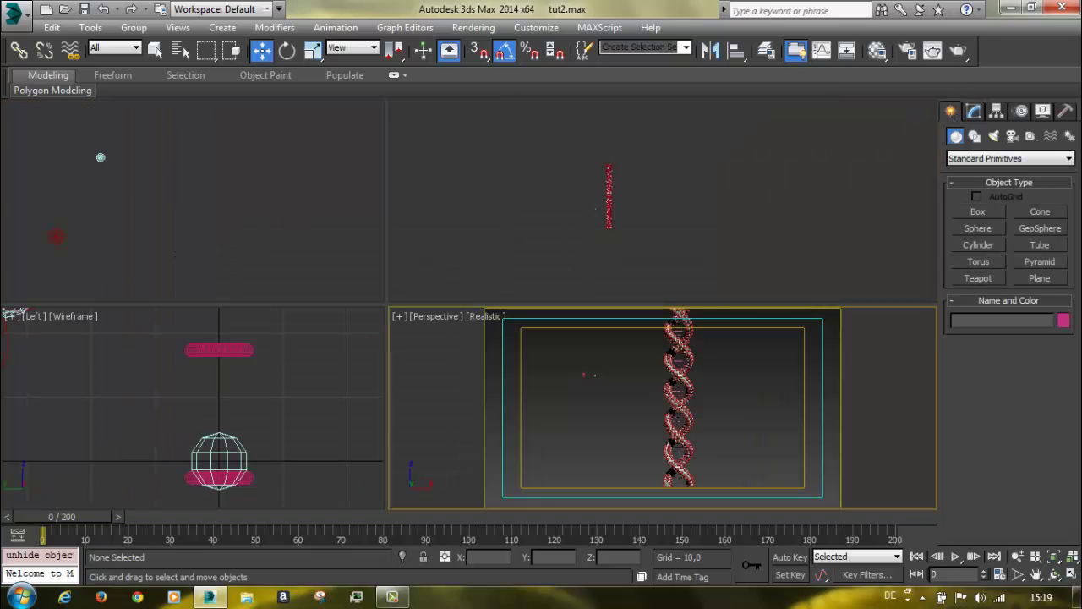
{"action": "scroll", "coordinate": [182, 171], "scroll_direction": "down", "scroll_amount": 5}
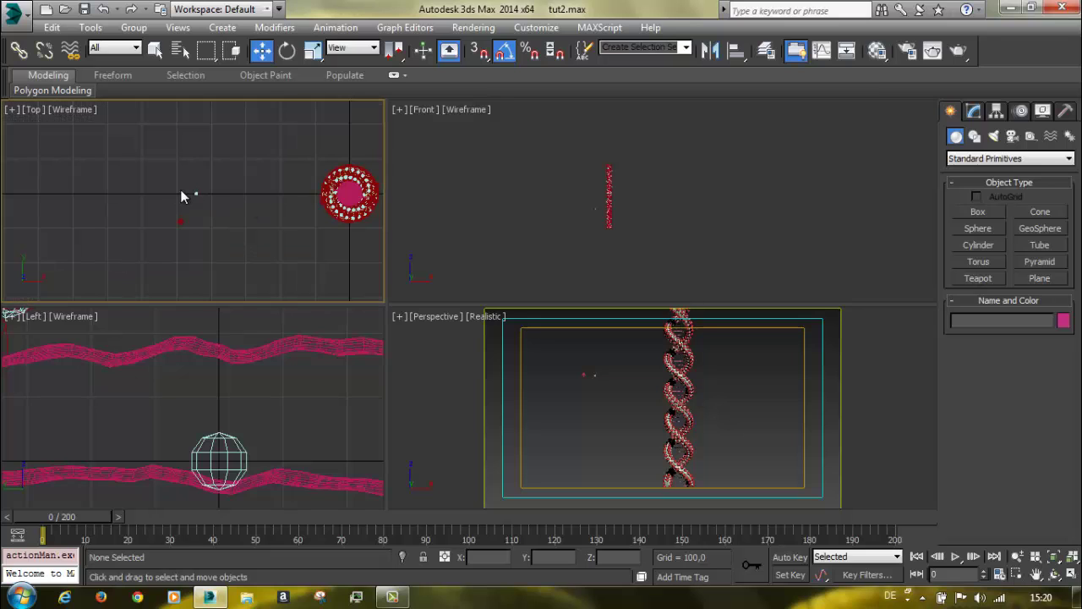
{"action": "scroll", "coordinate": [180, 189], "scroll_direction": "down", "scroll_amount": 3}
{"action": "left_click", "coordinate": [1015, 159]}
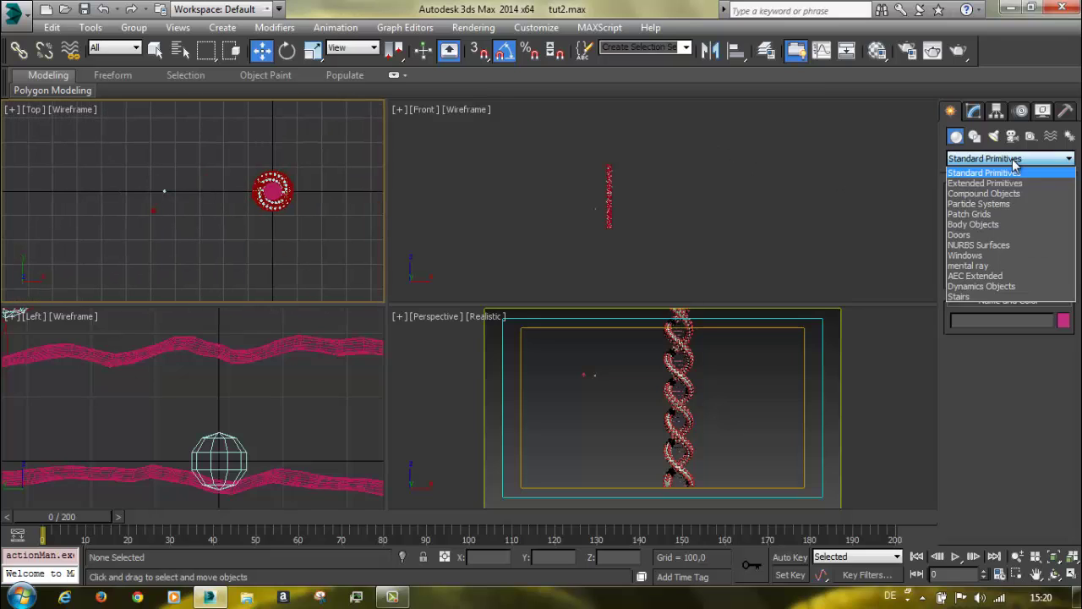
{"action": "left_click", "coordinate": [984, 205]}
{"action": "left_click", "coordinate": [983, 209]}
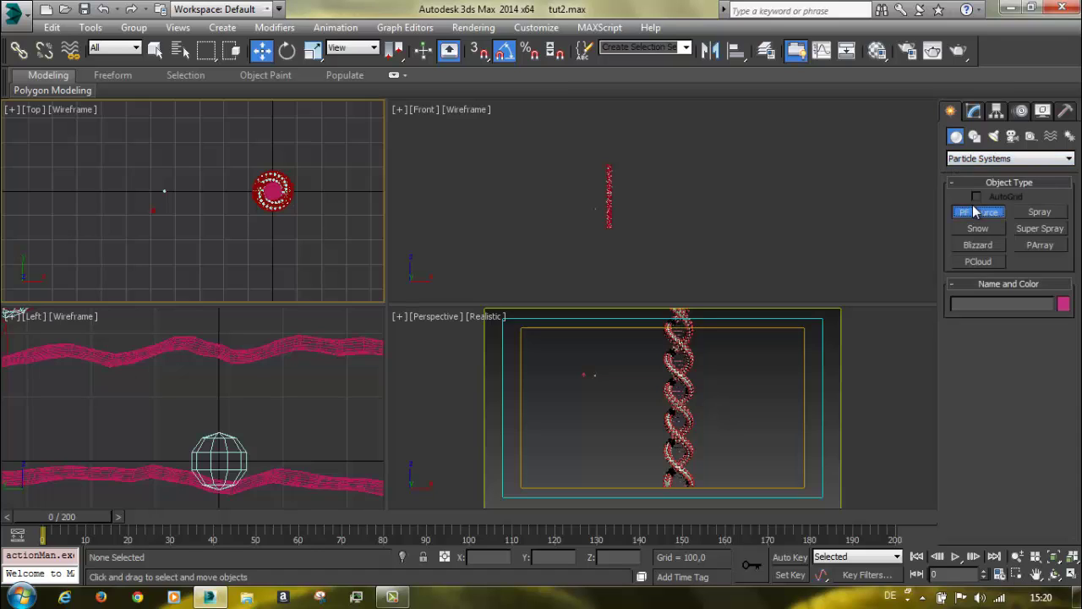
{"action": "left_click_drag", "start_coordinate": [217, 175], "coordinate": [223, 187]}
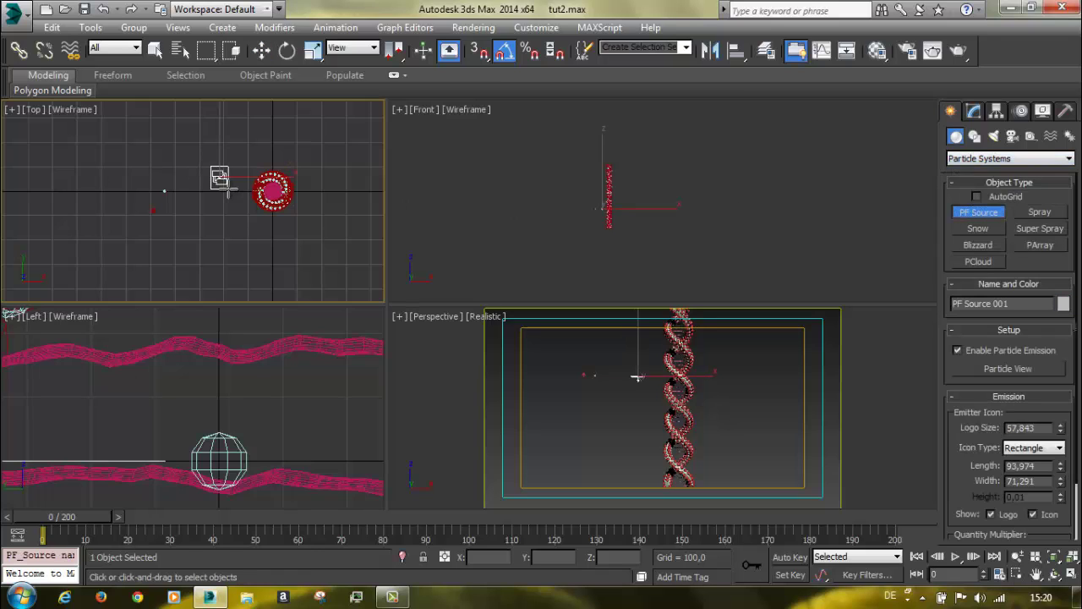
{"action": "key", "text": "w"}
{"action": "left_click_drag", "start_coordinate": [211, 143], "coordinate": [176, 116]}
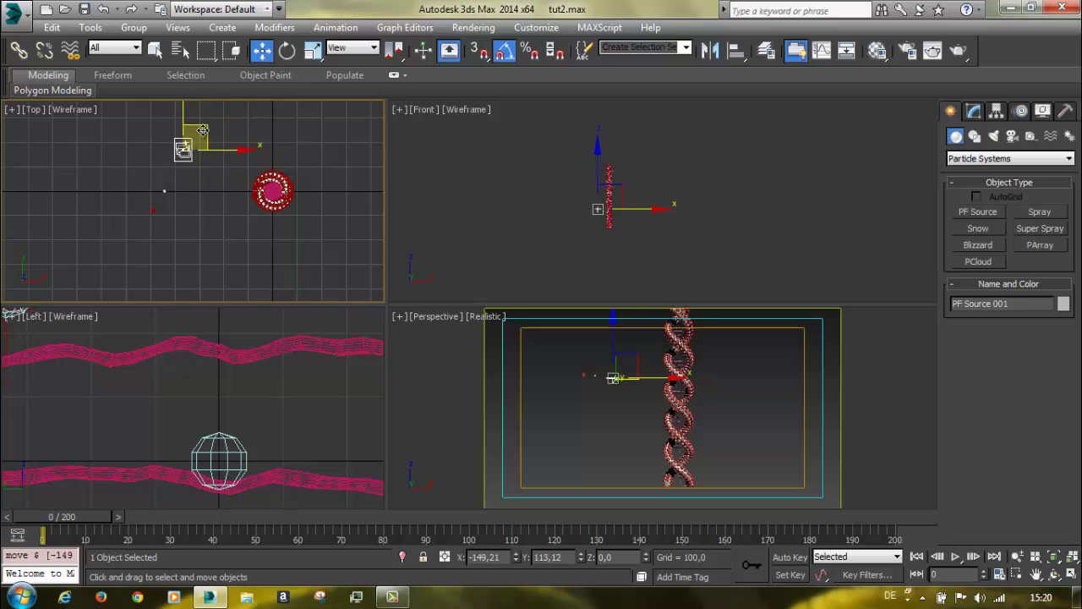
{"action": "left_click", "coordinate": [975, 112]}
Open Particle View with 6 and set PF Source 001's Viewport % to 100
{"action": "key", "text": "6"}
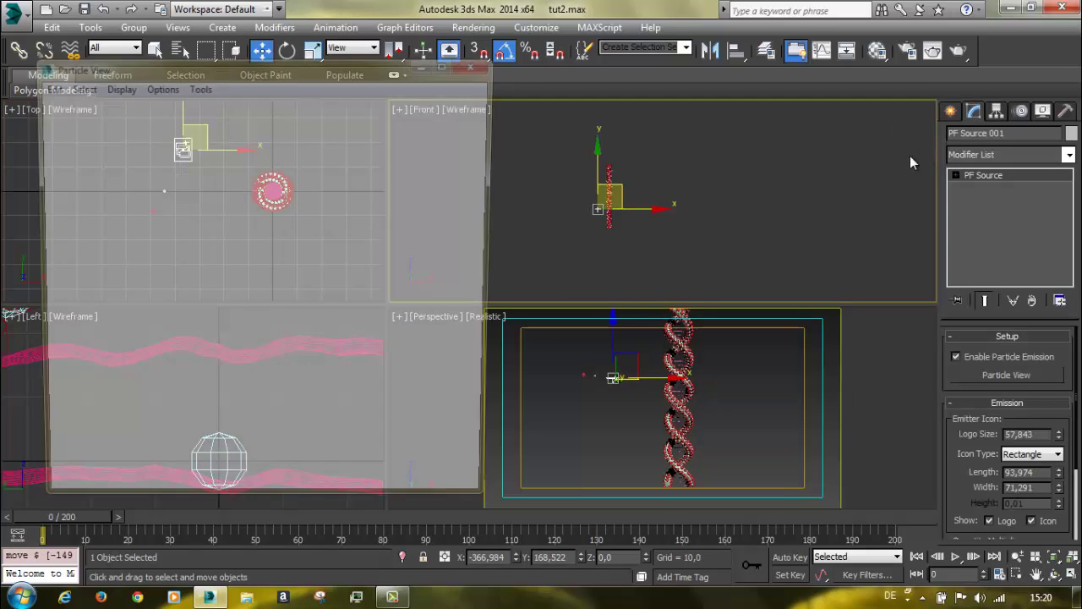
{"action": "mouse_move", "coordinate": [278, 74]}
{"action": "left_mouse_down"}
{"action": "mouse_move", "coordinate": [308, 85]}
{"action": "mouse_move", "coordinate": [846, 82]}
{"action": "mouse_move", "coordinate": [308, 88]}
{"action": "mouse_move", "coordinate": [268, 67]}
{"action": "mouse_move", "coordinate": [292, 69]}
{"action": "left_mouse_up"}
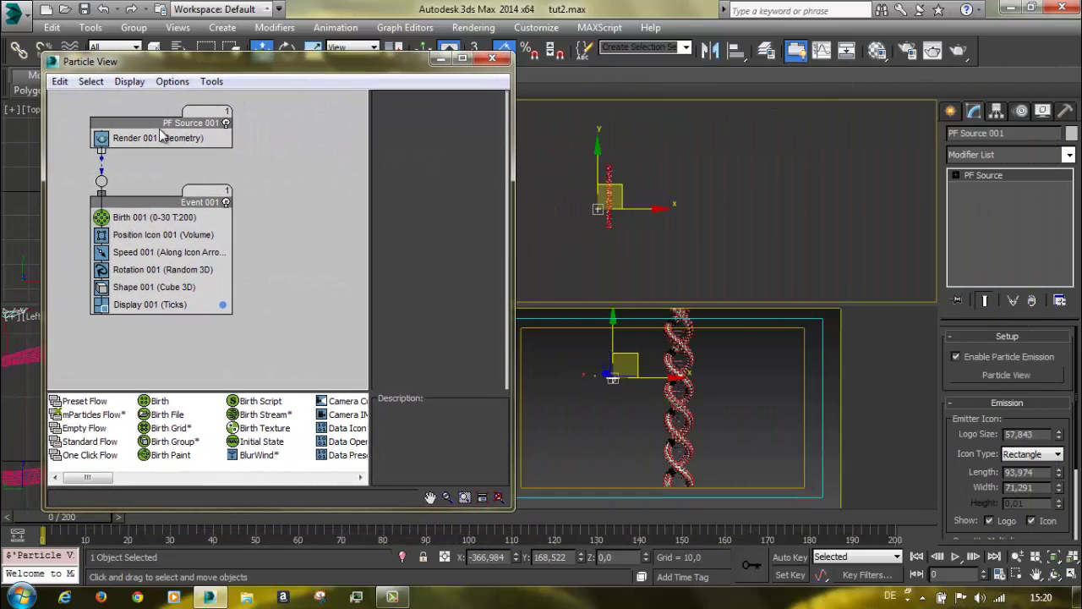
{"action": "middle_click_drag", "start_coordinate": [643, 219], "coordinate": [716, 236]}
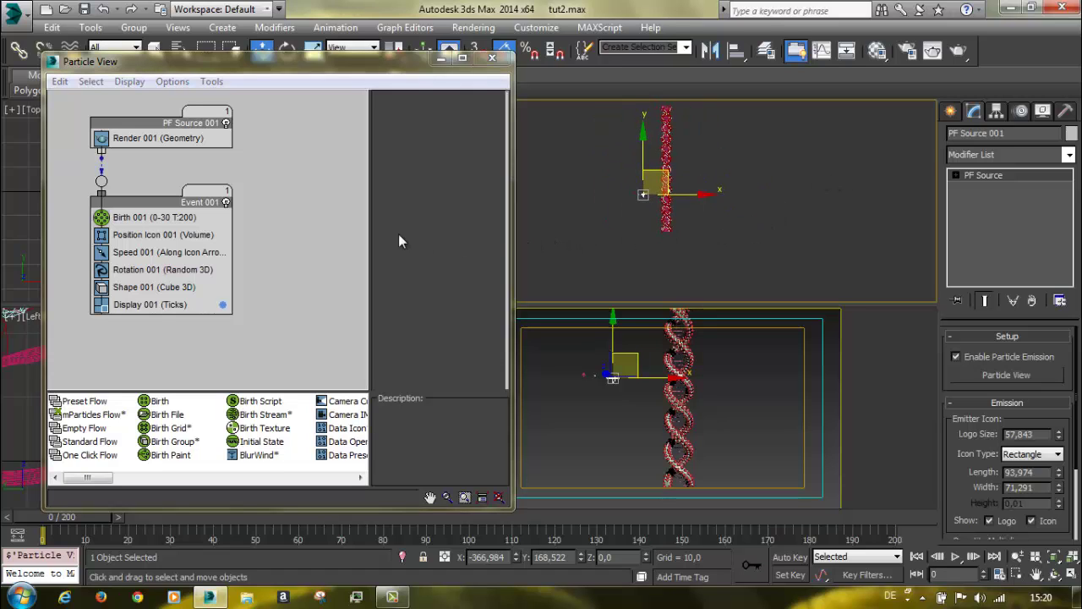
{"action": "left_click", "coordinate": [169, 125]}
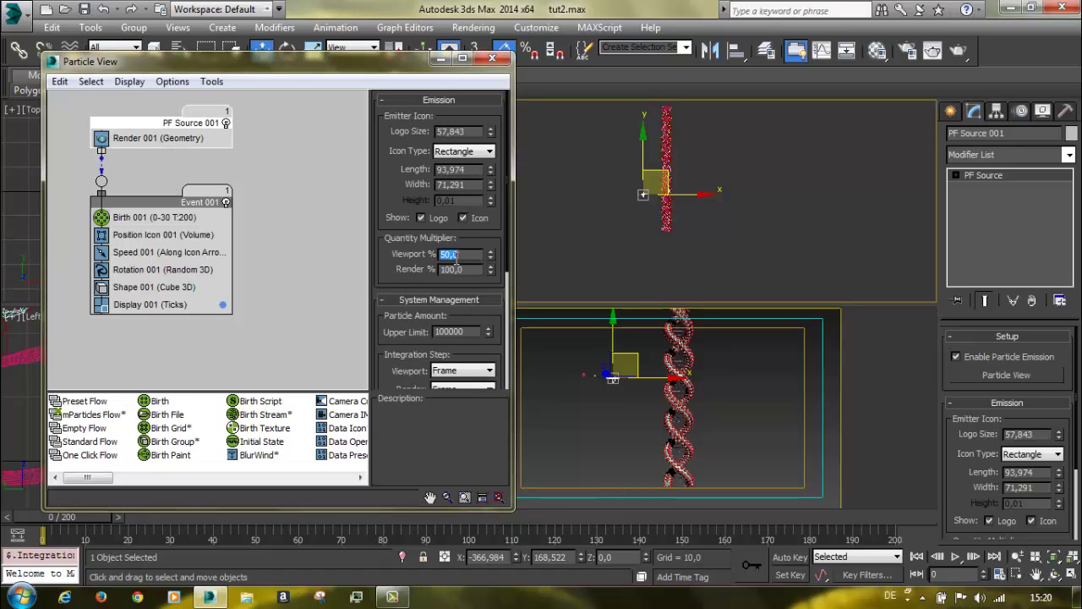
{"action": "type", "text": "100"}
{"action": "key", "text": "Return"}
Set Birth 001 to Emit Stop 0 and Amount 4000
{"action": "left_click", "coordinate": [177, 220]}
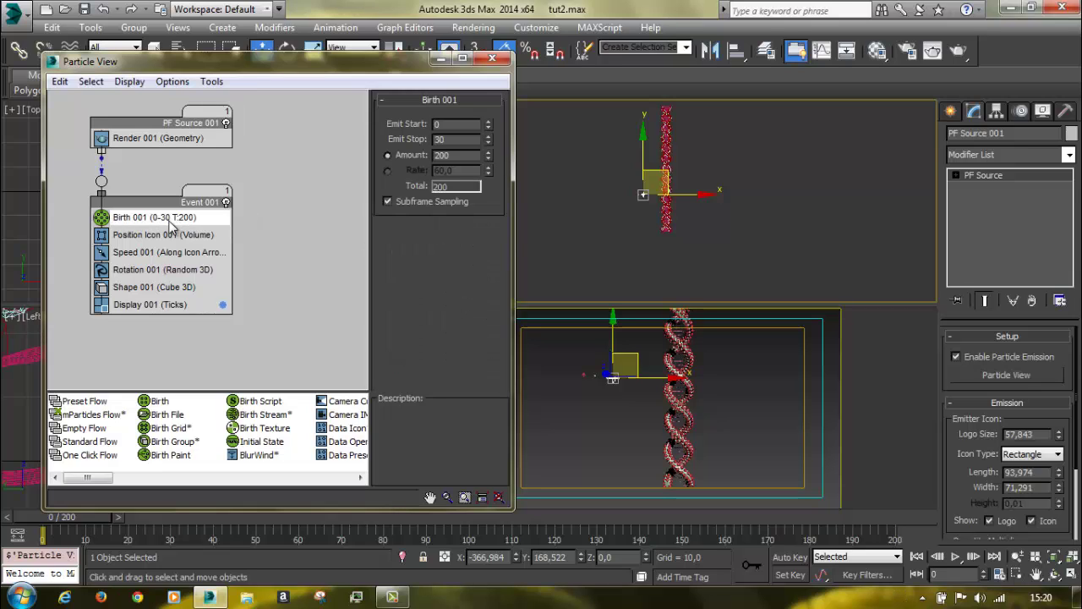
{"action": "double_click", "coordinate": [457, 142]}
{"action": "double_click", "coordinate": [462, 155]}
{"action": "type", "text": "4000"}
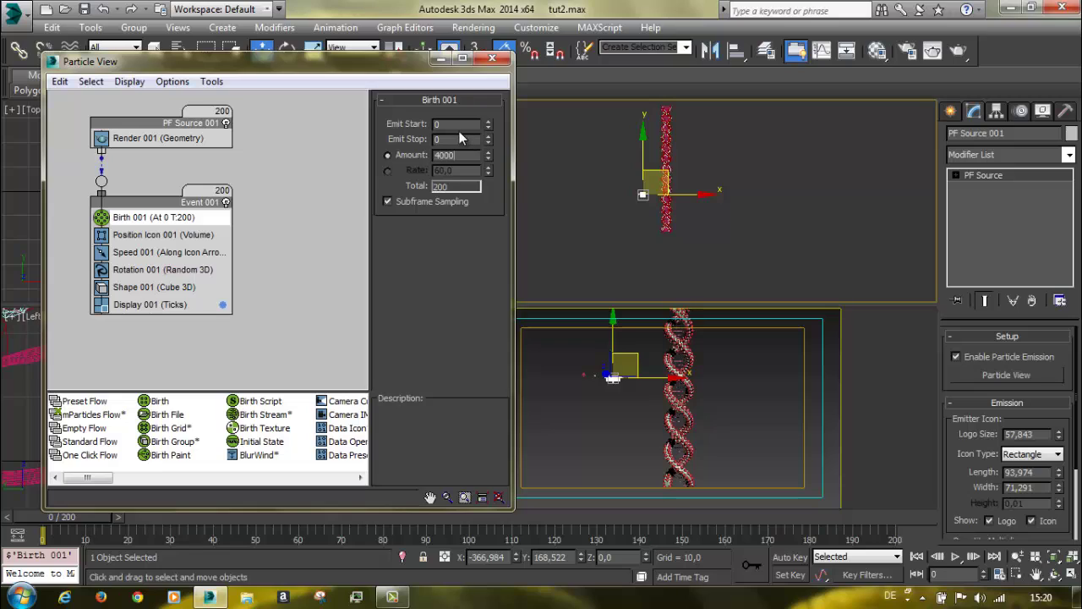
{"action": "key", "text": "Return"}
Replace Position Icon 001 with Position Object and pick Ladder as its emitter object
{"action": "left_click", "coordinate": [155, 239]}
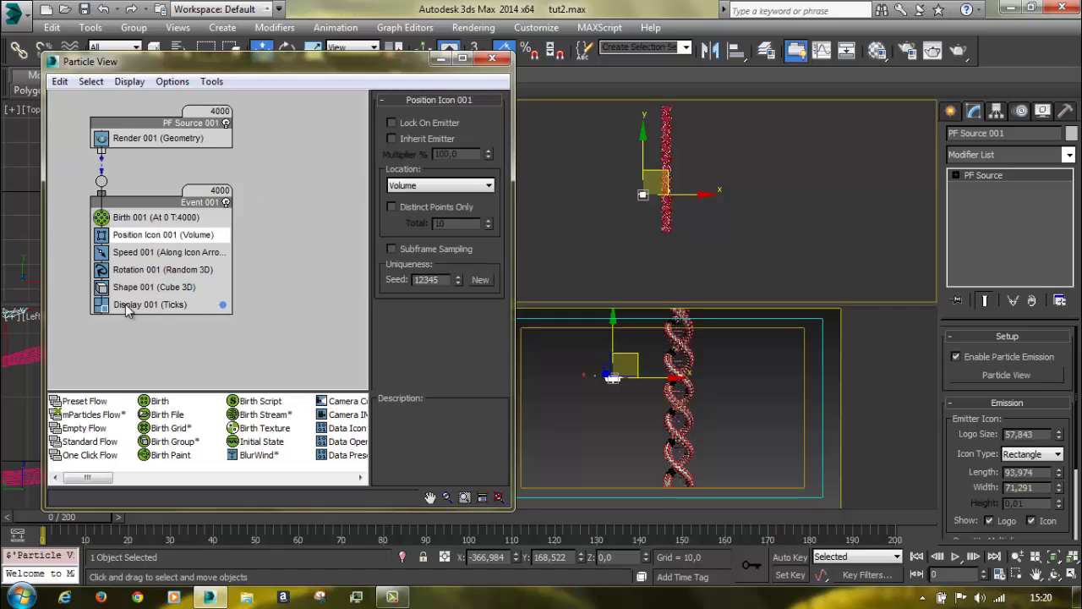
{"action": "left_click_drag", "start_coordinate": [506, 351], "coordinate": [587, 347]}
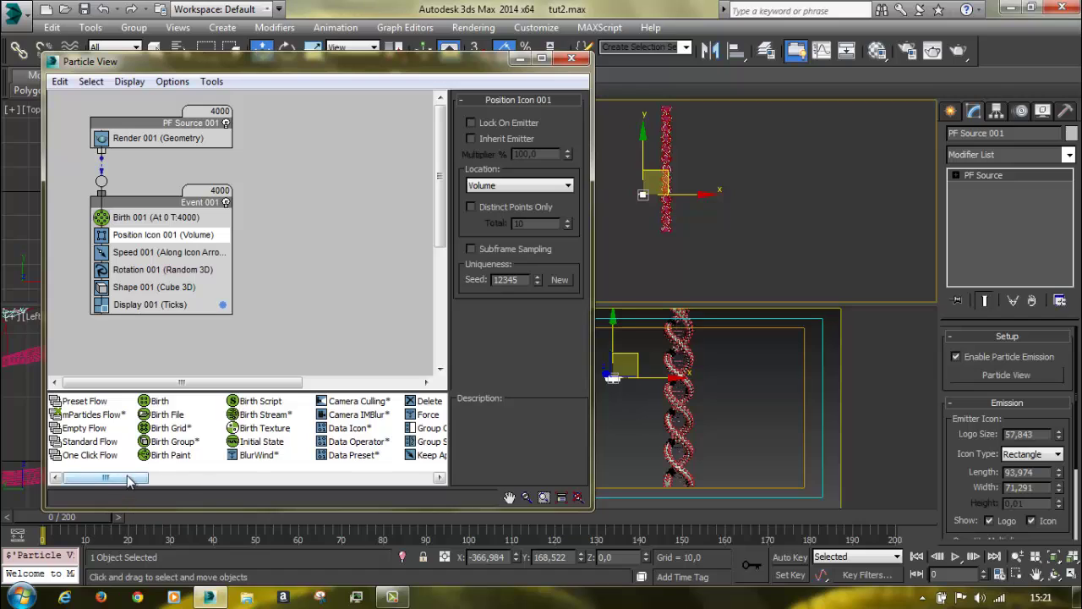
{"action": "left_click_drag", "start_coordinate": [123, 478], "coordinate": [188, 482]}
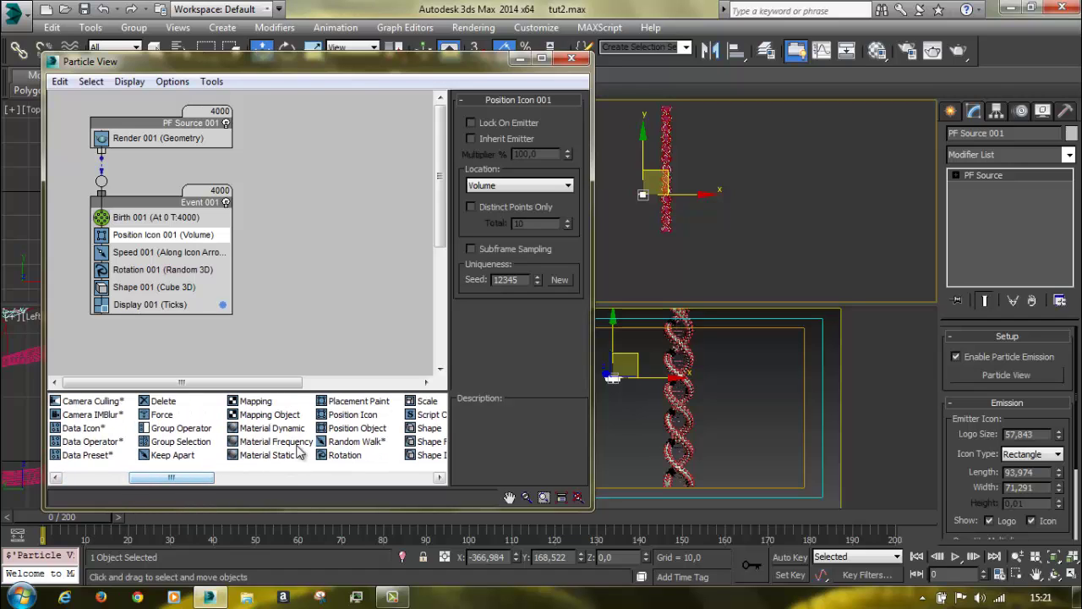
{"action": "left_click_drag", "start_coordinate": [355, 427], "coordinate": [163, 240]}
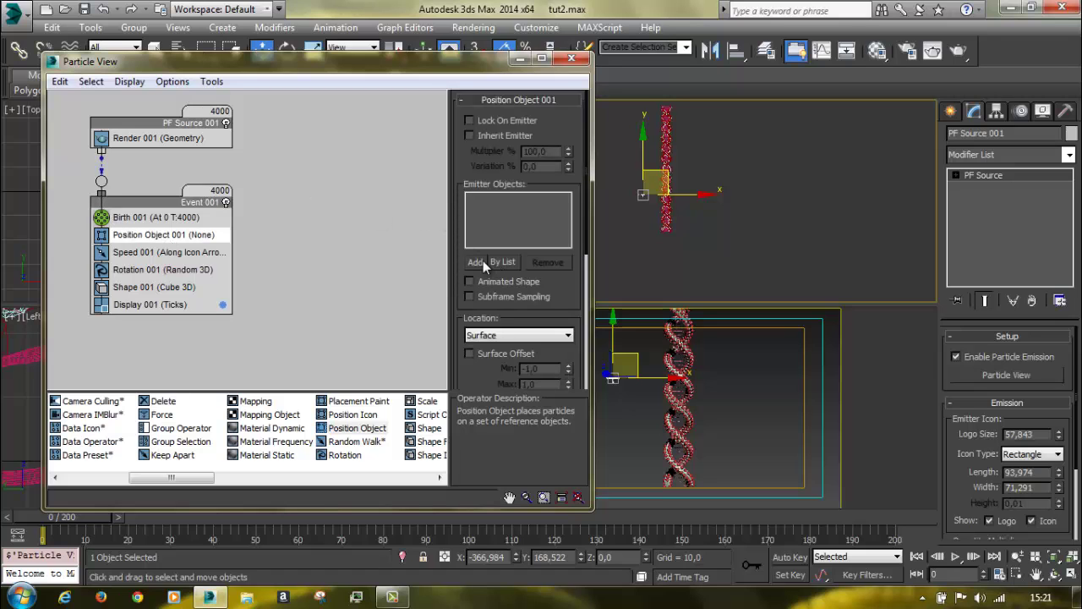
{"action": "left_click", "coordinate": [504, 261]}
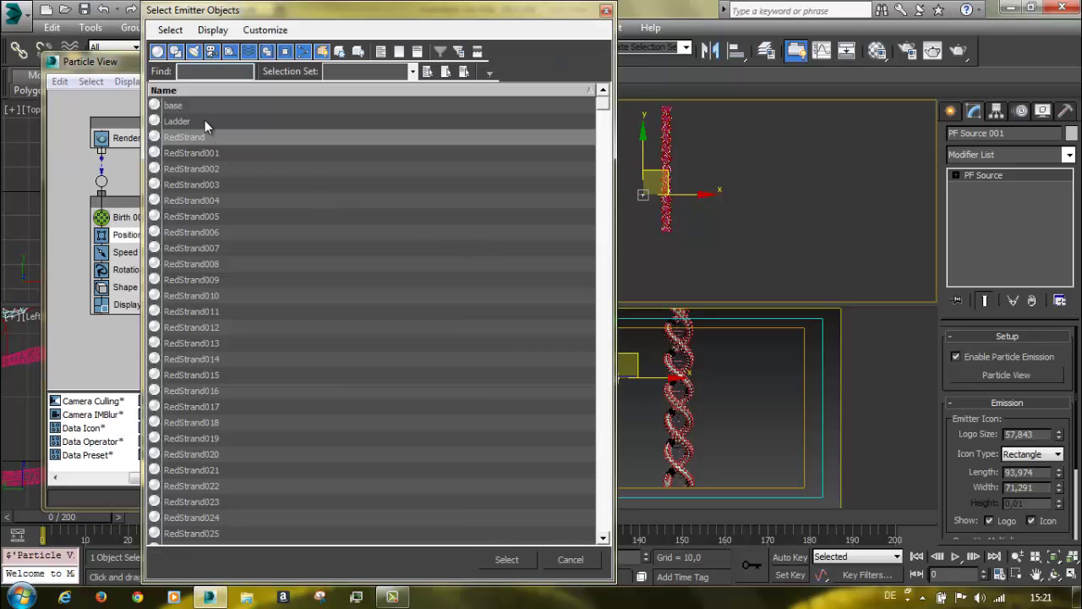
{"action": "double_click", "coordinate": [205, 121]}
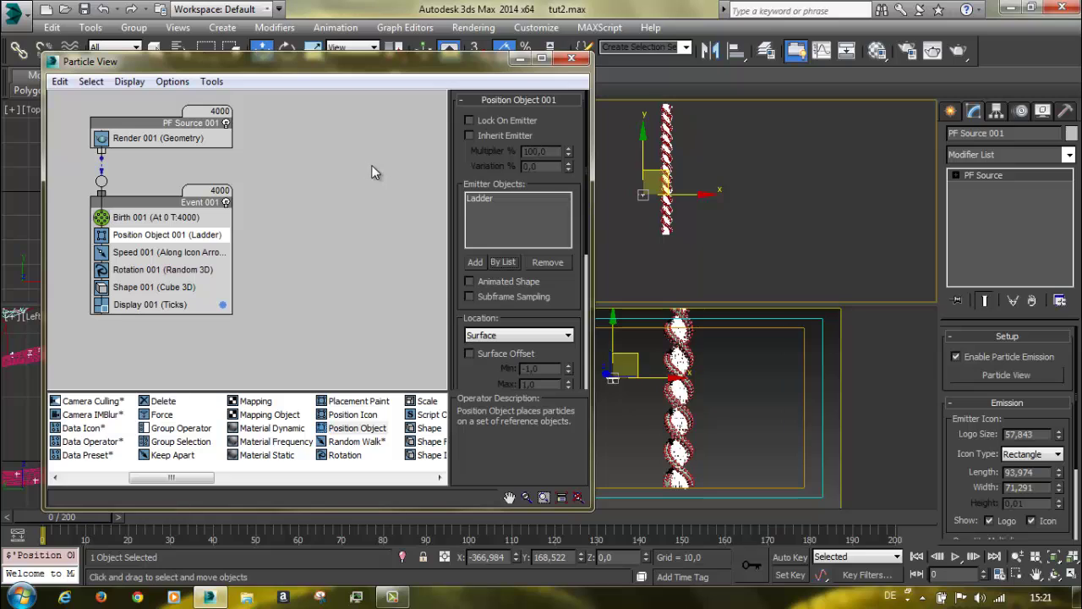
{"action": "middle_click", "coordinate": [691, 356]}
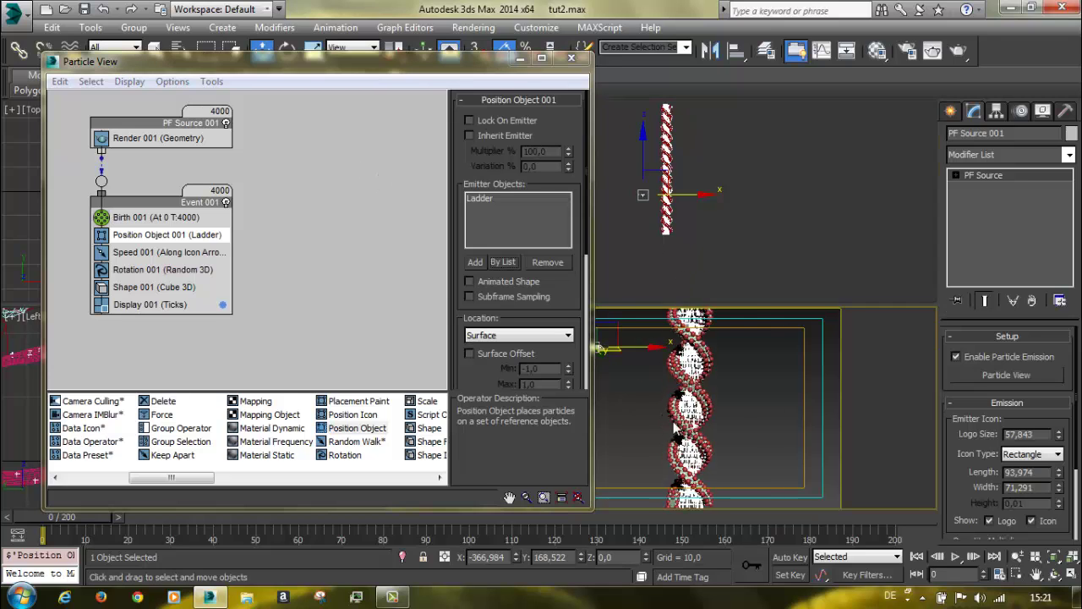
{"action": "scroll", "coordinate": [715, 406], "scroll_direction": "up", "scroll_amount": 2}
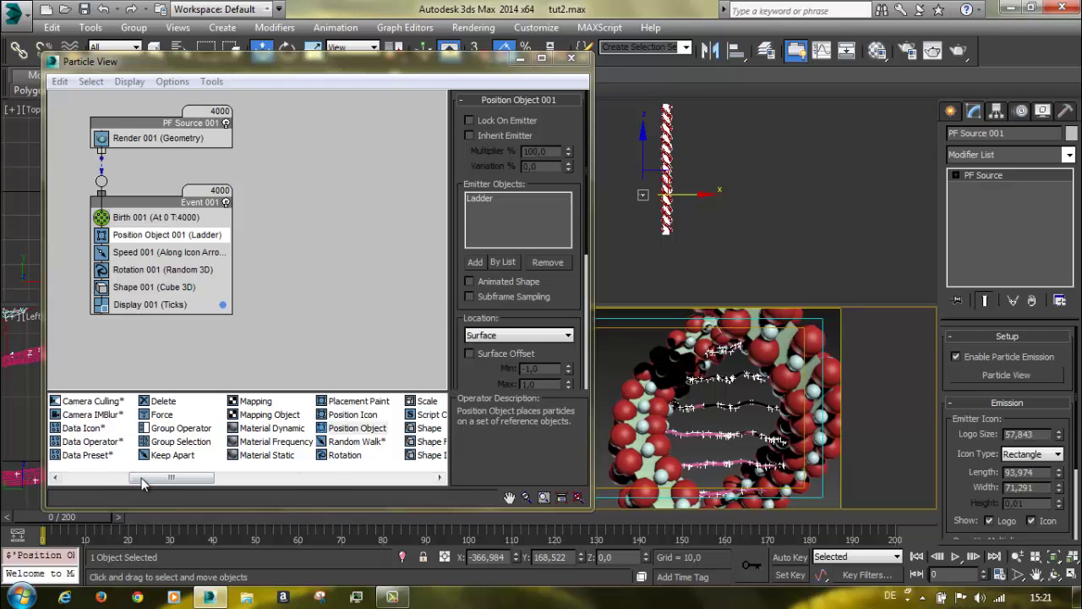
Replace Shape 001 with a Shape Instance operator using RedStrand as the particle geometry
{"action": "left_click_drag", "start_coordinate": [169, 477], "coordinate": [190, 475]}
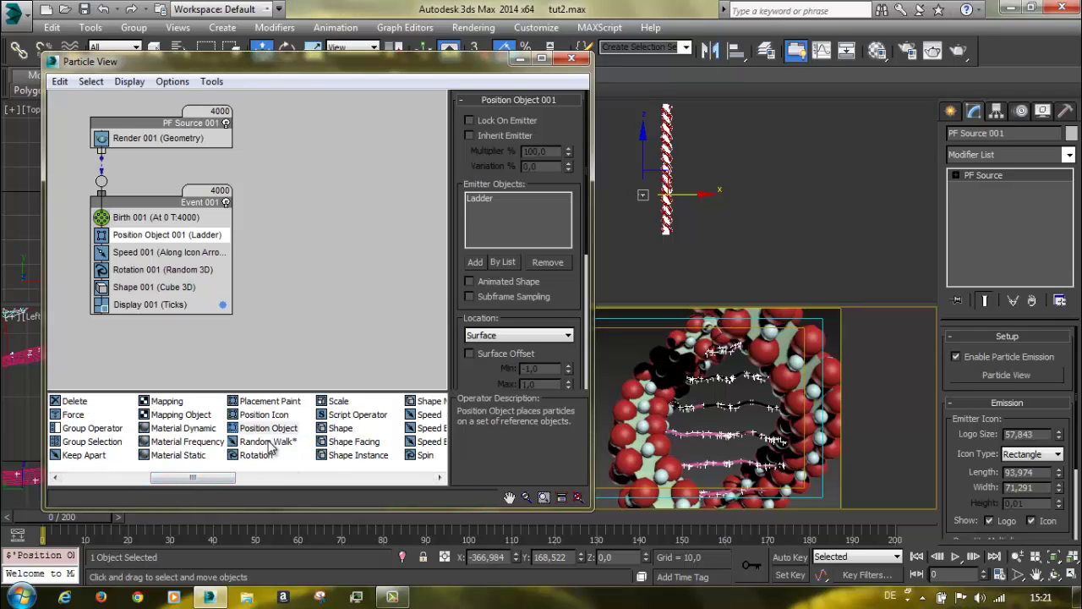
{"action": "left_click", "coordinate": [351, 456]}
{"action": "left_click_drag", "start_coordinate": [351, 468], "coordinate": [144, 252]}
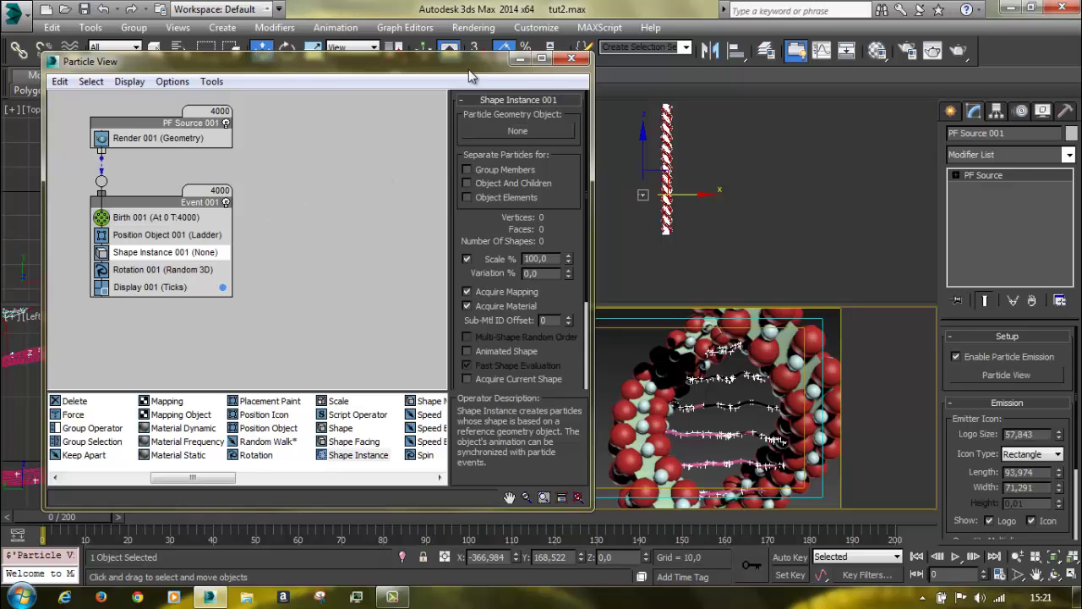
{"action": "left_click_drag", "start_coordinate": [468, 70], "coordinate": [926, 173]}
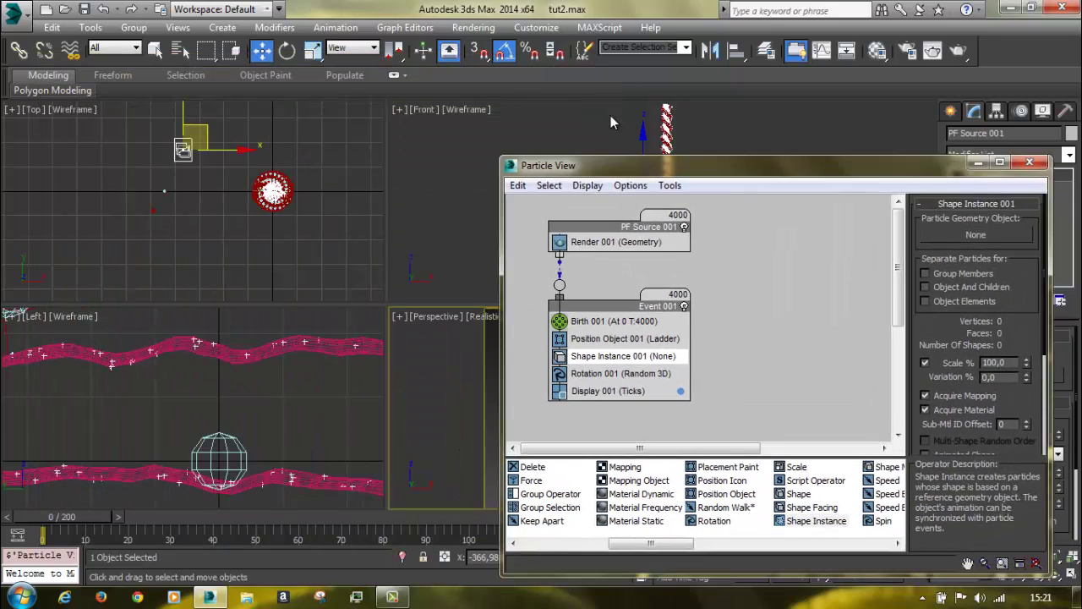
{"action": "left_click_drag", "start_coordinate": [610, 122], "coordinate": [610, 117]}
{"action": "left_click", "coordinate": [777, 177]}
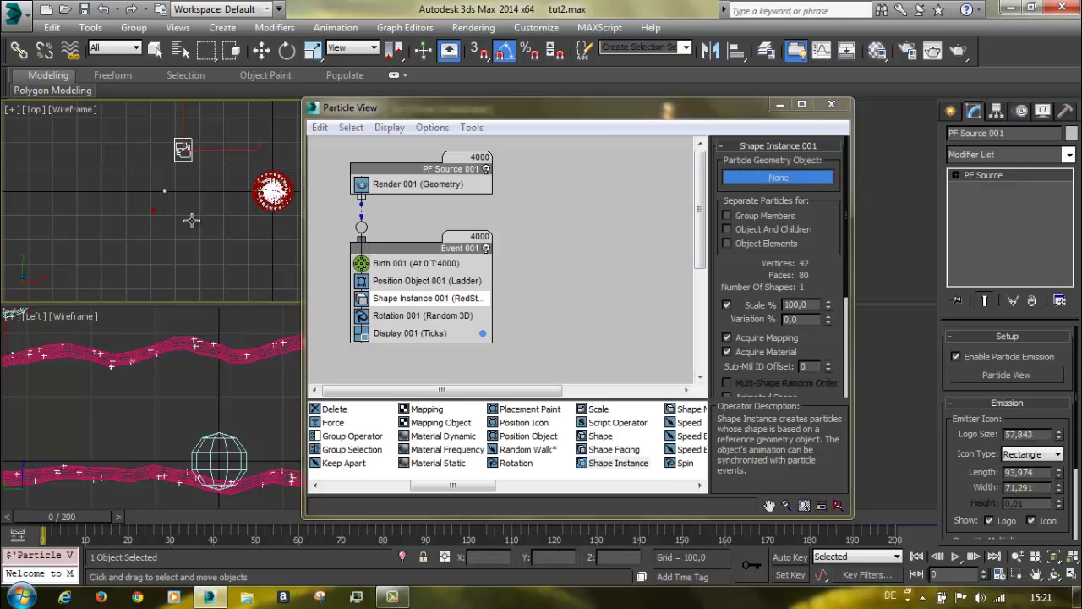
{"action": "left_click", "coordinate": [182, 127]}
{"action": "left_click_drag", "start_coordinate": [467, 115], "coordinate": [222, 76]}
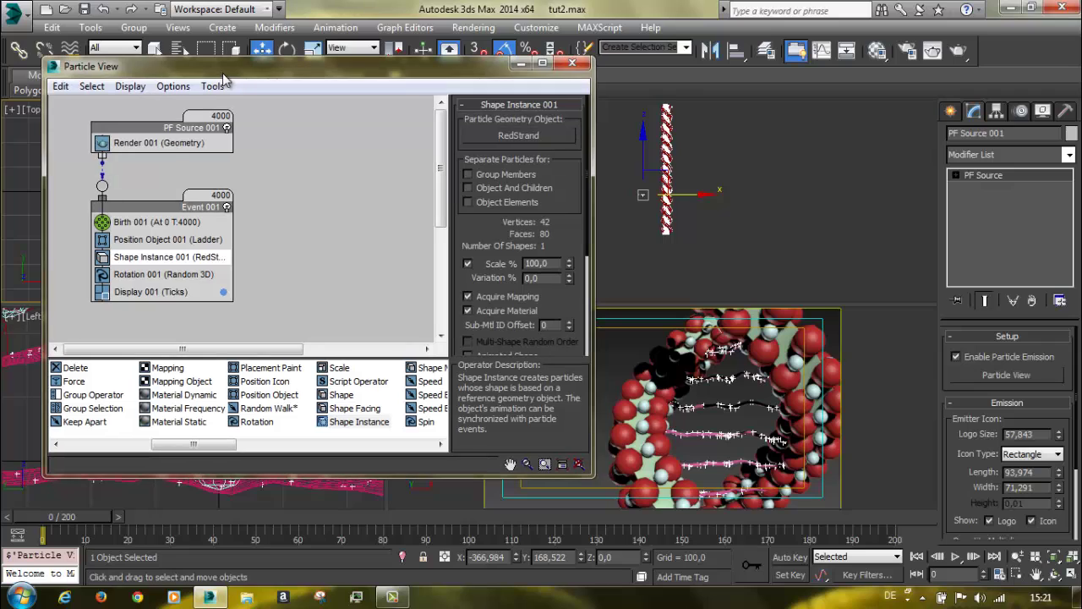
Delete Rotation 001 from Event 001 and set Display 001's type to Geometry
{"action": "left_click", "coordinate": [178, 291]}
{"action": "right_click", "coordinate": [177, 274]}
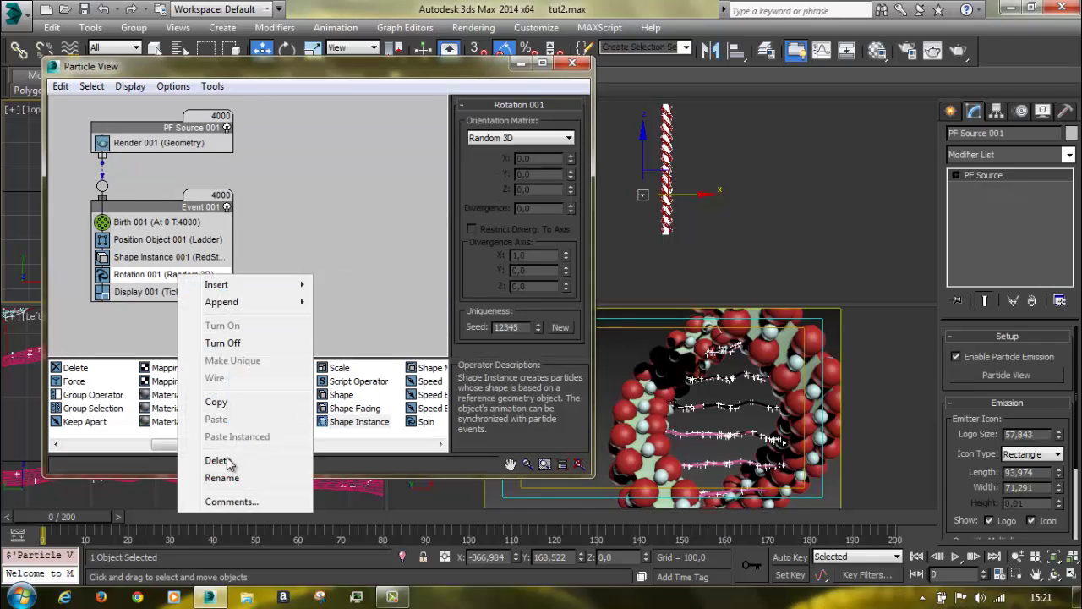
{"action": "left_click", "coordinate": [226, 463]}
{"action": "left_click", "coordinate": [156, 277]}
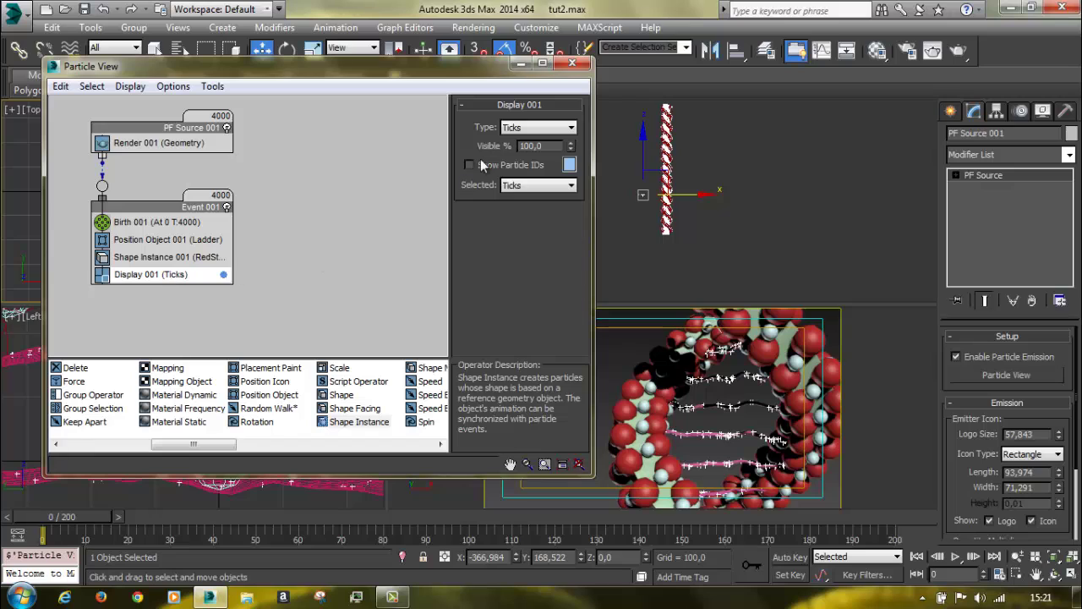
{"action": "left_click", "coordinate": [508, 127]}
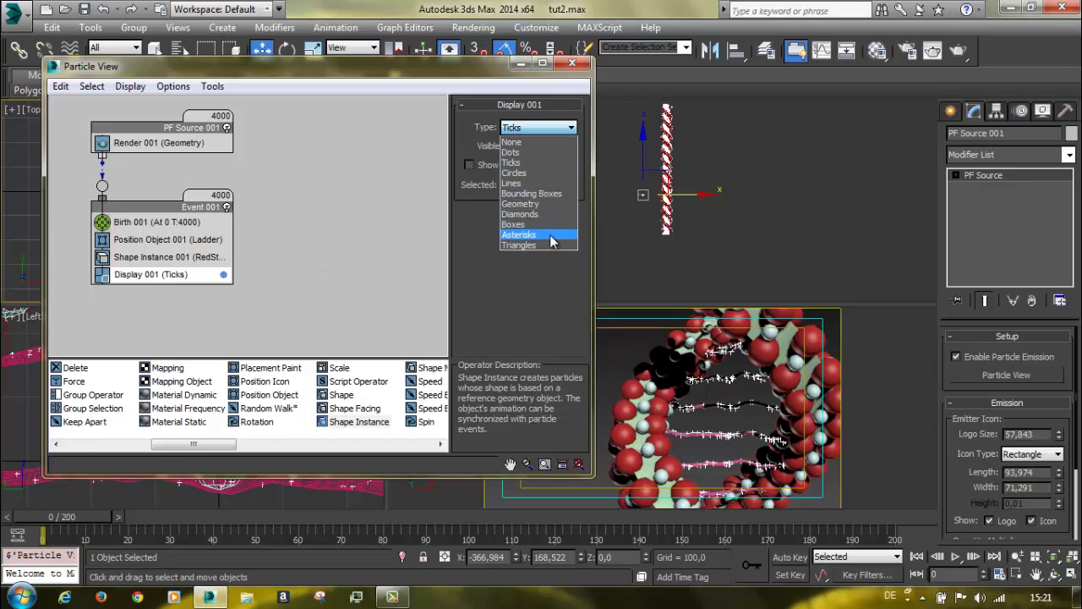
{"action": "left_click", "coordinate": [539, 205]}
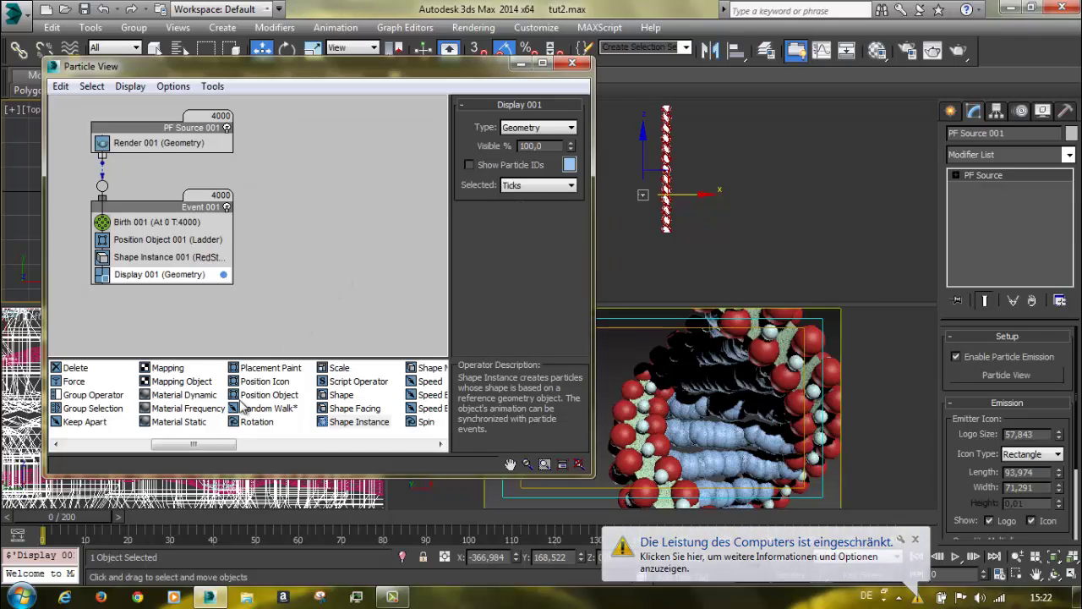
Add a Scale operator above Display 001 with Scale Factor X set to 10%
{"action": "mouse_move", "coordinate": [194, 446]}
{"action": "left_mouse_down"}
{"action": "mouse_move", "coordinate": [250, 452]}
{"action": "mouse_move", "coordinate": [217, 449]}
{"action": "left_mouse_up"}
{"action": "left_click_drag", "start_coordinate": [249, 369], "coordinate": [173, 272]}
{"action": "left_click", "coordinate": [174, 272]}
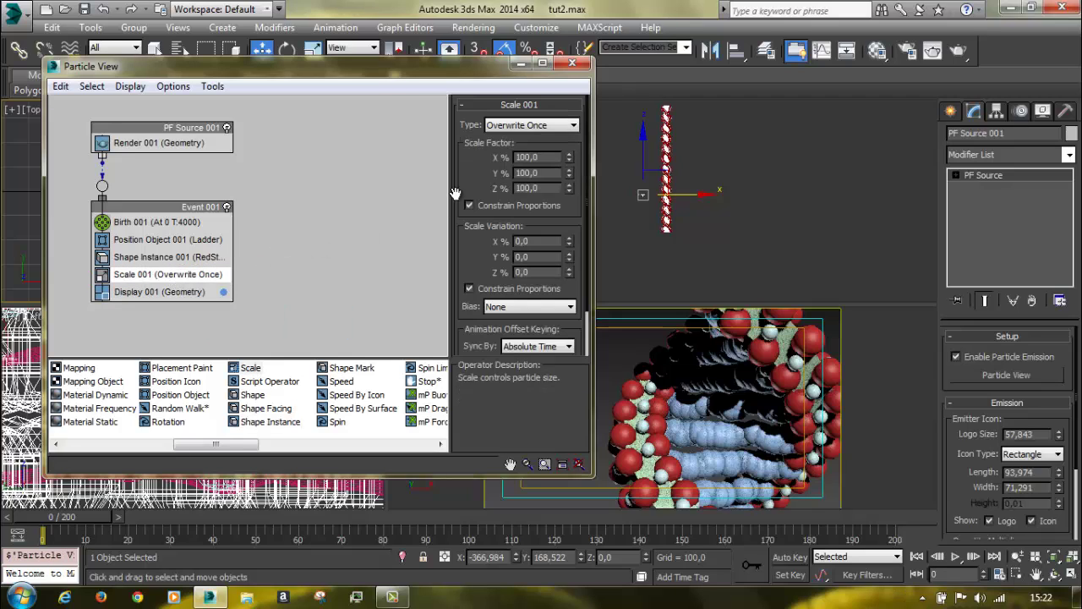
{"action": "double_click", "coordinate": [524, 158]}
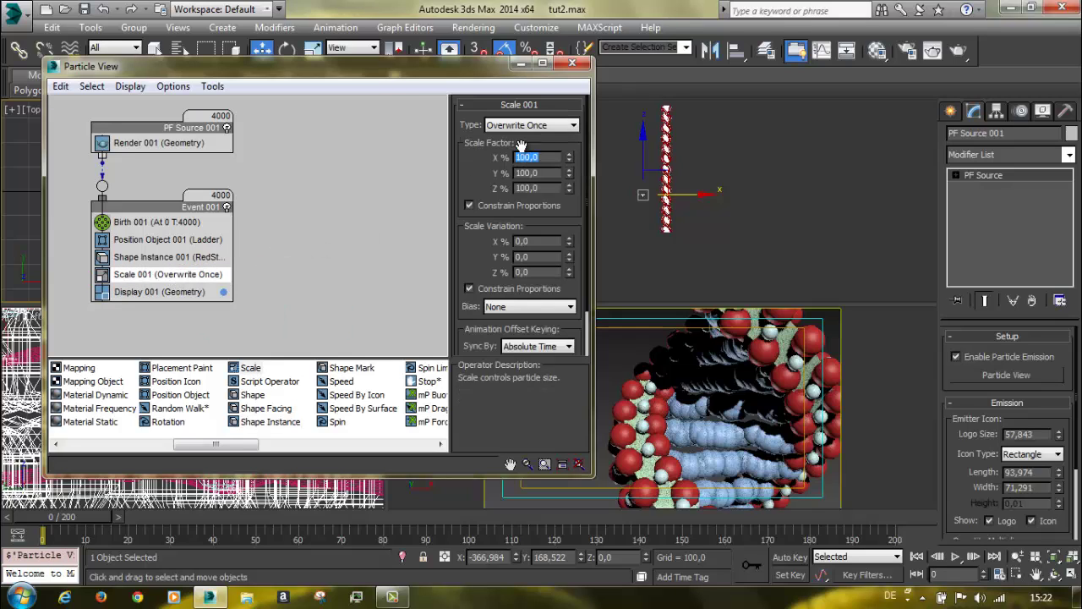
{"action": "type", "text": "10"}
{"action": "key", "text": "Return"}
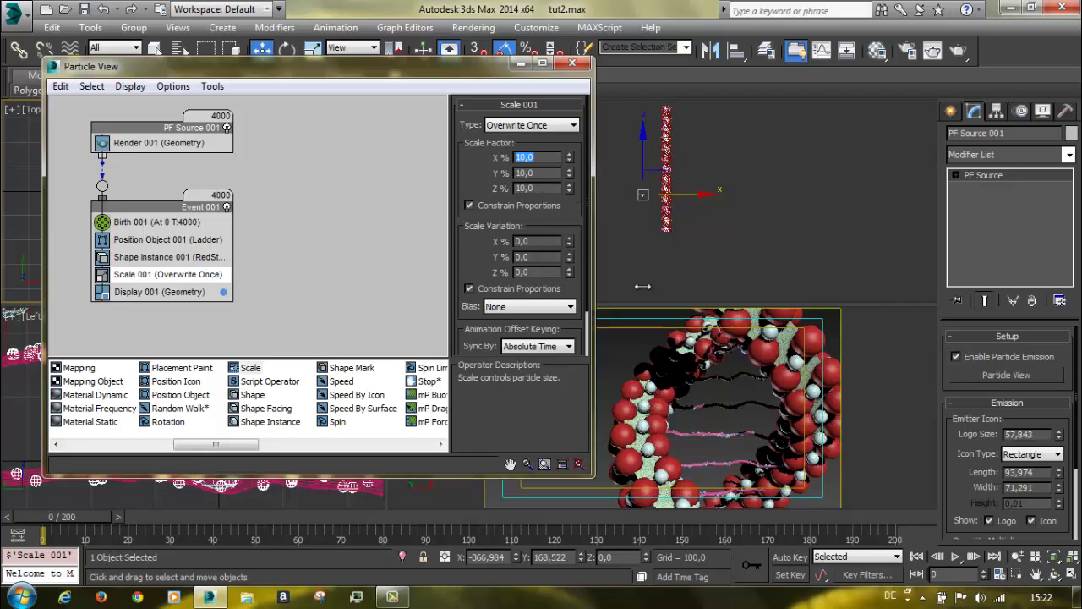
Select the Ladder object and hide it
{"action": "left_click", "coordinate": [730, 414]}
{"action": "right_click", "coordinate": [732, 404]}
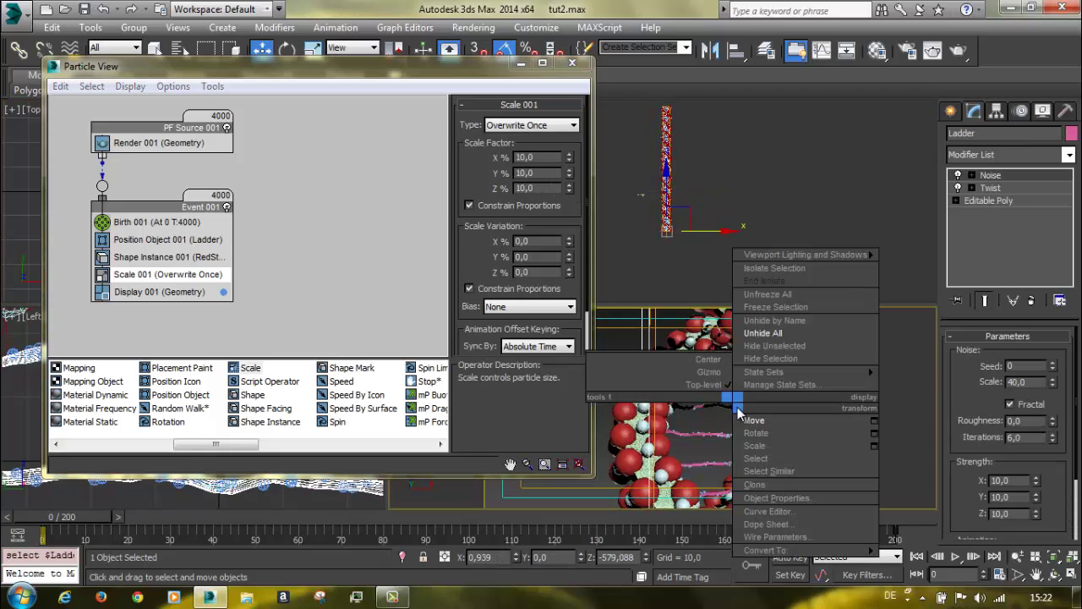
{"action": "left_click", "coordinate": [768, 358]}
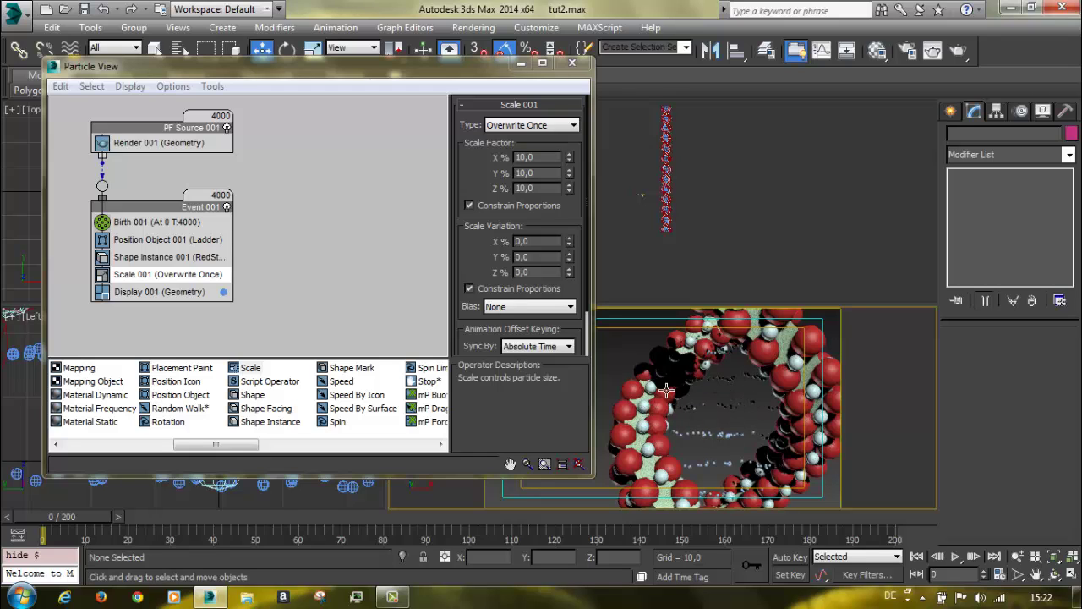
{"action": "scroll", "coordinate": [700, 382], "scroll_direction": "up", "scroll_amount": 3}
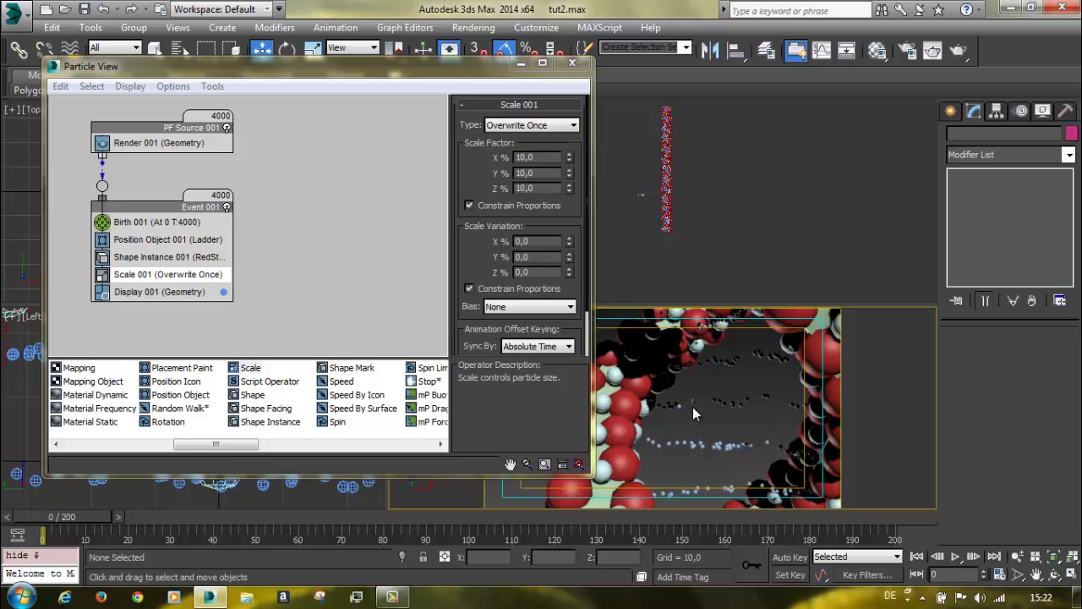
Create a temporary Wind003 space warp in the Top view, then delete it
{"action": "left_click_drag", "start_coordinate": [431, 66], "coordinate": [355, 295]}
{"action": "left_click", "coordinate": [951, 111]}
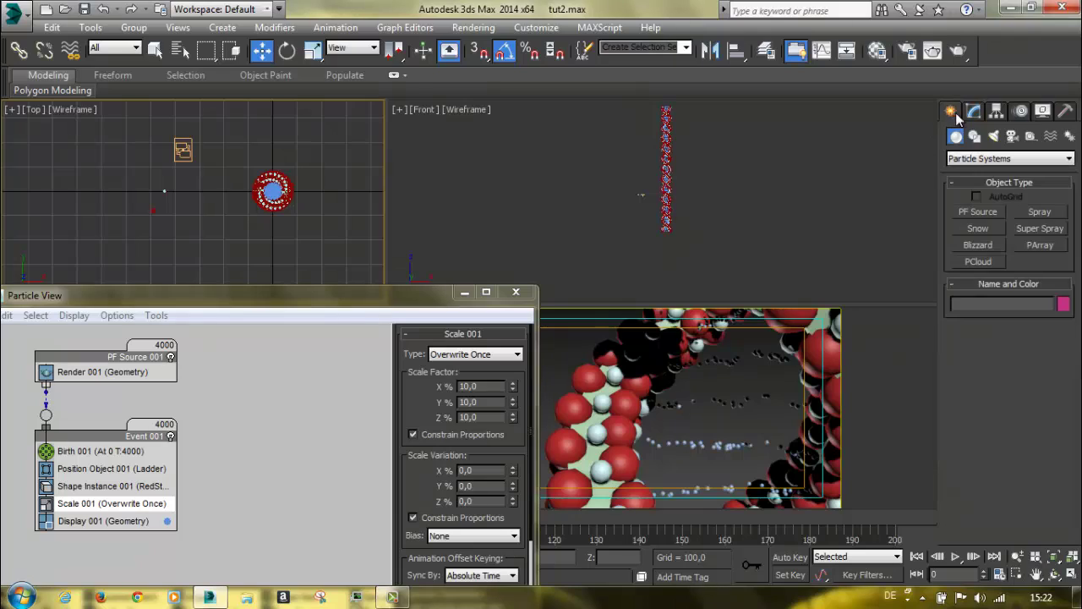
{"action": "left_click", "coordinate": [1030, 136]}
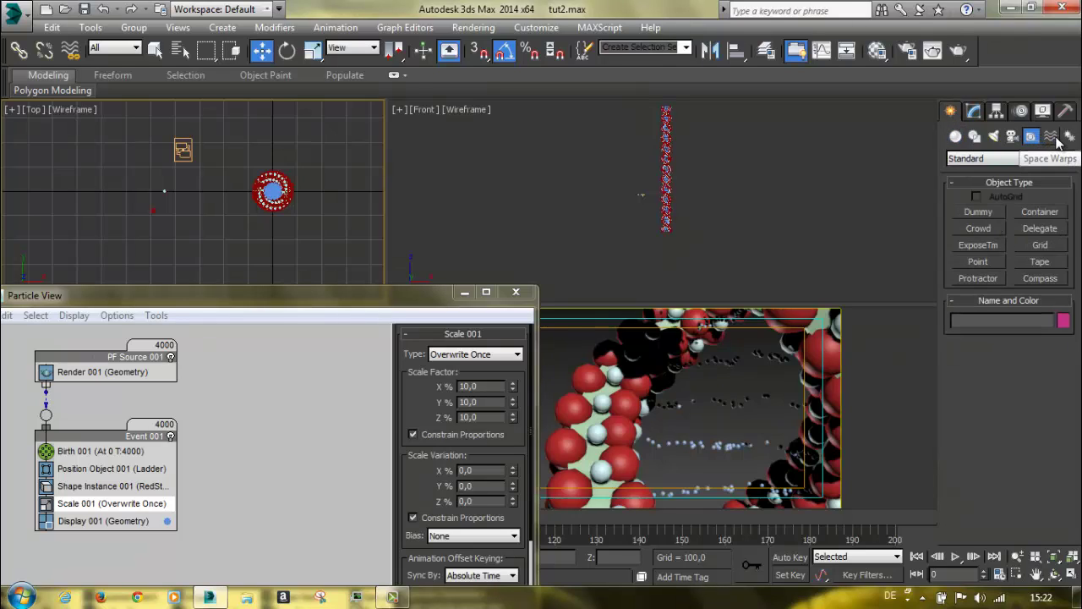
{"action": "left_click", "coordinate": [1051, 137]}
{"action": "left_click", "coordinate": [1038, 263]}
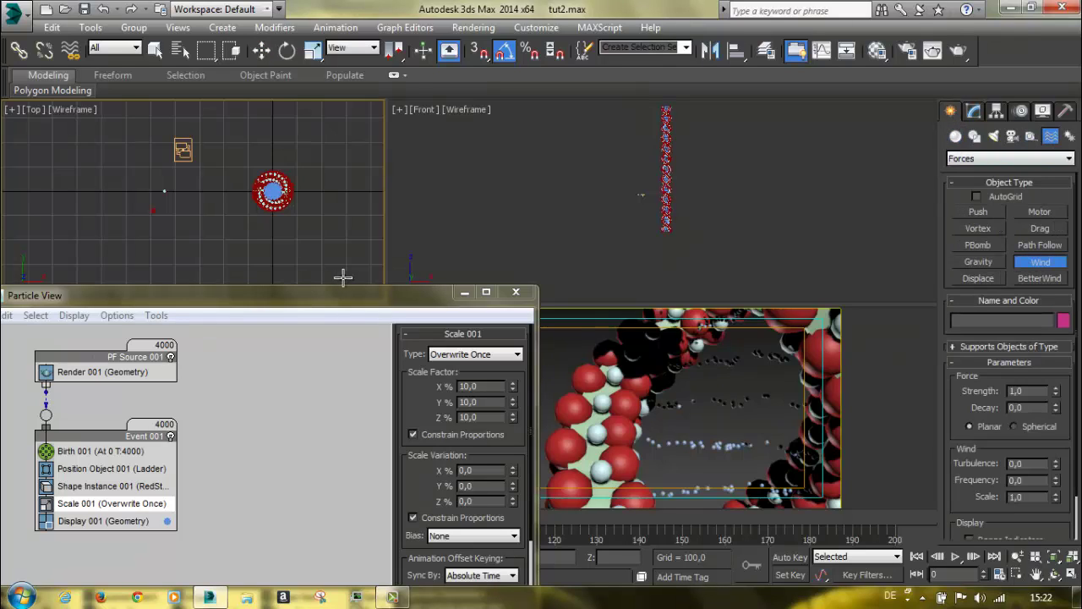
{"action": "left_click_drag", "start_coordinate": [278, 164], "coordinate": [270, 162]}
{"action": "key", "text": "w"}
{"action": "left_click_drag", "start_coordinate": [243, 112], "coordinate": [259, 128]}
{"action": "right_click", "coordinate": [258, 129]}
{"action": "key", "text": "Escape"}
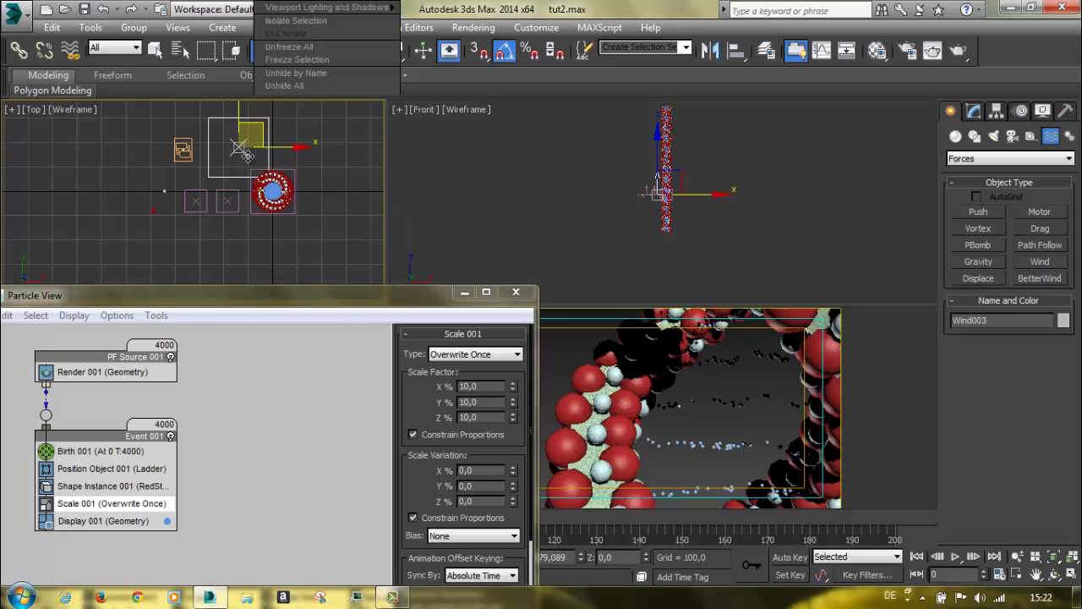
{"action": "key", "text": "Delete"}
Review Wind001 and Wind002 wind parameters, then move Particle View up to show the depot
{"action": "left_click", "coordinate": [221, 193]}
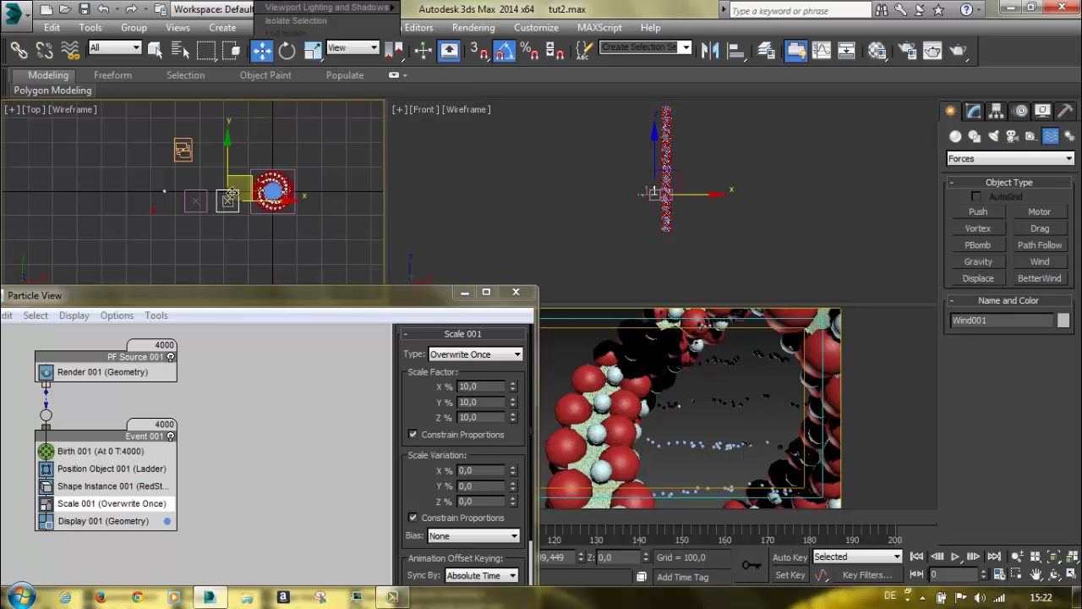
{"action": "left_click", "coordinate": [1046, 114]}
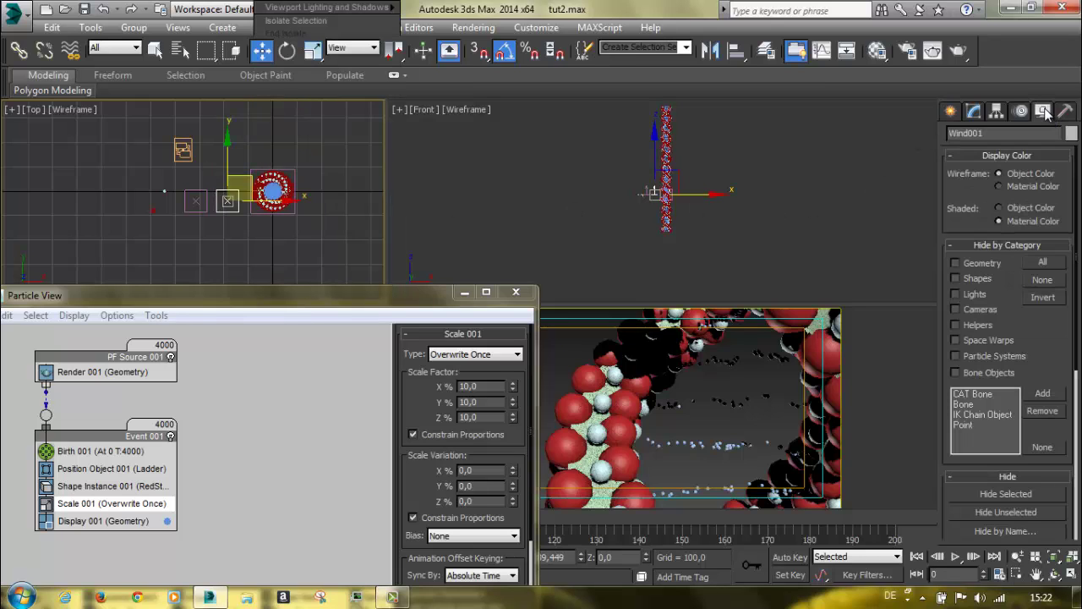
{"action": "left_click", "coordinate": [973, 111]}
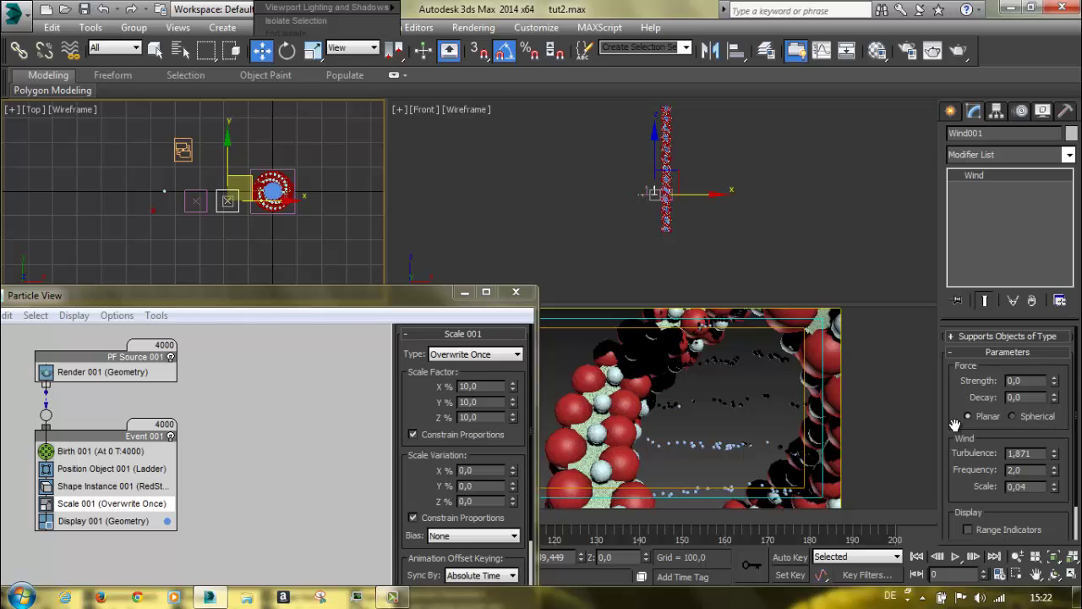
{"action": "scroll", "coordinate": [951, 406], "scroll_direction": "down", "scroll_amount": 1}
{"action": "scroll", "coordinate": [997, 444], "scroll_direction": "up", "scroll_amount": 1}
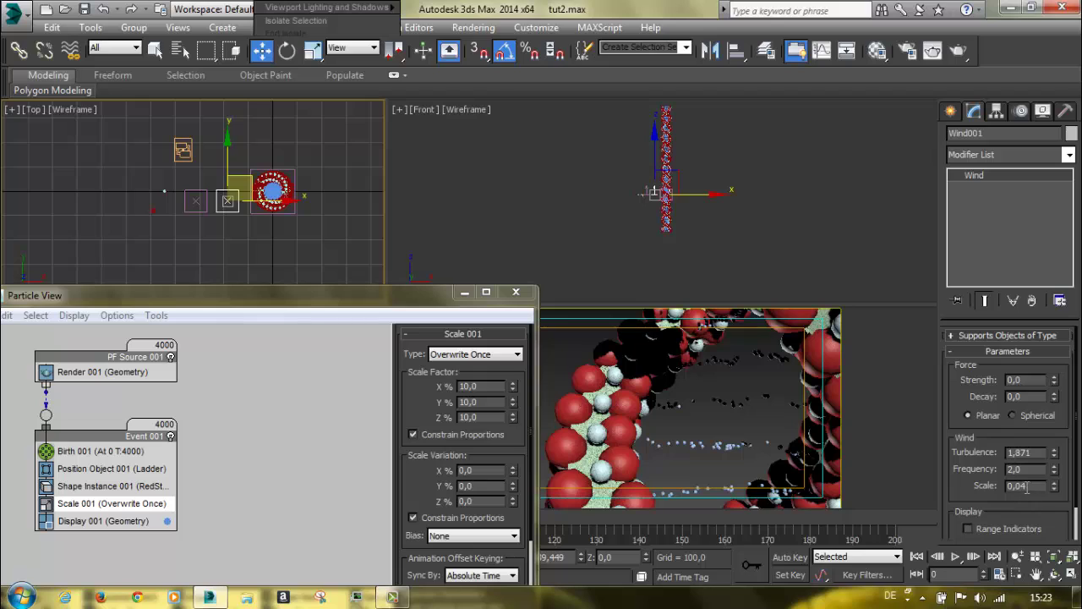
{"action": "left_click", "coordinate": [193, 208]}
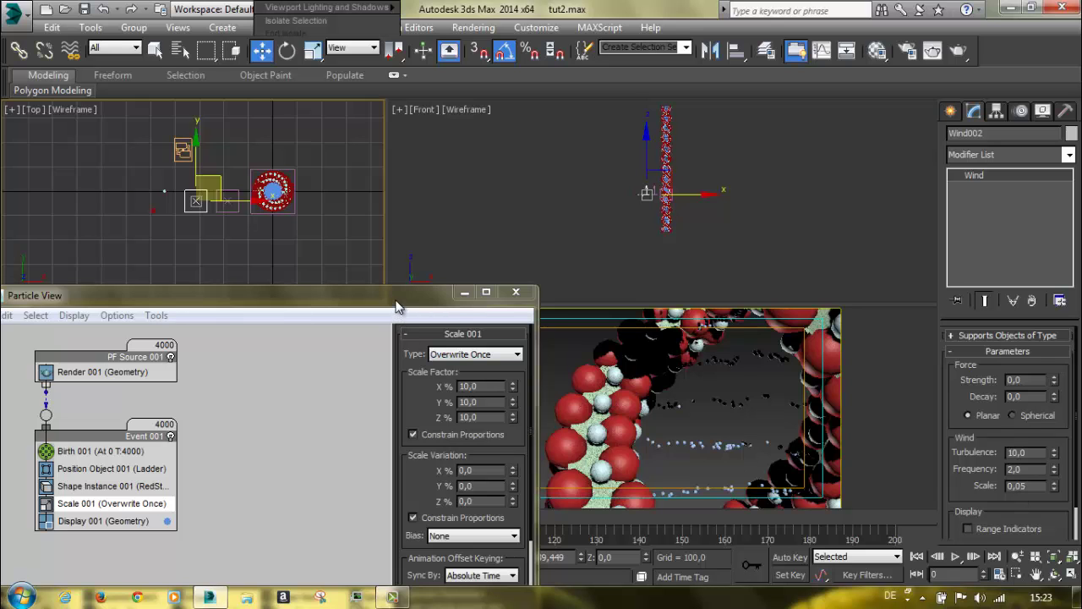
{"action": "left_click_drag", "start_coordinate": [395, 306], "coordinate": [409, 77]}
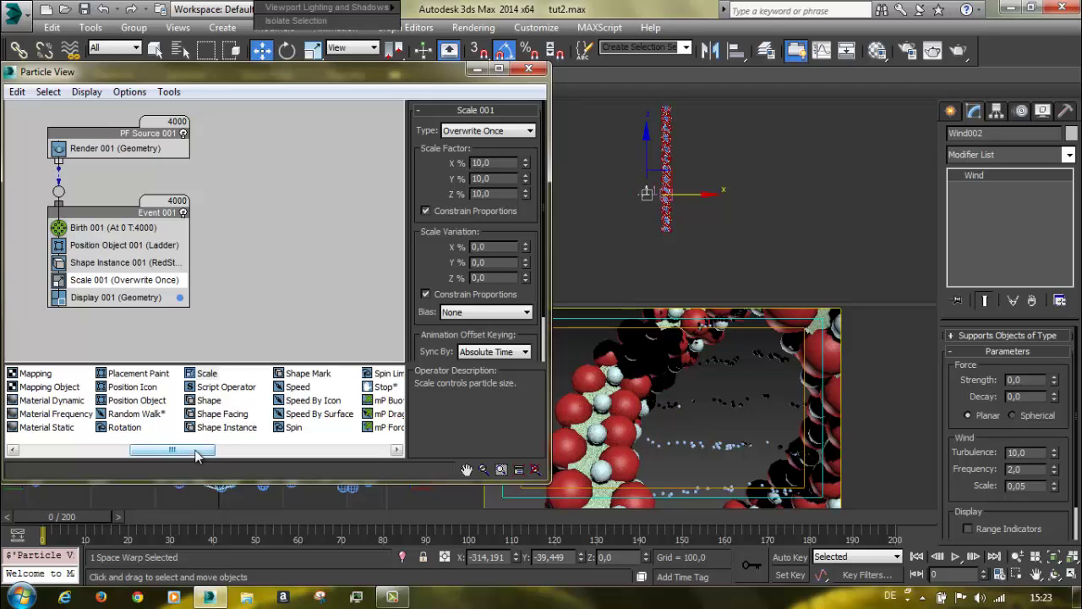
Drop a Force operator into Event 001 and add Wind001 and Drag001 to its force list
{"action": "left_click_drag", "start_coordinate": [199, 455], "coordinate": [223, 452]}
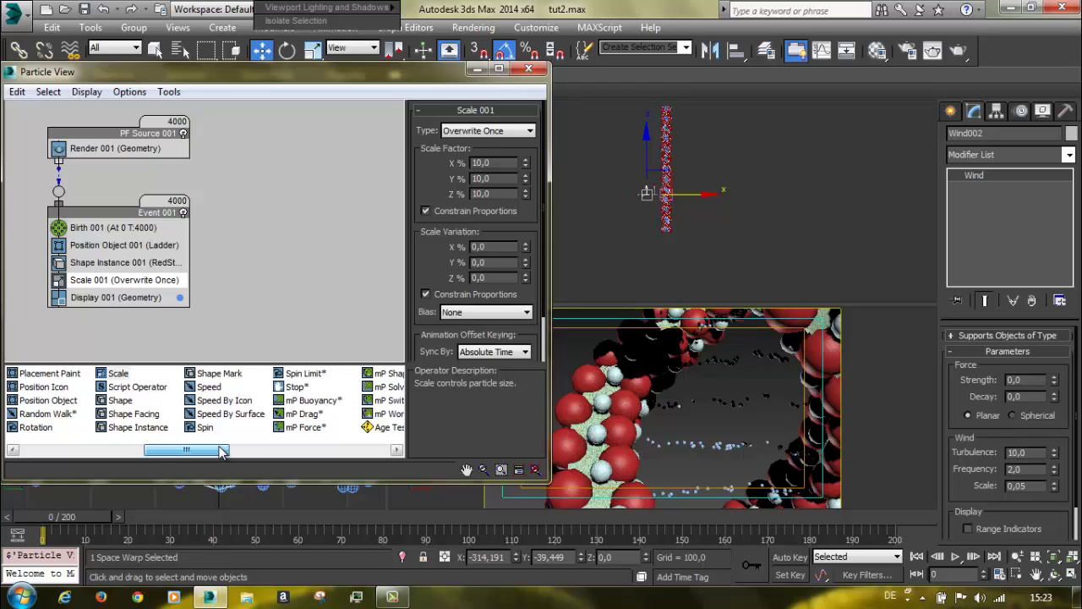
{"action": "left_click_drag", "start_coordinate": [219, 452], "coordinate": [163, 452]}
{"action": "left_click_drag", "start_coordinate": [119, 386], "coordinate": [109, 295]}
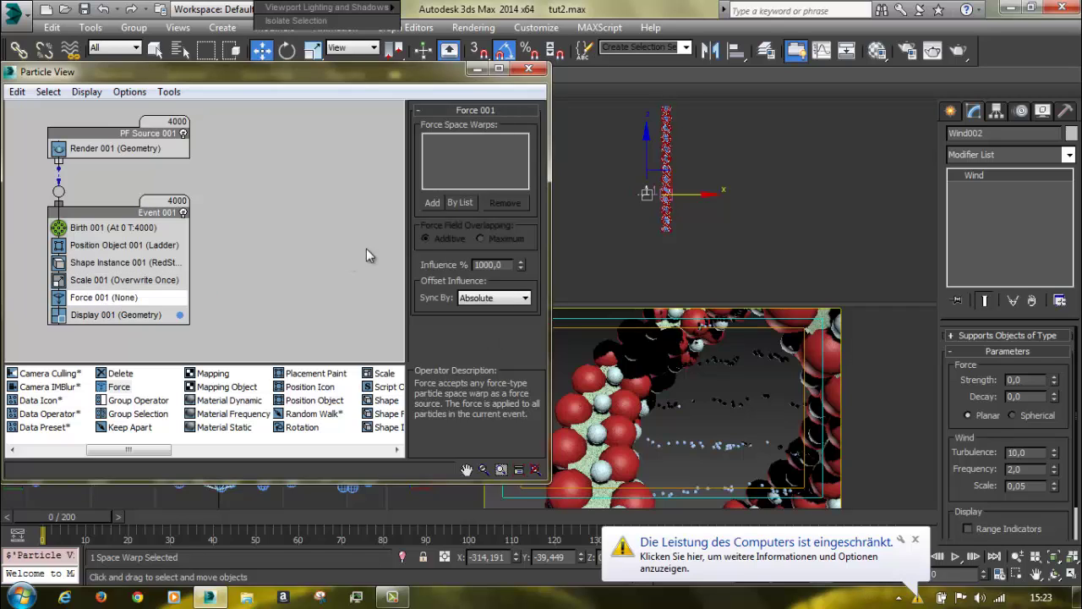
{"action": "left_click", "coordinate": [462, 202]}
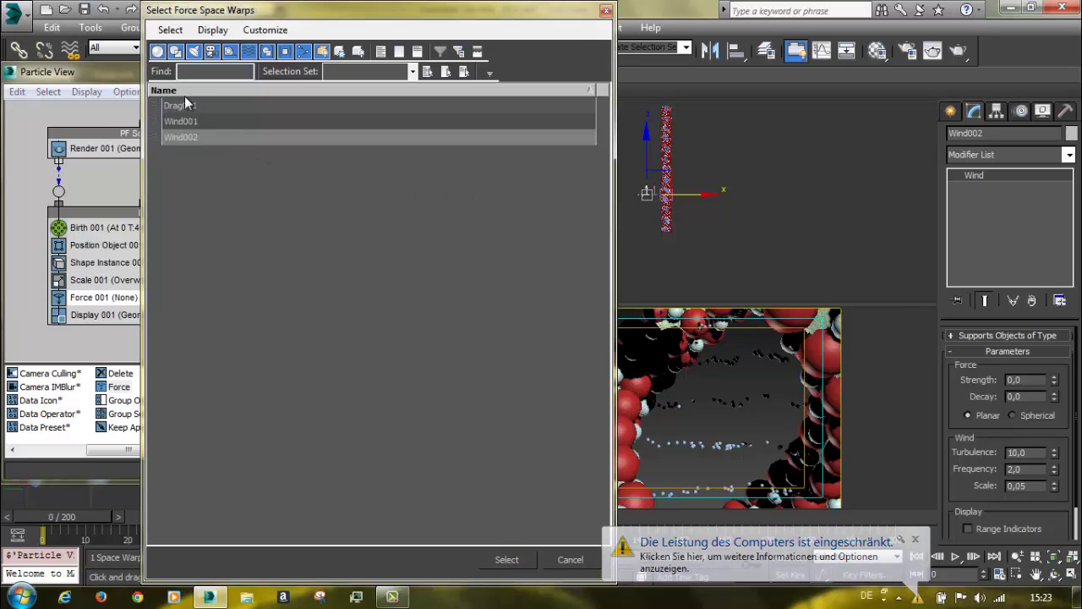
{"action": "double_click", "coordinate": [193, 122]}
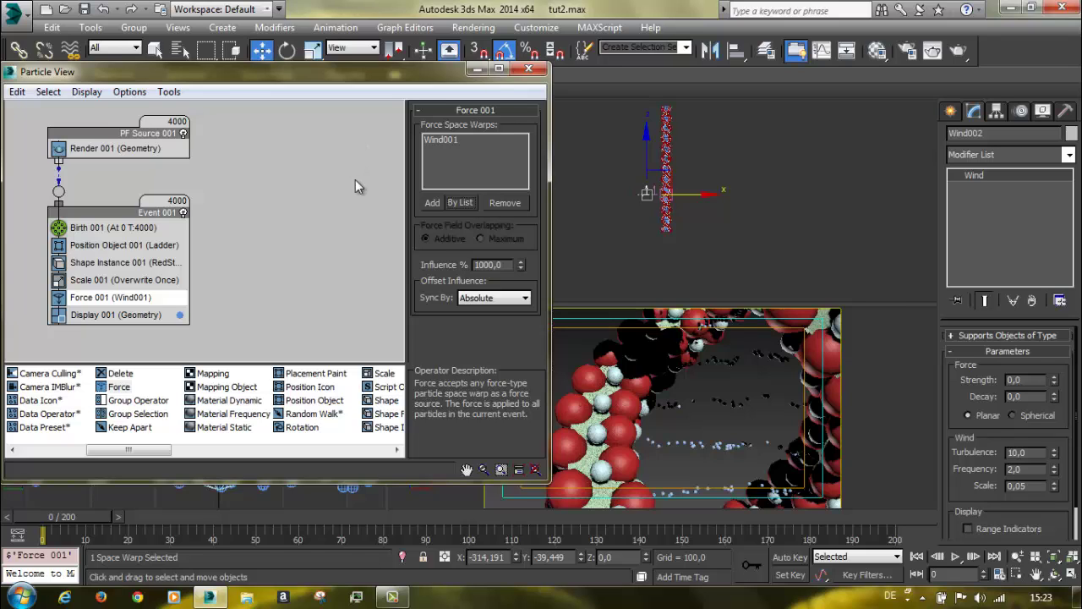
{"action": "left_click", "coordinate": [463, 204]}
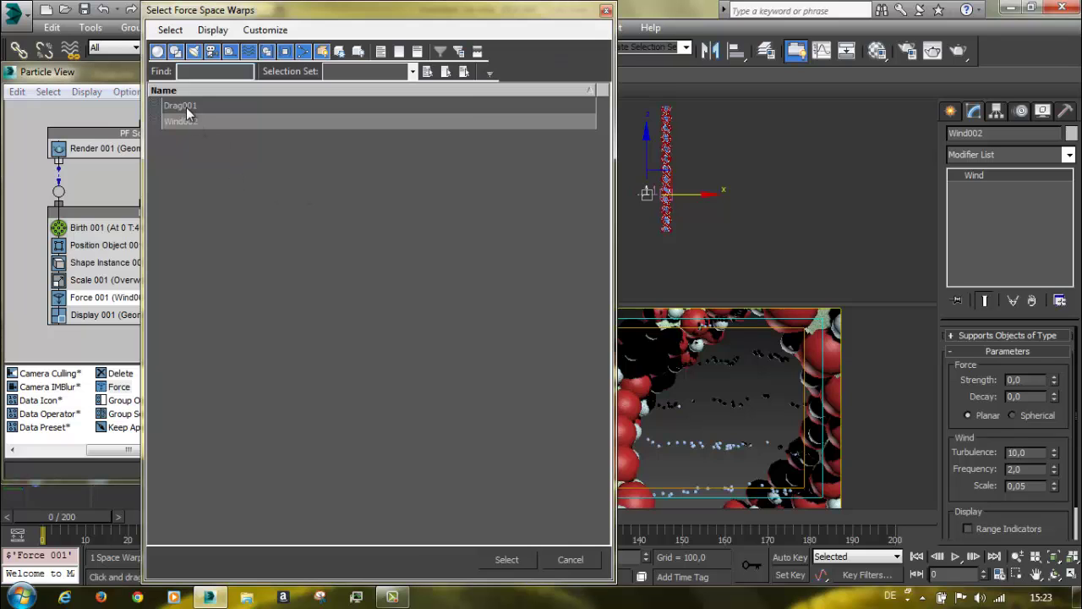
{"action": "double_click", "coordinate": [186, 107]}
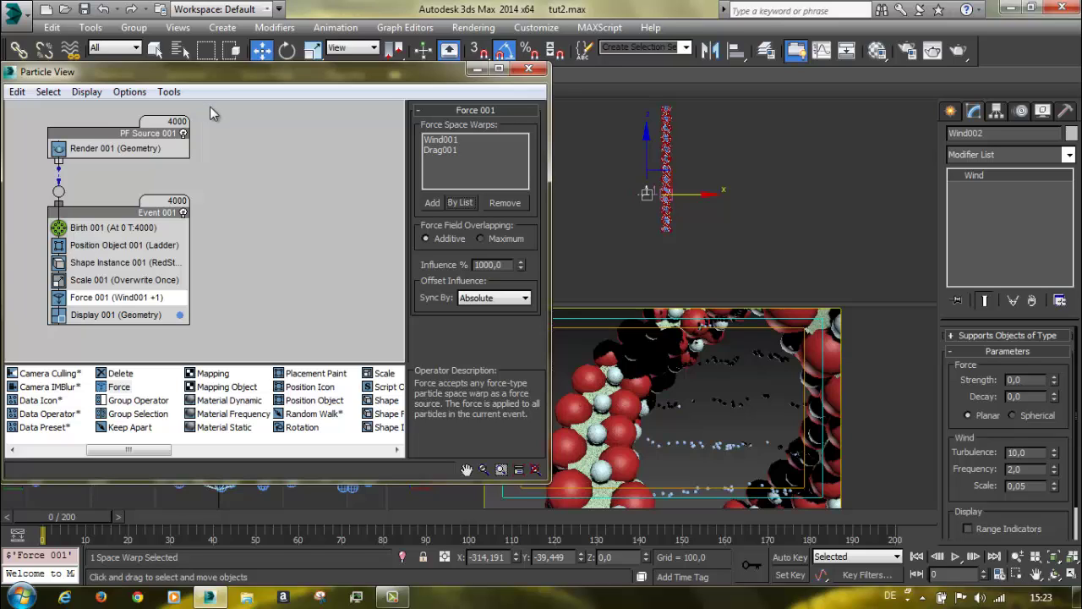
{"action": "left_click_drag", "start_coordinate": [52, 517], "coordinate": [22, 512]}
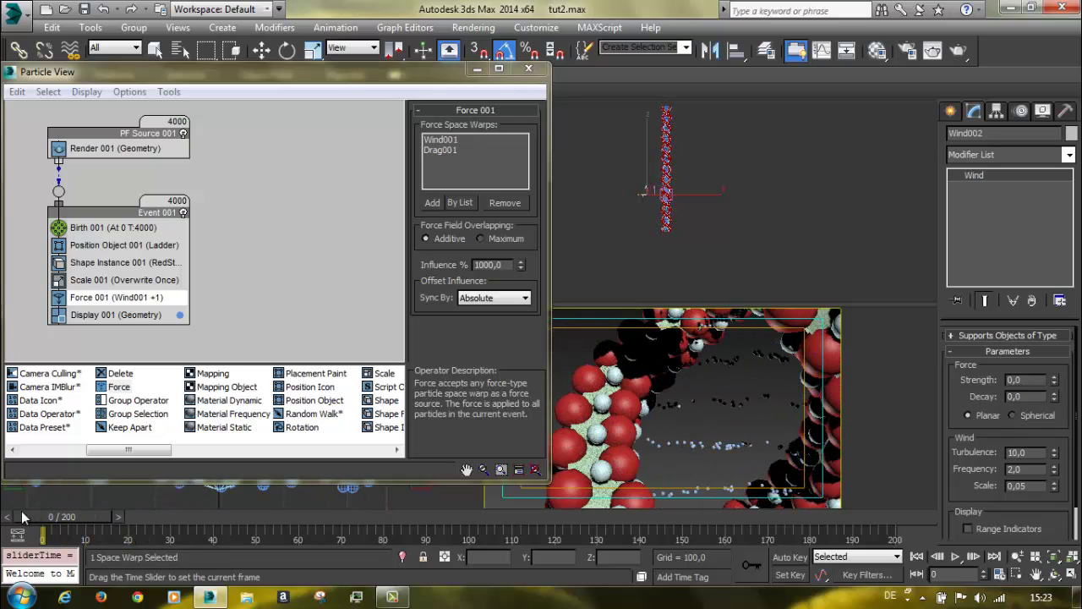
Add an Age Test to Event 001 and change its test value from 30 to 15
{"action": "key", "text": "w"}
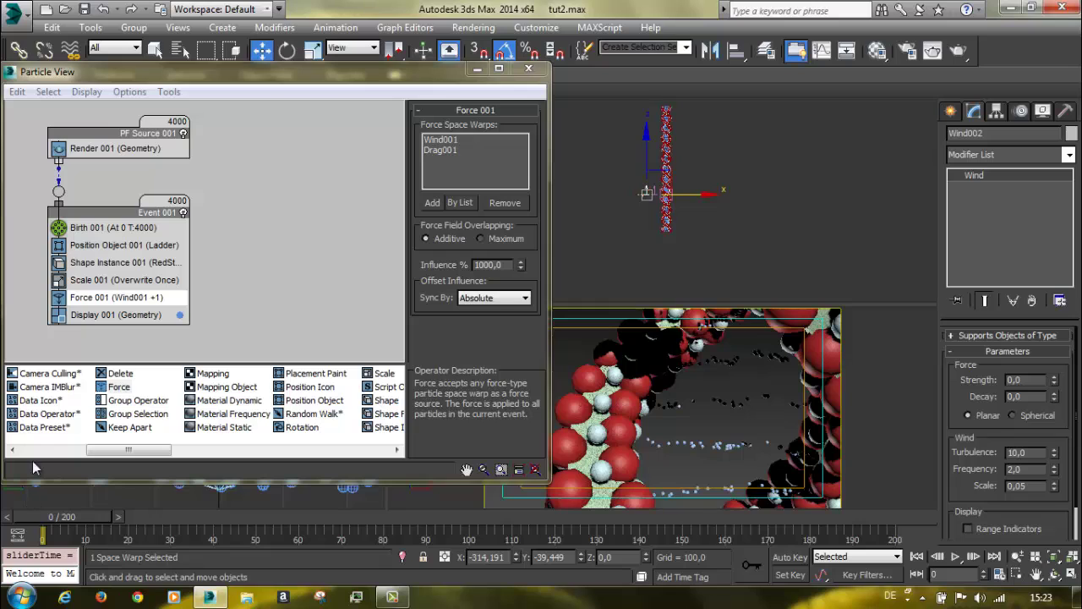
{"action": "left_click_drag", "start_coordinate": [148, 450], "coordinate": [195, 315]}
{"action": "left_click", "coordinate": [186, 315]}
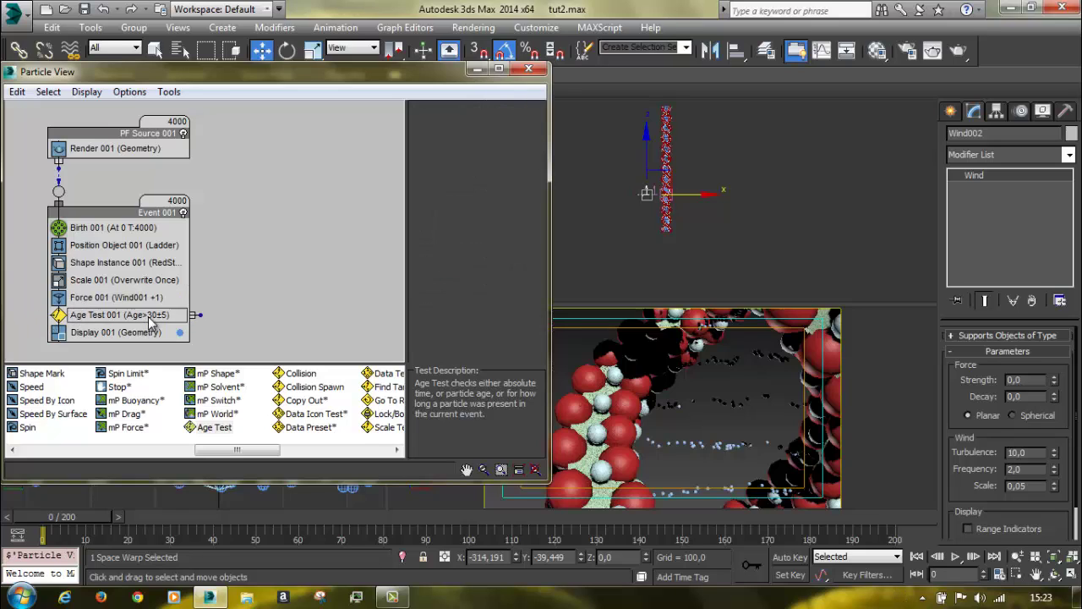
{"action": "double_click", "coordinate": [495, 203]}
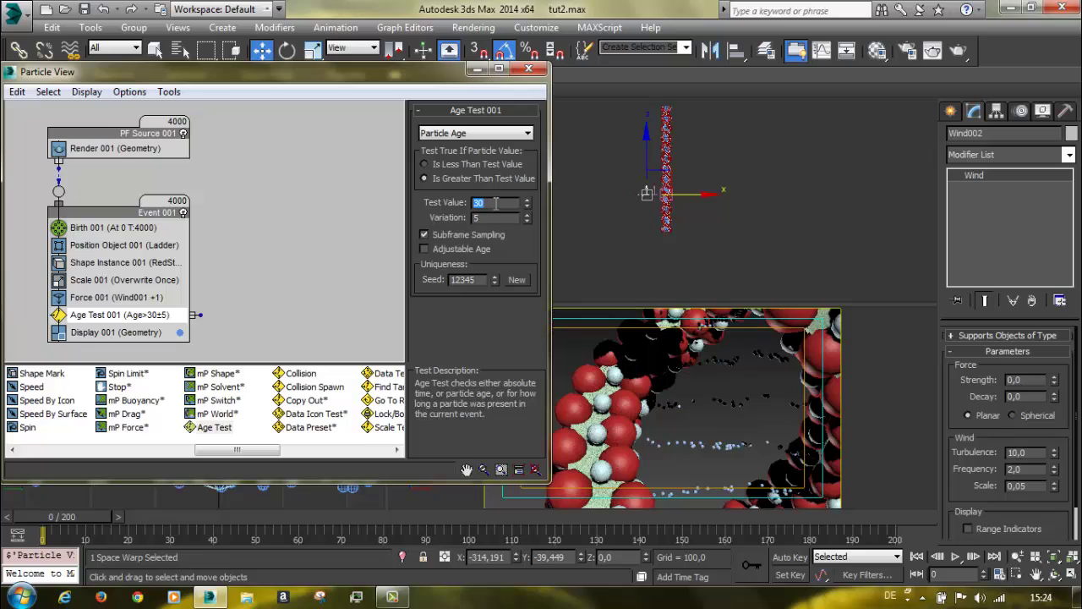
{"action": "type", "text": "15"}
{"action": "key", "text": "Return"}
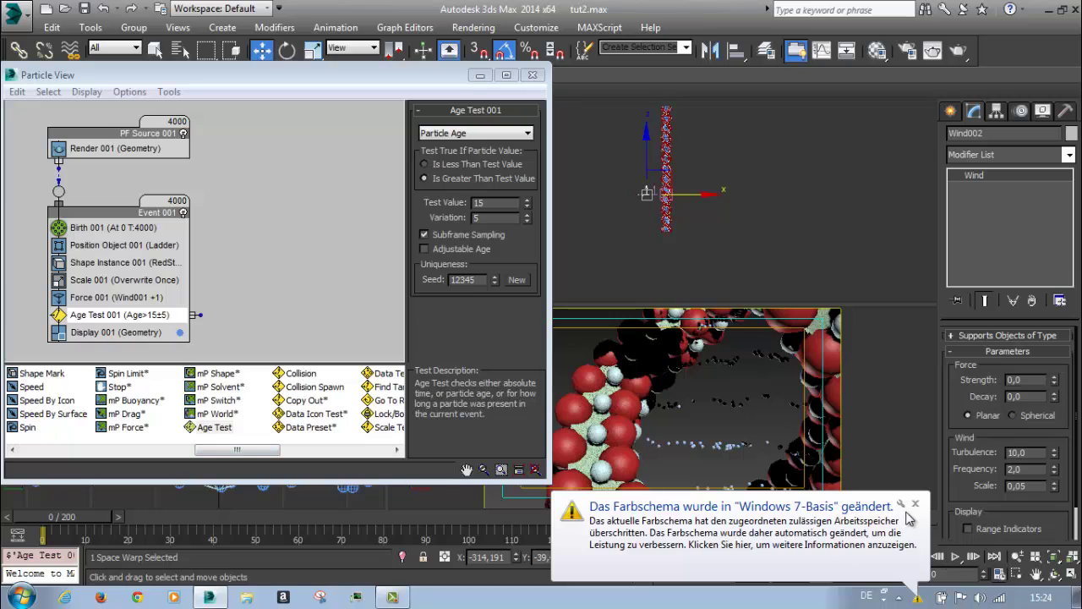
Create Event 002 by dropping a Scale operator onto the empty canvas
{"action": "left_click", "coordinate": [914, 503]}
{"action": "left_click_drag", "start_coordinate": [256, 449], "coordinate": [194, 460]}
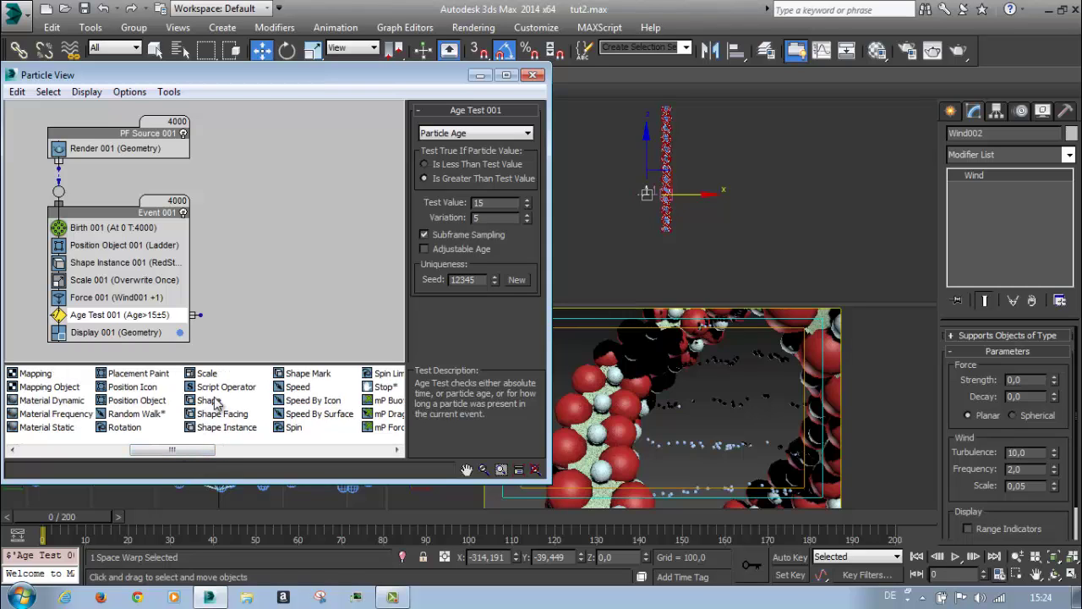
{"action": "left_click_drag", "start_coordinate": [212, 381], "coordinate": [224, 242]}
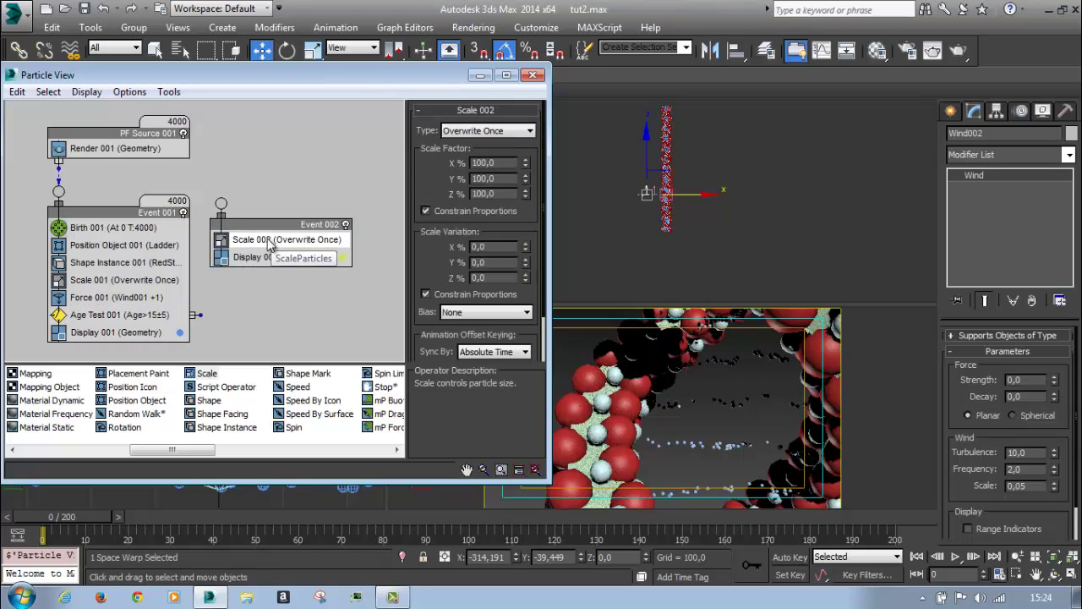
Set Scale 002 to absolute scaling with a 2% X factor, with Auto Key on
{"action": "left_click", "coordinate": [492, 132]}
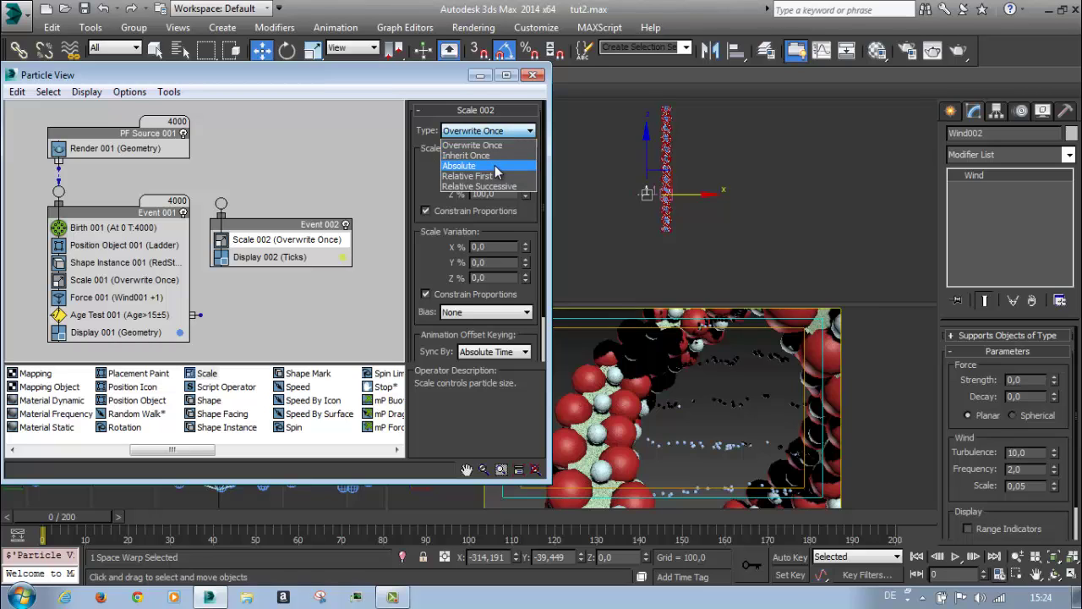
{"action": "left_click", "coordinate": [473, 166]}
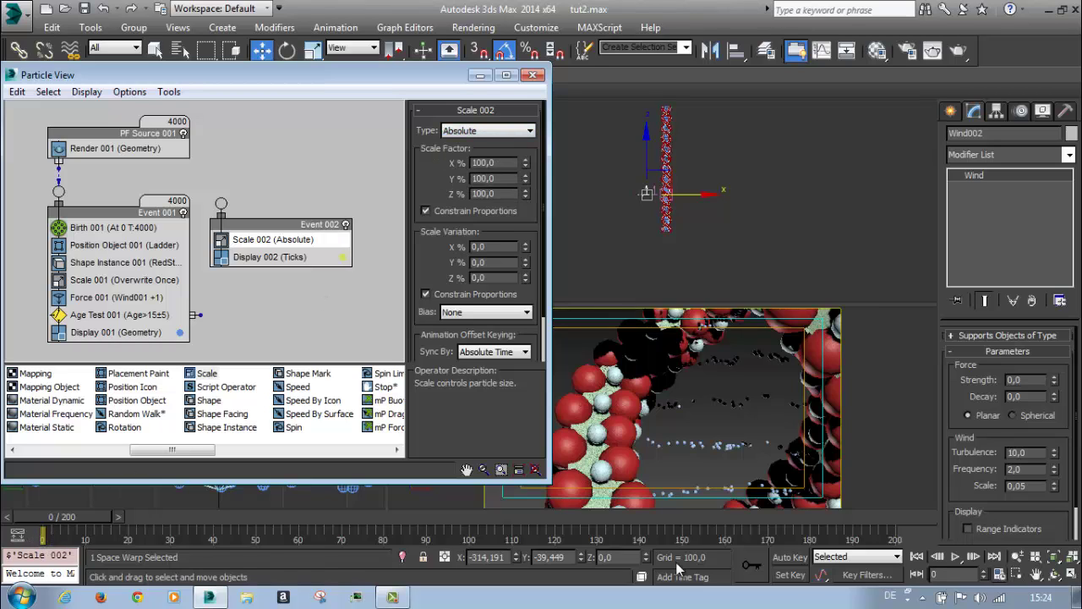
{"action": "left_click", "coordinate": [791, 558]}
{"action": "double_click", "coordinate": [484, 162]}
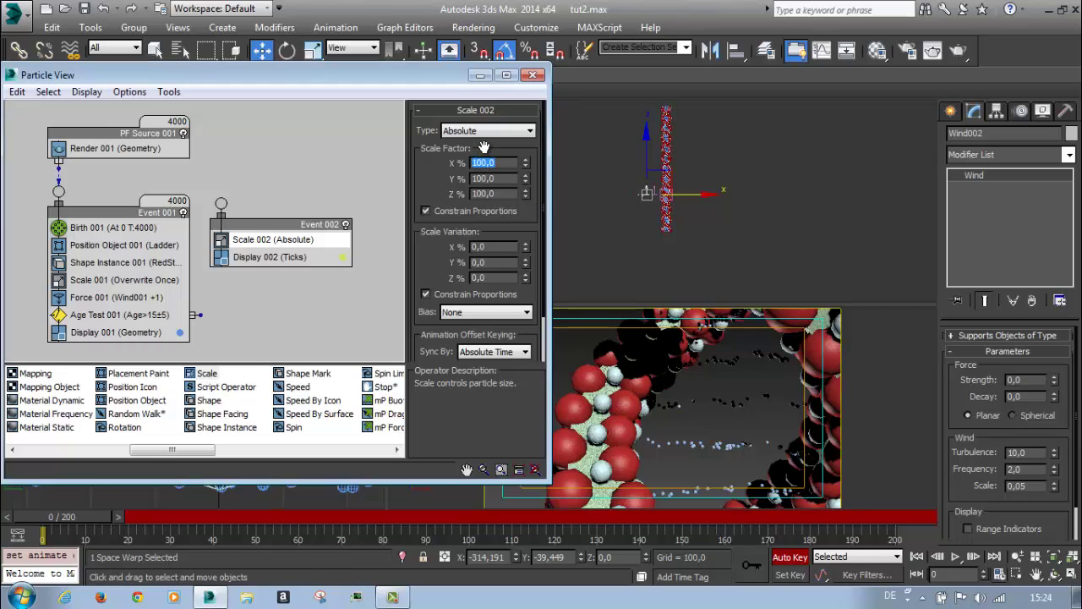
{"action": "type", "text": "2"}
{"action": "key", "text": "Return"}
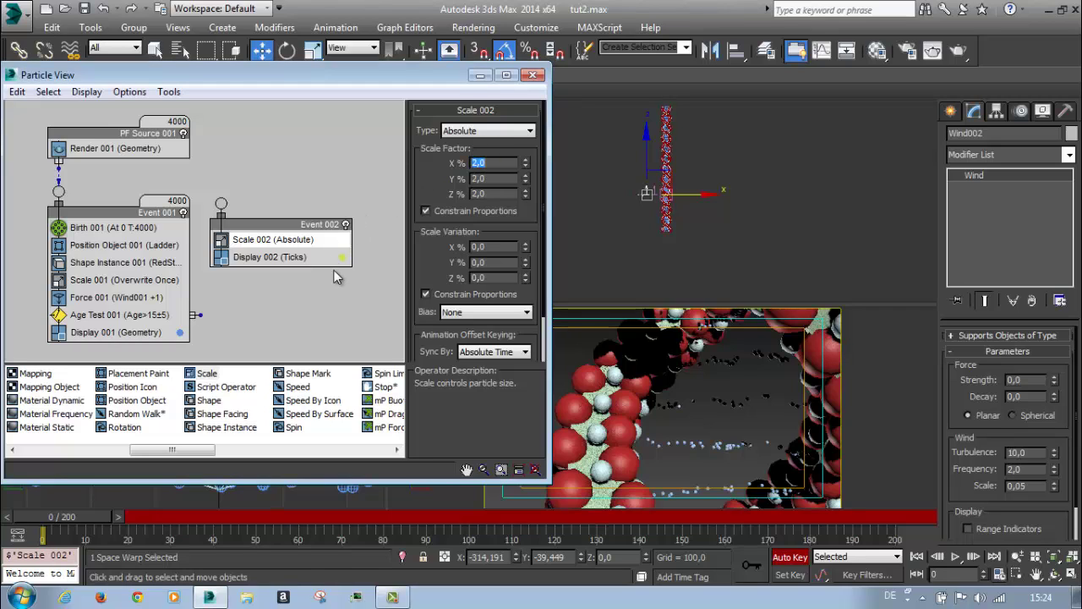
{"action": "left_click_drag", "start_coordinate": [66, 526], "coordinate": [127, 532]}
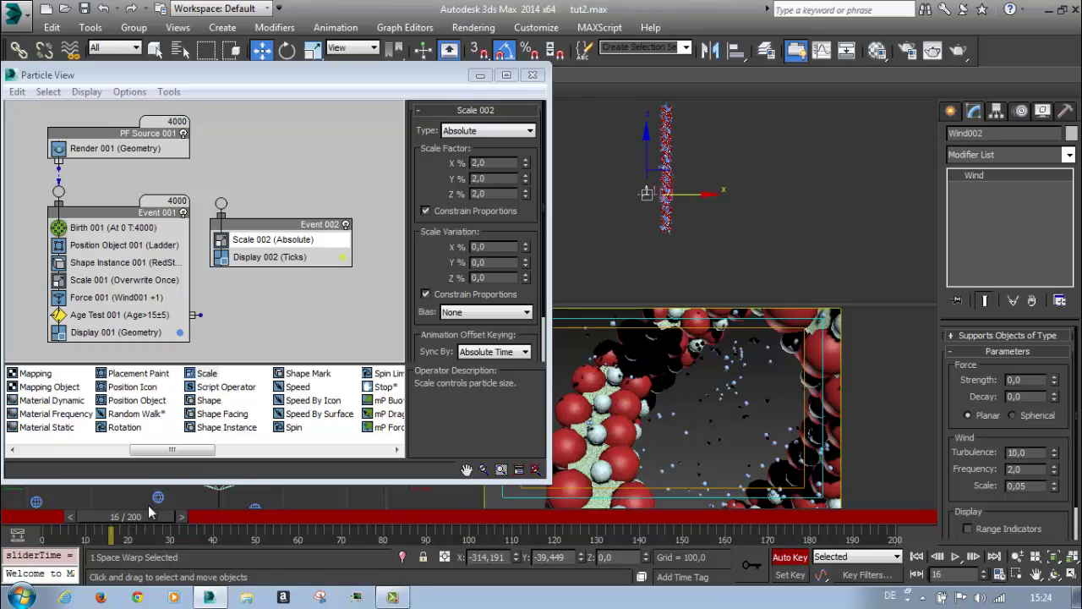
Key Scale 002's X scale factor to 40% at frame 40
{"action": "left_click", "coordinate": [495, 163]}
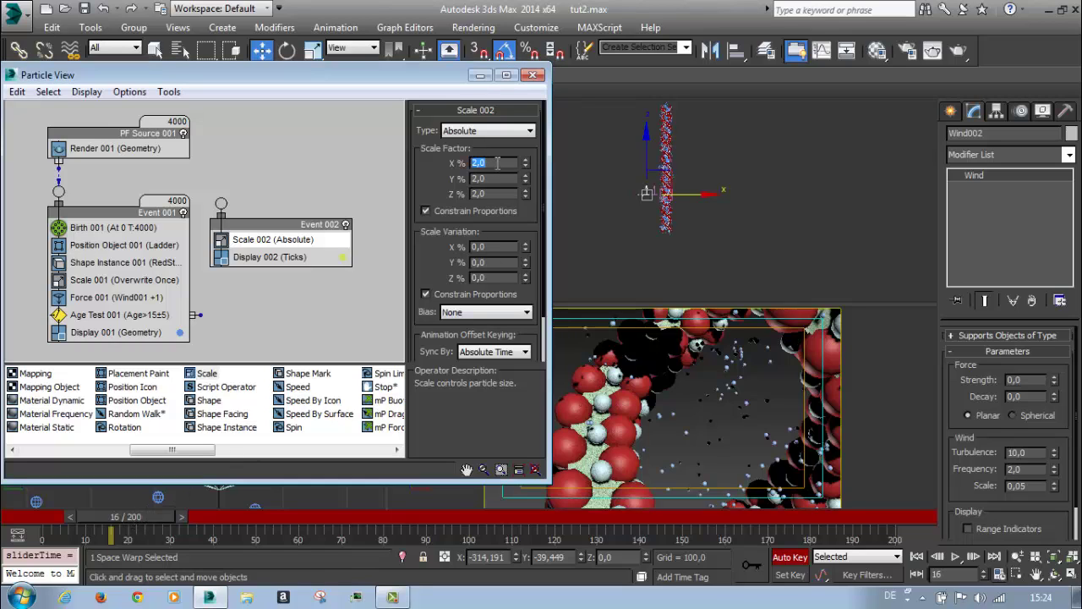
{"action": "key", "text": "Return"}
{"action": "left_click_drag", "start_coordinate": [155, 513], "coordinate": [256, 530]}
{"action": "key", "text": "w"}
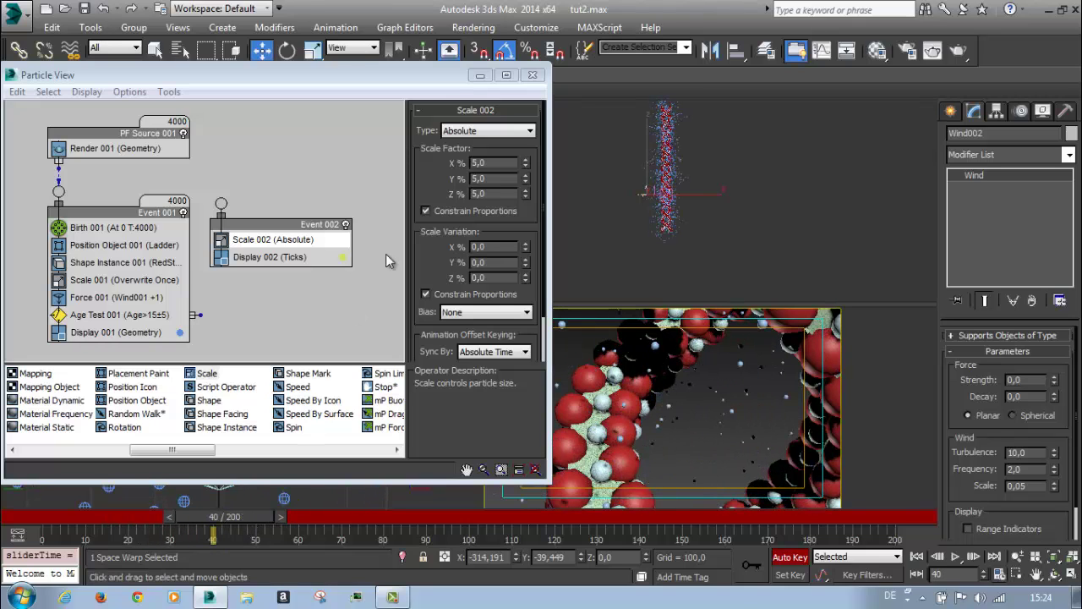
{"action": "left_click", "coordinate": [495, 163]}
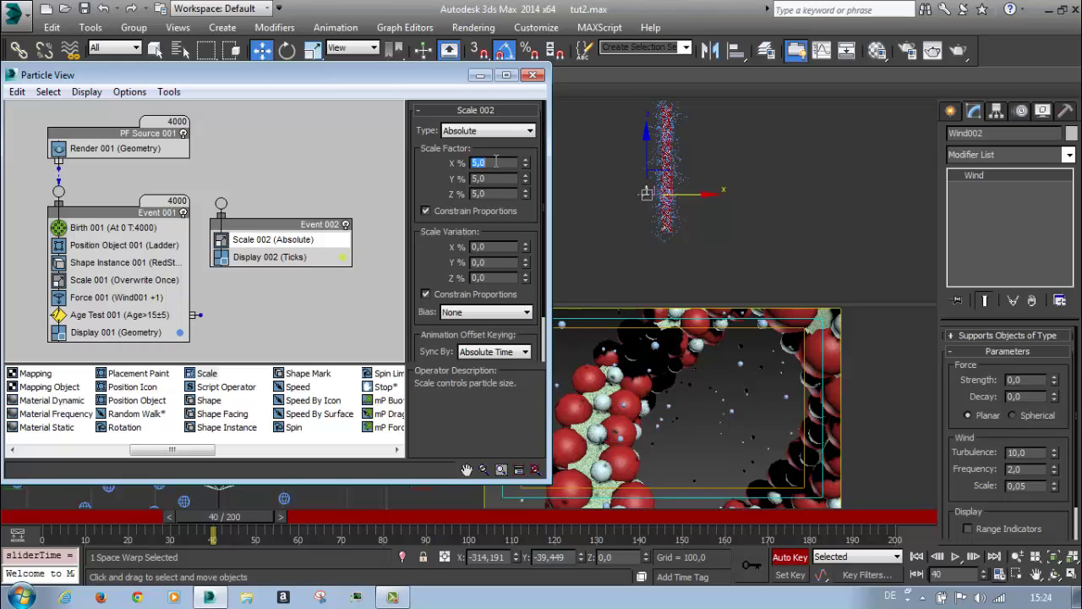
{"action": "type", "text": "40"}
{"action": "key", "text": "Return"}
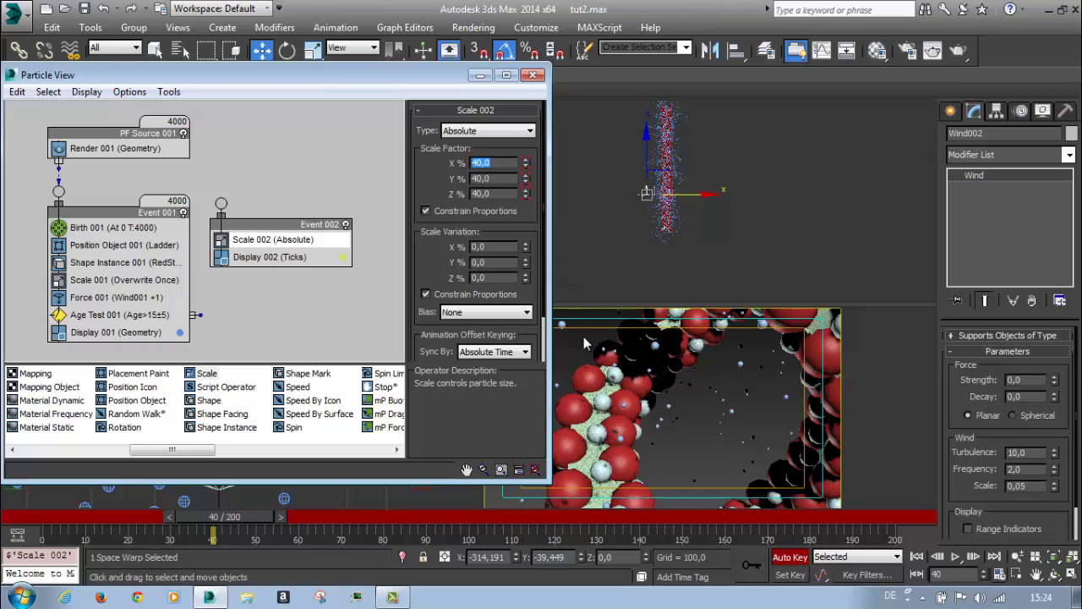
Turn Auto Key off, return to frame 0, and wire Age Test 001 into Event 002
{"action": "left_click", "coordinate": [789, 557]}
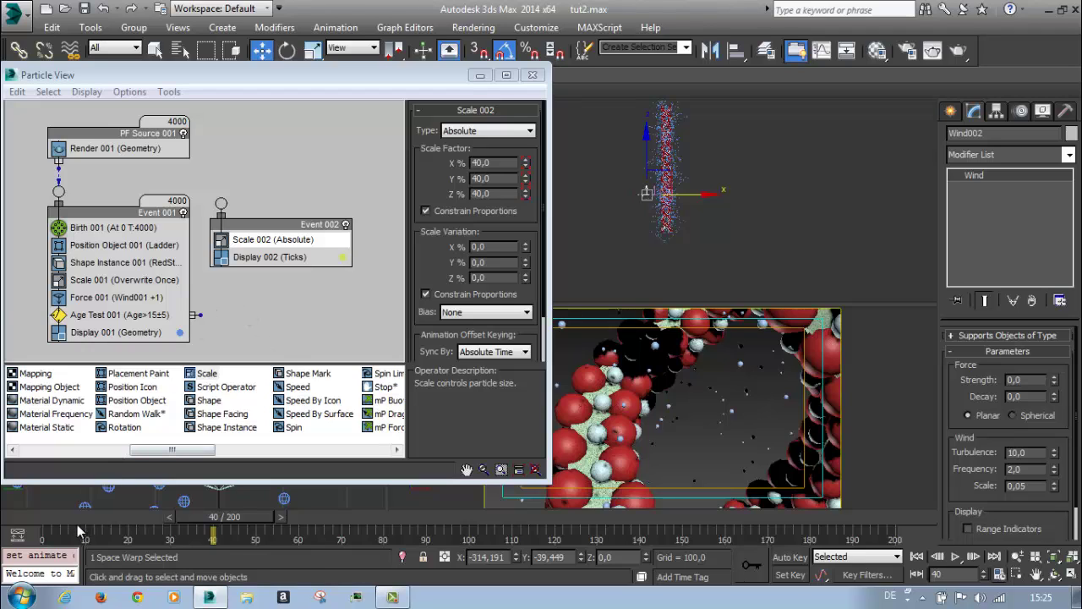
{"action": "left_click", "coordinate": [27, 533]}
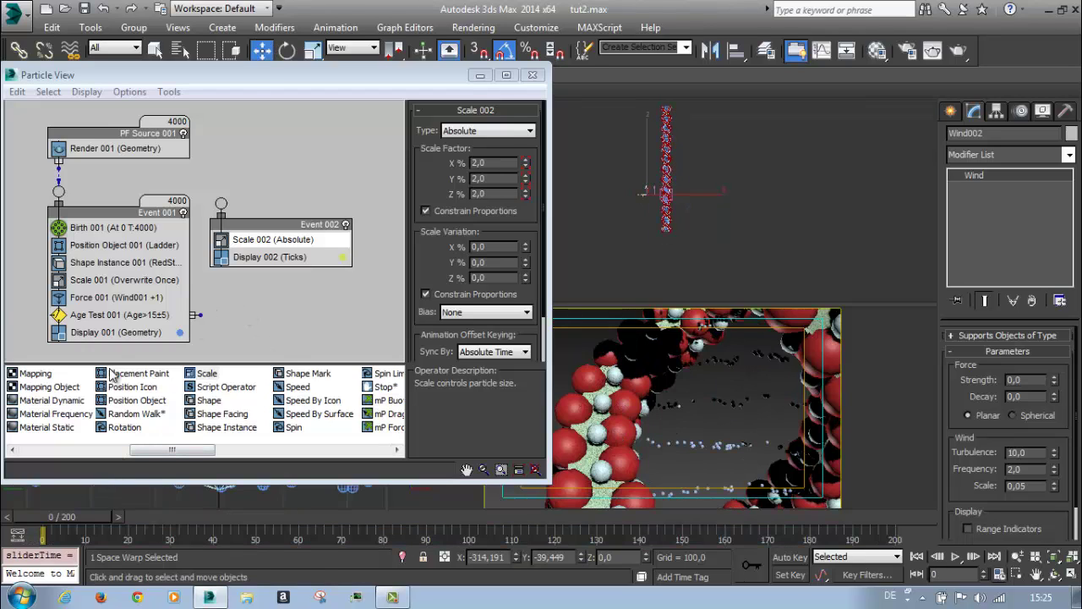
{"action": "left_click_drag", "start_coordinate": [195, 314], "coordinate": [221, 202]}
{"action": "left_click_drag", "start_coordinate": [266, 241], "coordinate": [280, 243]}
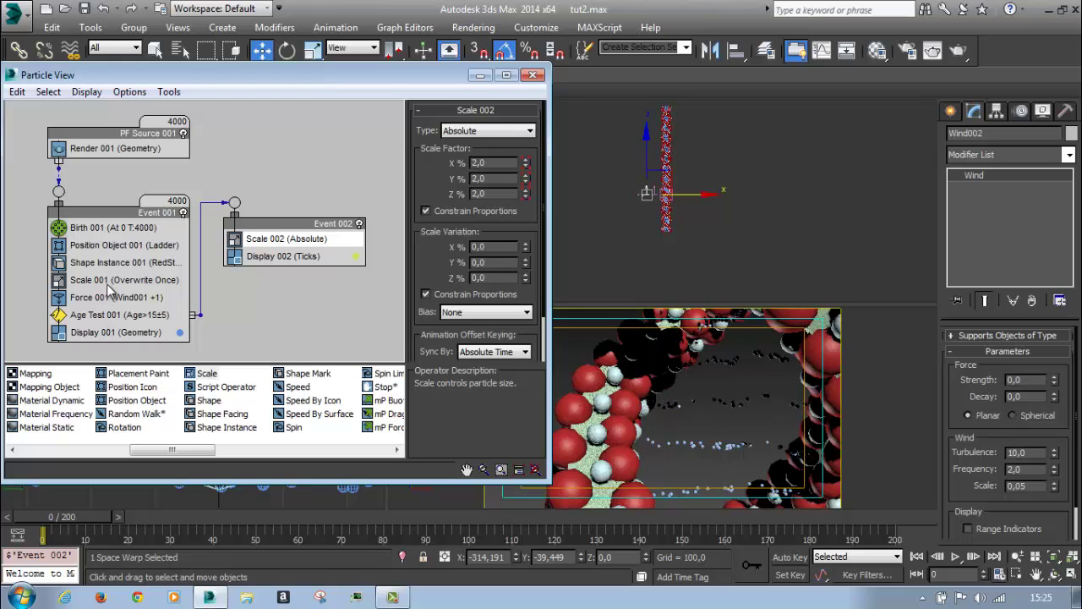
Select Scale 001 in Event 001 and enter 0 for its X% scale factor
{"action": "left_click", "coordinate": [169, 280]}
{"action": "double_click", "coordinate": [498, 164]}
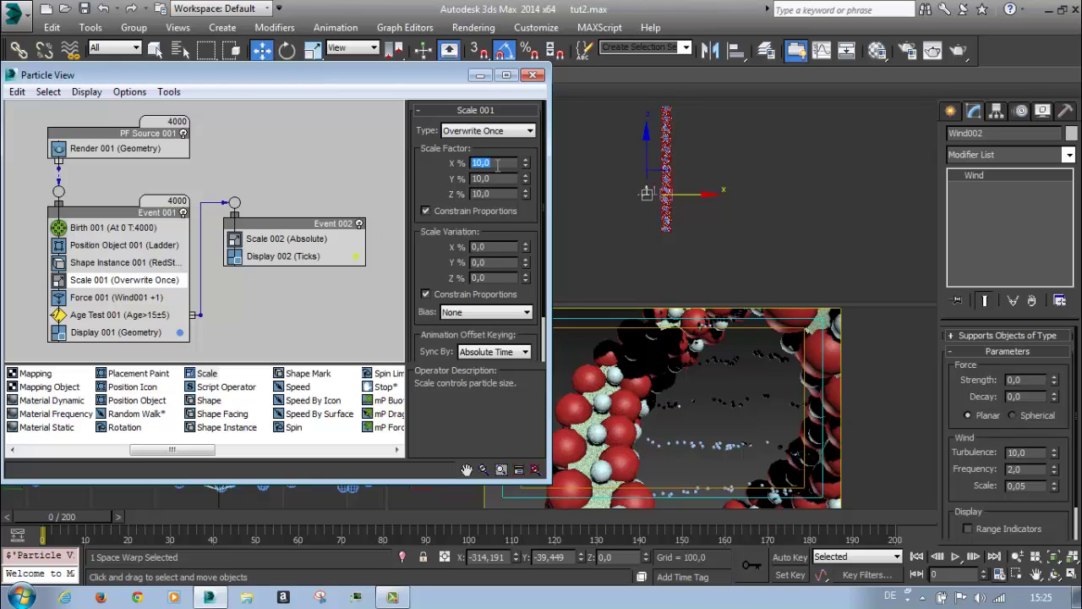
{"action": "type", "text": "0"}
{"action": "key", "text": "Return"}
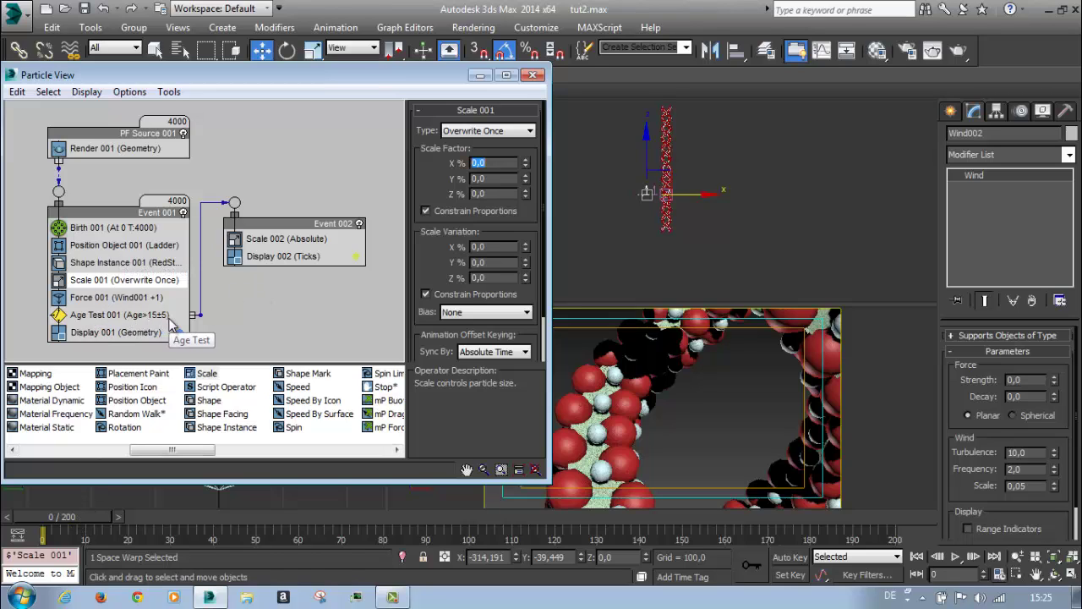
Set Display 002's type to Geometry and scrub the timeline to check the particles
{"action": "left_click_drag", "start_coordinate": [76, 518], "coordinate": [153, 519]}
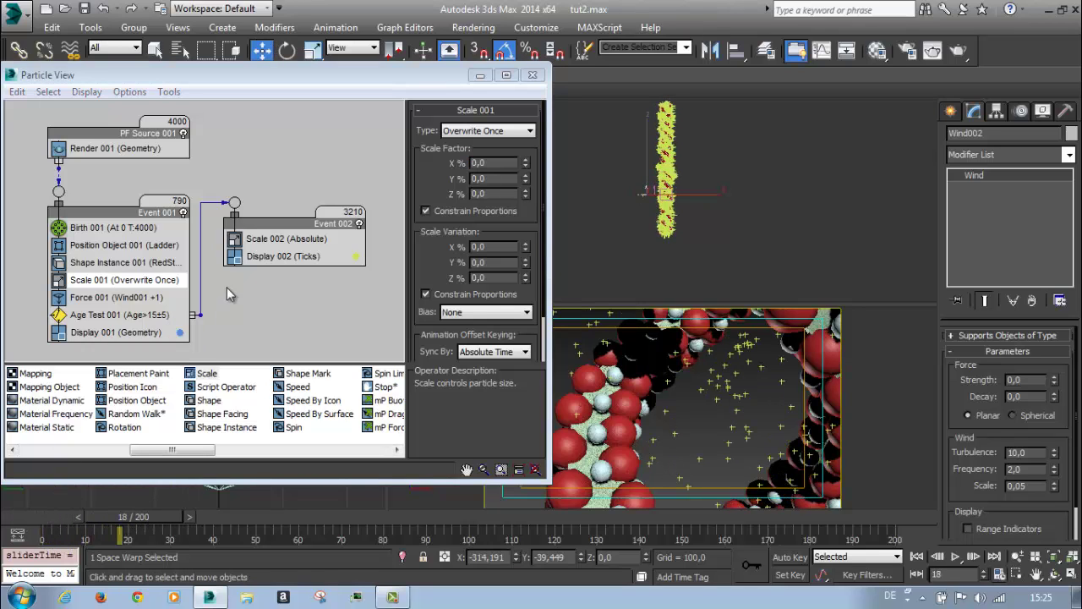
{"action": "left_click", "coordinate": [267, 258]}
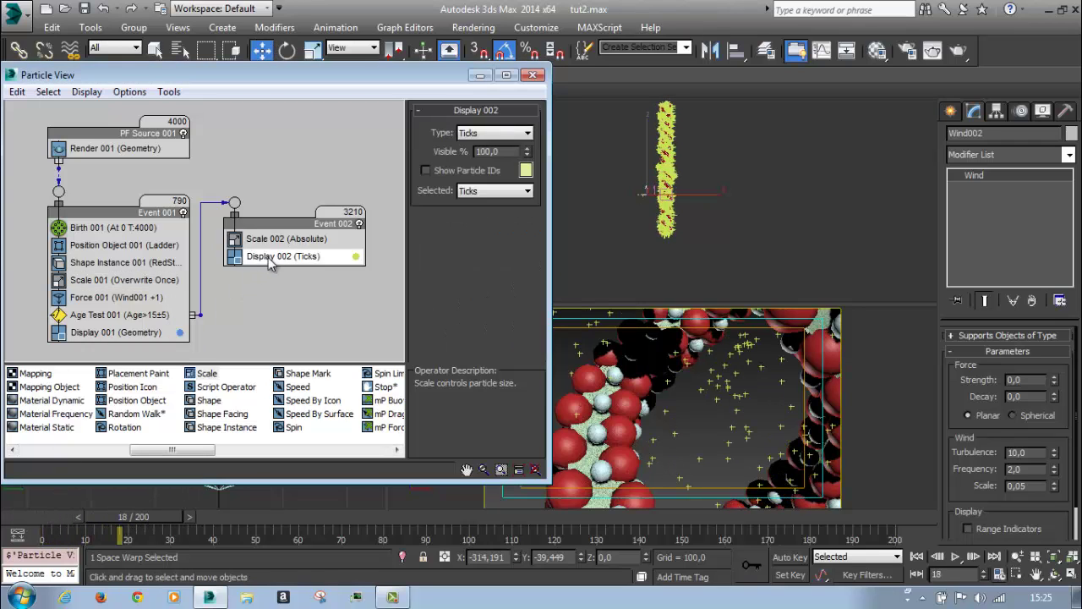
{"action": "left_click", "coordinate": [486, 135]}
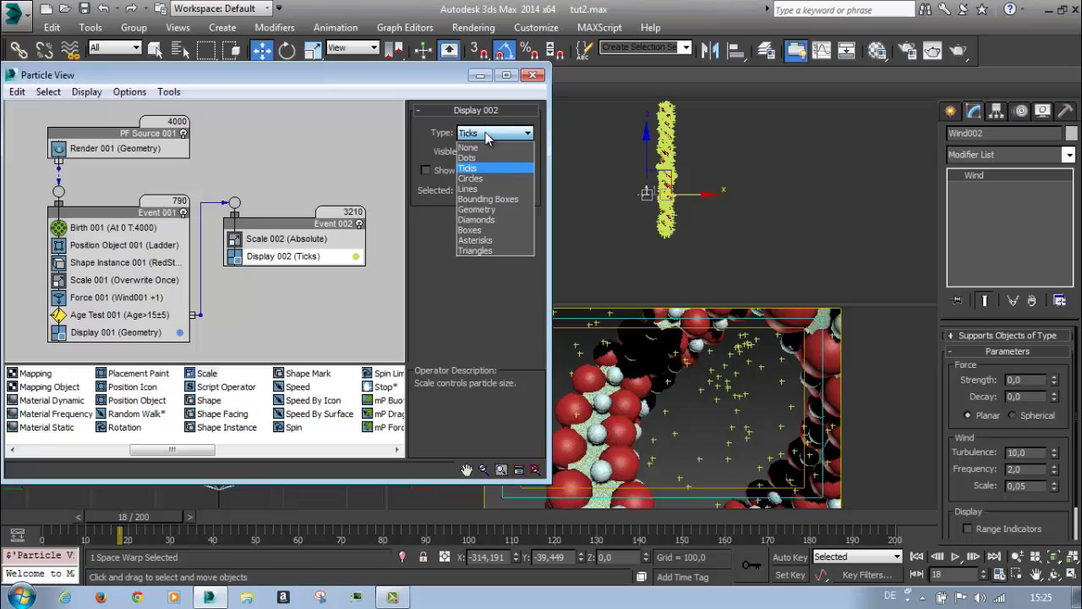
{"action": "left_click", "coordinate": [506, 209]}
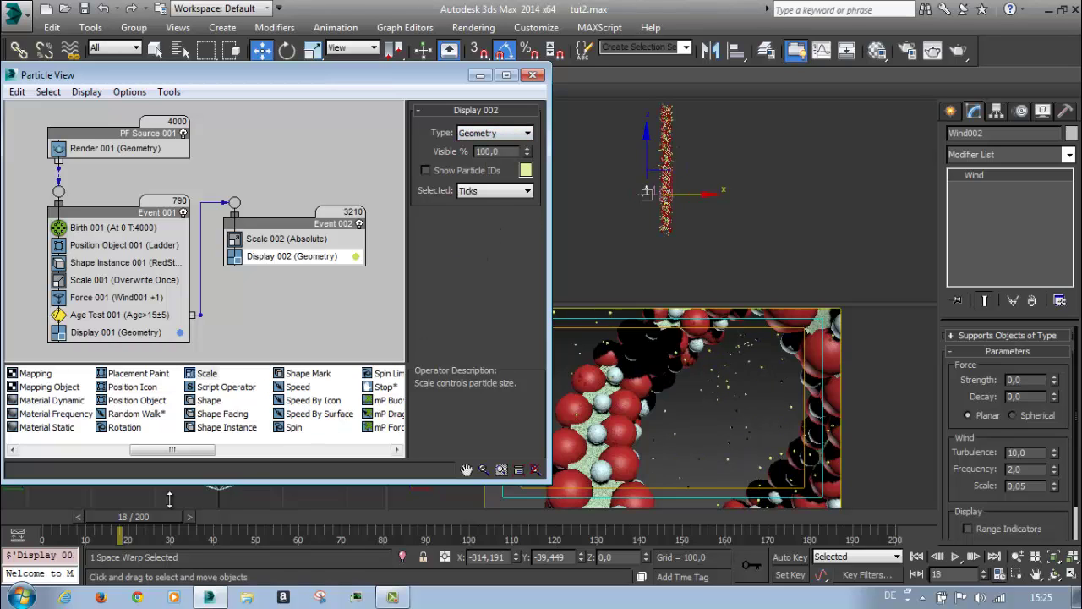
{"action": "left_click_drag", "start_coordinate": [142, 517], "coordinate": [240, 517]}
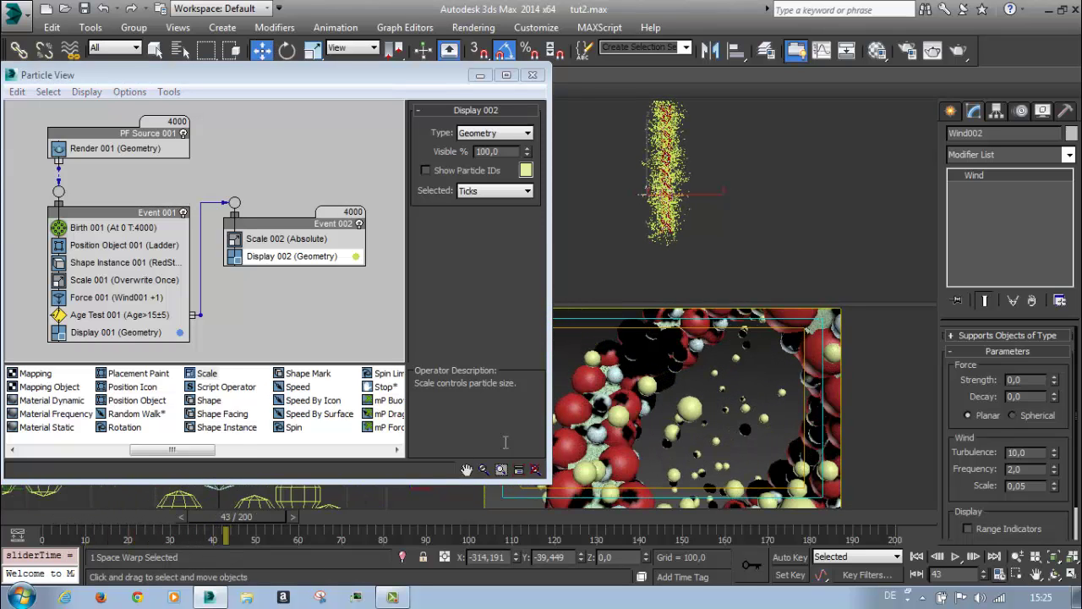
{"action": "right_click", "coordinate": [717, 427]}
{"action": "key", "text": "w"}
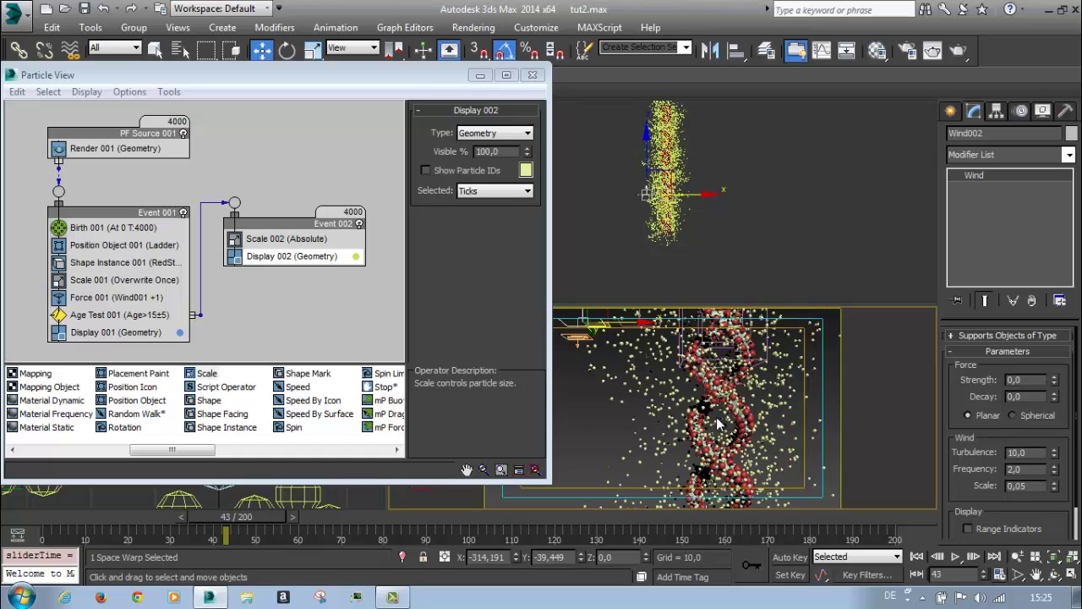
{"action": "left_click_drag", "start_coordinate": [174, 520], "coordinate": [131, 521]}
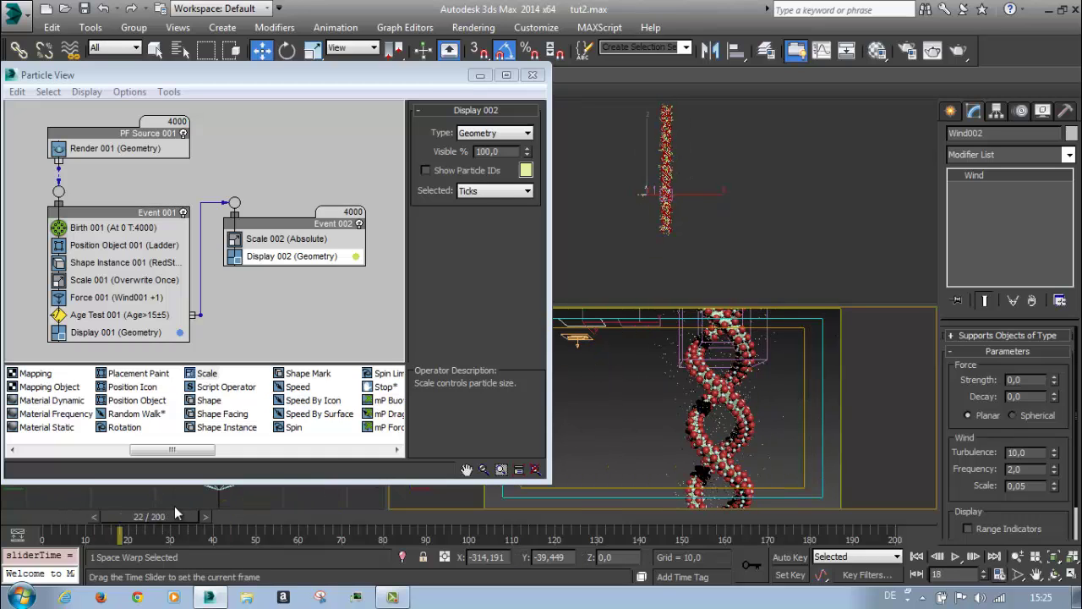
{"action": "left_click_drag", "start_coordinate": [203, 504], "coordinate": [207, 499]}
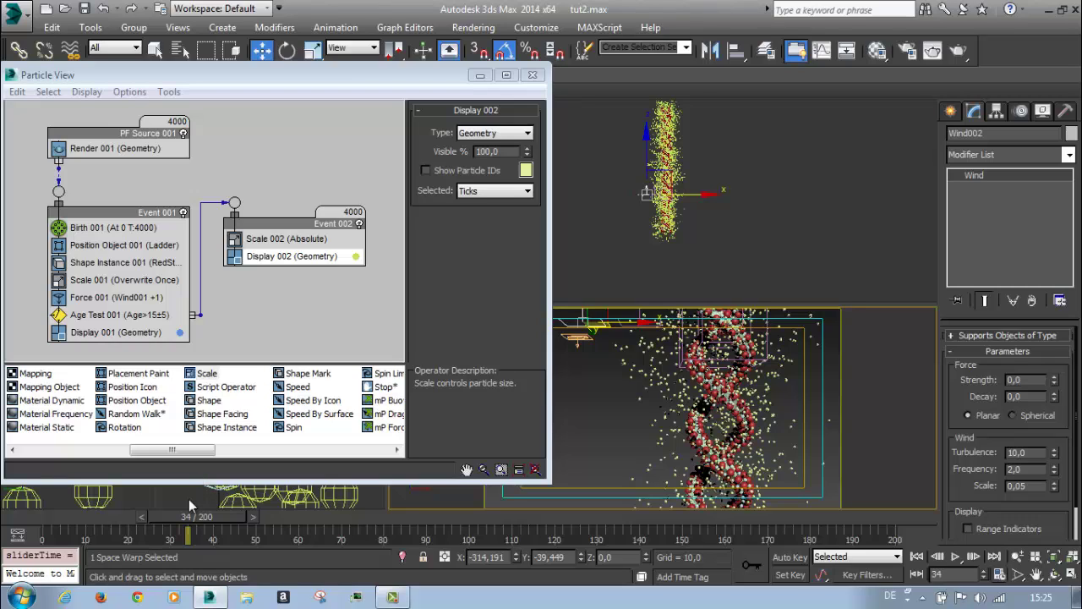
{"action": "left_click_drag", "start_coordinate": [118, 522], "coordinate": [82, 520]}
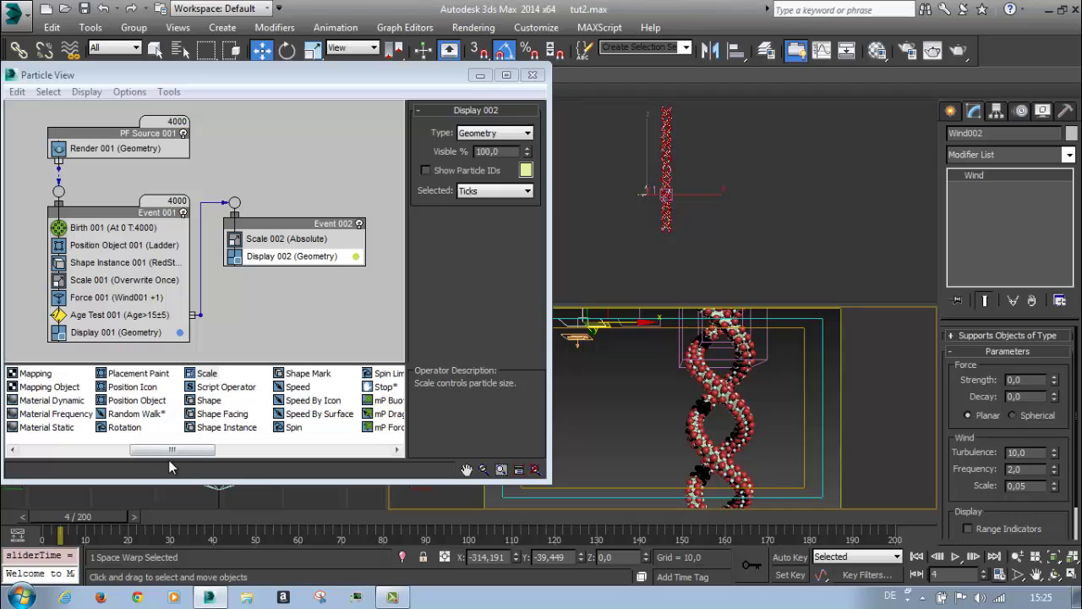
{"action": "left_click_drag", "start_coordinate": [174, 457], "coordinate": [150, 455]}
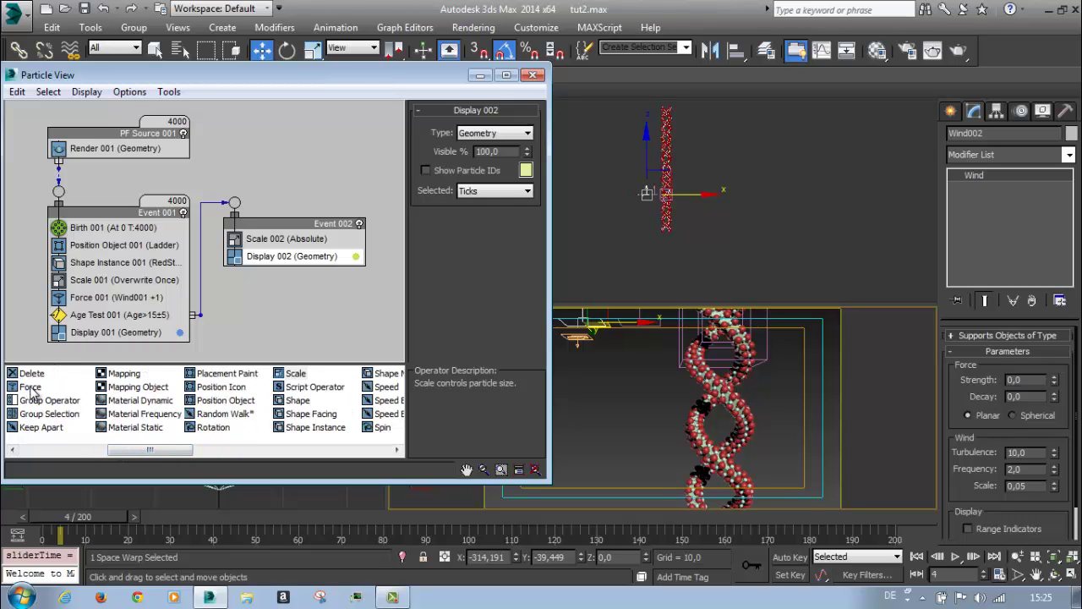
Drop a Force operator into Event 002 and assign Wind001 to it through By List
{"action": "left_click_drag", "start_coordinate": [30, 386], "coordinate": [258, 262]}
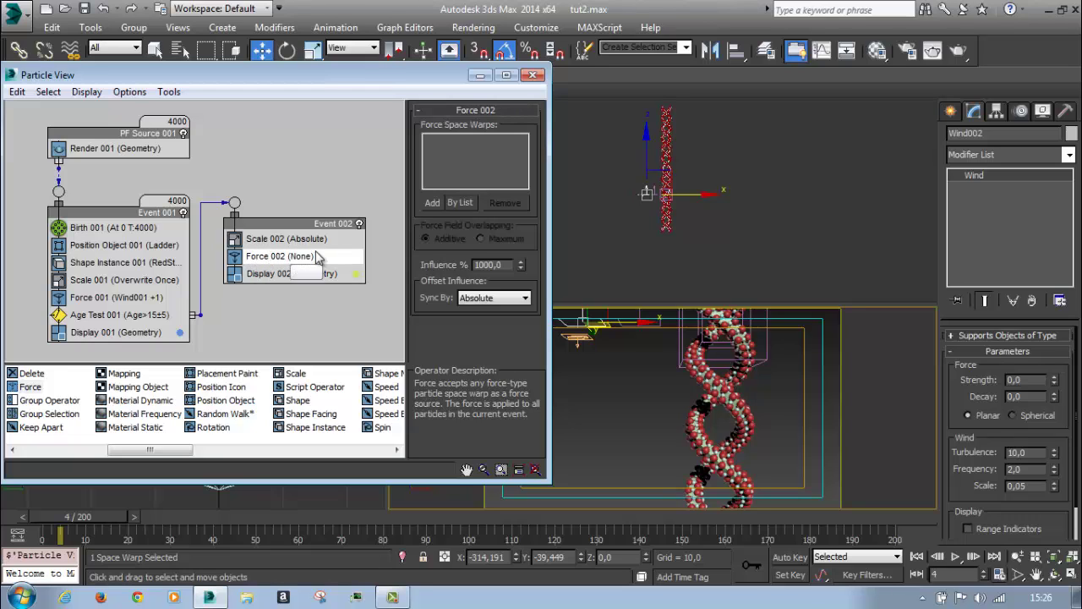
{"action": "left_click", "coordinate": [460, 204]}
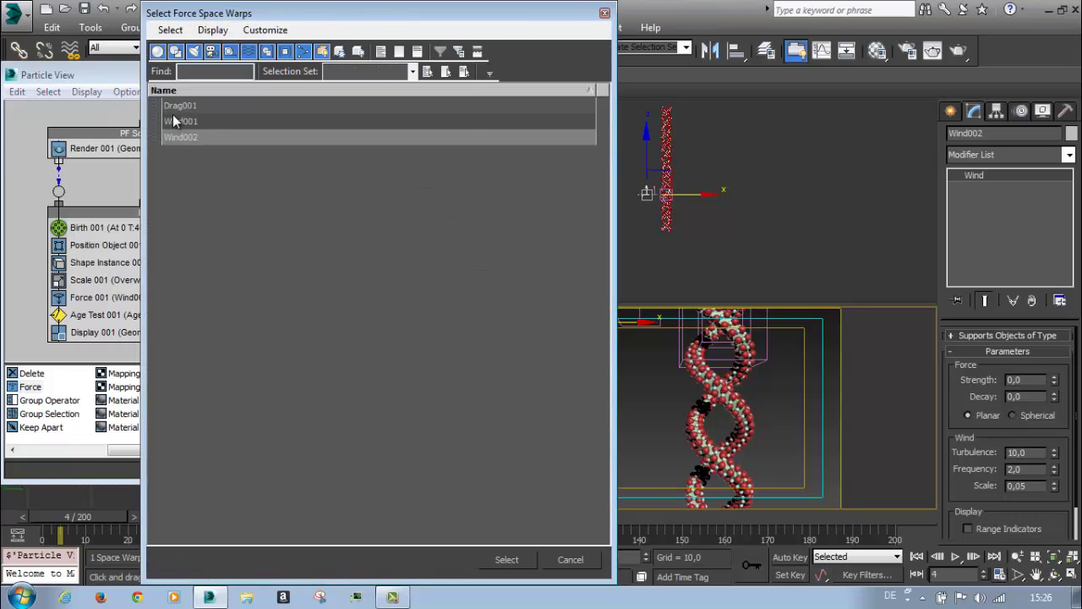
{"action": "left_click", "coordinate": [198, 122]}
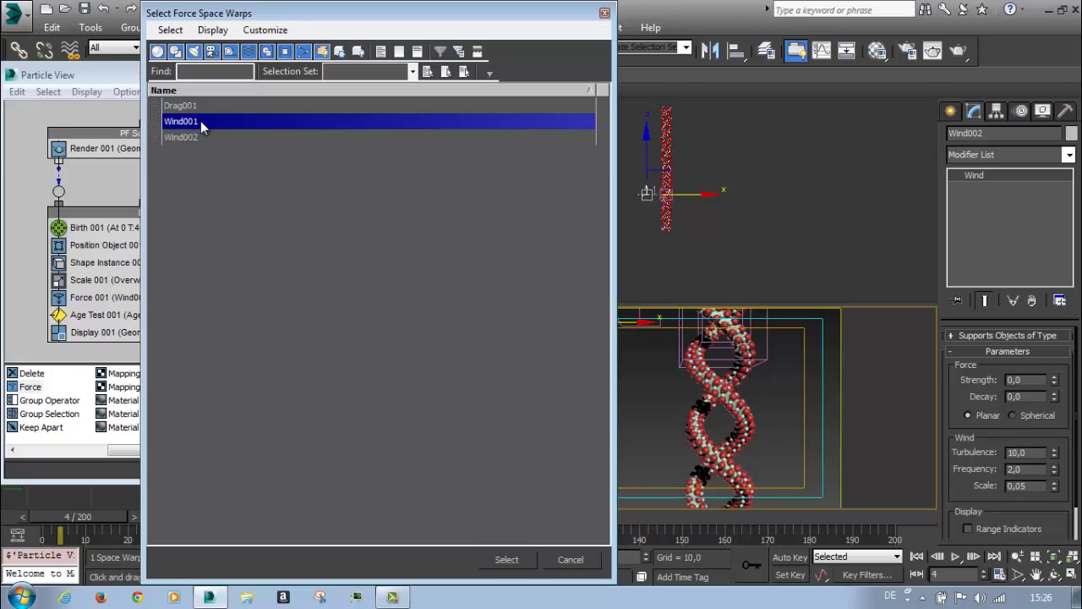
{"action": "double_click", "coordinate": [200, 121]}
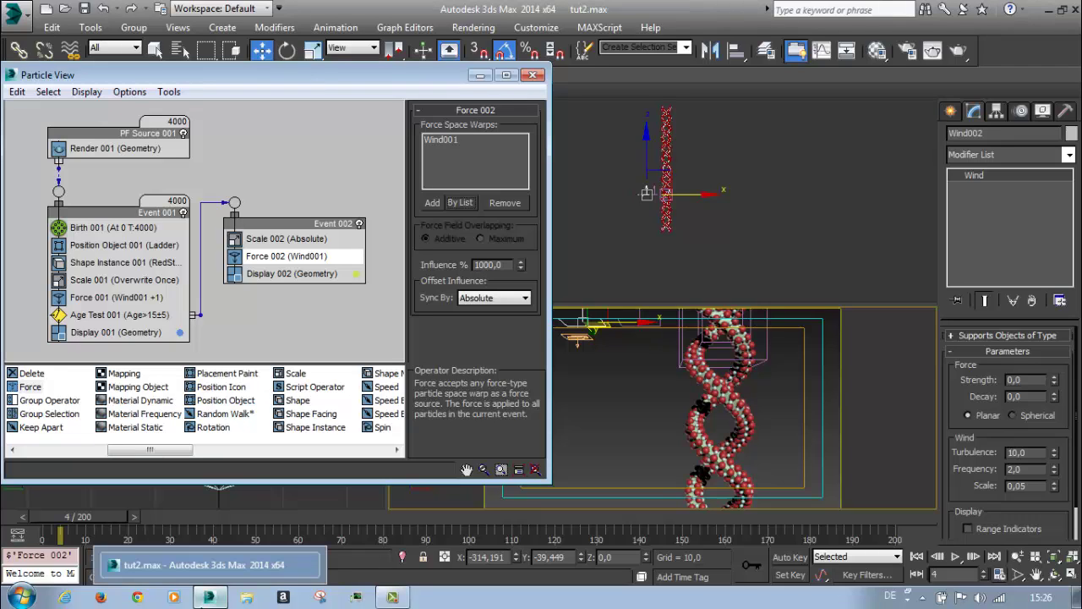
With Auto Key on at frame 78, key Force 002's influence to 0%, then return to frame 0
{"action": "left_click_drag", "start_coordinate": [61, 533], "coordinate": [40, 529]}
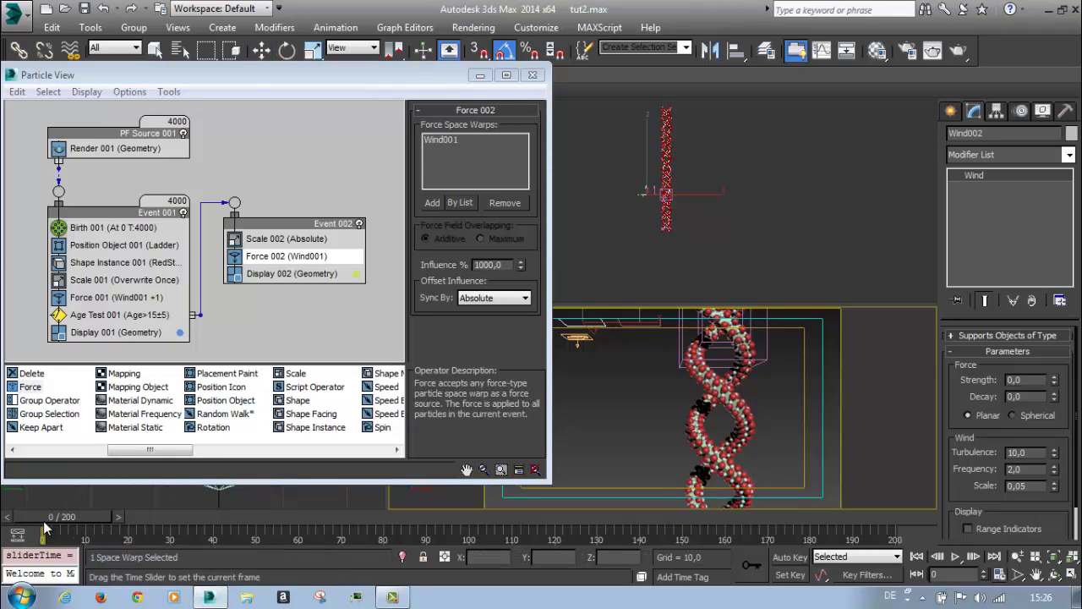
{"action": "key", "text": "w"}
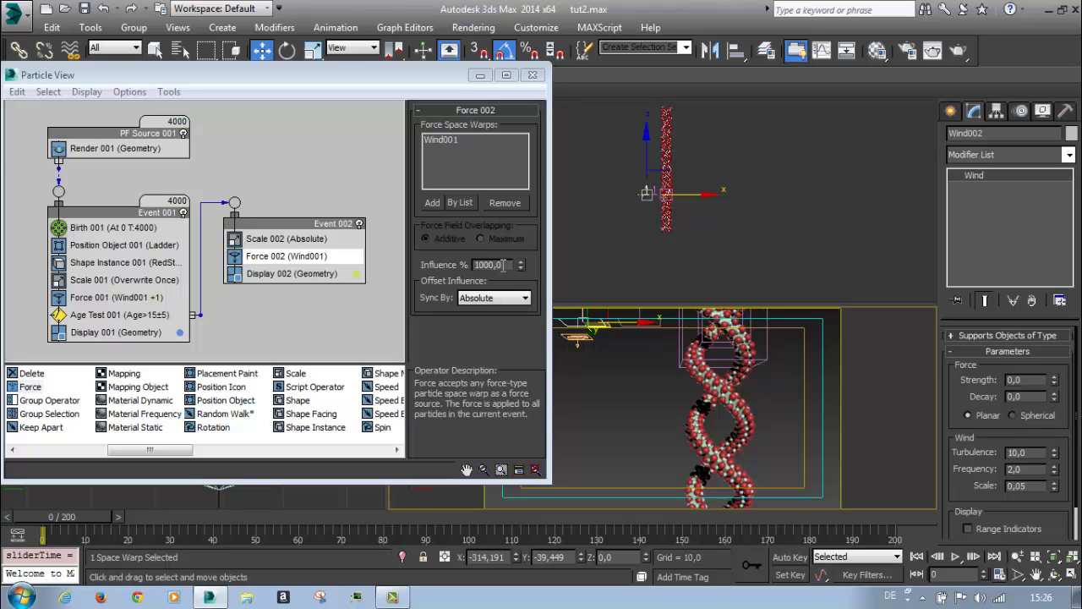
{"action": "left_click_drag", "start_coordinate": [85, 528], "coordinate": [391, 524]}
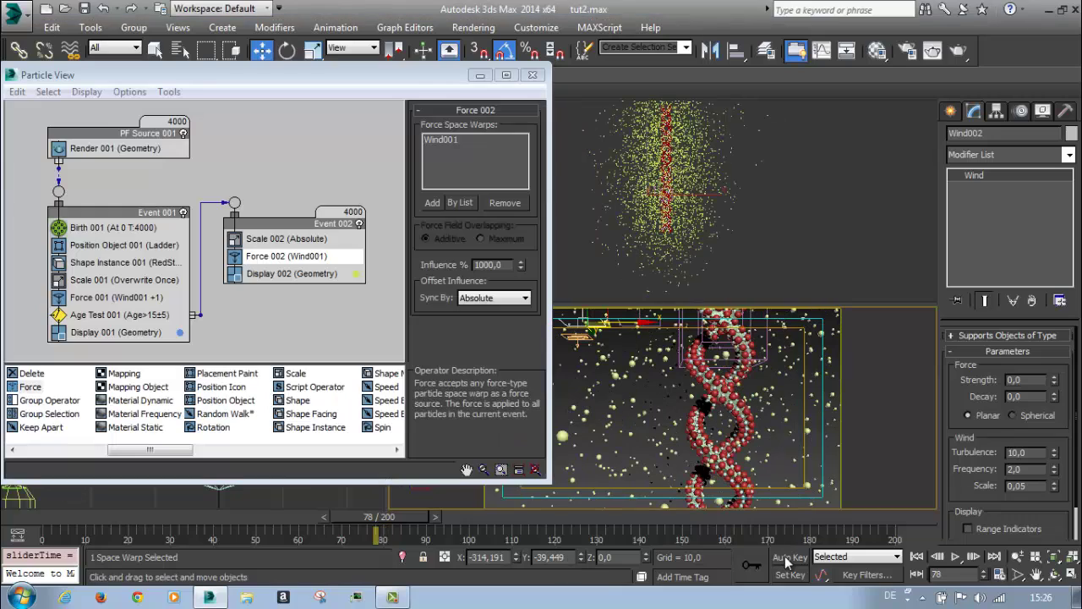
{"action": "left_click", "coordinate": [790, 556]}
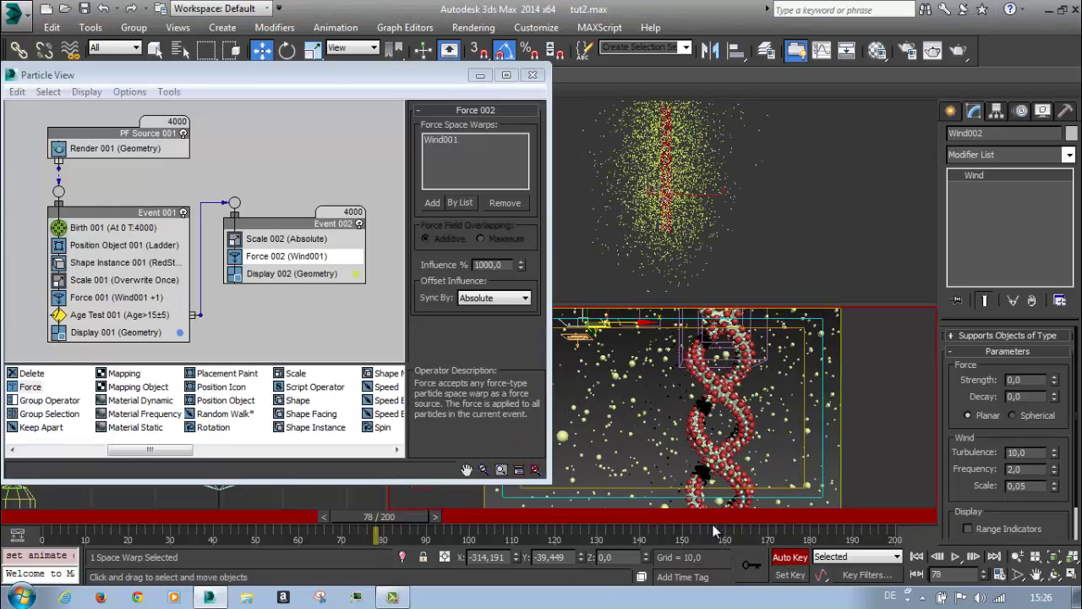
{"action": "double_click", "coordinate": [494, 264]}
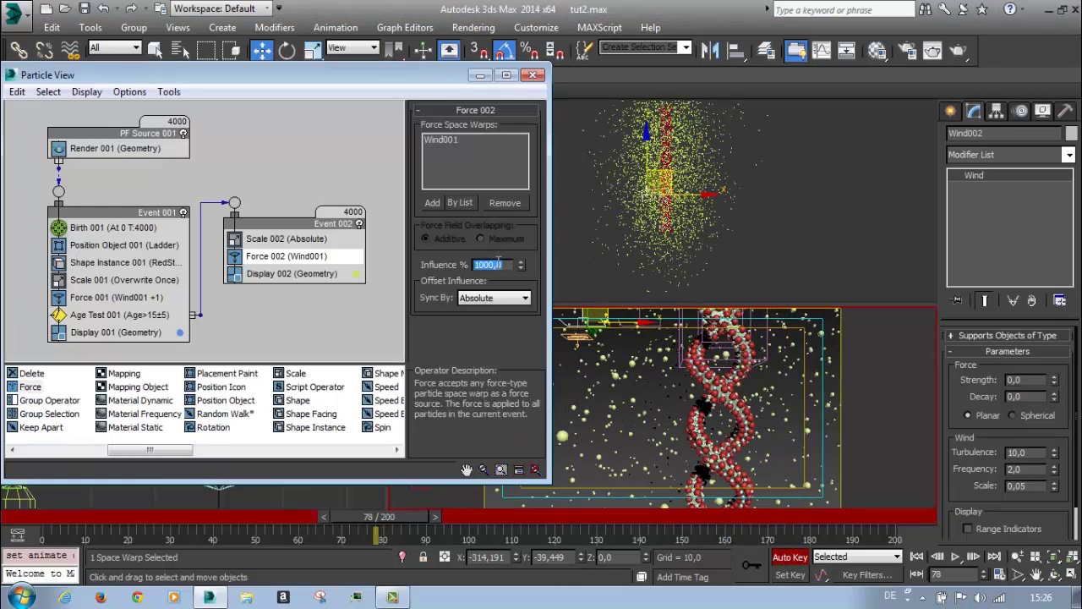
{"action": "type", "text": "0"}
{"action": "key", "text": "Return"}
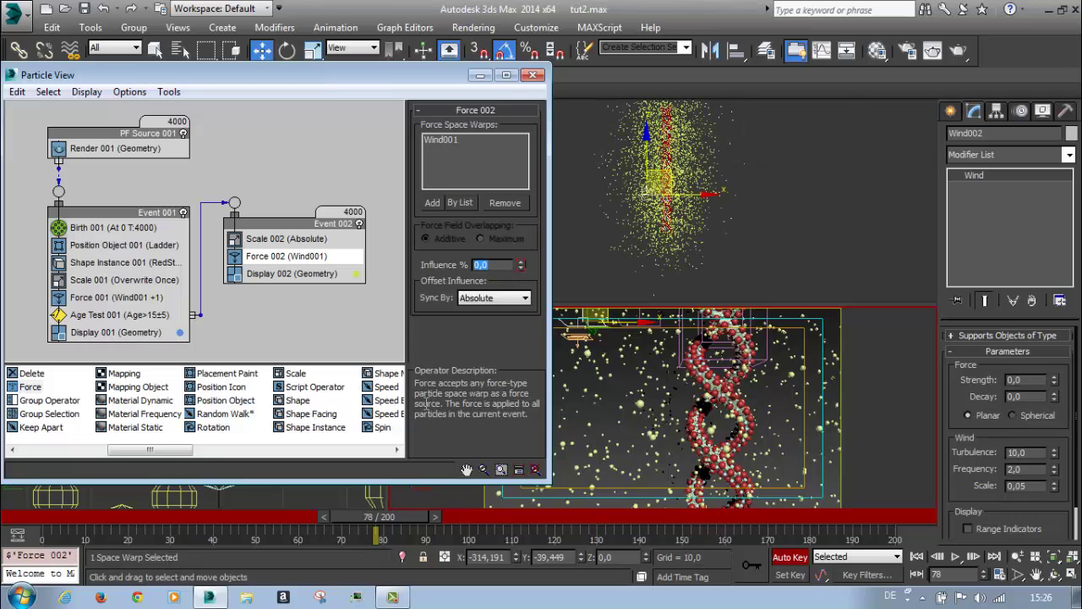
{"action": "left_click_drag", "start_coordinate": [310, 515], "coordinate": [394, 522]}
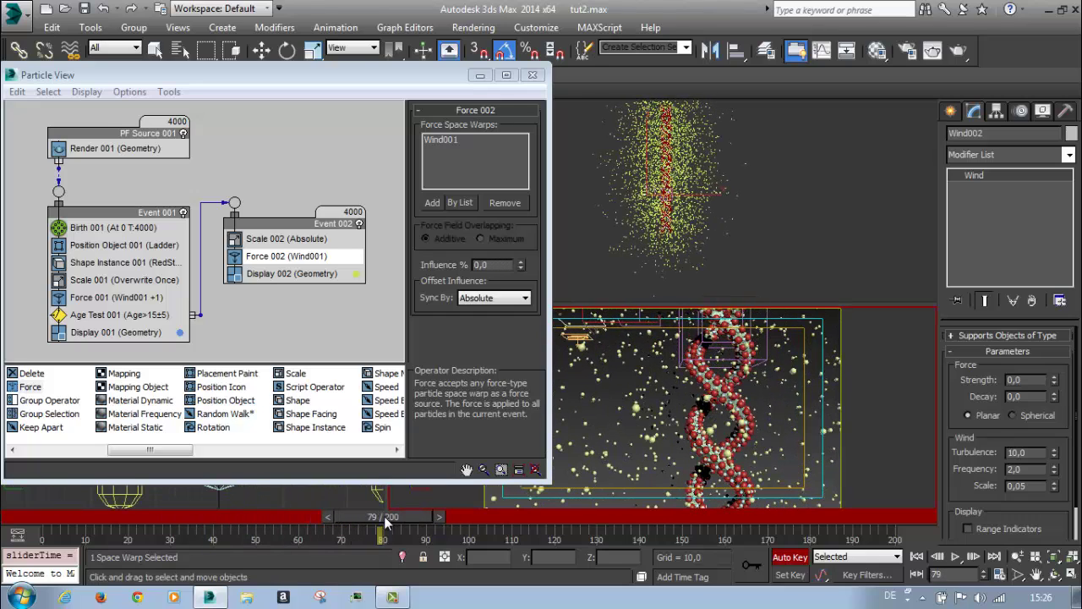
{"action": "key", "text": "w"}
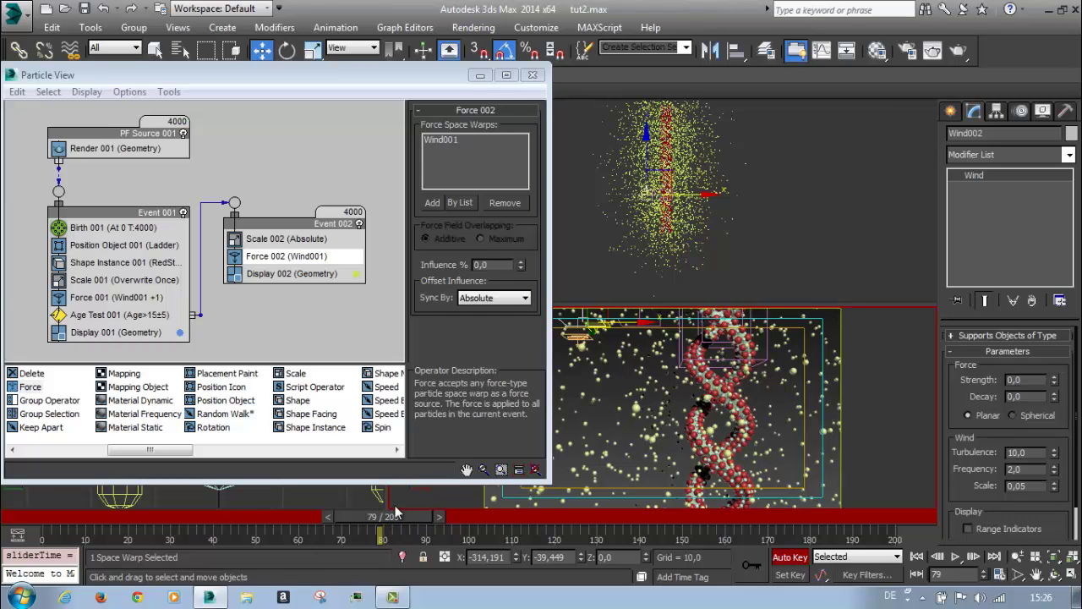
{"action": "left_click", "coordinate": [790, 557]}
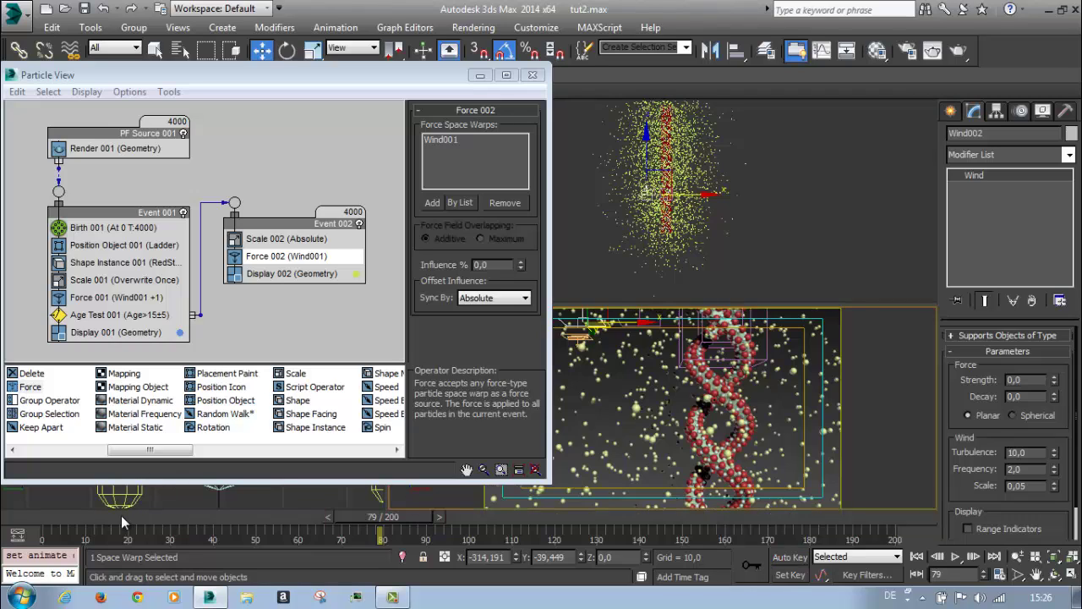
{"action": "left_click_drag", "start_coordinate": [123, 524], "coordinate": [13, 523]}
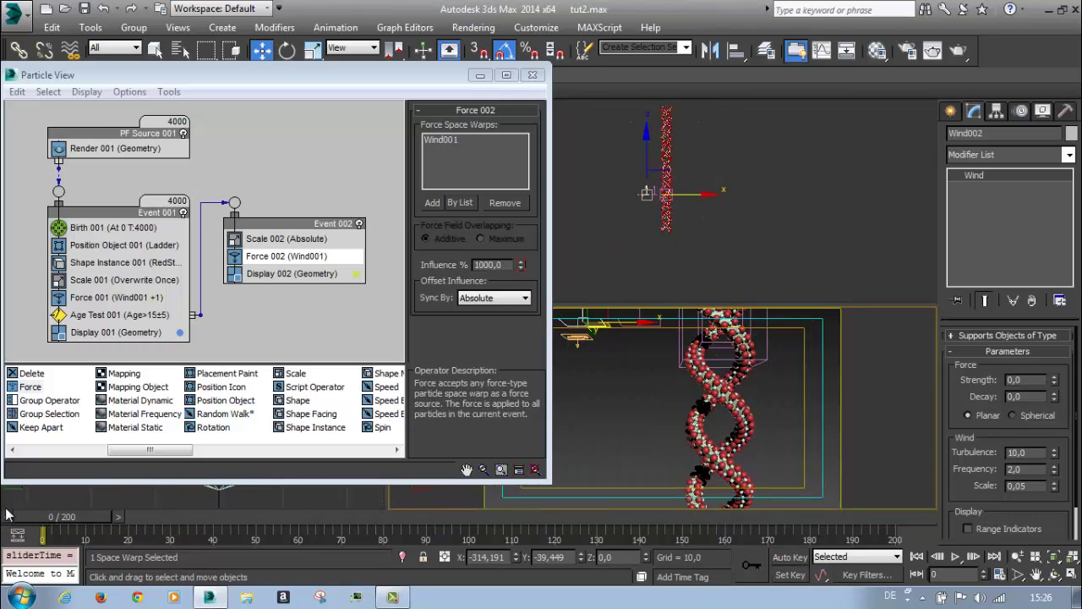
Insert a Lock/Bond operator into Event 002 below Force 002, cancelling the object picker
{"action": "left_click_drag", "start_coordinate": [153, 450], "coordinate": [270, 456]}
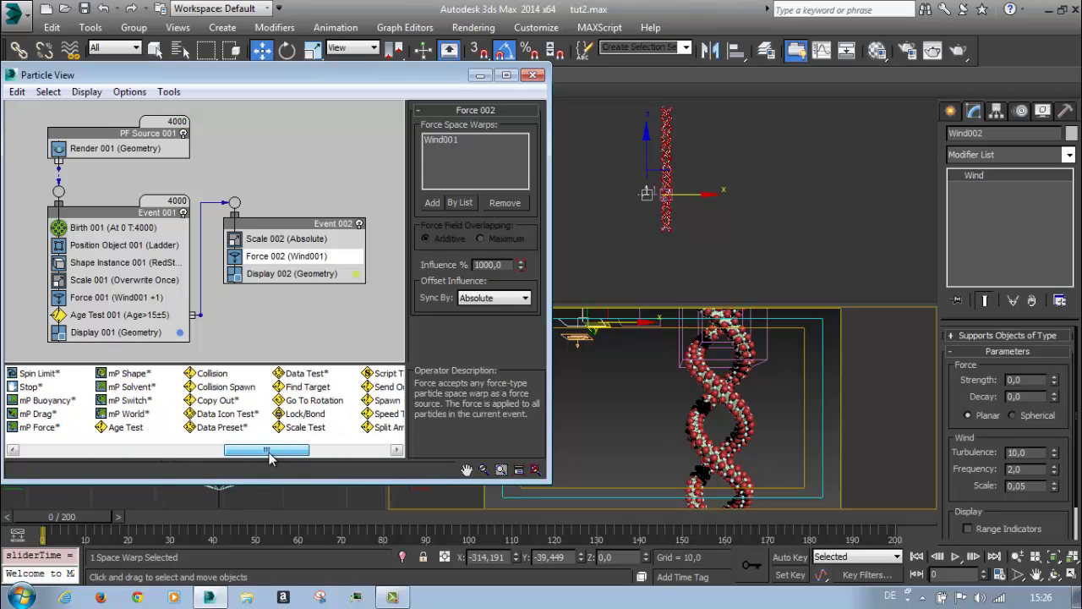
{"action": "left_click_drag", "start_coordinate": [305, 413], "coordinate": [255, 273]}
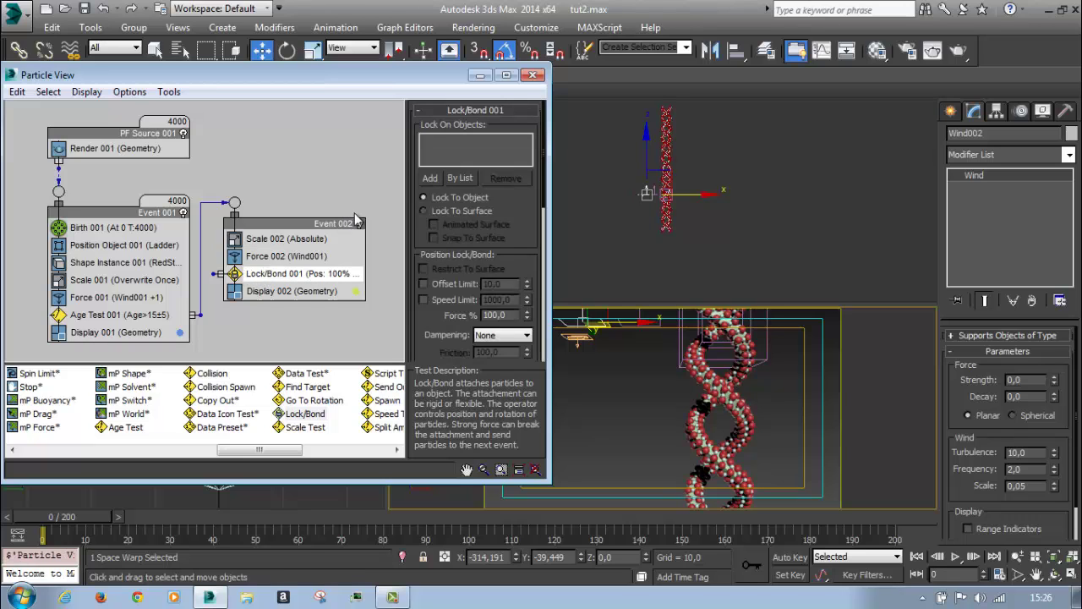
{"action": "left_click", "coordinate": [460, 178]}
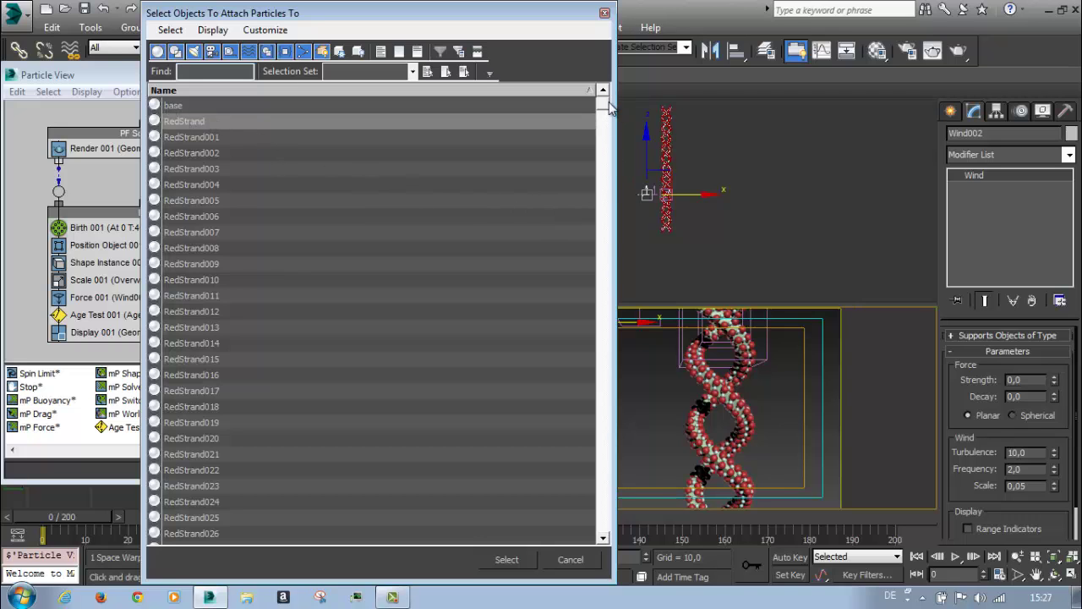
{"action": "mouse_move", "coordinate": [607, 102]}
{"action": "left_mouse_down"}
{"action": "mouse_move", "coordinate": [600, 474]}
{"action": "mouse_move", "coordinate": [588, 395]}
{"action": "mouse_move", "coordinate": [614, 554]}
{"action": "mouse_move", "coordinate": [601, 100]}
{"action": "left_mouse_up"}
{"action": "left_click", "coordinate": [569, 559]}
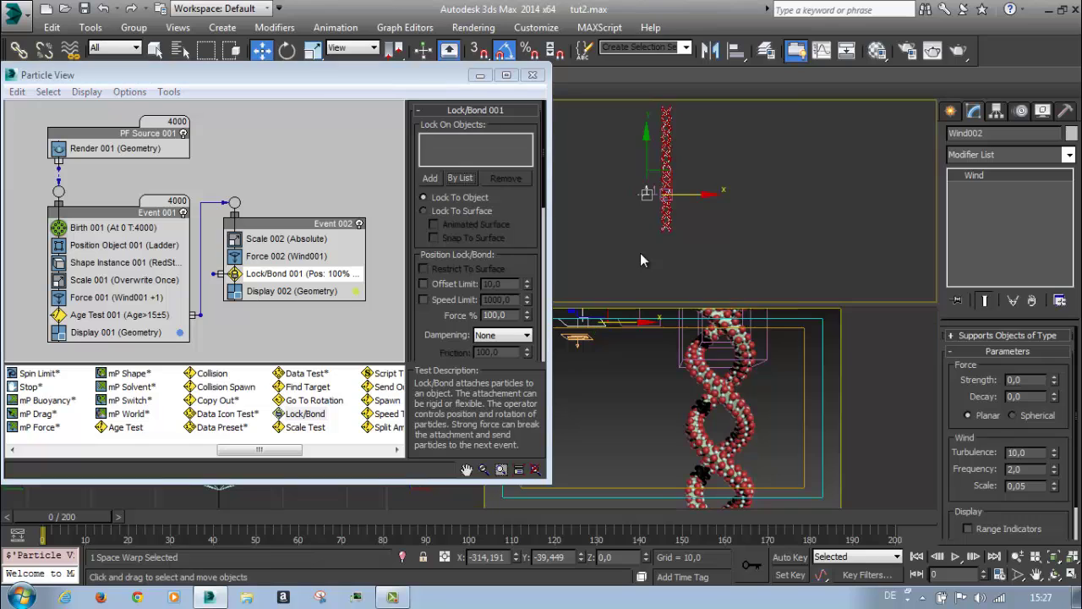
Unhide the Ladder and pick it as Lock/Bond 001's target object
{"action": "right_click", "coordinate": [659, 229]}
{"action": "left_click", "coordinate": [727, 141]}
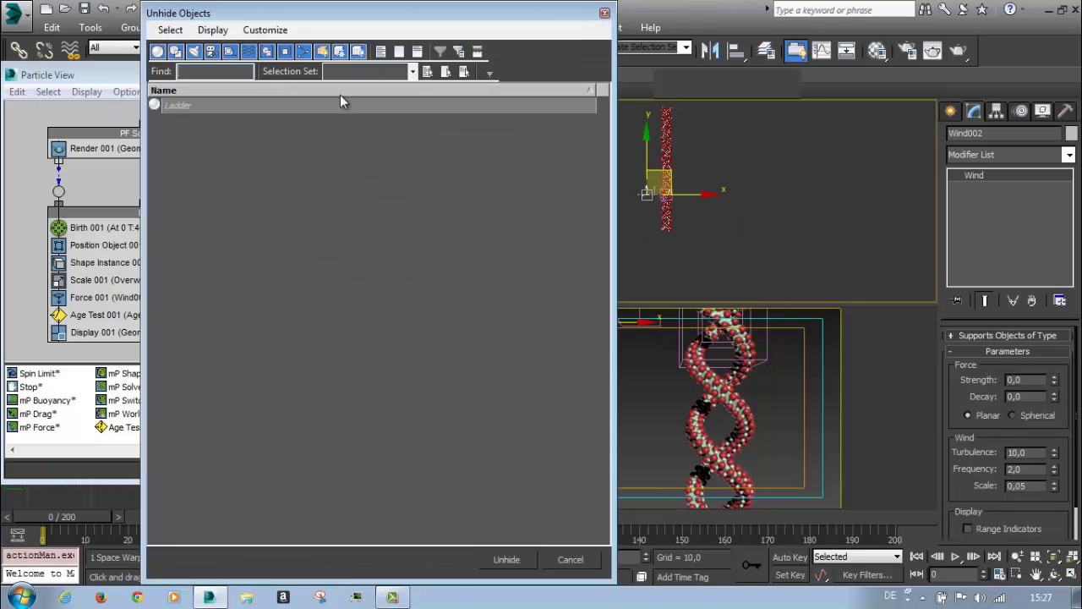
{"action": "double_click", "coordinate": [167, 106]}
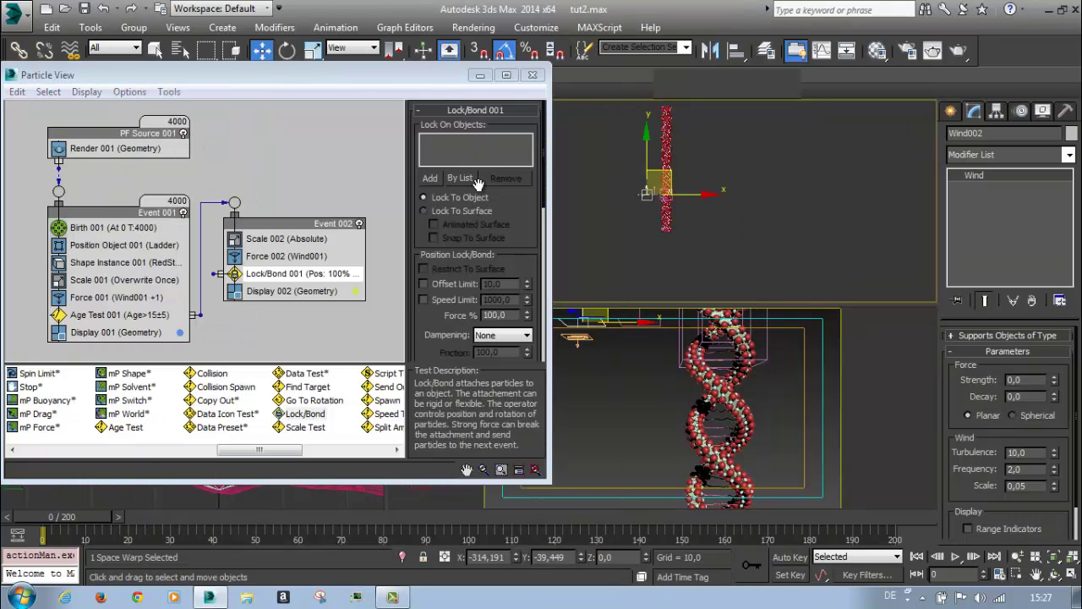
{"action": "left_click", "coordinate": [461, 179]}
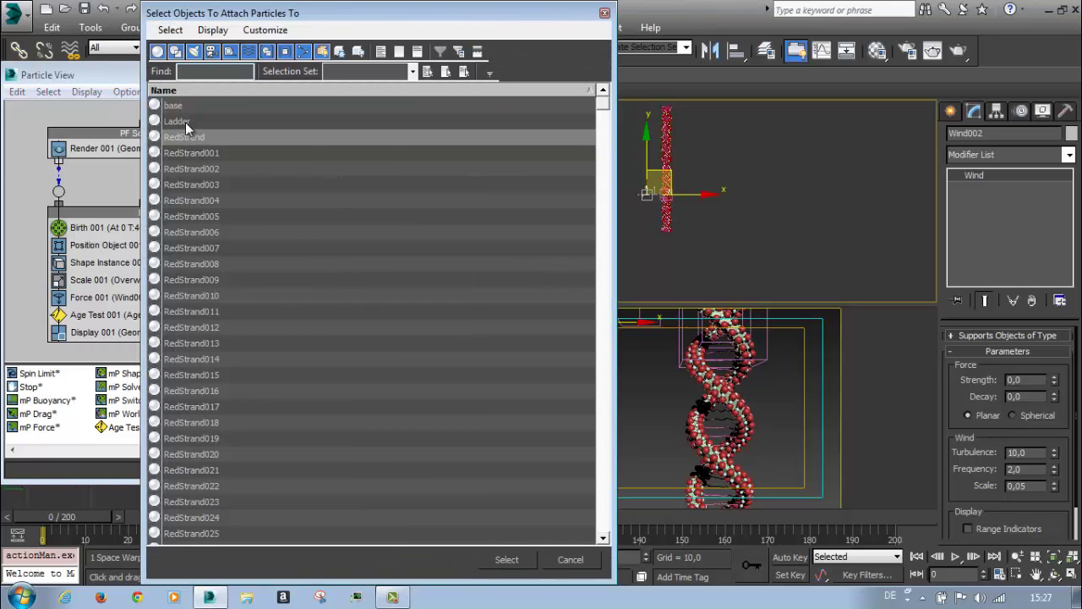
{"action": "left_click", "coordinate": [187, 125]}
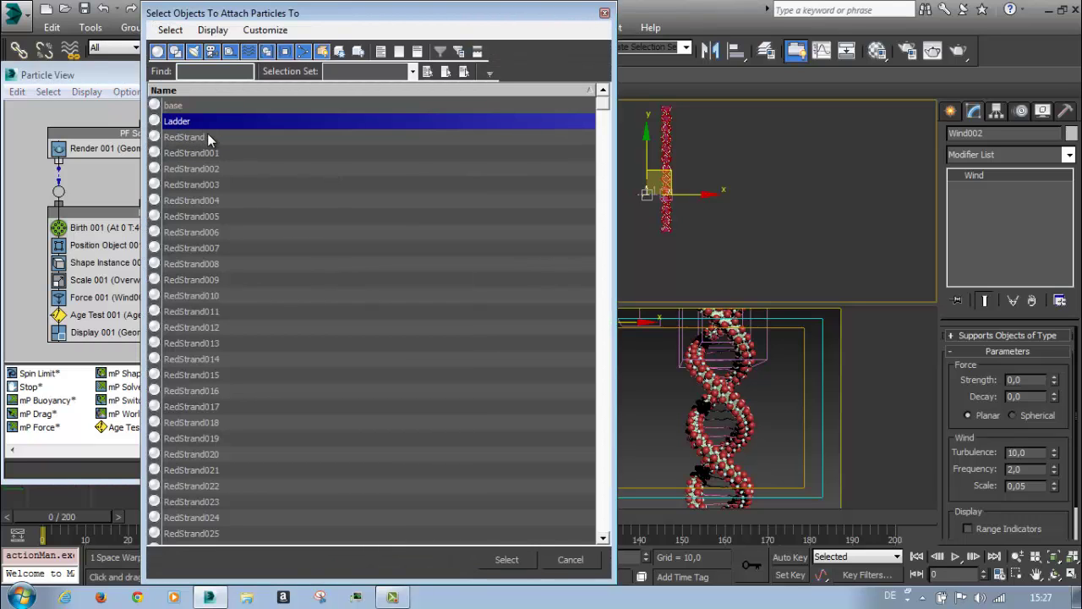
{"action": "left_click", "coordinate": [507, 559]}
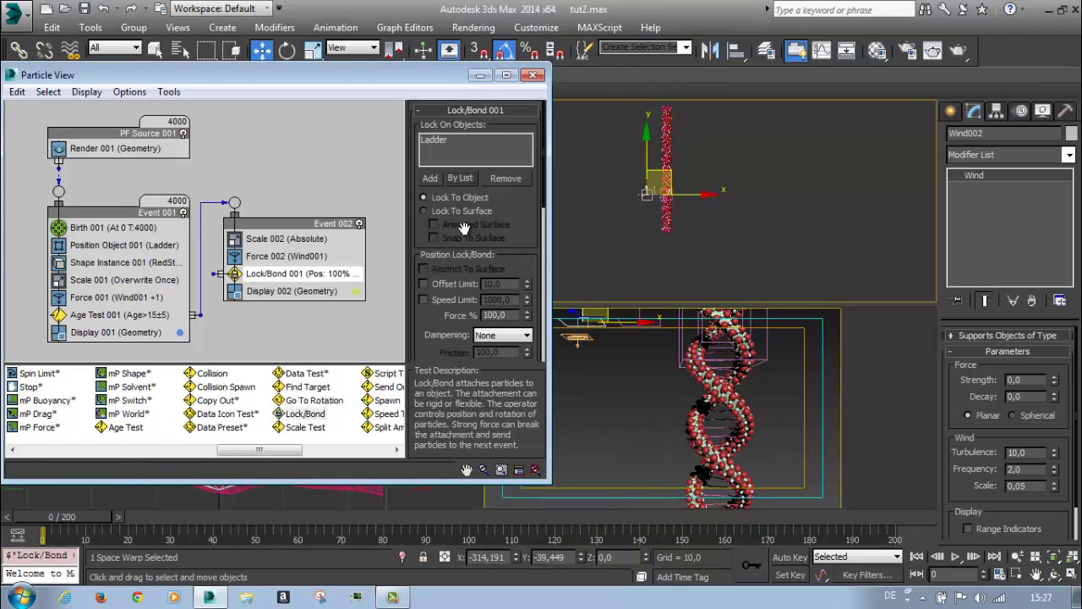
Set Lock/Bond 001 to Lock To Surface with Restrict To Surface and Force 96%
{"action": "left_click", "coordinate": [423, 211]}
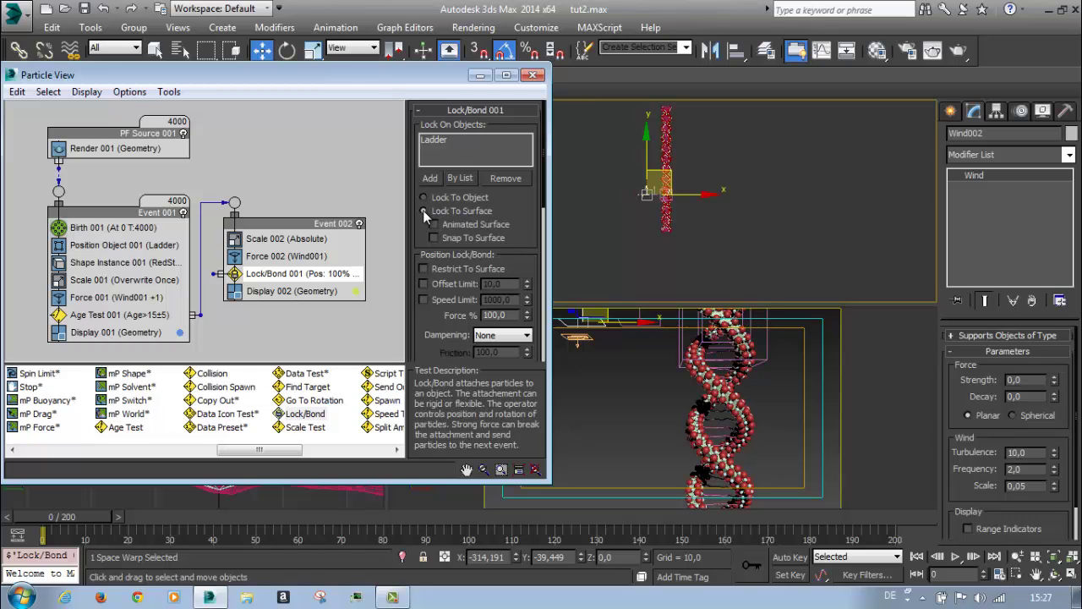
{"action": "left_click", "coordinate": [432, 270]}
{"action": "double_click", "coordinate": [504, 315]}
{"action": "type", "text": "96"}
{"action": "key", "text": "Return"}
With Auto Key on, keyframe Lock/Bond 001's Force % to 99 a few frames in
{"action": "left_click", "coordinate": [788, 558]}
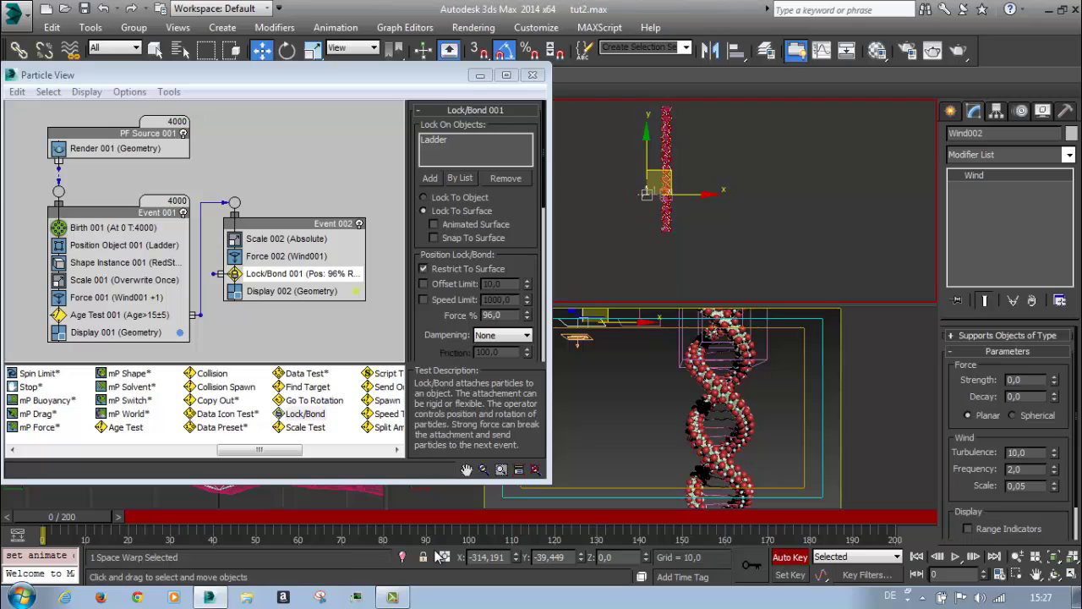
{"action": "left_click_drag", "start_coordinate": [76, 525], "coordinate": [141, 530]}
{"action": "key", "text": "w"}
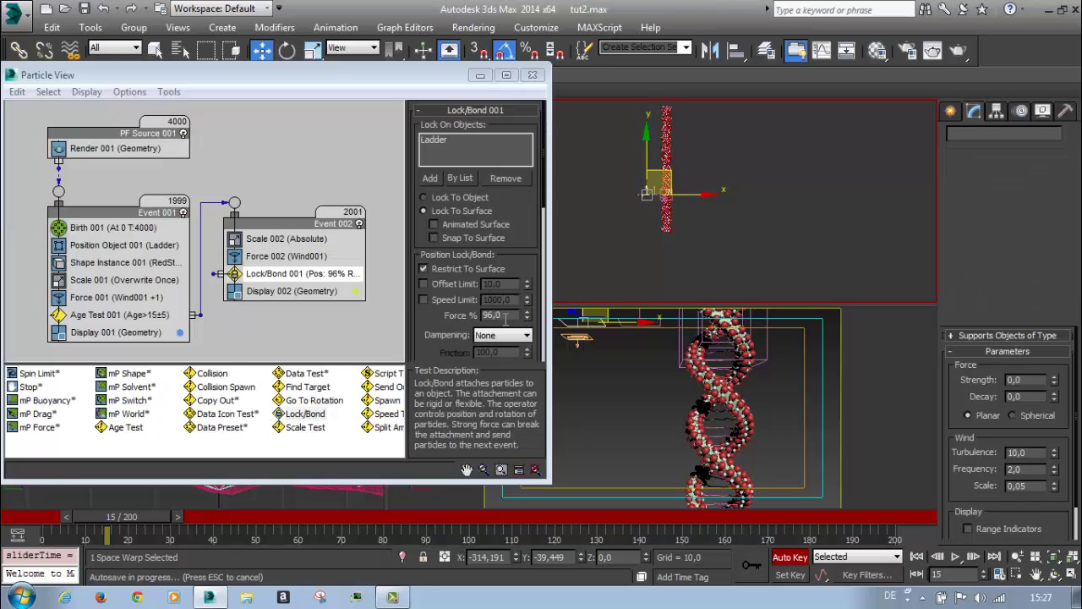
{"action": "double_click", "coordinate": [494, 315]}
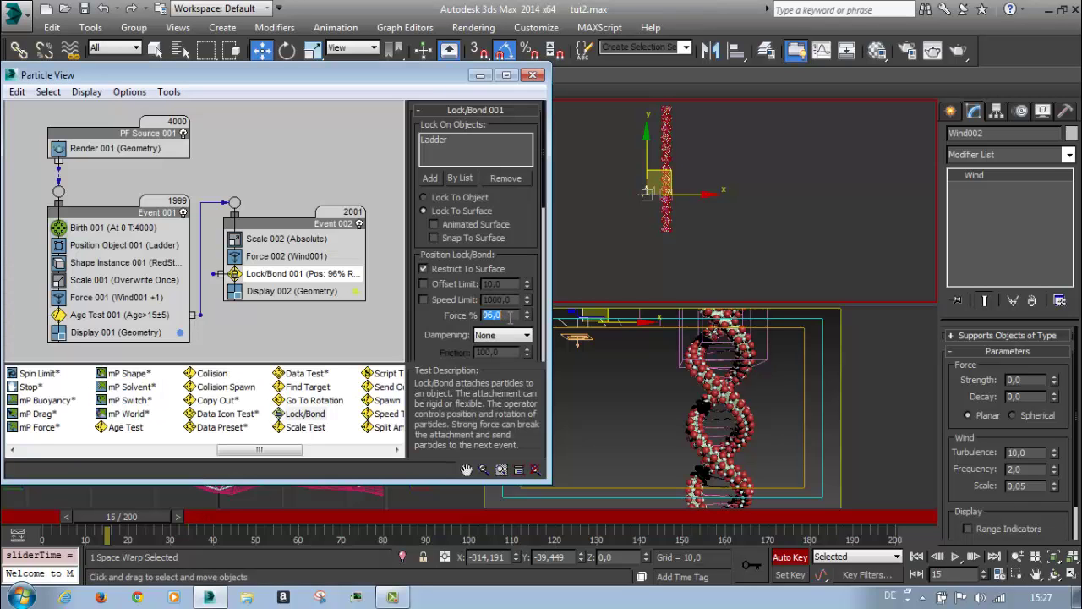
{"action": "type", "text": "99"}
{"action": "key", "text": "Return"}
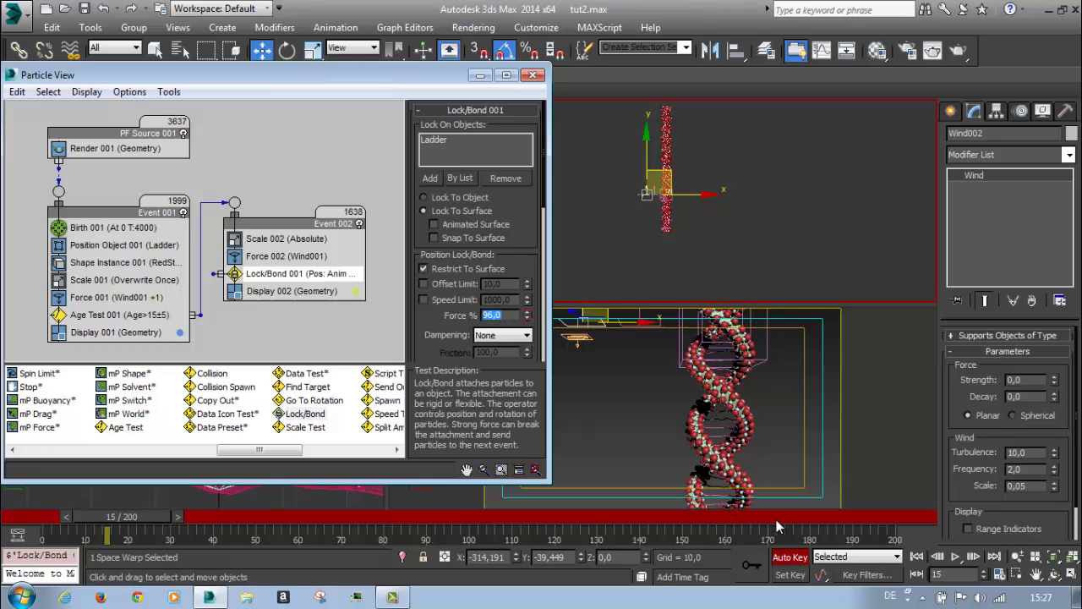
{"action": "left_click", "coordinate": [790, 559]}
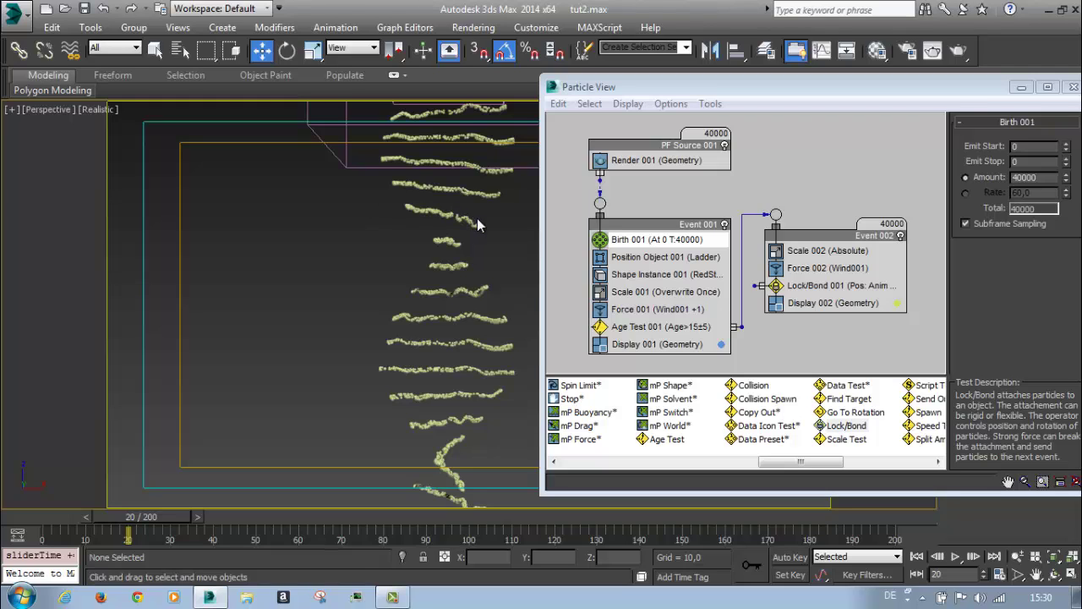
Review Force 001, Age Test 001 and Lock/Bond 001, then switch off PF Source 001
{"action": "left_click", "coordinate": [655, 310]}
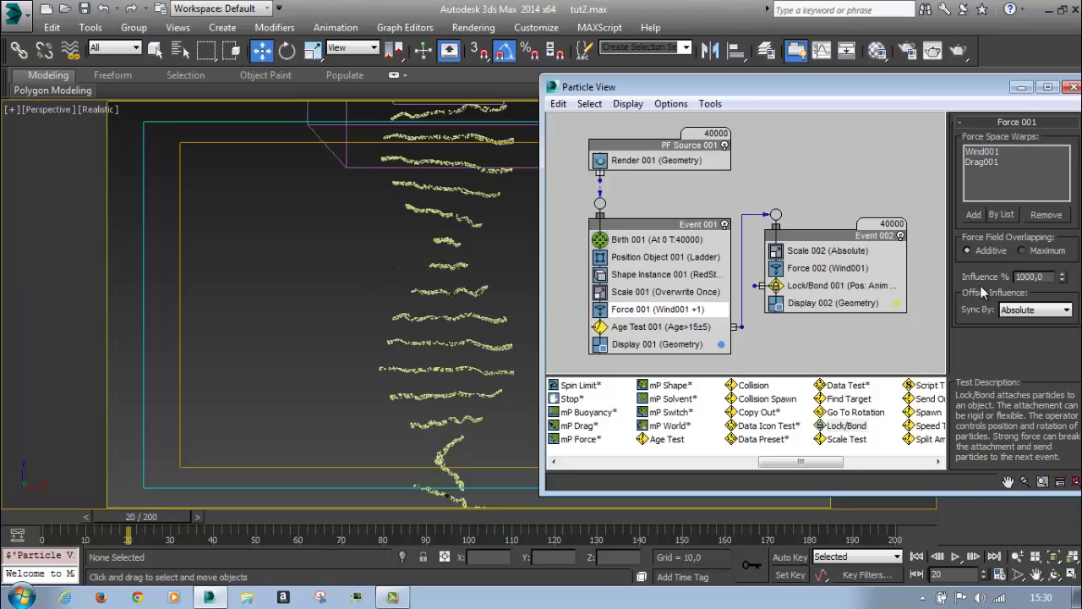
{"action": "left_click", "coordinate": [636, 329]}
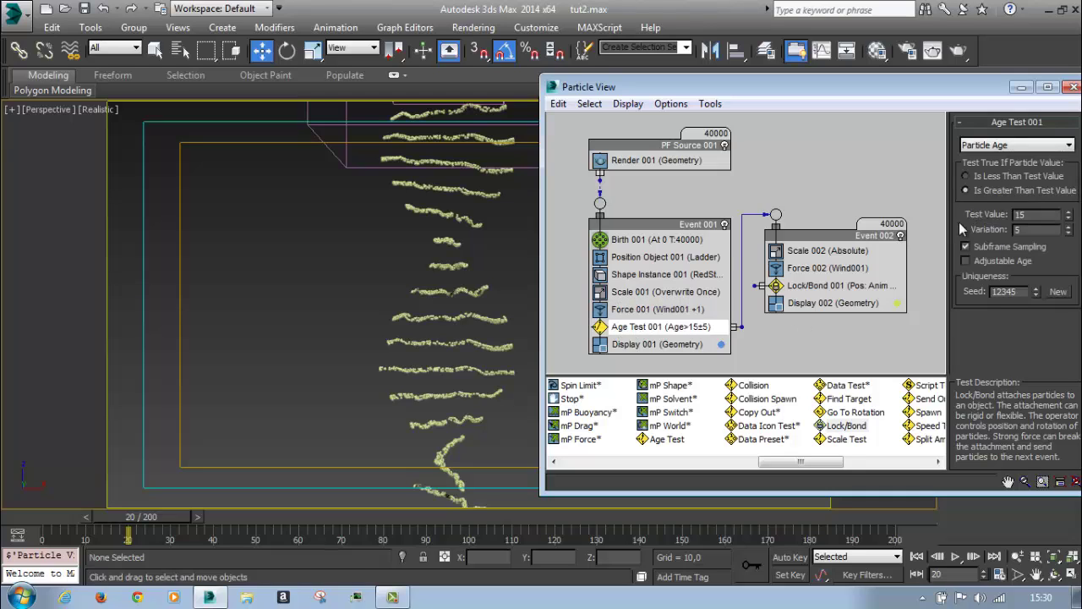
{"action": "left_click", "coordinate": [840, 286]}
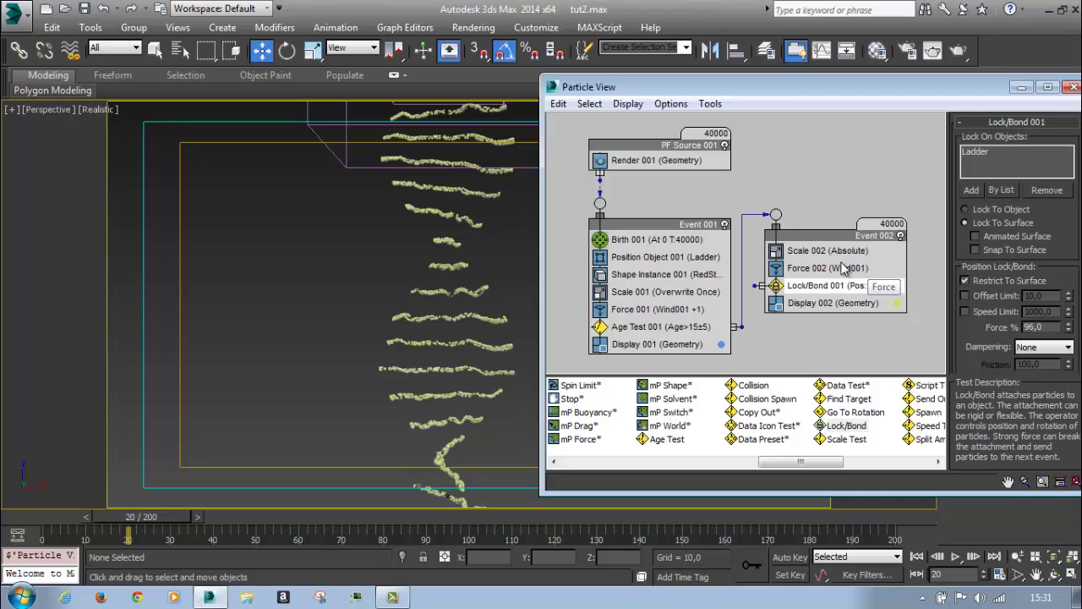
{"action": "left_click", "coordinate": [724, 146]}
Pick the 'red' named selection set and agree to unhide its hidden objects
{"action": "left_click_drag", "start_coordinate": [740, 213], "coordinate": [728, 211]}
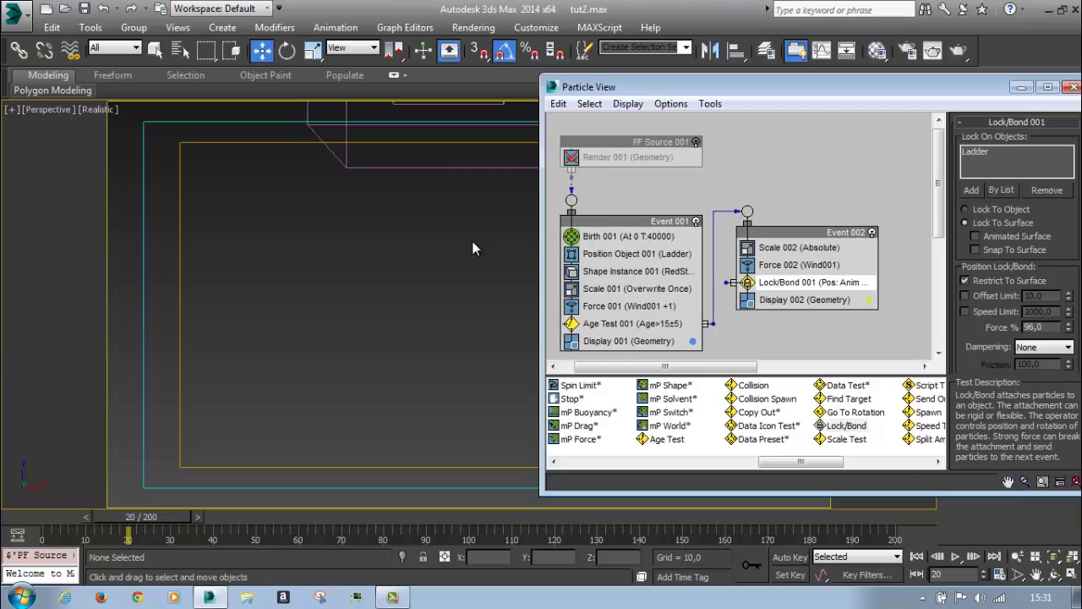
{"action": "right_click", "coordinate": [471, 237]}
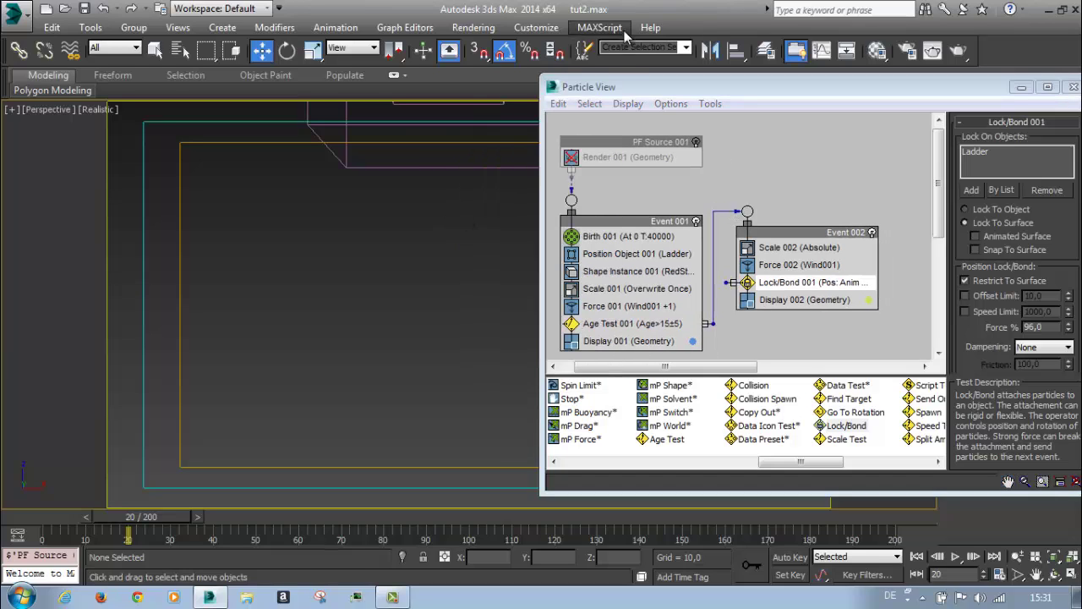
{"action": "left_click", "coordinate": [686, 47]}
{"action": "left_click", "coordinate": [676, 65]}
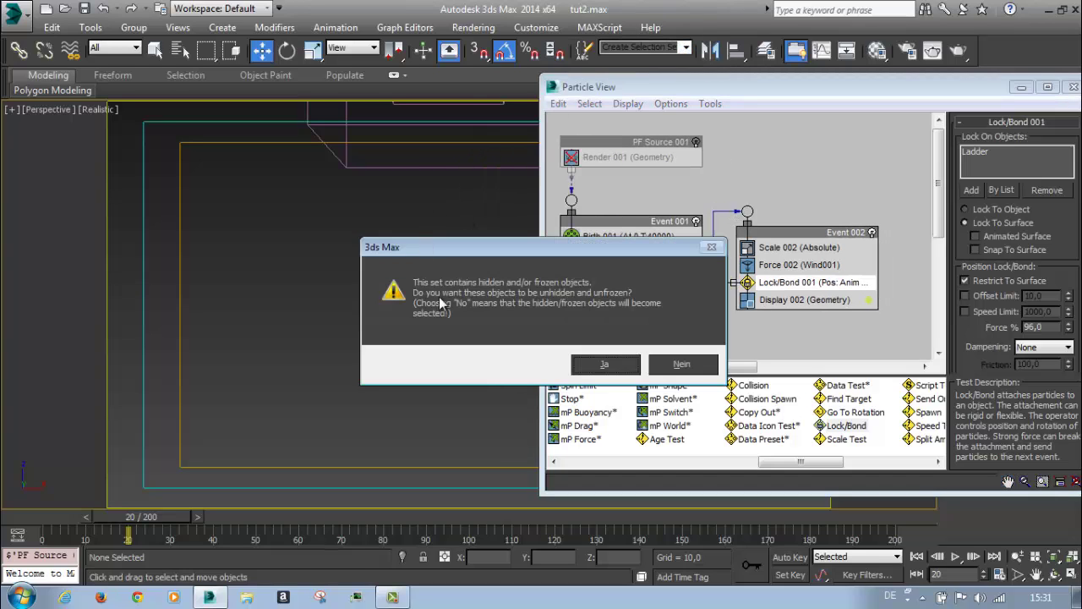
{"action": "left_click", "coordinate": [606, 367]}
Unhide the Ladder and base objects by name
{"action": "right_click", "coordinate": [227, 284]}
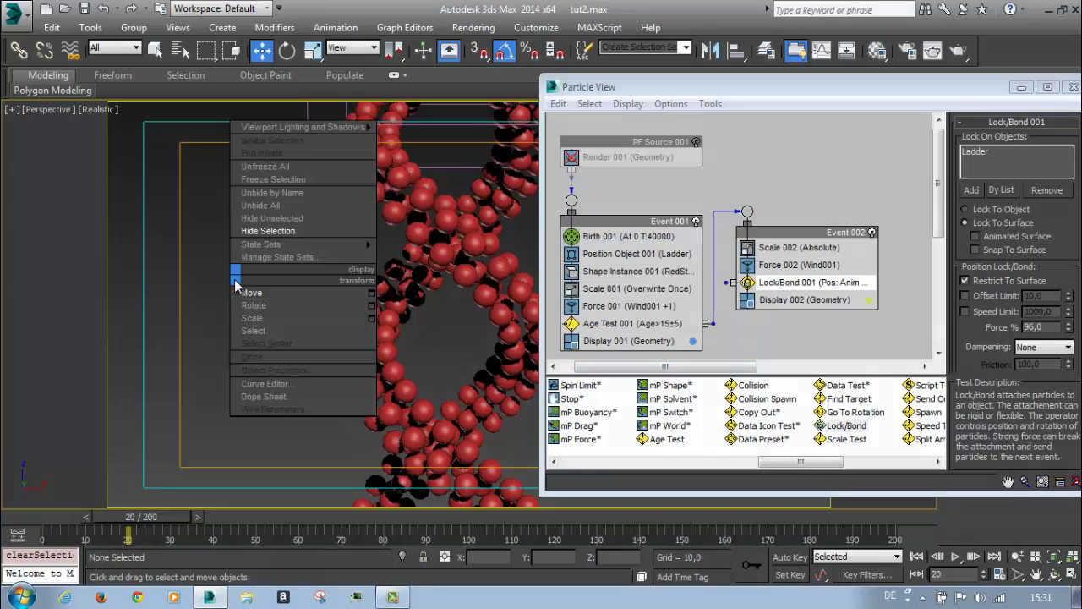
{"action": "left_click", "coordinate": [276, 200]}
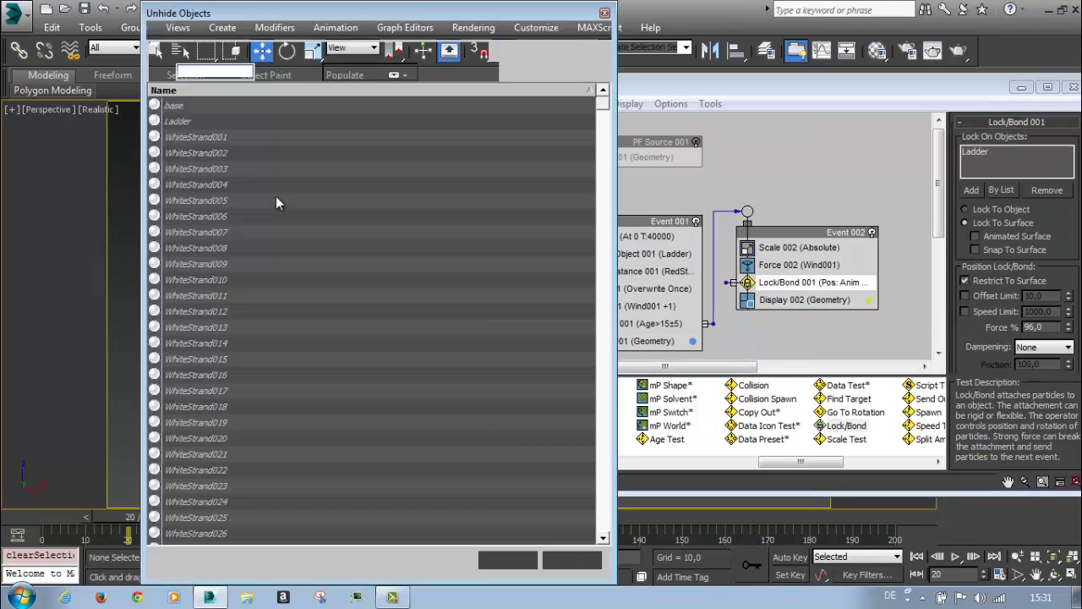
{"action": "left_click", "coordinate": [201, 123]}
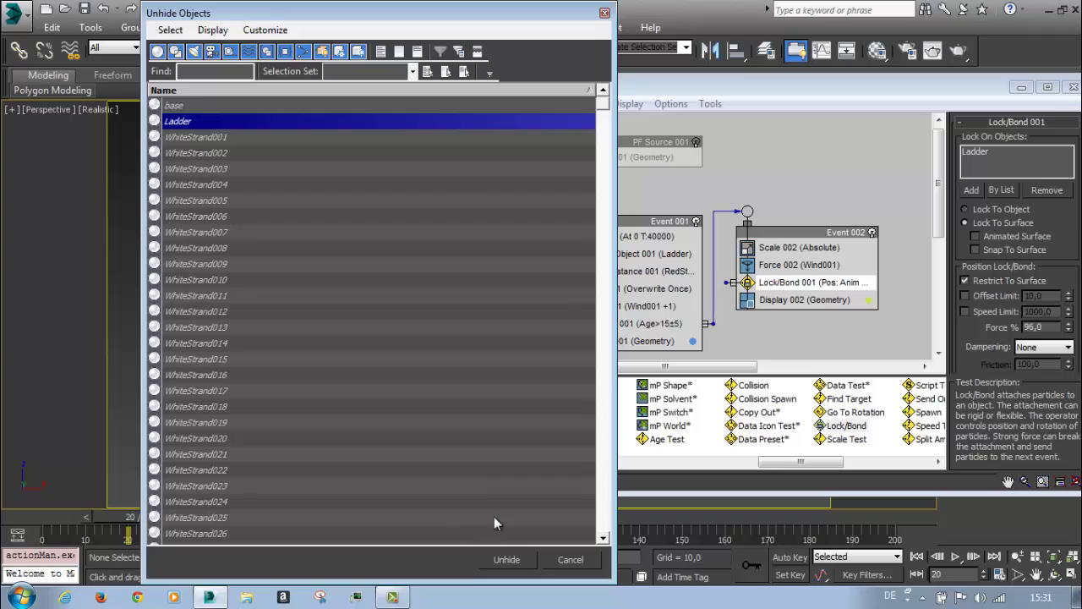
{"action": "left_click", "coordinate": [178, 106]}
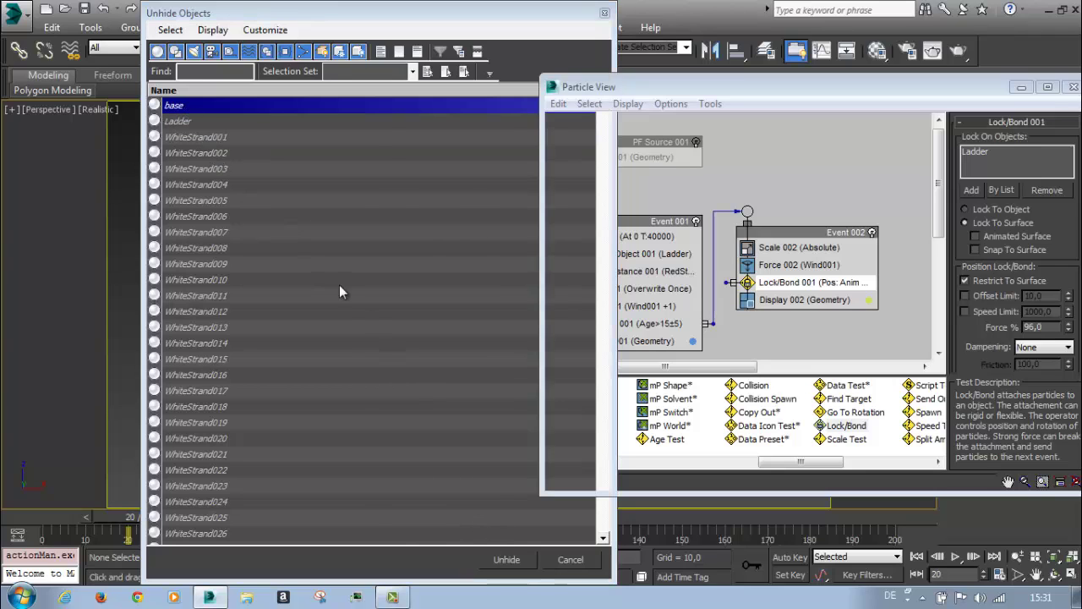
{"action": "key", "text": "Return"}
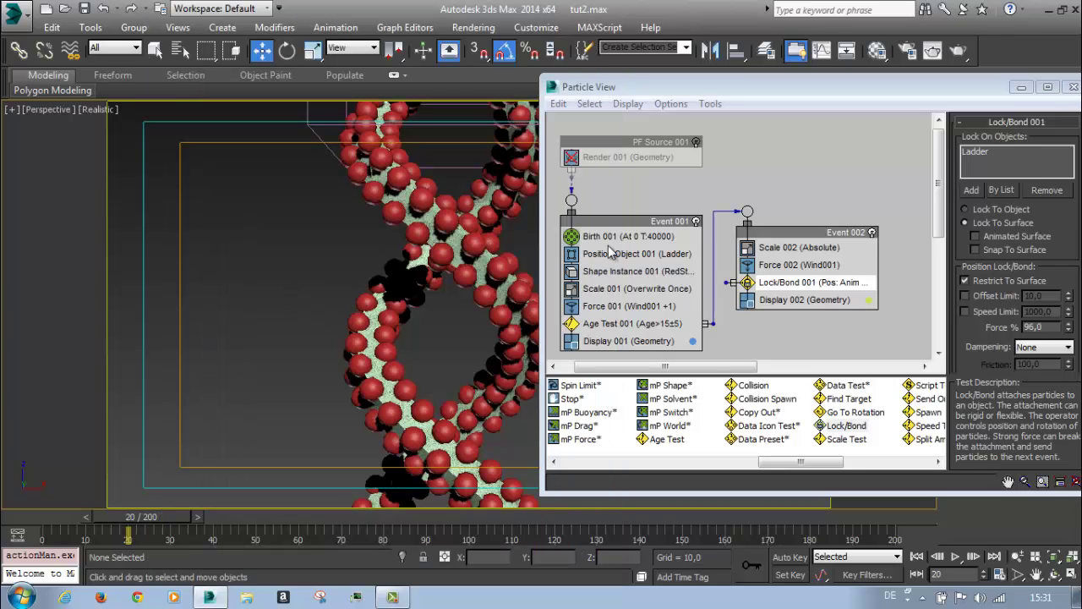
Add a new Standard Flow to Particle View, creating PF Source 002 with Event 003
{"action": "middle_click_drag", "start_coordinate": [775, 242], "coordinate": [668, 221]}
{"action": "middle_click_drag", "start_coordinate": [805, 241], "coordinate": [801, 264]}
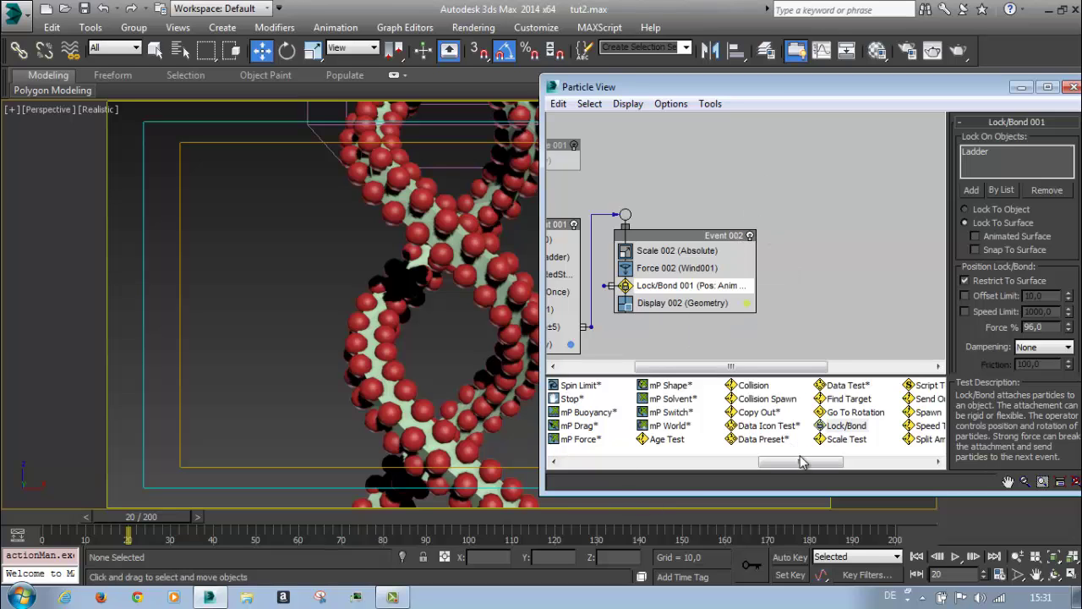
{"action": "left_click_drag", "start_coordinate": [802, 462], "coordinate": [544, 464]}
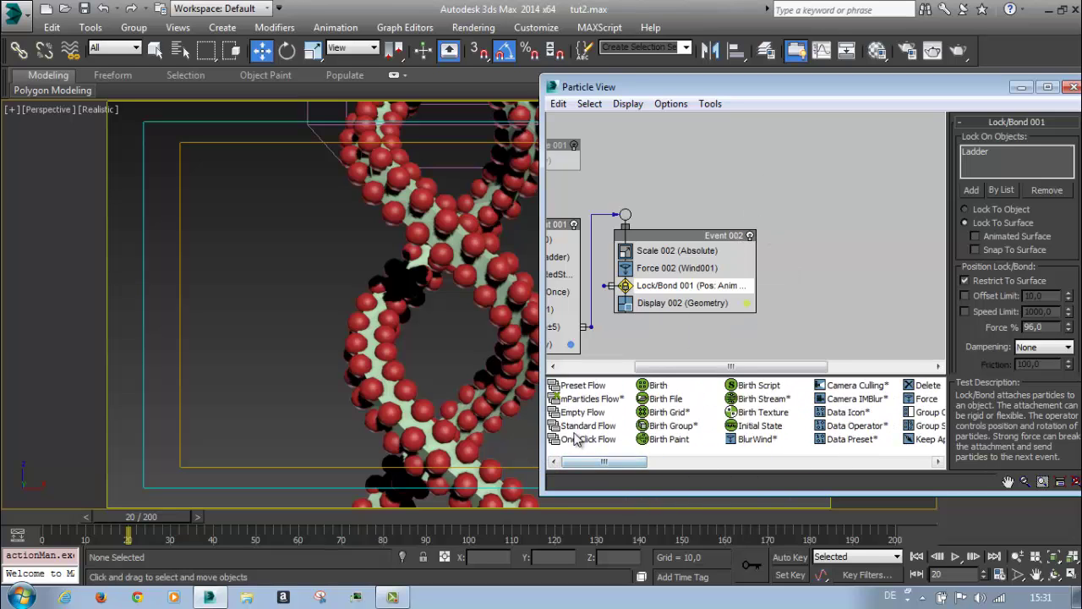
{"action": "left_click_drag", "start_coordinate": [598, 433], "coordinate": [787, 169]}
{"action": "left_click_drag", "start_coordinate": [732, 264], "coordinate": [736, 269]}
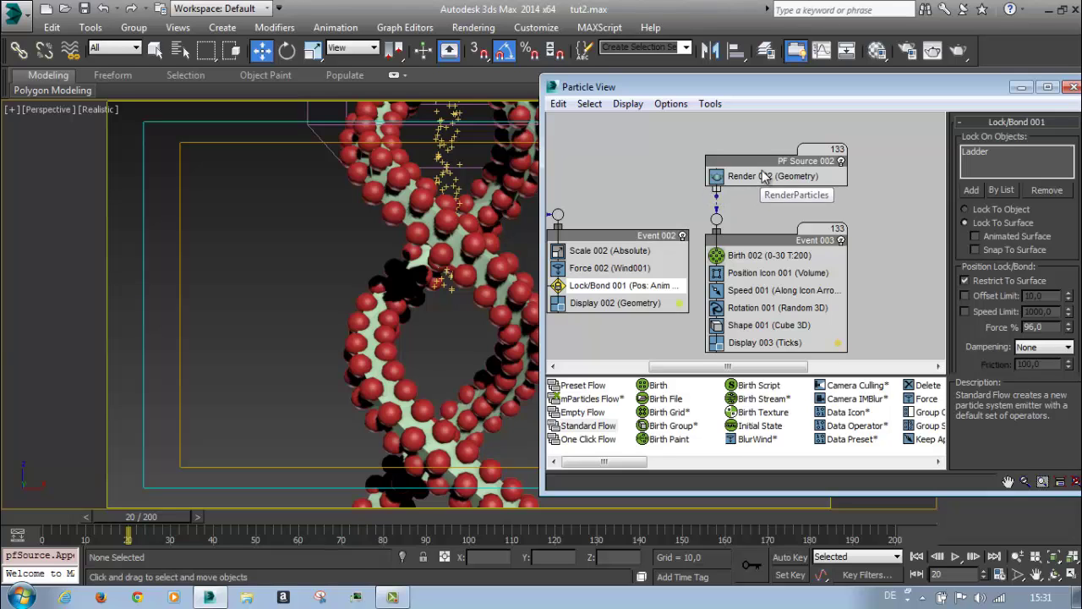
Select PF Source 002, then Birth 002 to show its Emit Start/Stop and Amount settings
{"action": "left_click", "coordinate": [760, 256]}
{"action": "left_click", "coordinate": [771, 165]}
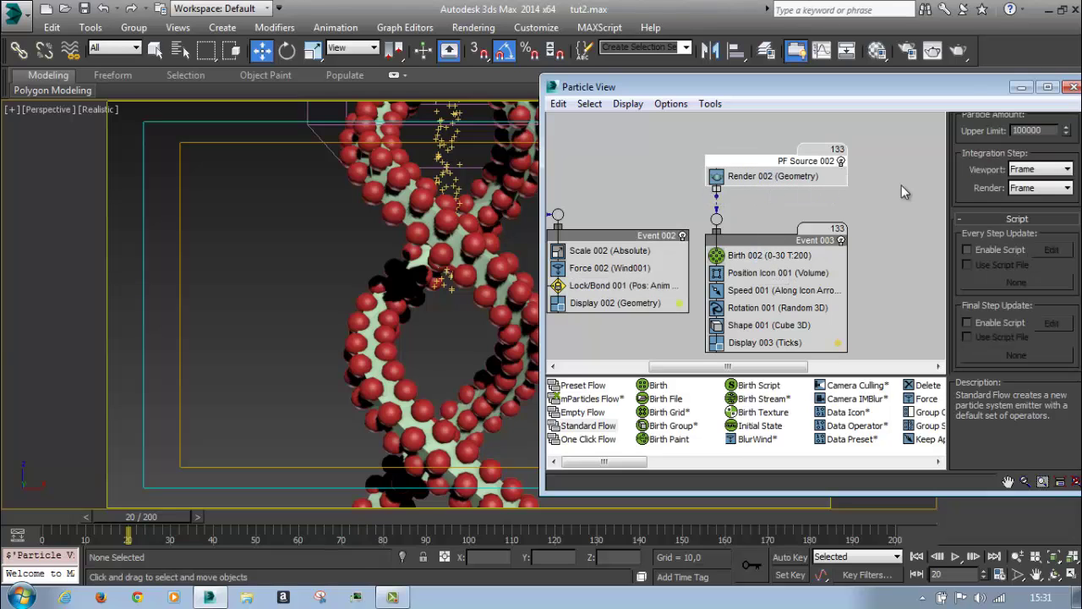
{"action": "scroll", "coordinate": [1018, 199], "scroll_direction": "up", "scroll_amount": 5}
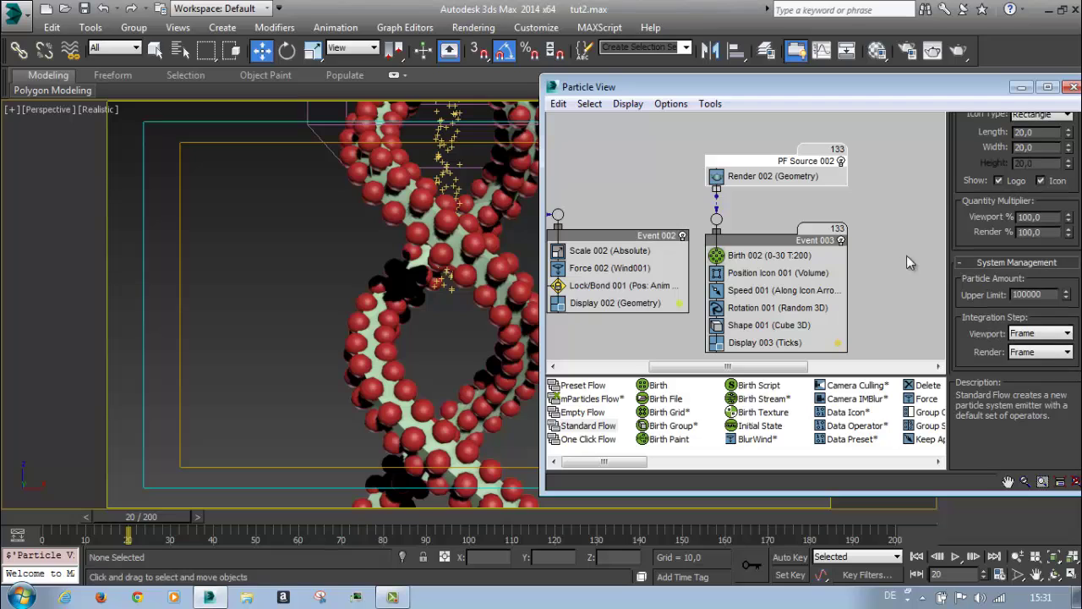
{"action": "left_click", "coordinate": [761, 255]}
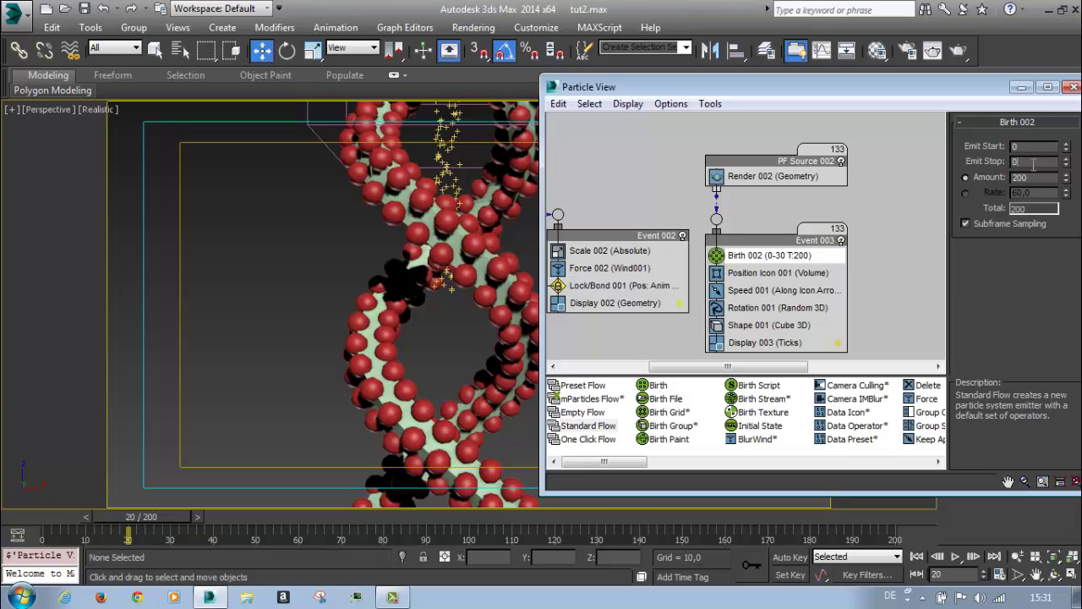
Set Birth 002 to Emit Stop 0 with an Amount of 1
{"action": "left_click", "coordinate": [1033, 161]}
{"action": "type", "text": "0"}
{"action": "key", "text": "Return"}
{"action": "type", "text": "1"}
{"action": "key", "text": "Return"}
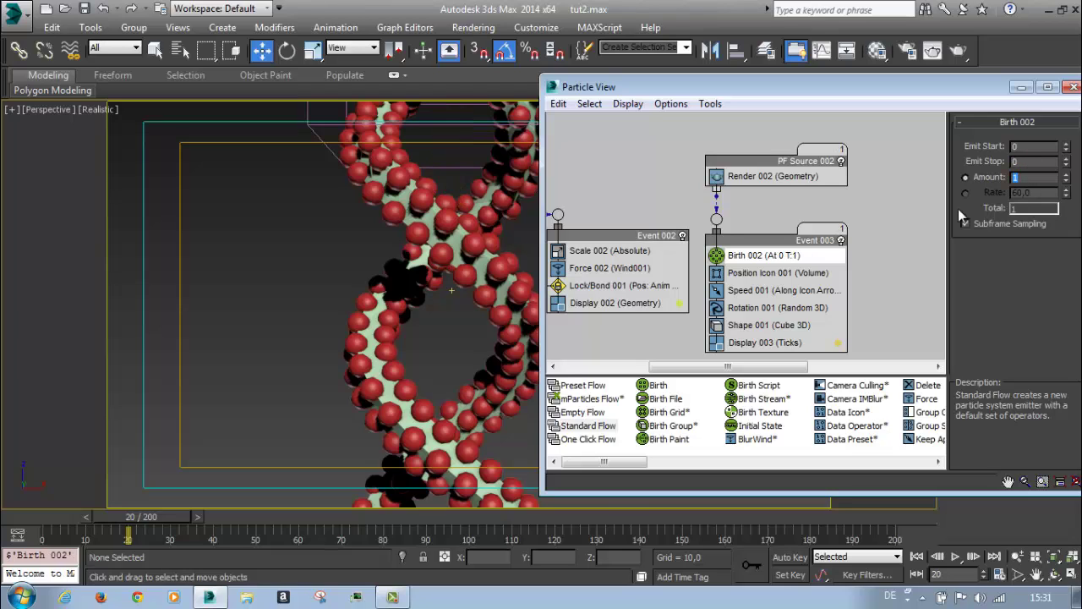
Delete the Position Icon, Speed, Rotation and Shape operators from Event 003
{"action": "left_click", "coordinate": [764, 279]}
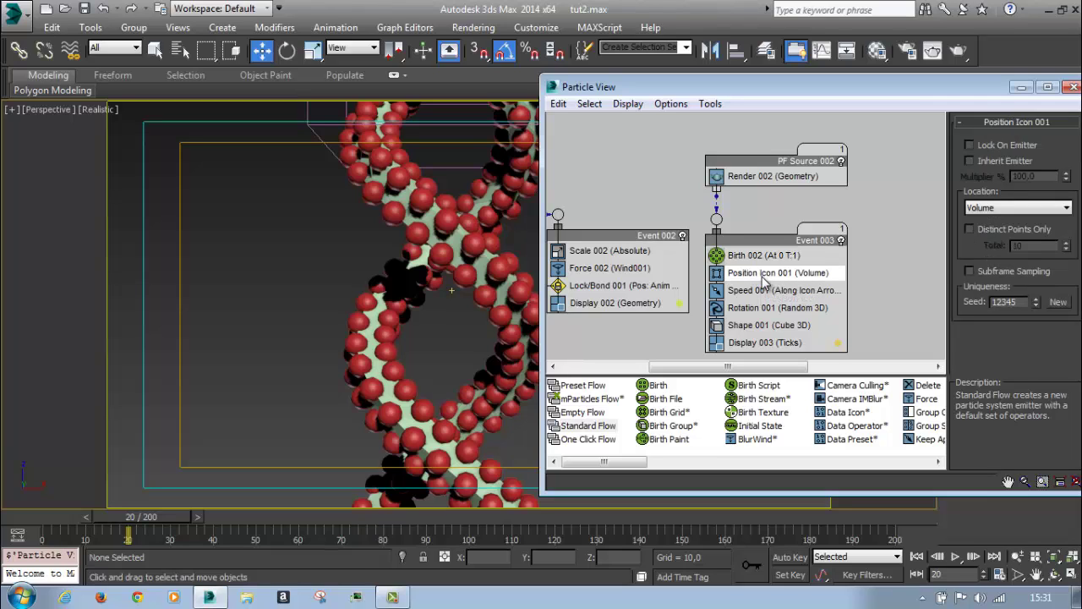
{"action": "key", "text": "Delete"}
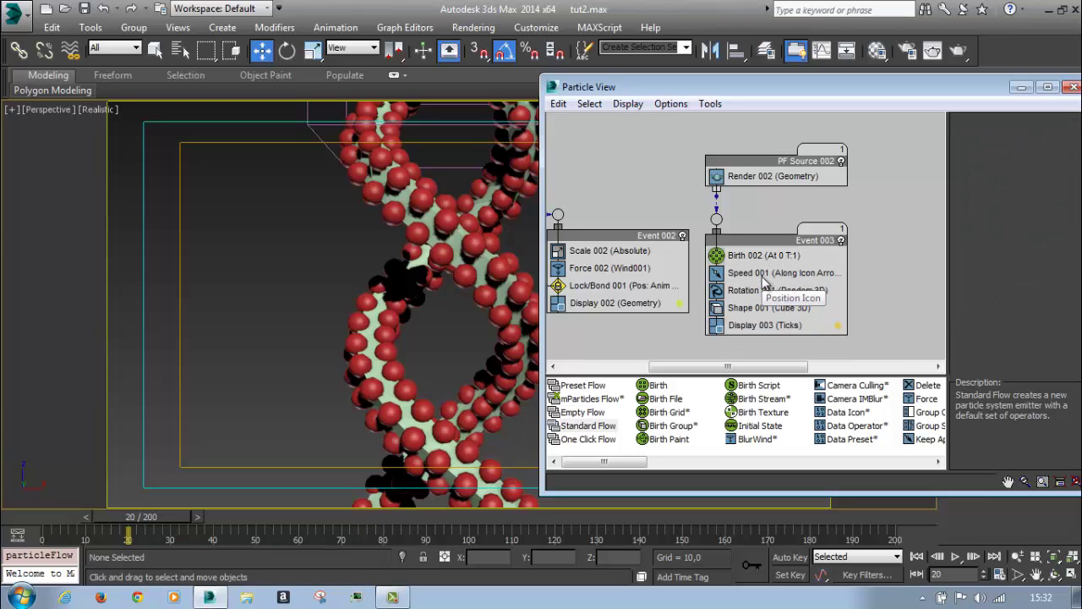
{"action": "key", "text": "Delete"}
{"action": "key", "text": "Delete"}
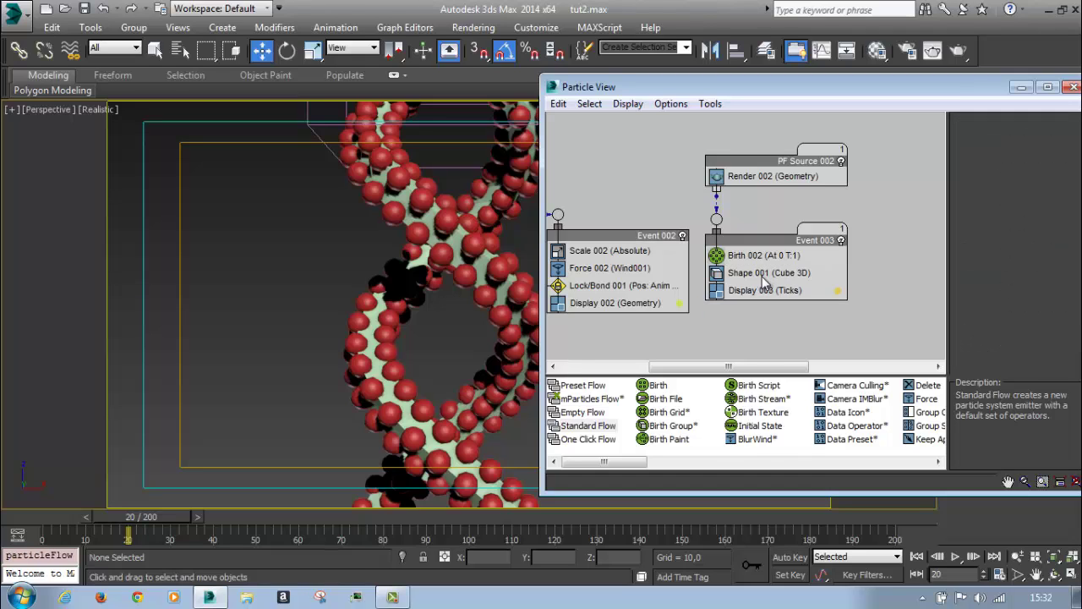
{"action": "left_click", "coordinate": [763, 274]}
{"action": "key", "text": "Delete"}
Set Display 003 to Geometry and insert a Data Operator between Birth 002 and Display 003
{"action": "left_click", "coordinate": [763, 277]}
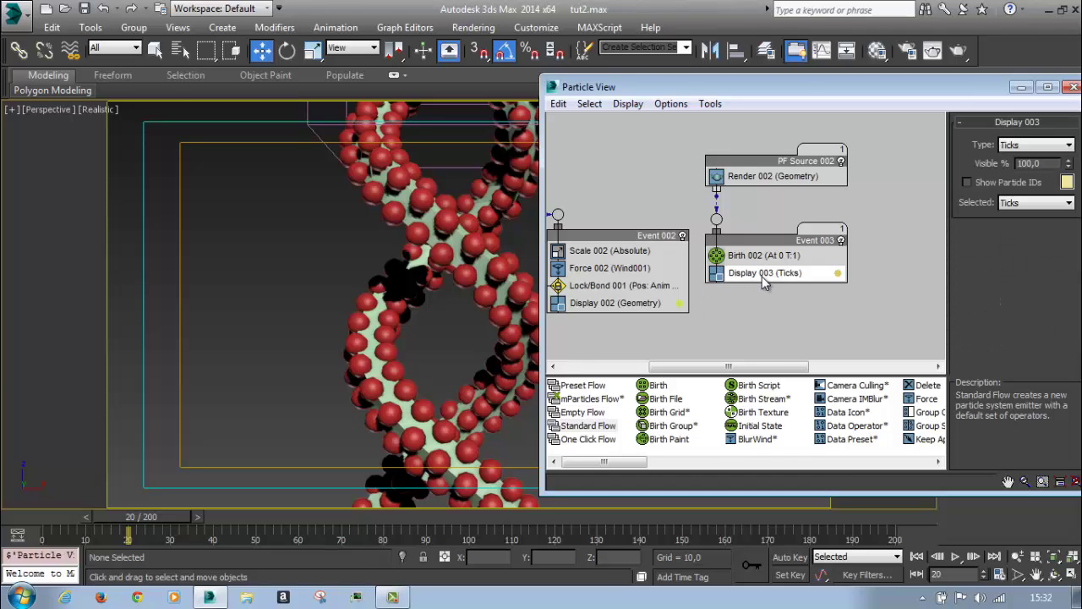
{"action": "left_click", "coordinate": [1039, 148]}
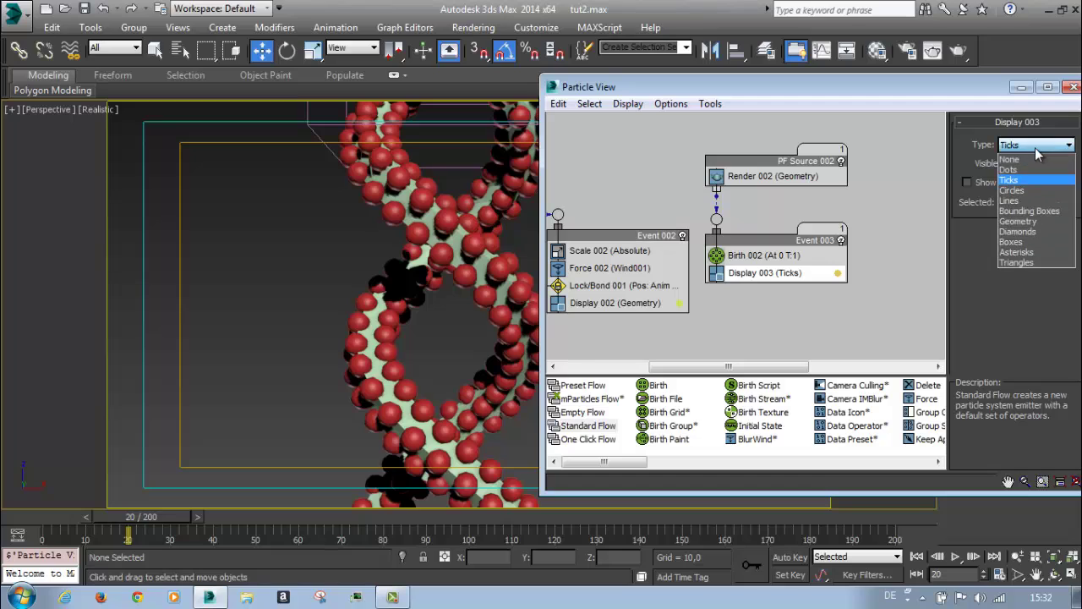
{"action": "left_click", "coordinate": [1033, 221]}
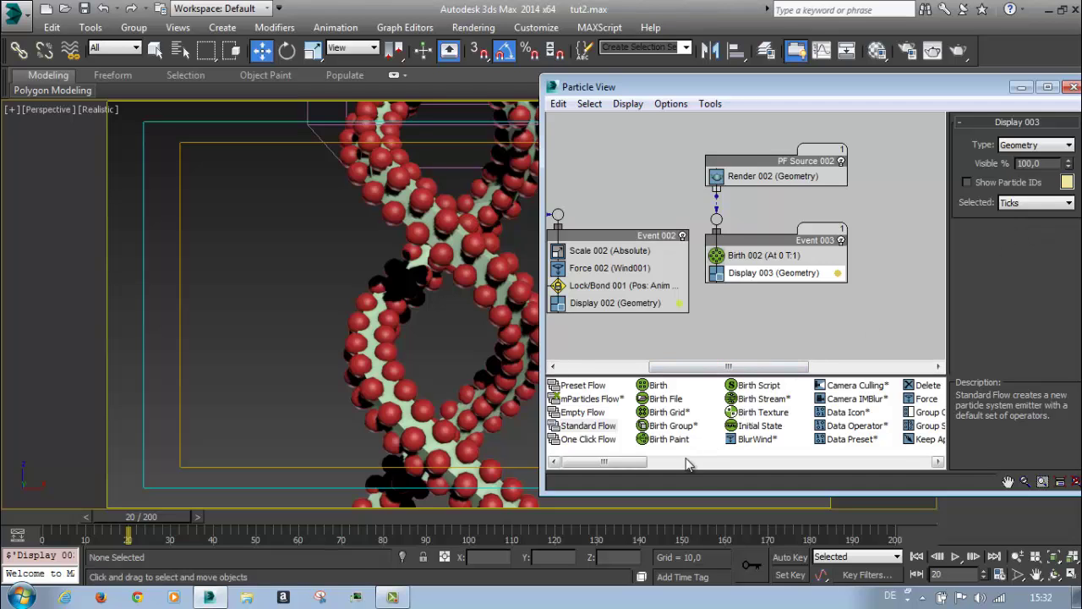
{"action": "left_click_drag", "start_coordinate": [609, 465], "coordinate": [630, 466]}
{"action": "left_click_drag", "start_coordinate": [766, 425], "coordinate": [763, 284]}
Open Data Operator 001's Edit Data Flow window, enlarge it, and add a Select Object node
{"action": "left_click", "coordinate": [760, 280]}
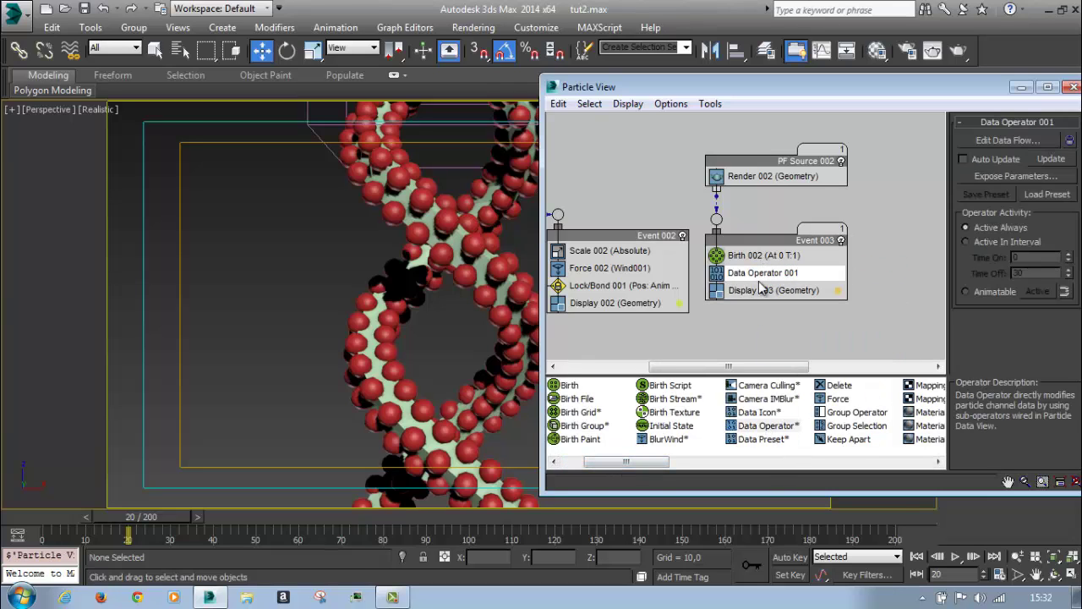
{"action": "left_click", "coordinate": [986, 141]}
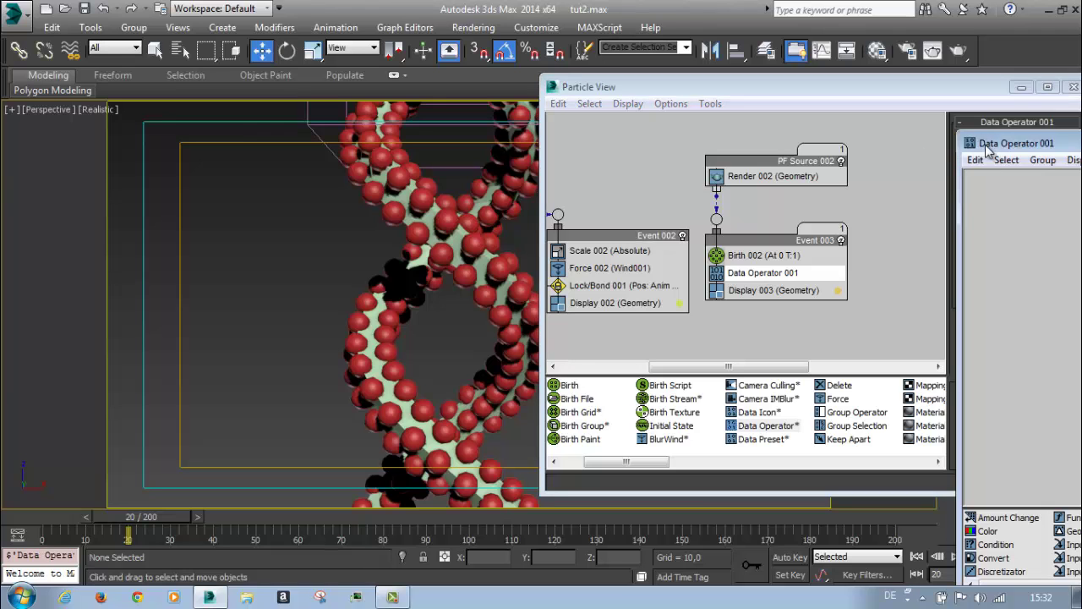
{"action": "left_click_drag", "start_coordinate": [830, 110], "coordinate": [501, 61]}
{"action": "left_click", "coordinate": [758, 497]}
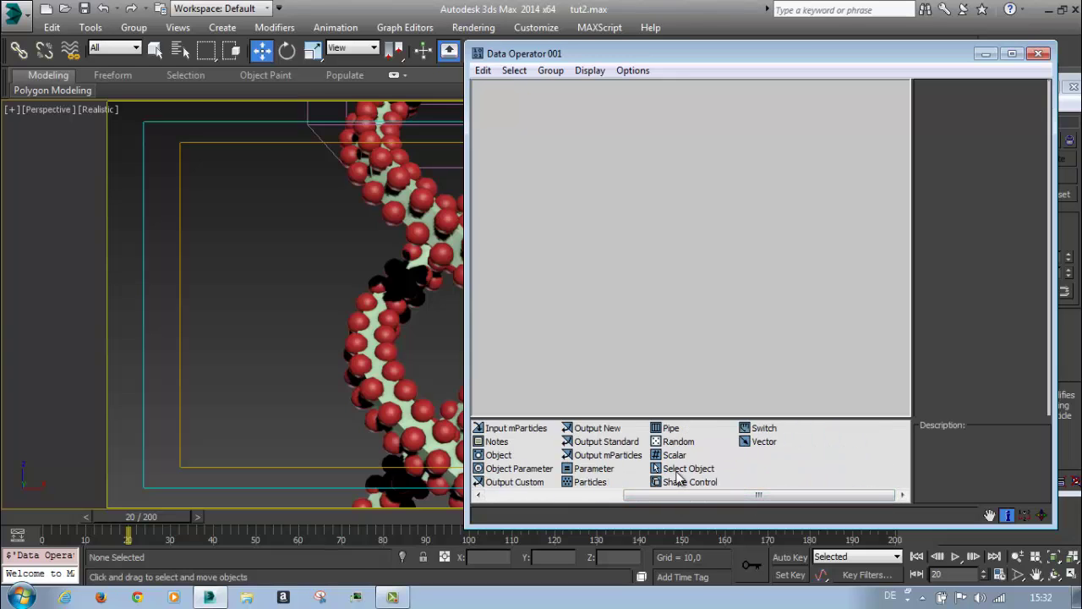
{"action": "left_click_drag", "start_coordinate": [680, 474], "coordinate": [504, 140]}
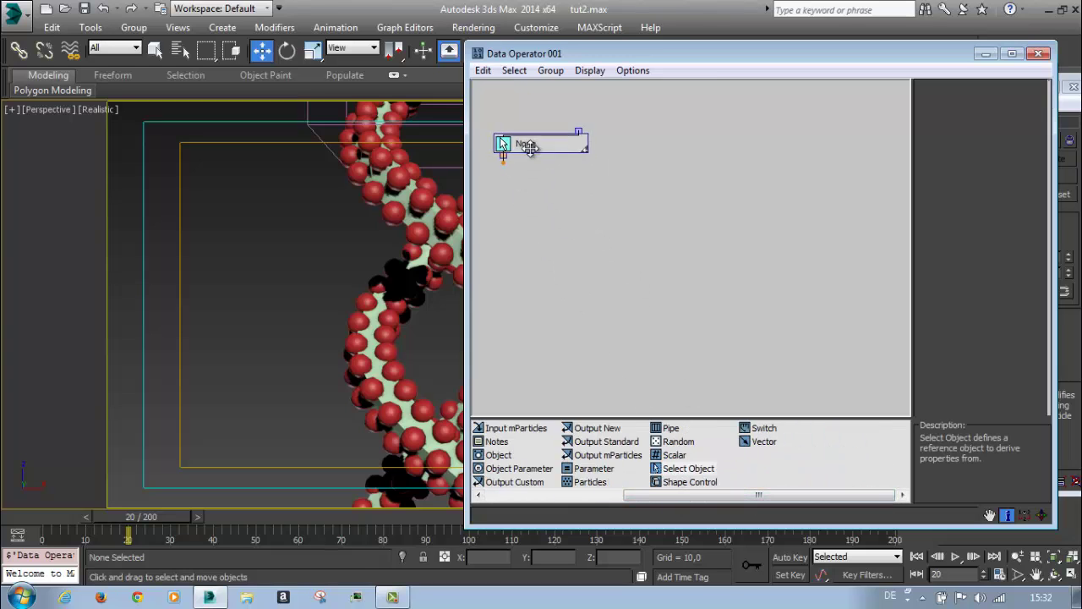
{"action": "left_click", "coordinate": [540, 145]}
Set Select Object 001 to Multiple Objects, choosing RedStrand001 through RedStrand1128 by list
{"action": "left_click", "coordinate": [985, 163]}
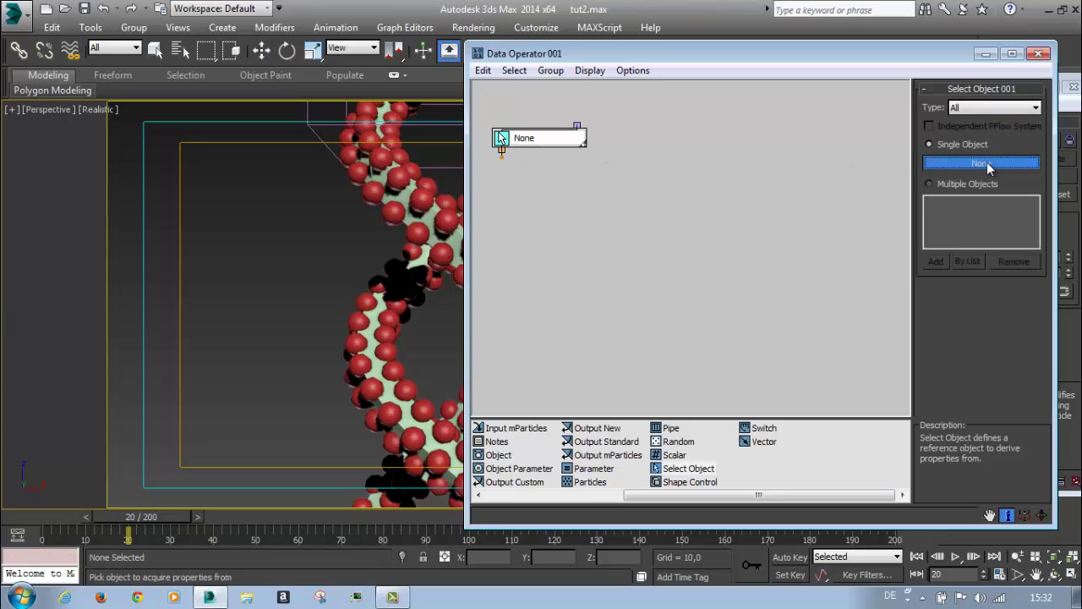
{"action": "left_click", "coordinate": [939, 183]}
{"action": "left_click", "coordinate": [967, 261]}
{"action": "left_click_drag", "start_coordinate": [222, 168], "coordinate": [218, 488]}
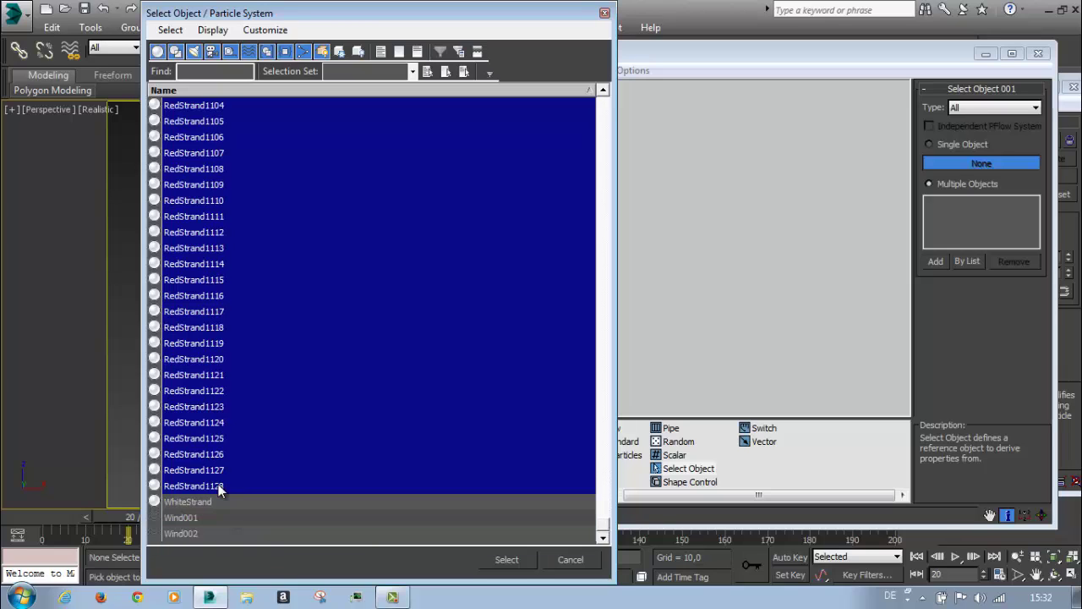
{"action": "left_click", "coordinate": [506, 558]}
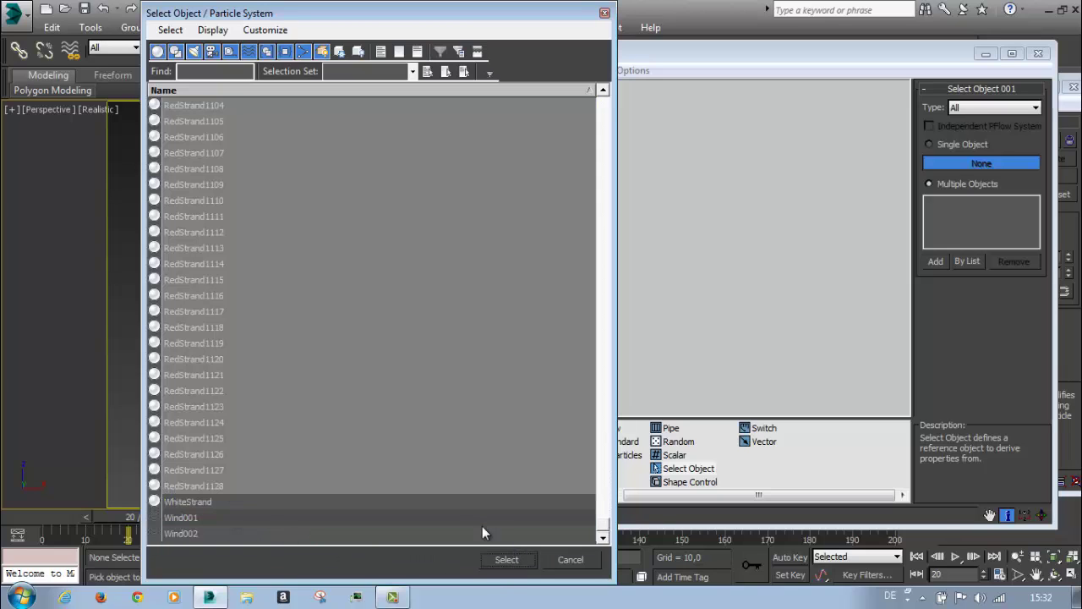
{"action": "left_click", "coordinate": [517, 556]}
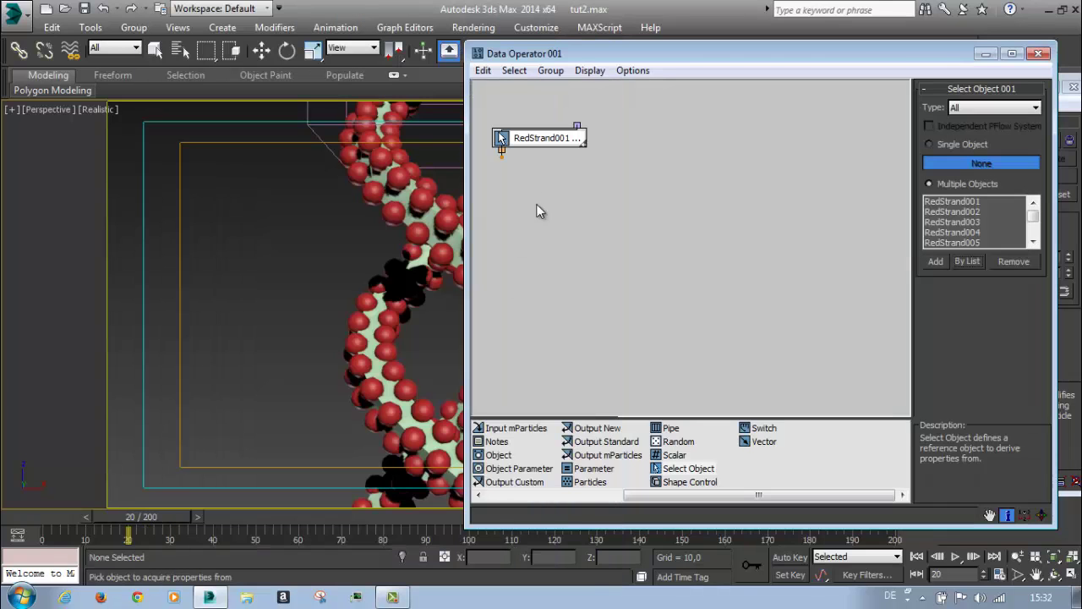
{"action": "left_click_drag", "start_coordinate": [546, 137], "coordinate": [542, 136]}
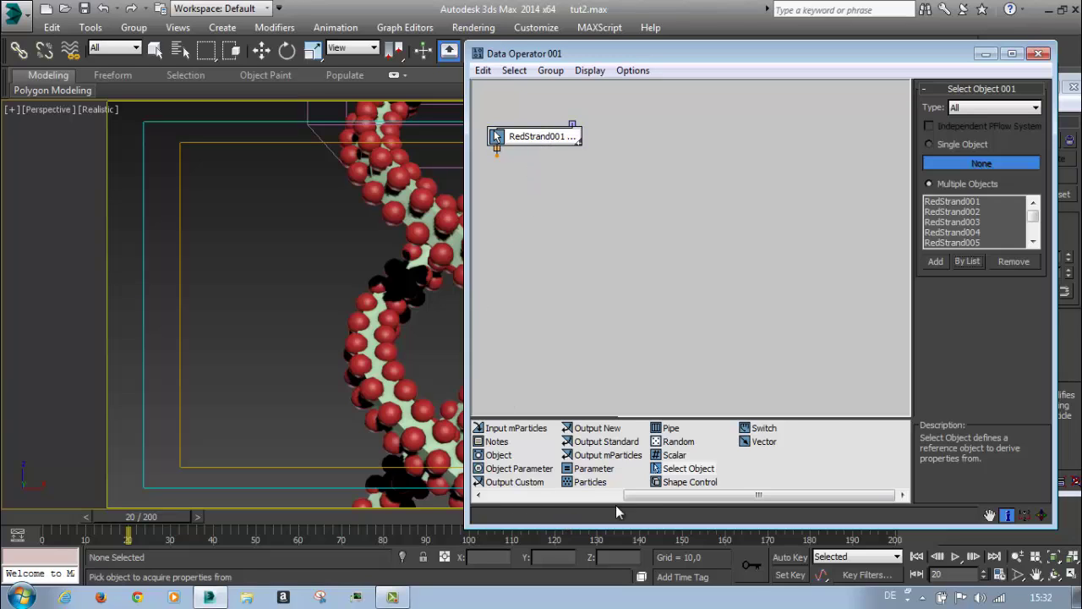
{"action": "left_click_drag", "start_coordinate": [685, 496], "coordinate": [549, 496]}
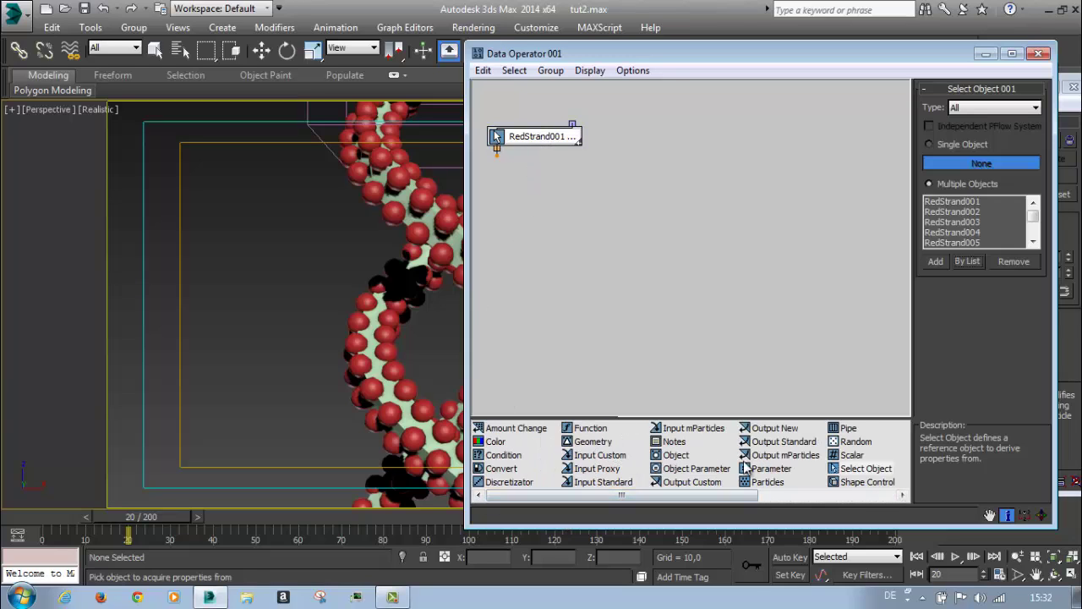
Add an Object node set to Number Of Objects, wired from the RedStrand selection
{"action": "left_click_drag", "start_coordinate": [675, 454], "coordinate": [576, 241]}
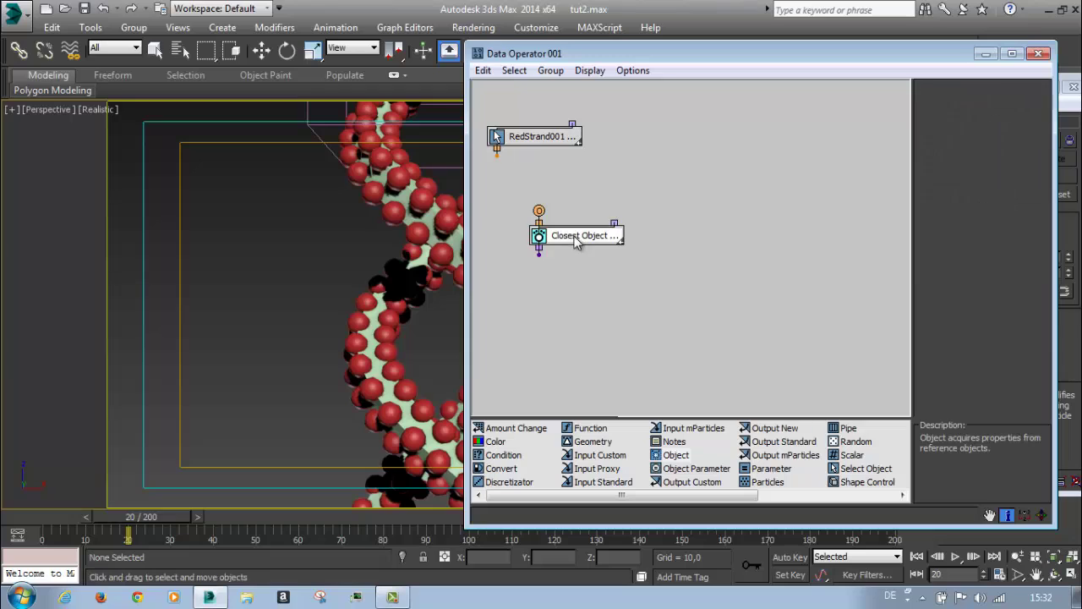
{"action": "left_click", "coordinate": [955, 135]}
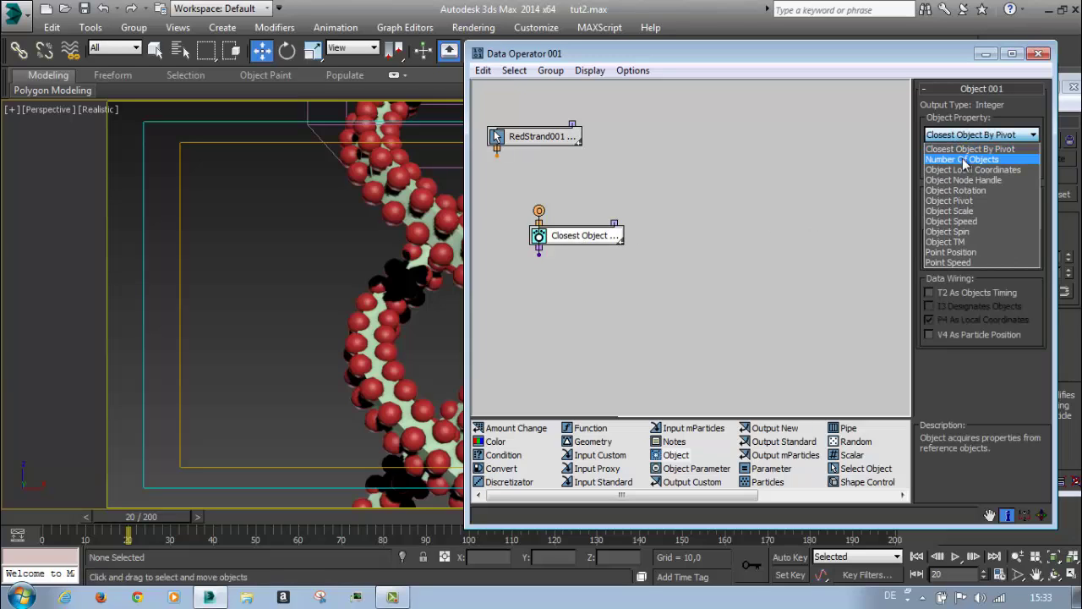
{"action": "left_click", "coordinate": [962, 159]}
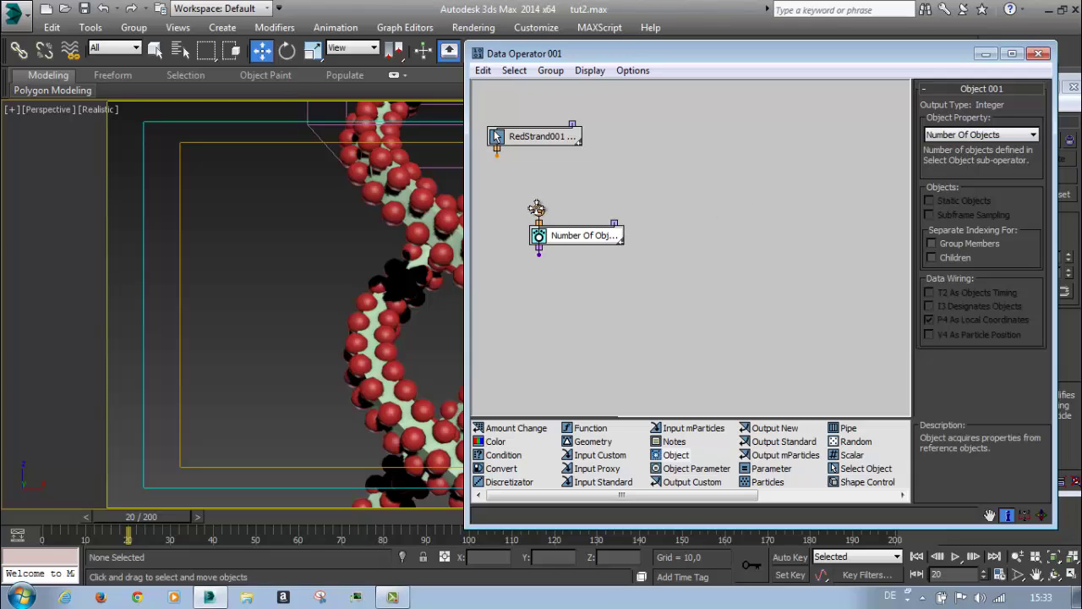
{"action": "left_click_drag", "start_coordinate": [538, 211], "coordinate": [499, 165]}
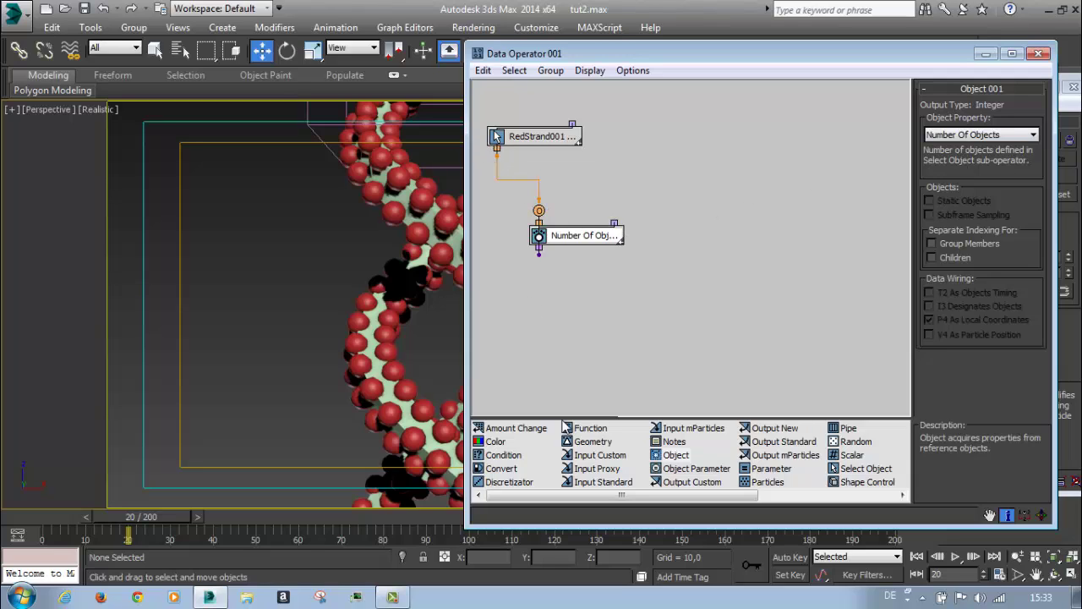
Add an Amount Change (Spawn) node and wire Number Of Objects into it
{"action": "left_click_drag", "start_coordinate": [528, 433], "coordinate": [577, 331]}
{"action": "left_click", "coordinate": [577, 332]}
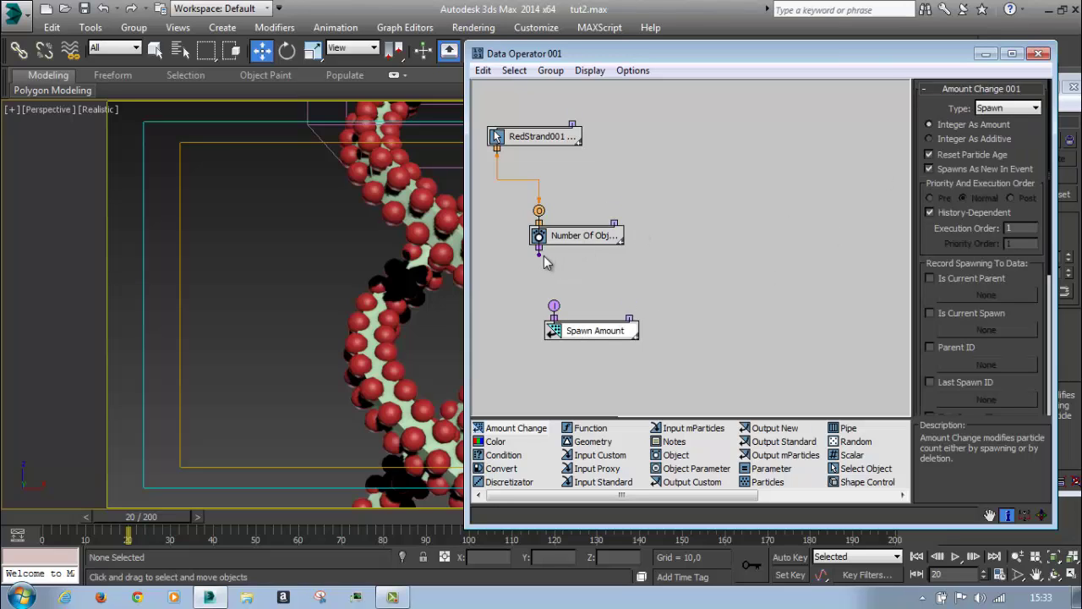
{"action": "left_click_drag", "start_coordinate": [543, 260], "coordinate": [542, 259]}
{"action": "left_click_drag", "start_coordinate": [555, 303], "coordinate": [575, 330]}
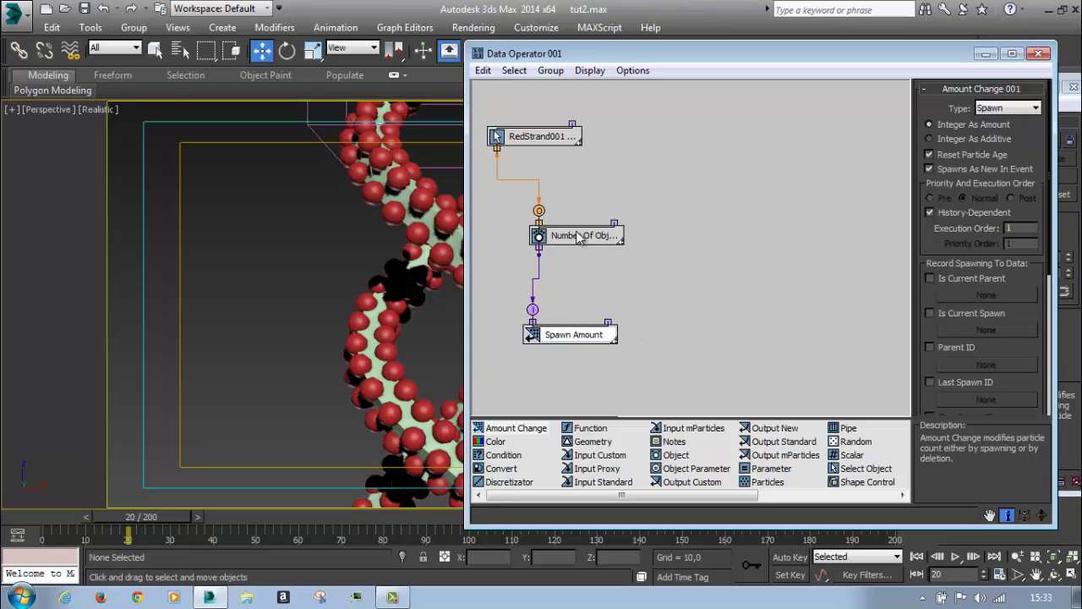
{"action": "left_click_drag", "start_coordinate": [577, 234], "coordinate": [564, 236]}
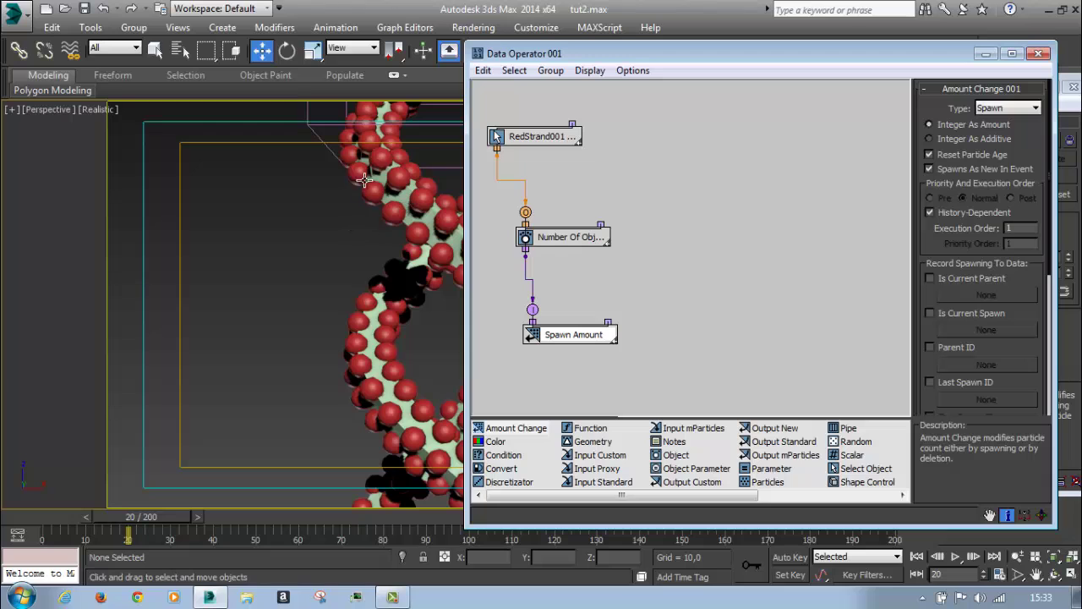
{"action": "left_click", "coordinate": [590, 44]}
{"action": "left_click_drag", "start_coordinate": [590, 48], "coordinate": [526, 70]}
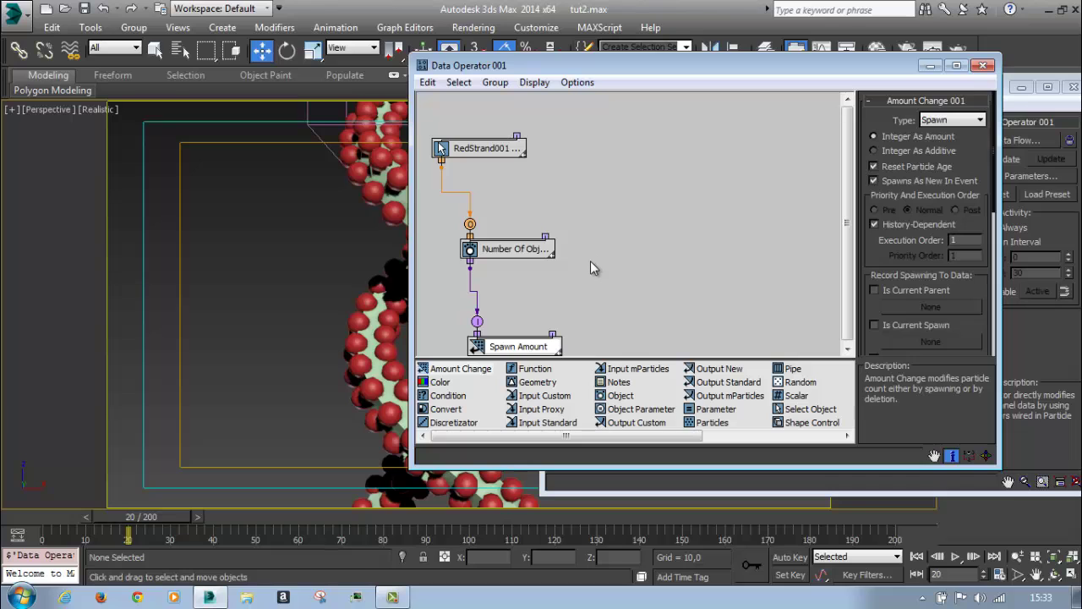
At frame 0, add another Object node set to output Object TM
{"action": "middle_click_drag", "start_coordinate": [601, 271], "coordinate": [645, 270]}
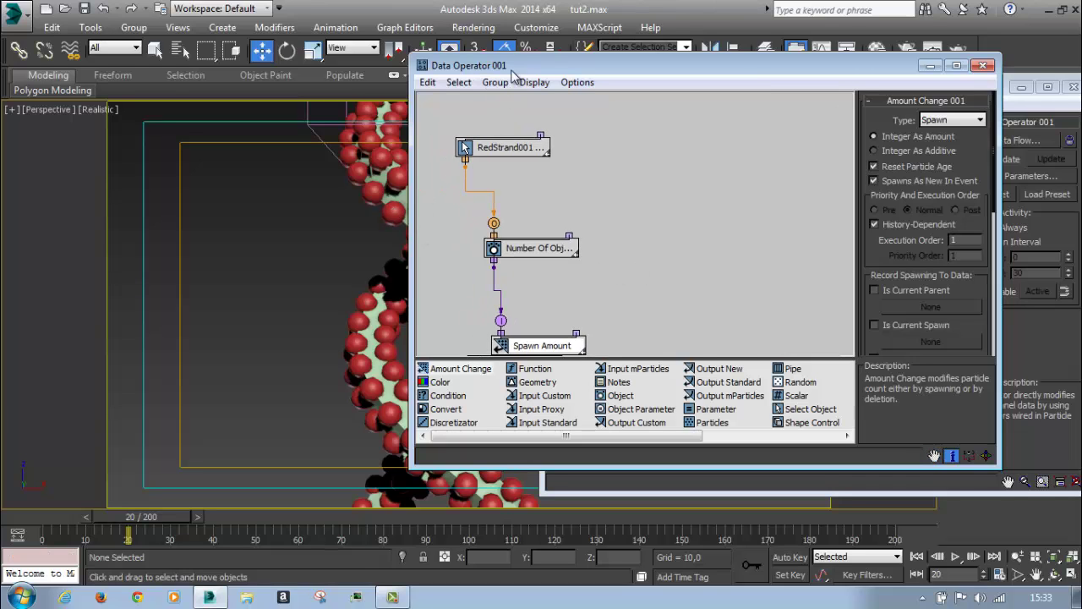
{"action": "left_click_drag", "start_coordinate": [523, 65], "coordinate": [563, 61]}
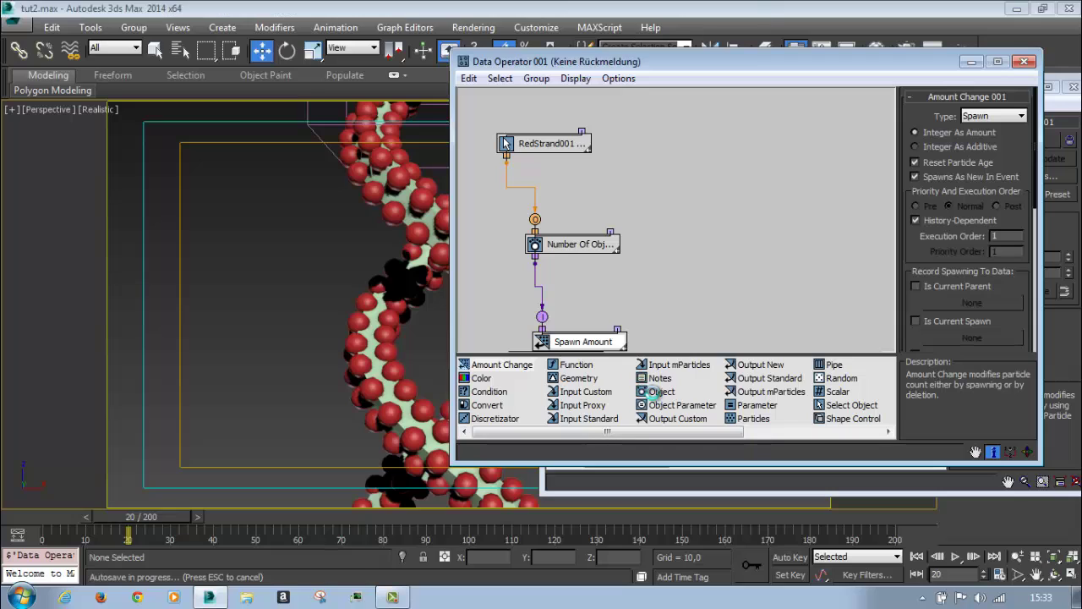
{"action": "left_click", "coordinate": [656, 391]}
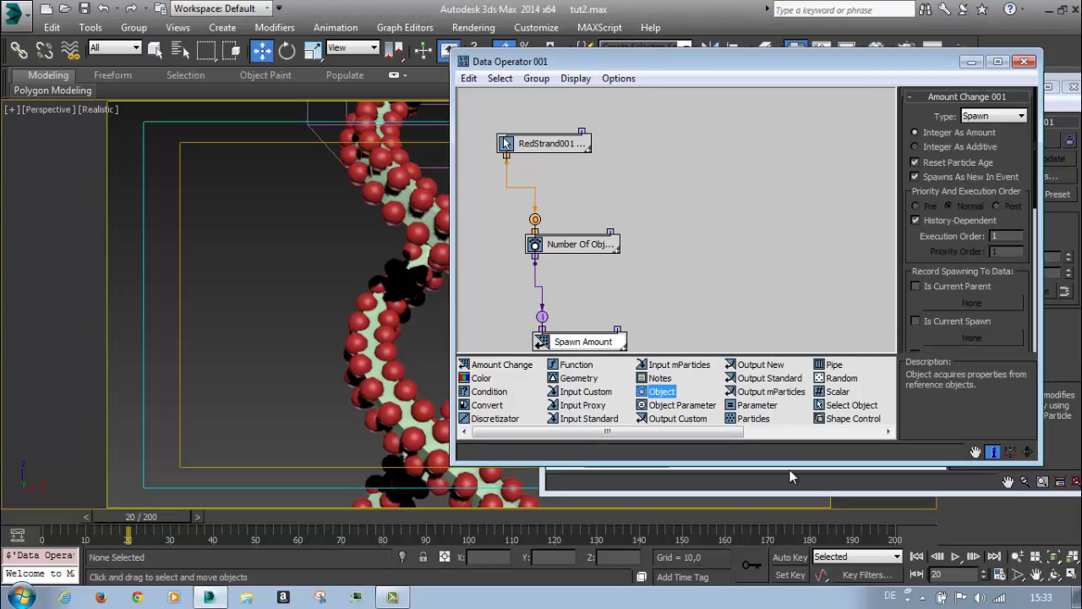
{"action": "left_click", "coordinate": [916, 555]}
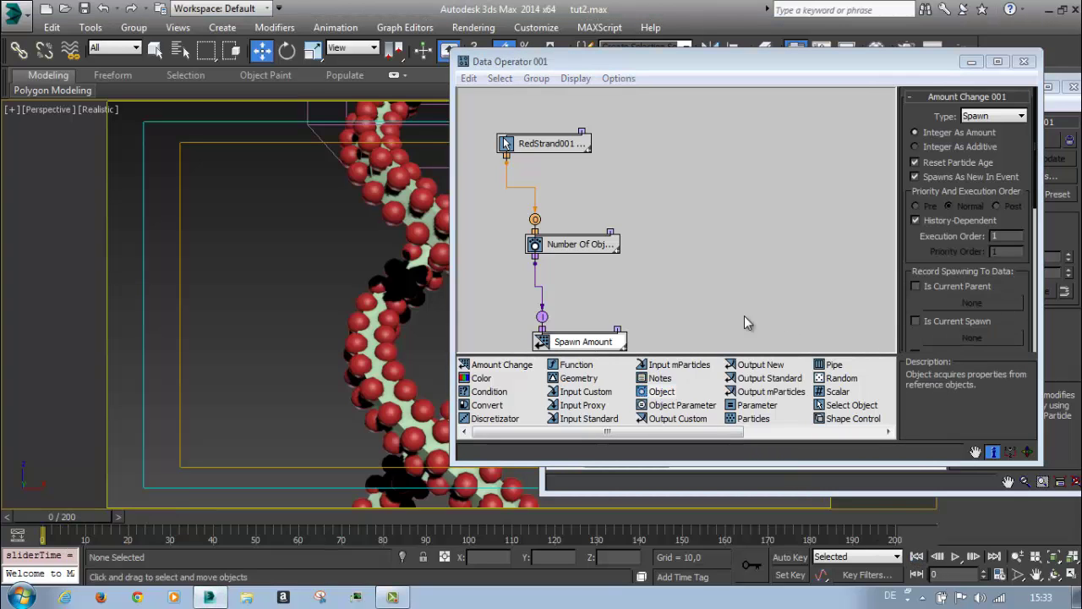
{"action": "left_click_drag", "start_coordinate": [642, 392], "coordinate": [704, 252]}
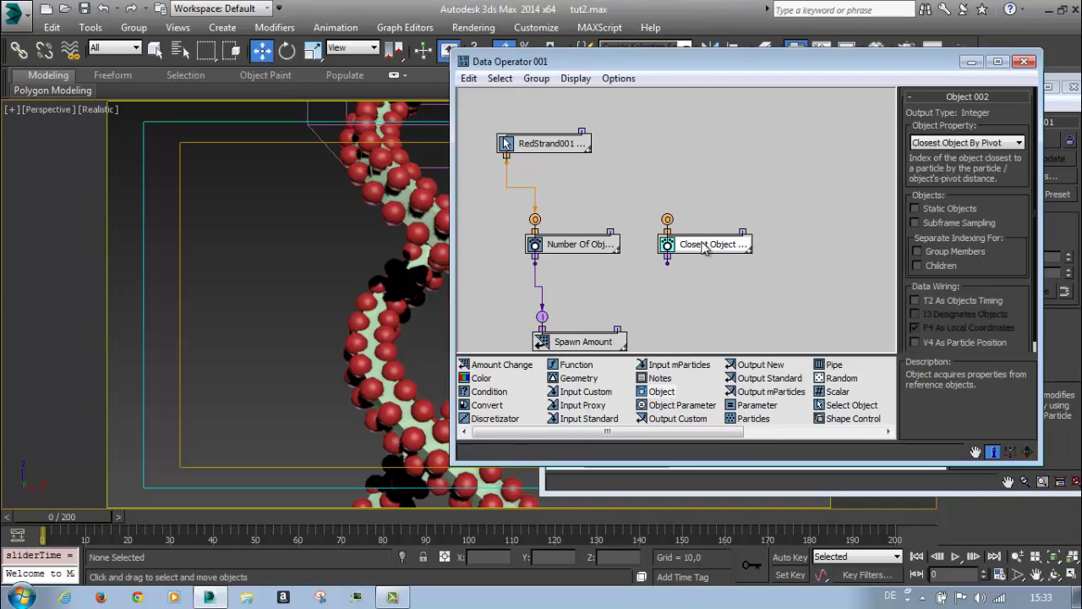
{"action": "left_click", "coordinate": [967, 143]}
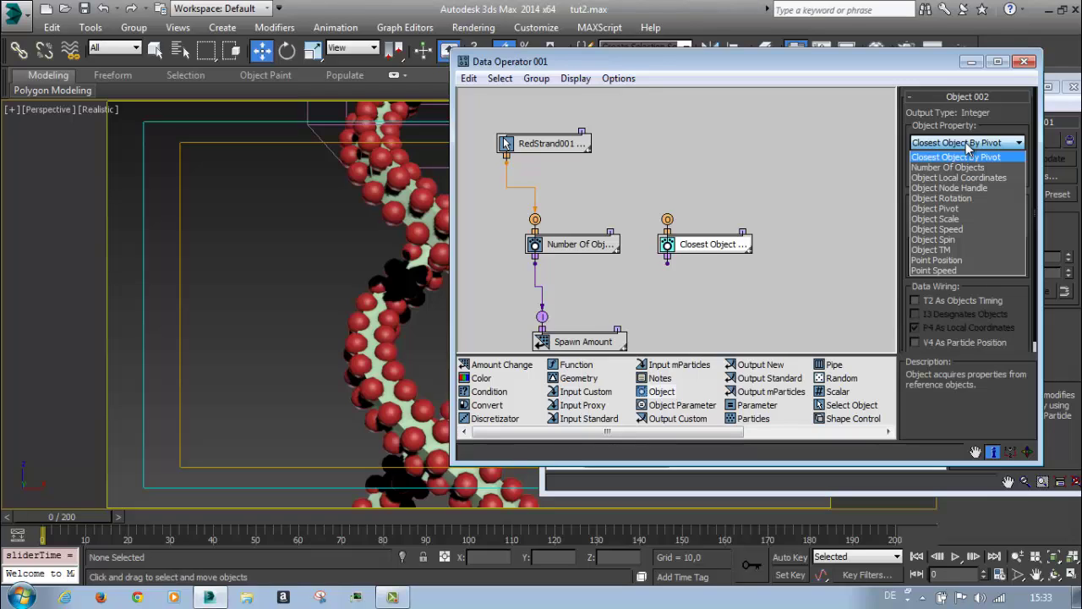
{"action": "left_click", "coordinate": [937, 249]}
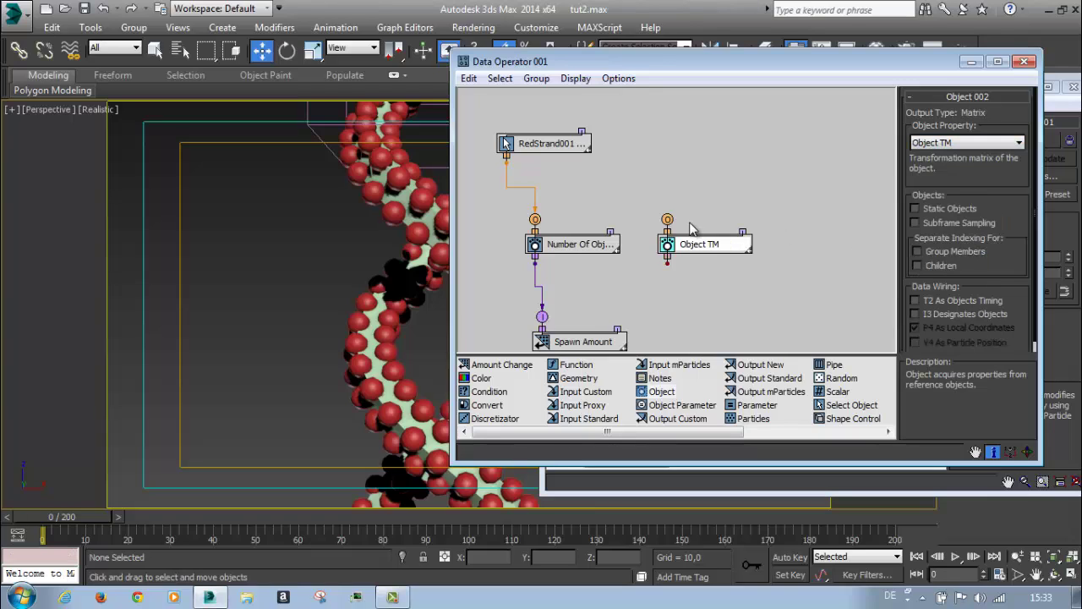
{"action": "left_click_drag", "start_coordinate": [693, 246], "coordinate": [690, 239]}
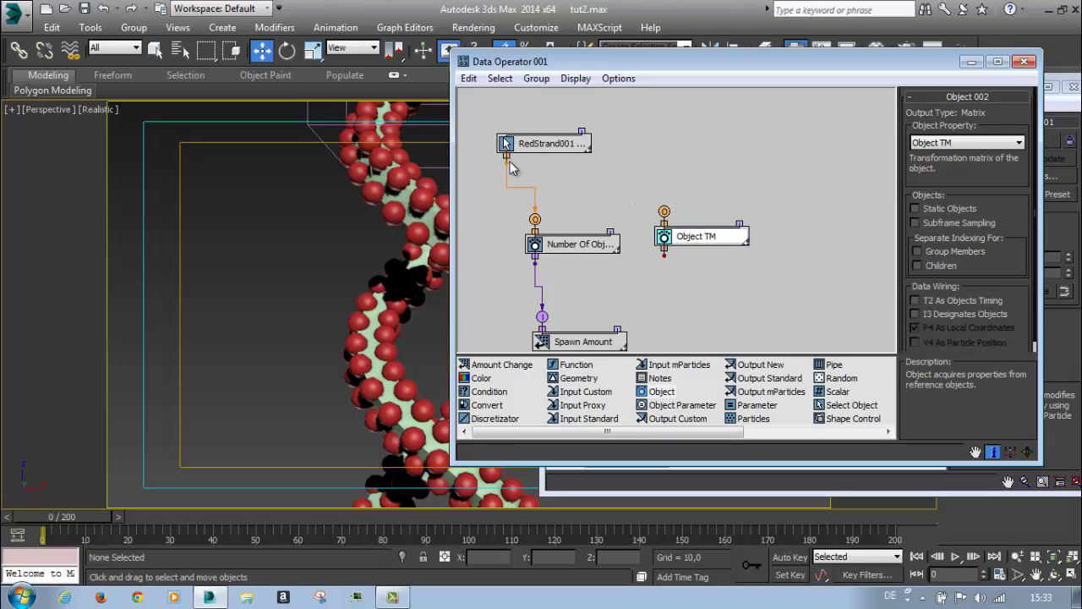
Wire RedStrand001 into Object TM, enable I3 Designates Objects, and add an Input Standard node
{"action": "left_click_drag", "start_coordinate": [665, 210], "coordinate": [664, 211]}
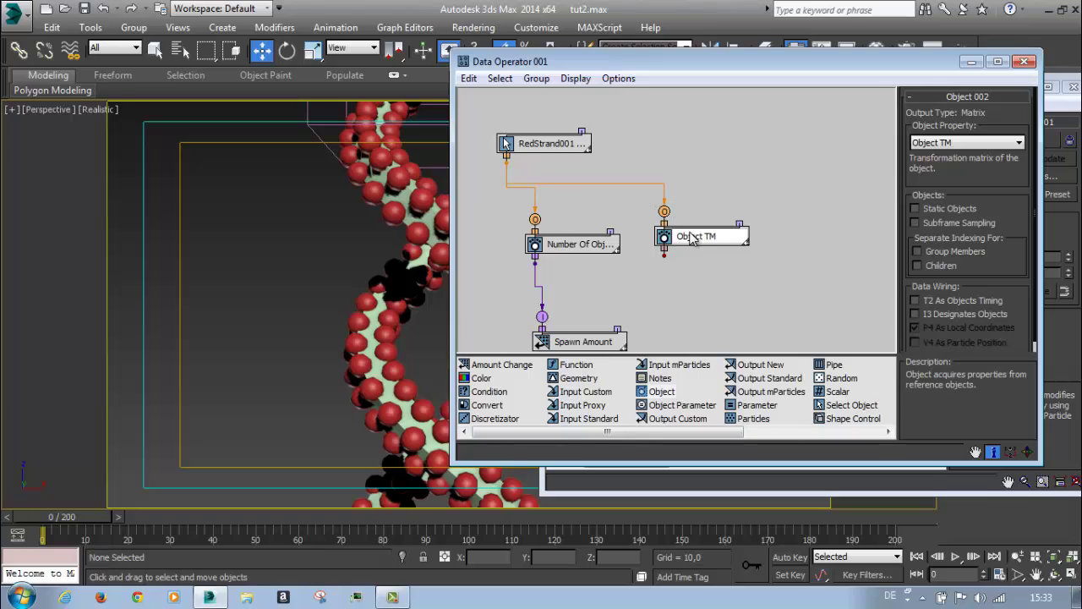
{"action": "left_click", "coordinate": [693, 241]}
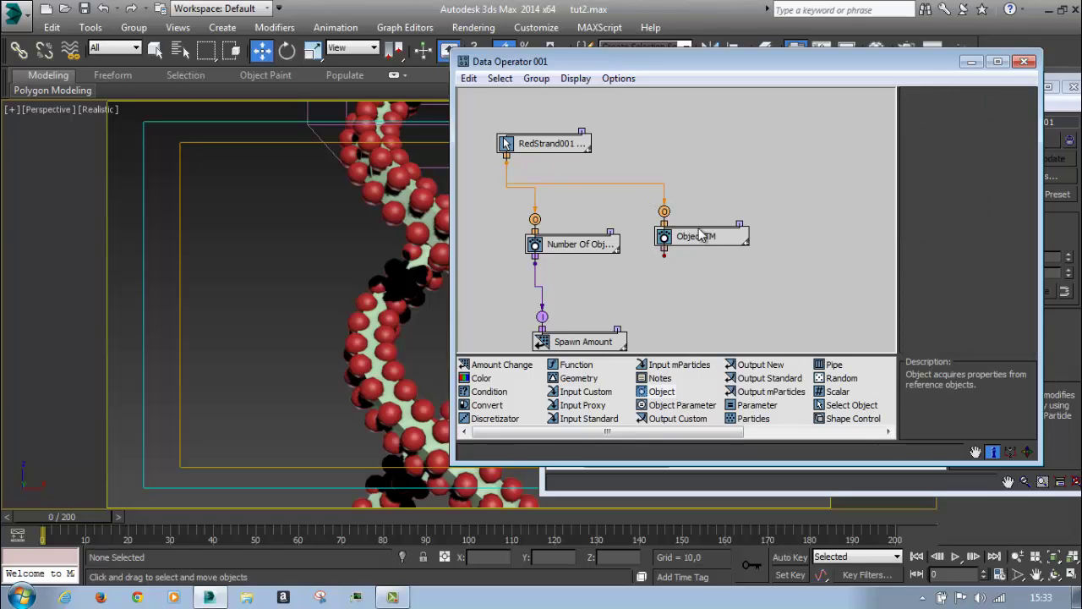
{"action": "left_click_drag", "start_coordinate": [698, 239], "coordinate": [699, 251]}
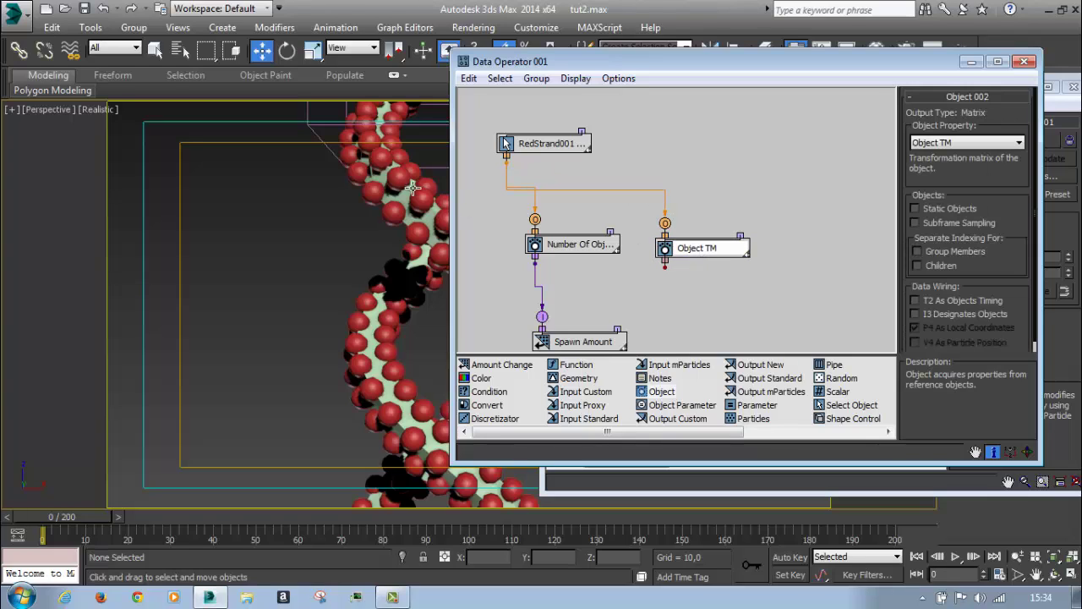
{"action": "left_click", "coordinate": [913, 327]}
{"action": "left_click", "coordinate": [976, 318]}
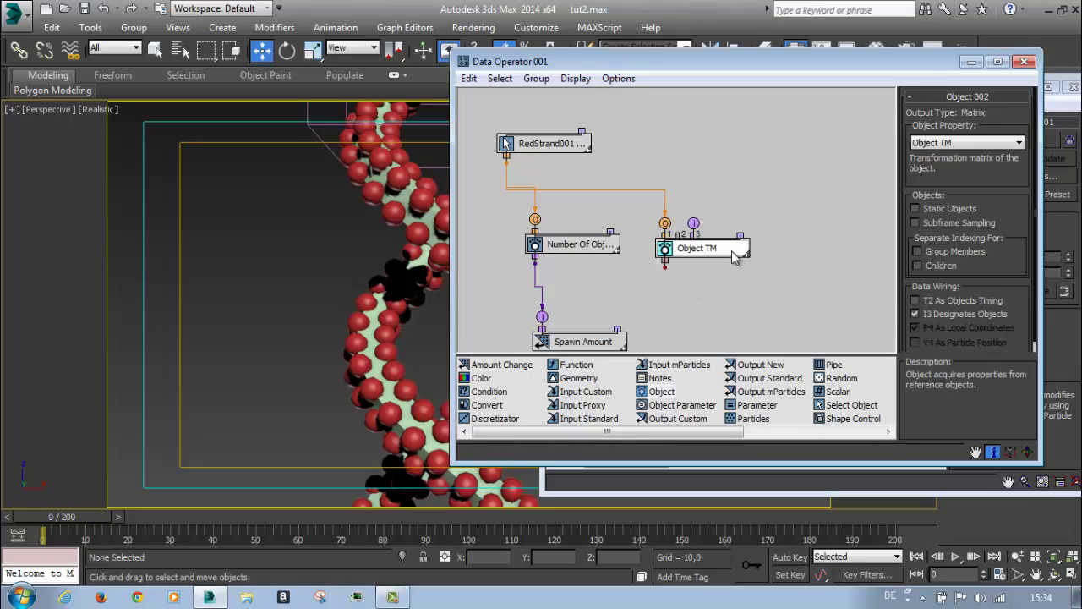
{"action": "left_click_drag", "start_coordinate": [732, 252], "coordinate": [723, 266]}
{"action": "left_click_drag", "start_coordinate": [606, 423], "coordinate": [723, 132]}
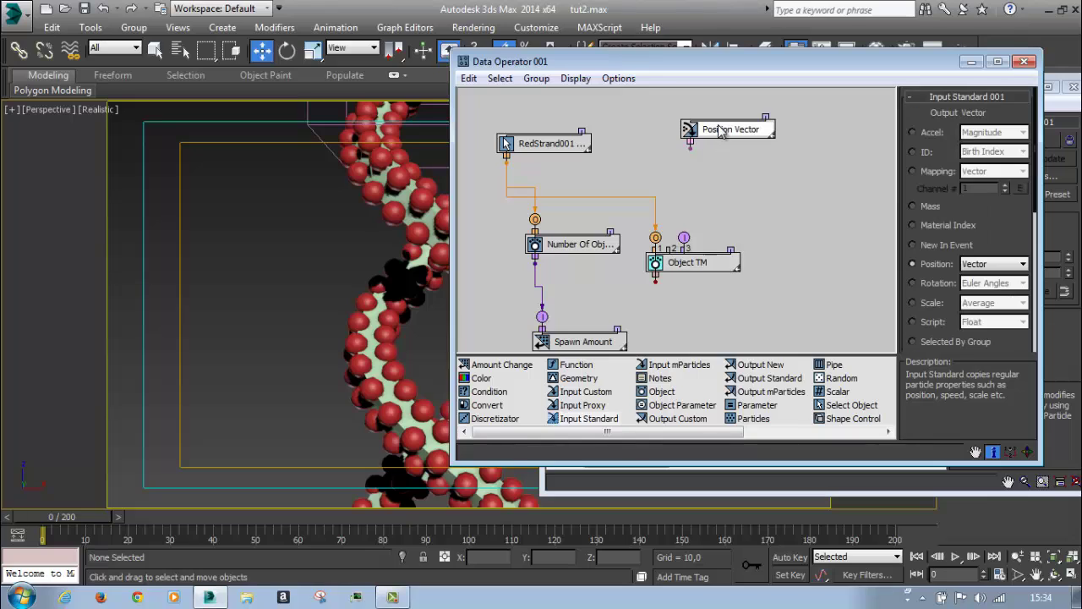
Set Input Standard to output Birth Index and wire it into Object TM's I3 input
{"action": "left_click", "coordinate": [923, 153]}
{"action": "left_click", "coordinate": [993, 151]}
{"action": "left_click", "coordinate": [985, 164]}
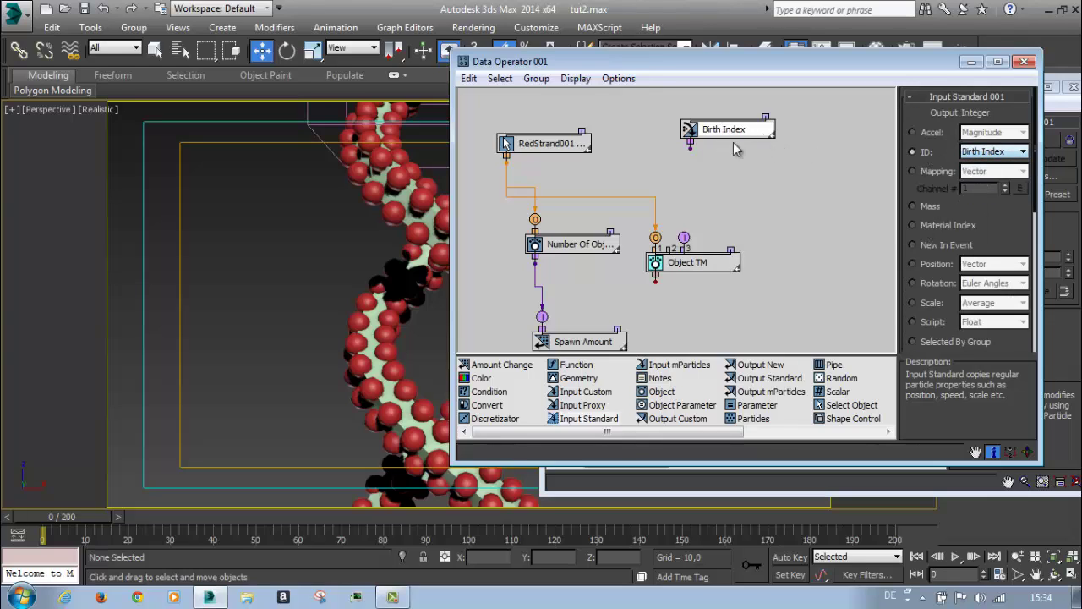
{"action": "left_click_drag", "start_coordinate": [689, 148], "coordinate": [689, 150]}
{"action": "left_click_drag", "start_coordinate": [685, 247], "coordinate": [684, 237]}
{"action": "left_click_drag", "start_coordinate": [699, 134], "coordinate": [653, 130]}
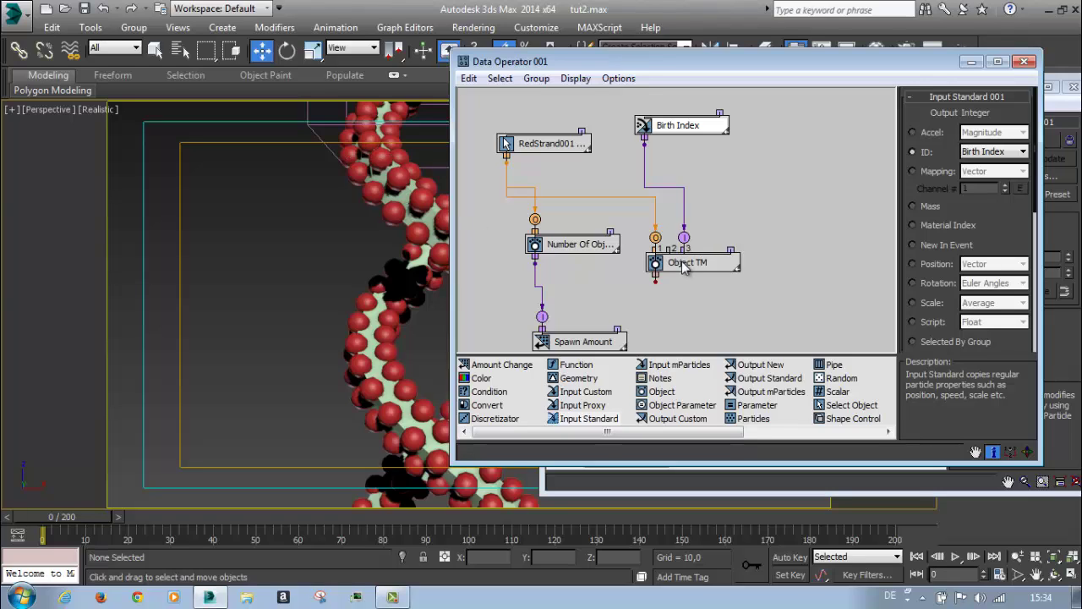
{"action": "left_click_drag", "start_coordinate": [683, 266], "coordinate": [667, 260]}
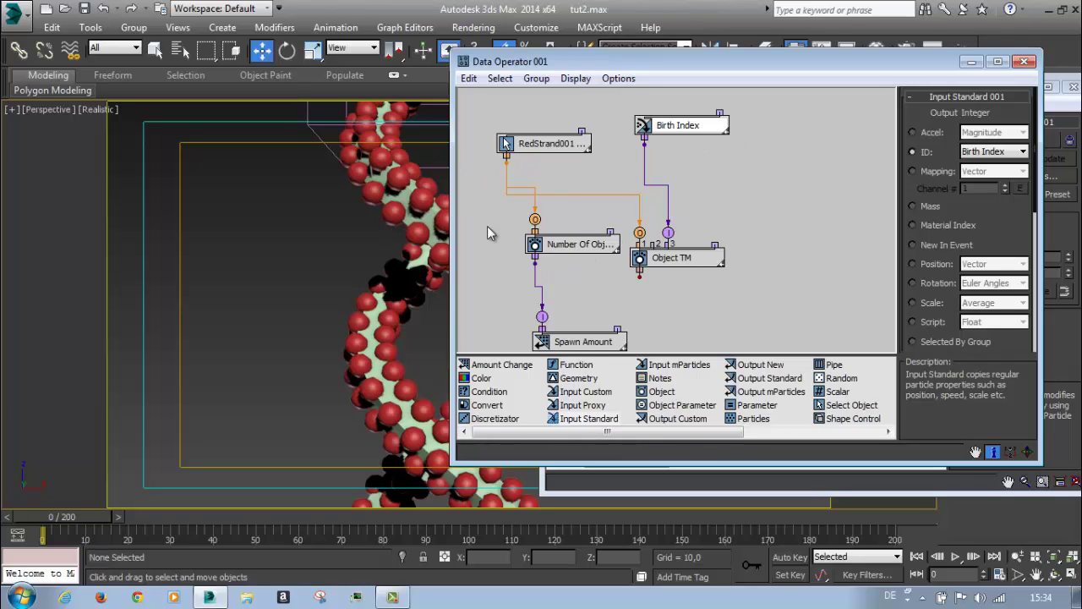
{"action": "left_click_drag", "start_coordinate": [704, 257], "coordinate": [713, 243]}
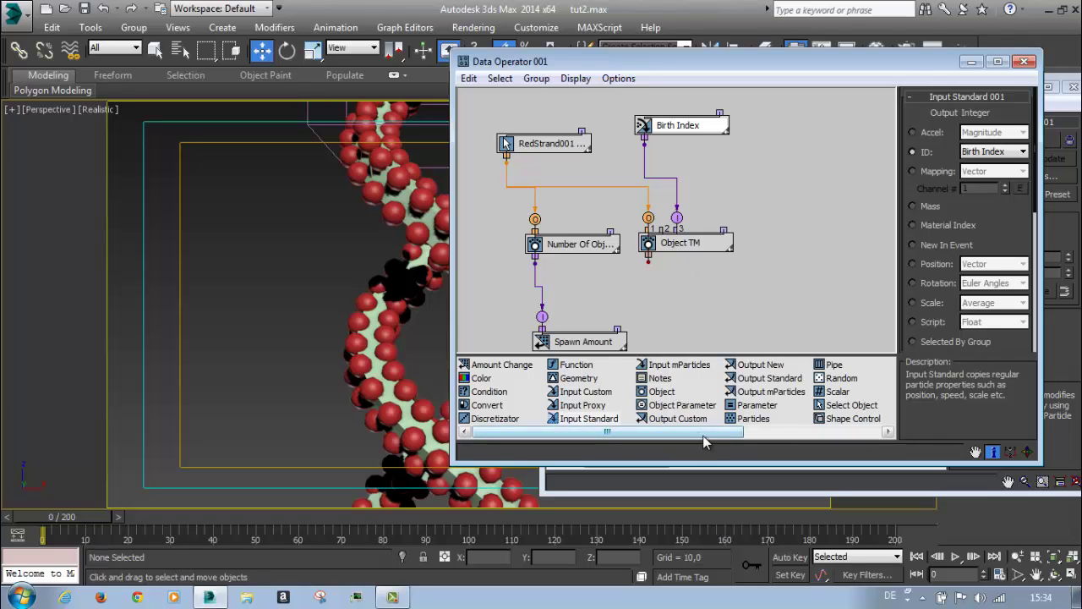
Add an Output Standard node to the data graph and choose Script with type Vector
{"action": "left_click_drag", "start_coordinate": [735, 380], "coordinate": [741, 305]}
{"action": "scroll", "coordinate": [720, 212], "scroll_direction": "down", "scroll_amount": 2}
{"action": "left_click_drag", "start_coordinate": [763, 213], "coordinate": [771, 237]}
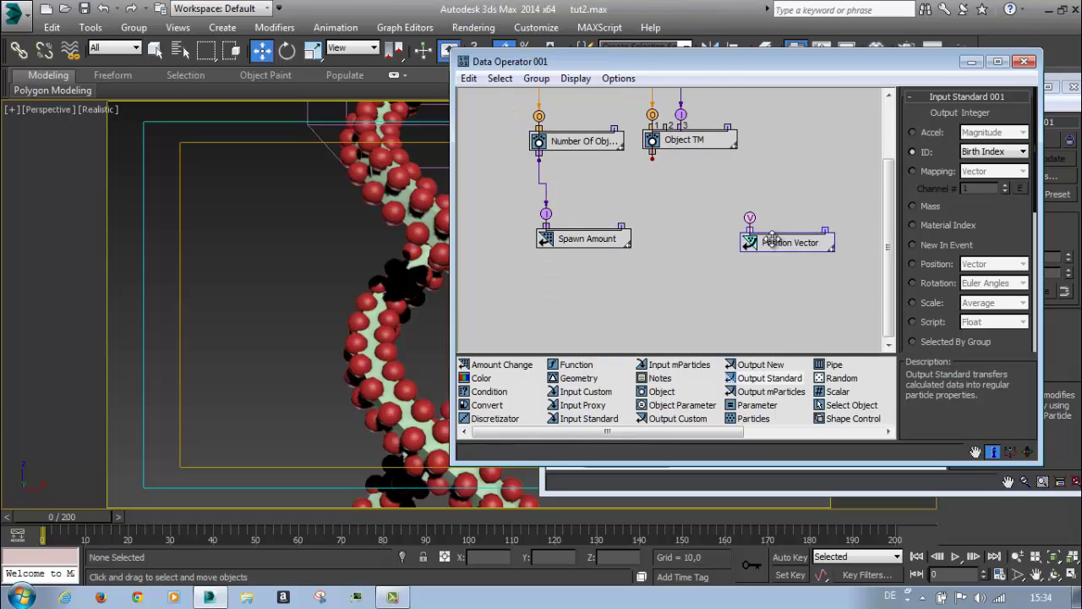
{"action": "left_click_drag", "start_coordinate": [903, 261], "coordinate": [904, 204]}
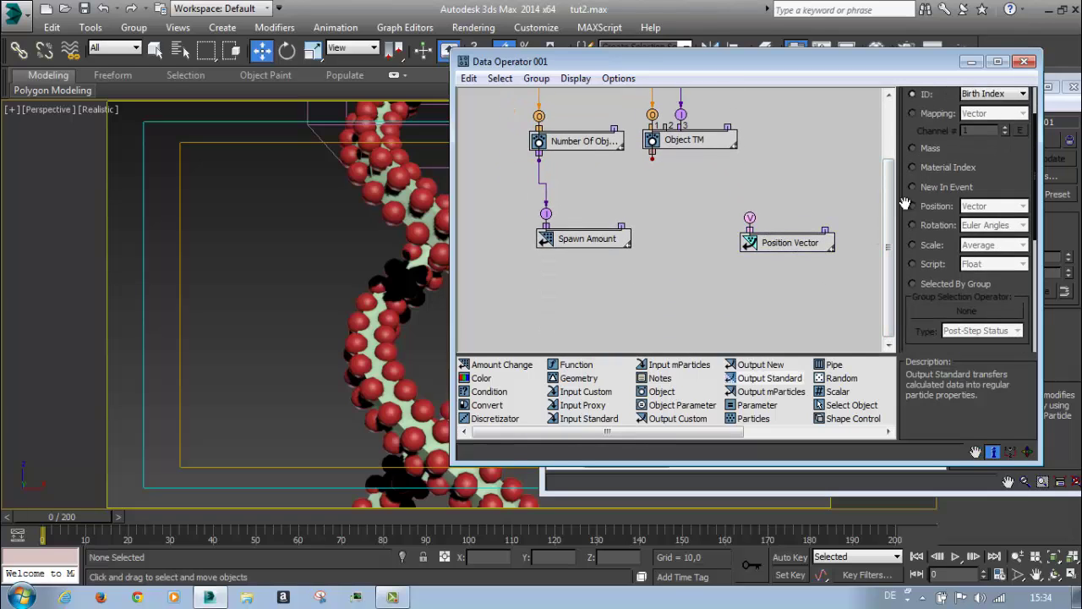
{"action": "left_click", "coordinate": [913, 264]}
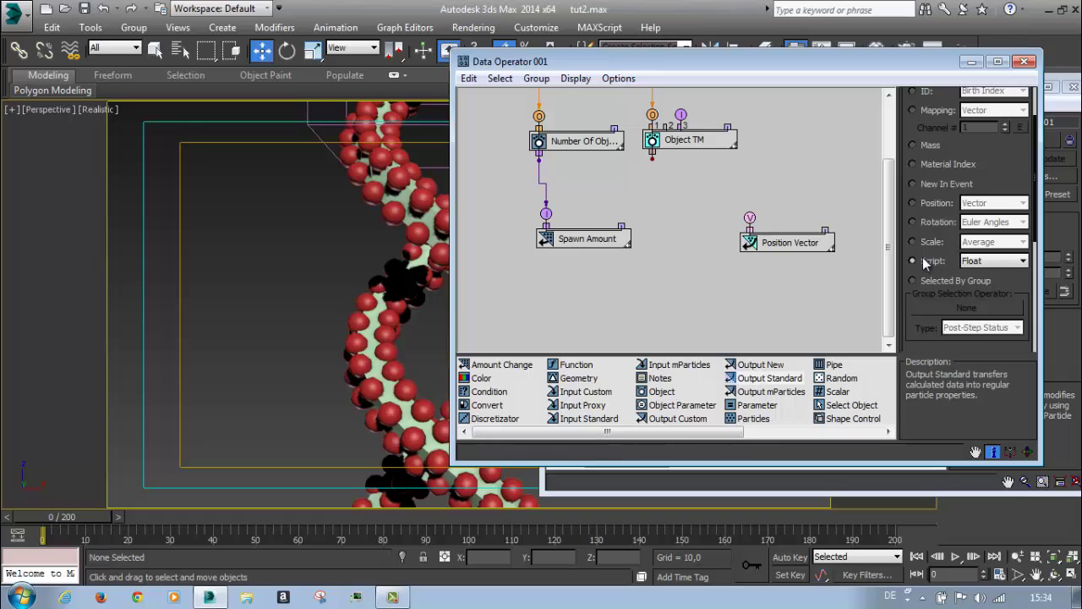
{"action": "left_click", "coordinate": [1002, 266]}
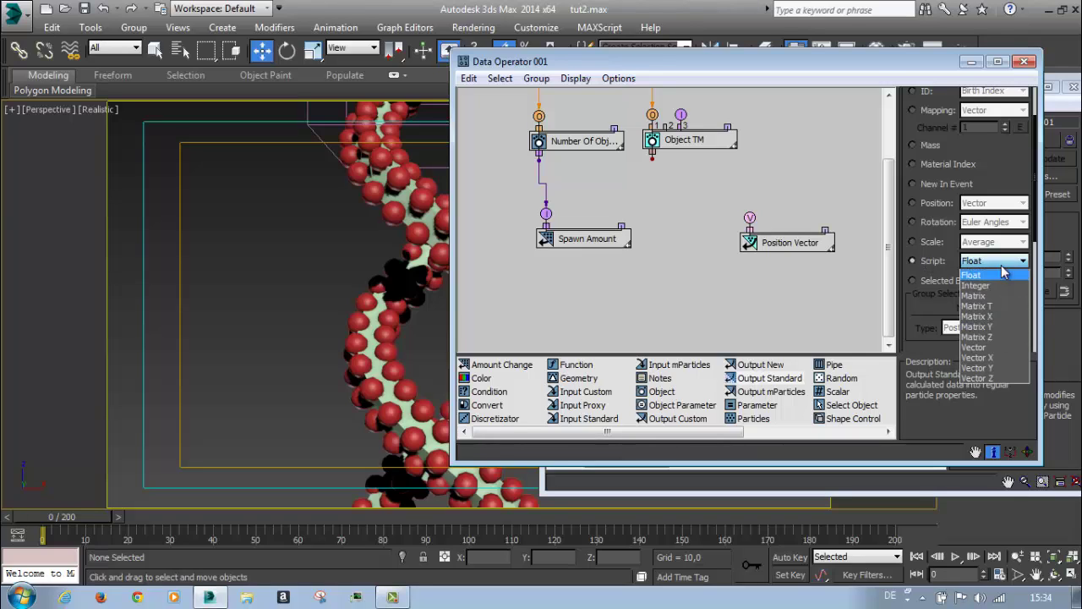
{"action": "left_click", "coordinate": [989, 348]}
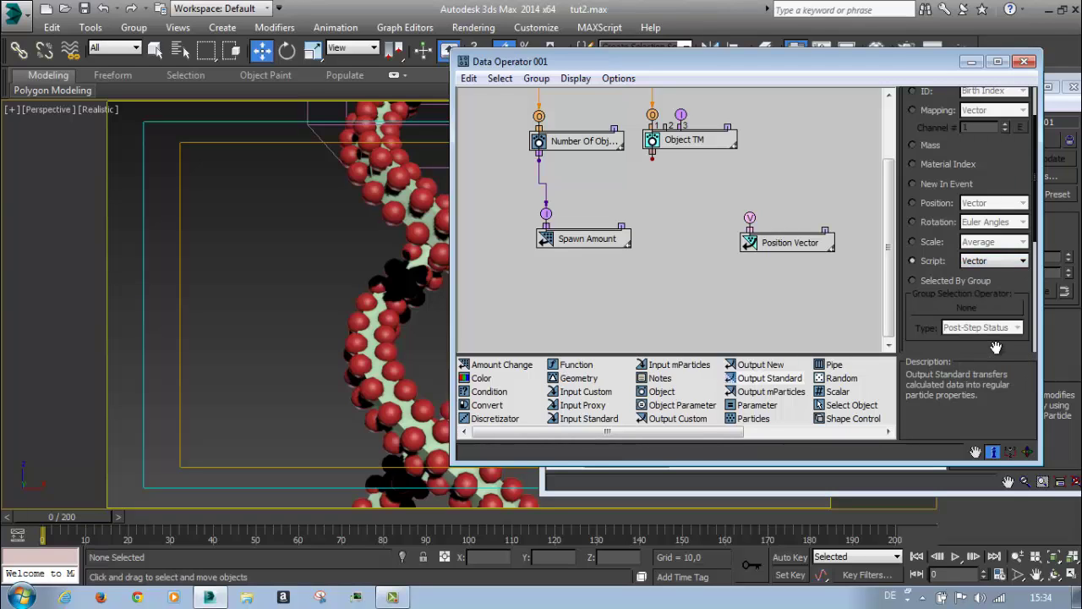
Set the top Input Standard back to Birth Index and rewire it to Object TM's index
{"action": "scroll", "coordinate": [706, 254], "scroll_direction": "up", "scroll_amount": 1}
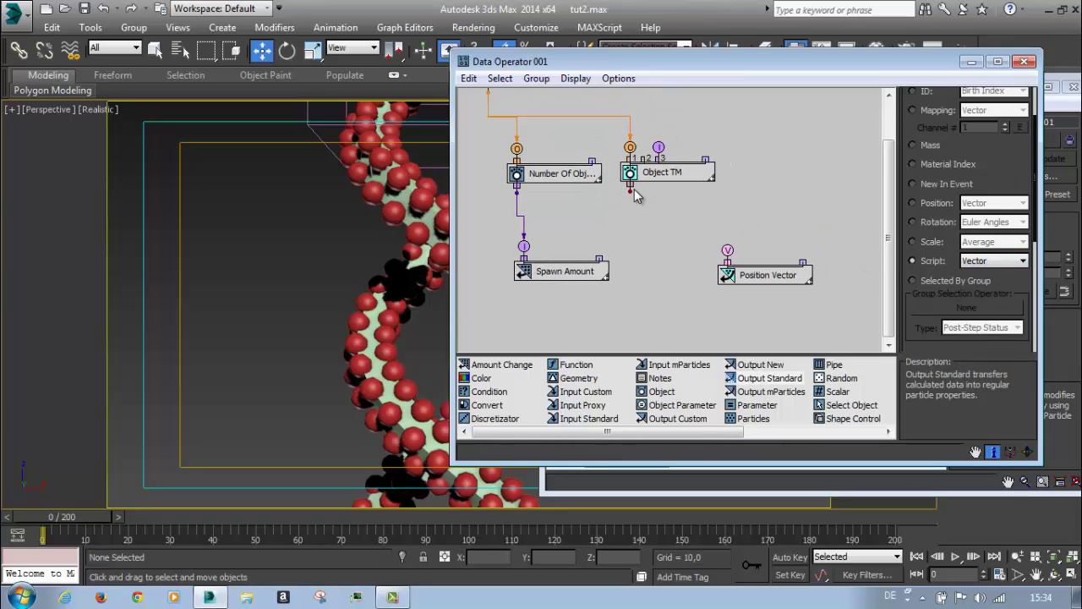
{"action": "scroll", "coordinate": [654, 203], "scroll_direction": "up", "scroll_amount": 2}
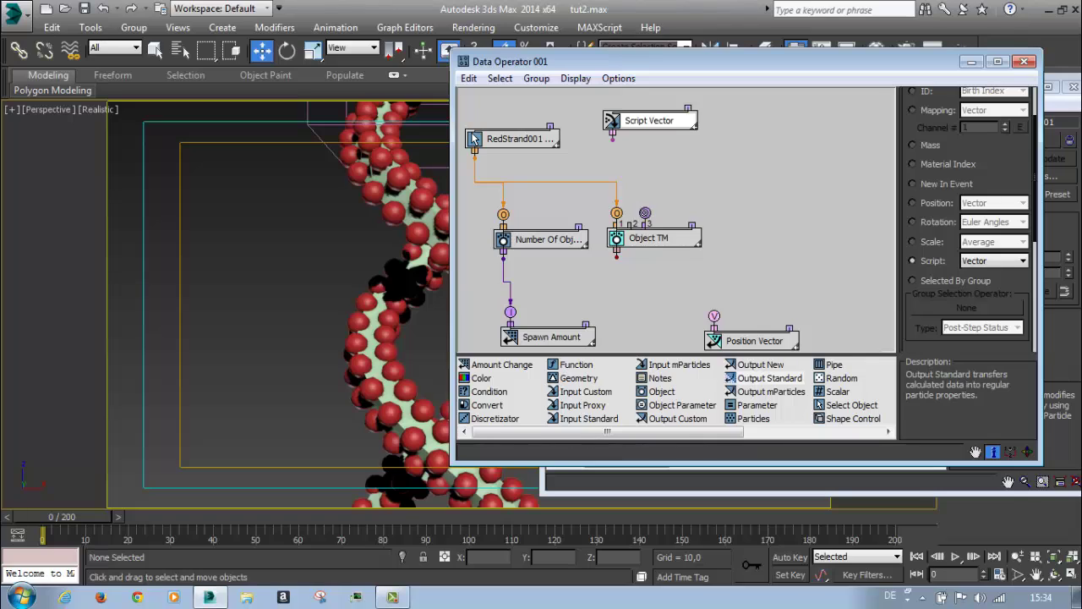
{"action": "left_click", "coordinate": [640, 123]}
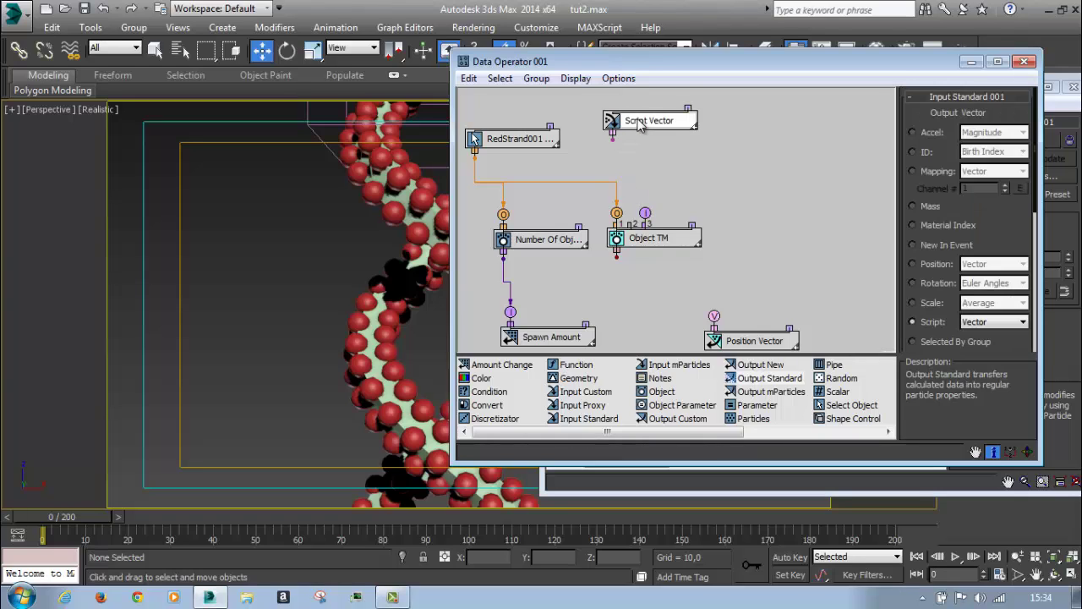
{"action": "left_click", "coordinate": [913, 152]}
{"action": "left_click_drag", "start_coordinate": [612, 140], "coordinate": [645, 213]}
Switch the Position Vector output node to write a Script Vector value
{"action": "left_click", "coordinate": [737, 340]}
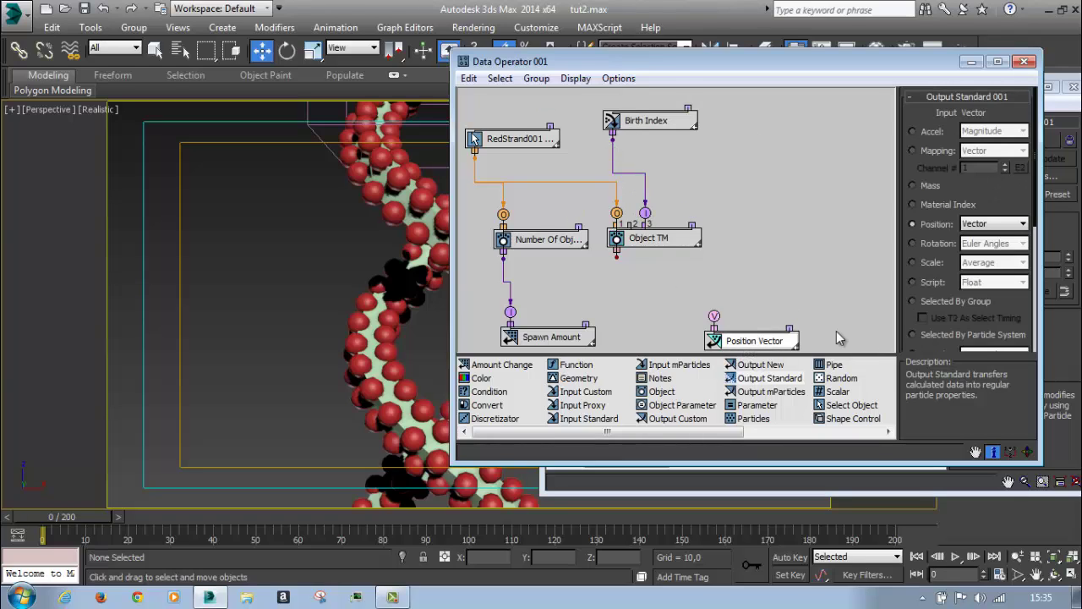
{"action": "left_click", "coordinate": [912, 281]}
{"action": "left_click", "coordinate": [991, 282]}
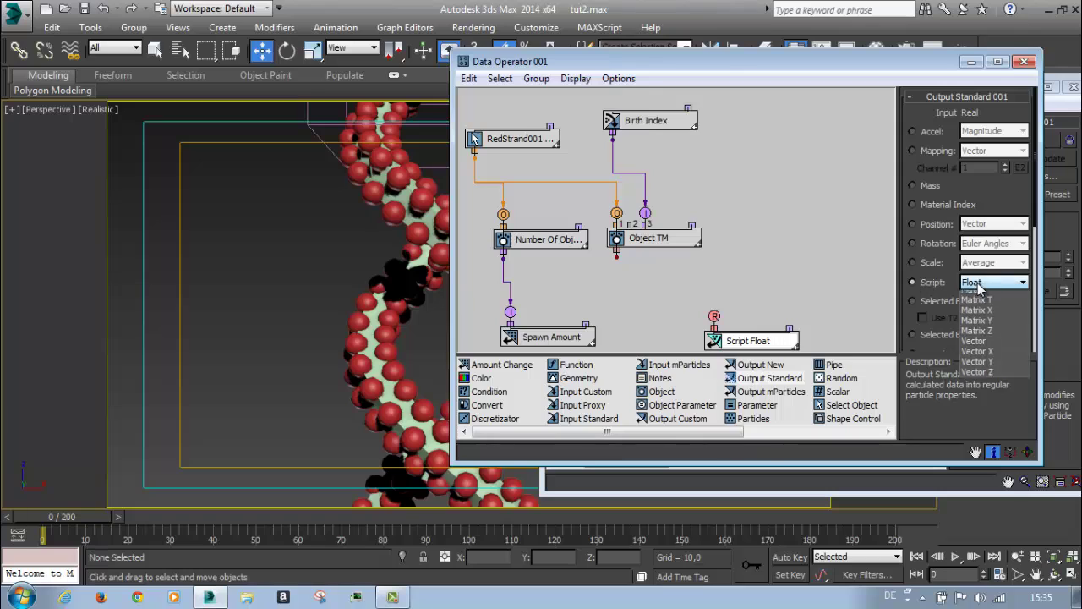
{"action": "left_click", "coordinate": [991, 372]}
{"action": "scroll", "coordinate": [700, 272], "scroll_direction": "down", "scroll_amount": 2}
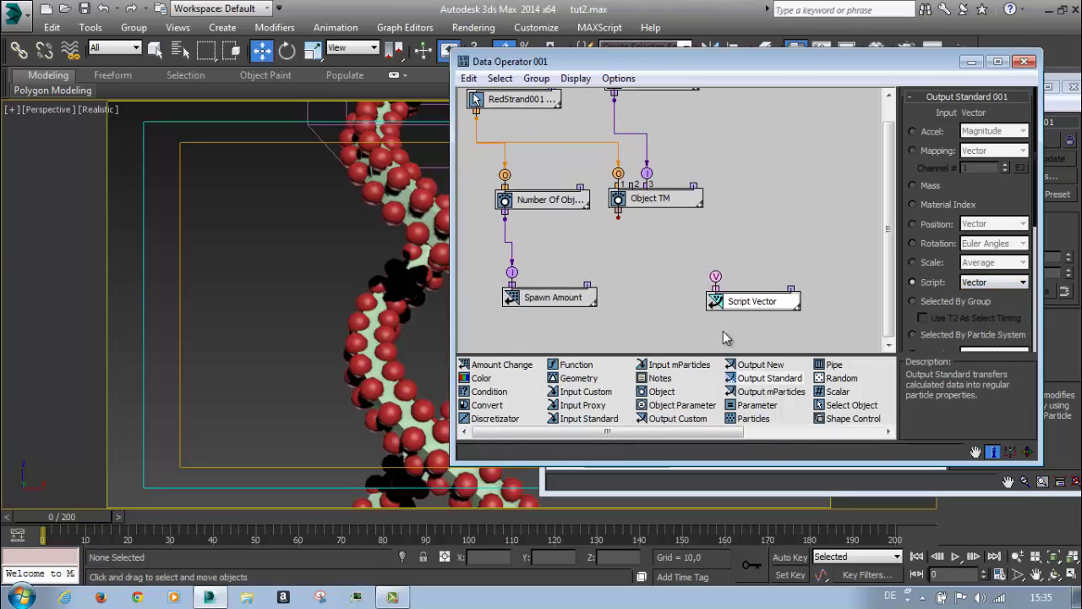
{"action": "left_click", "coordinate": [700, 272]}
Feed Object TM into Script Vector through a Matrix --> Vector converter and tidy the layout
{"action": "left_click", "coordinate": [658, 202]}
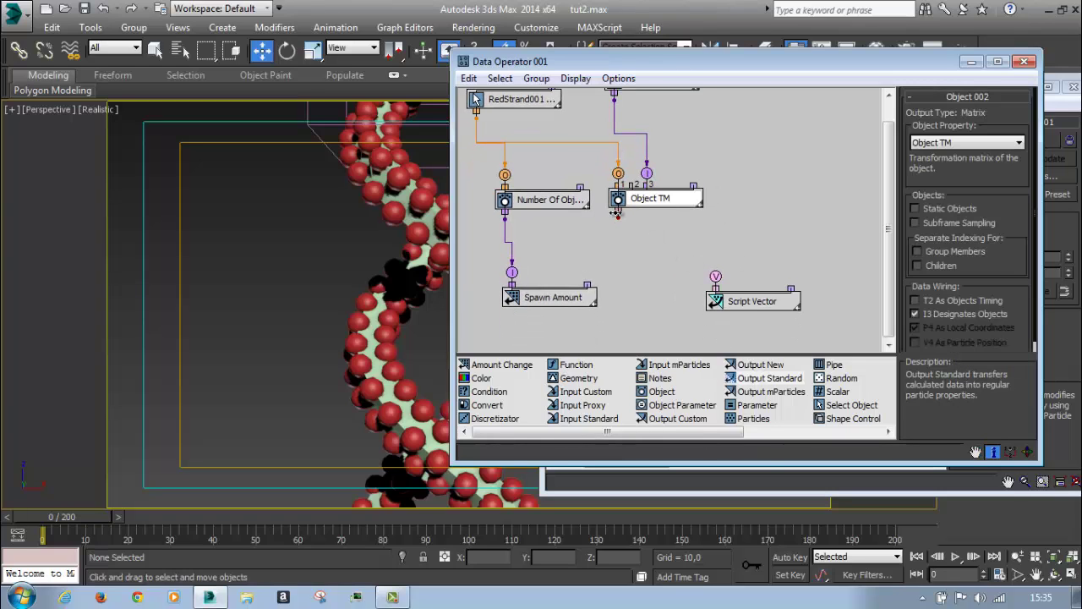
{"action": "left_click_drag", "start_coordinate": [617, 218], "coordinate": [715, 275]}
{"action": "left_click_drag", "start_coordinate": [706, 230], "coordinate": [732, 252]}
{"action": "middle_click_drag", "start_coordinate": [698, 273], "coordinate": [672, 247]}
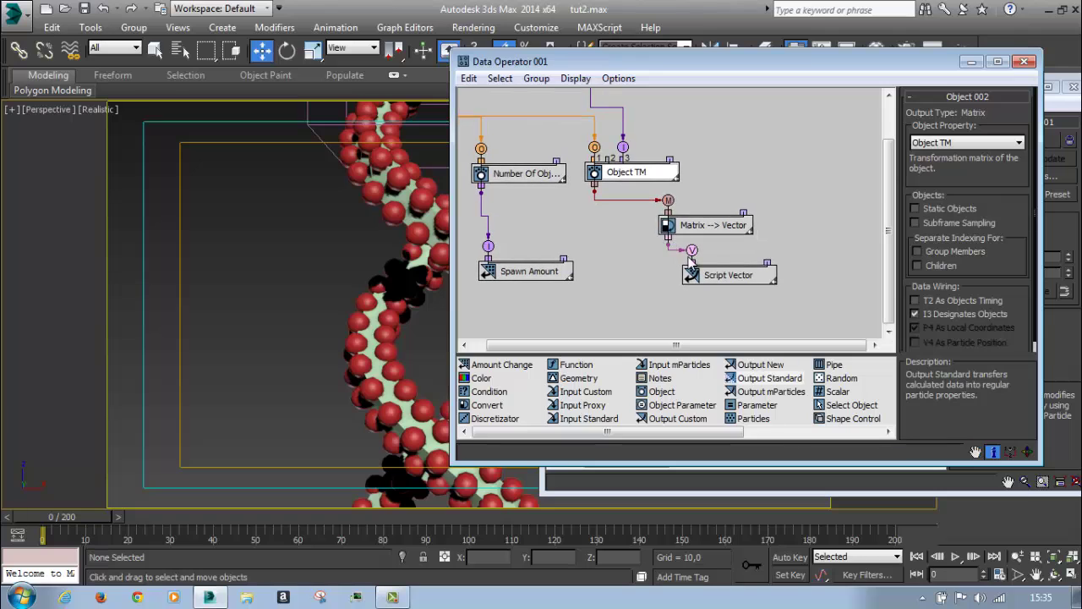
{"action": "left_click_drag", "start_coordinate": [729, 285], "coordinate": [790, 296]}
{"action": "middle_click_drag", "start_coordinate": [648, 238], "coordinate": [639, 278]}
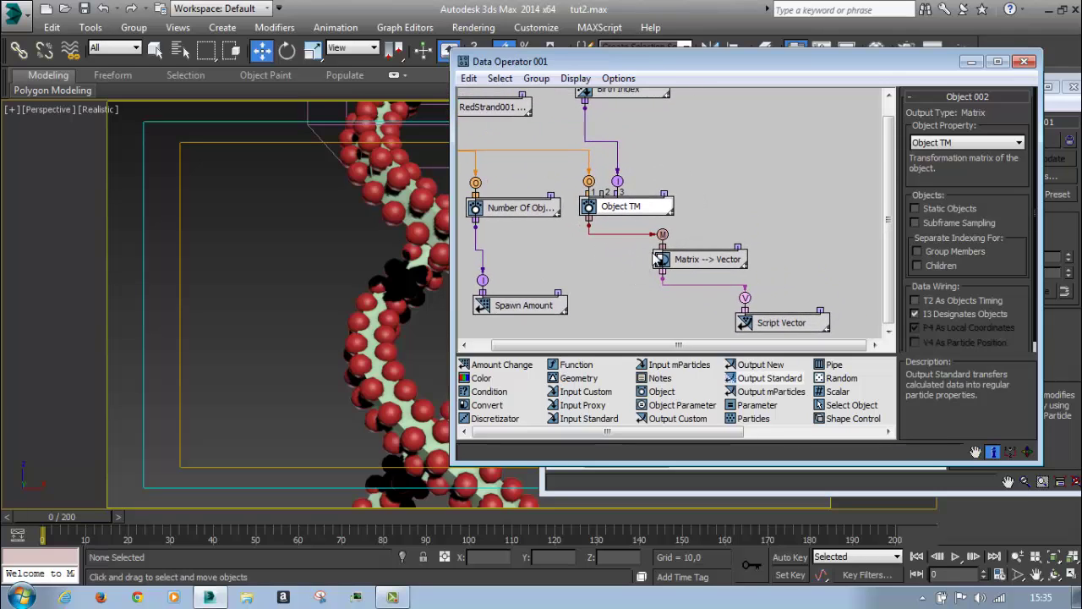
{"action": "left_click_drag", "start_coordinate": [668, 261], "coordinate": [684, 262]}
{"action": "middle_click_drag", "start_coordinate": [683, 263], "coordinate": [673, 240]}
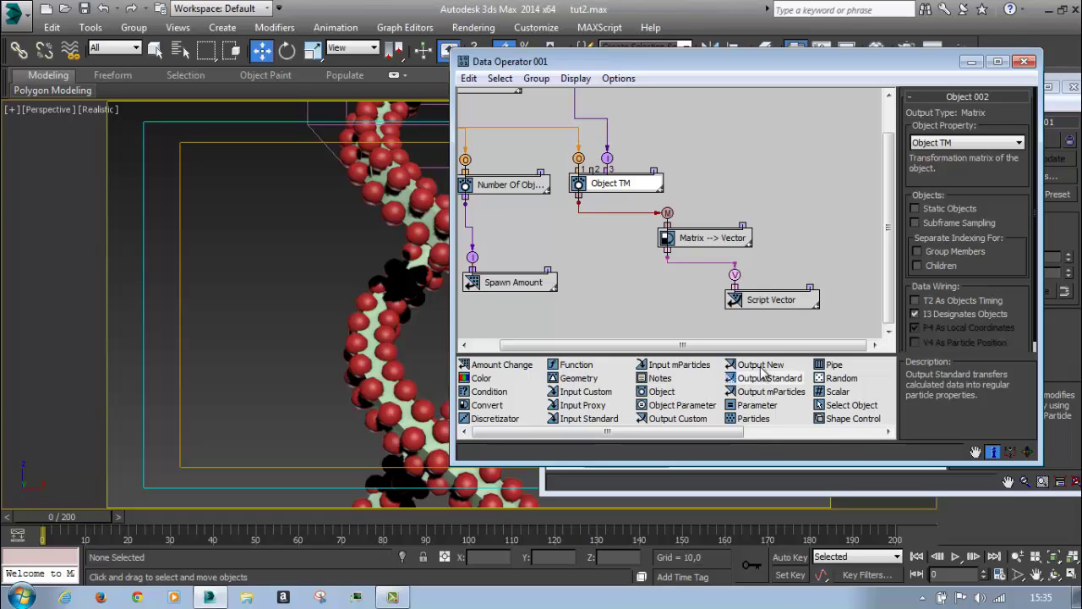
Add an Output New node and rename it OriginTM
{"action": "left_click_drag", "start_coordinate": [763, 372], "coordinate": [630, 313]}
{"action": "left_click", "coordinate": [628, 313]}
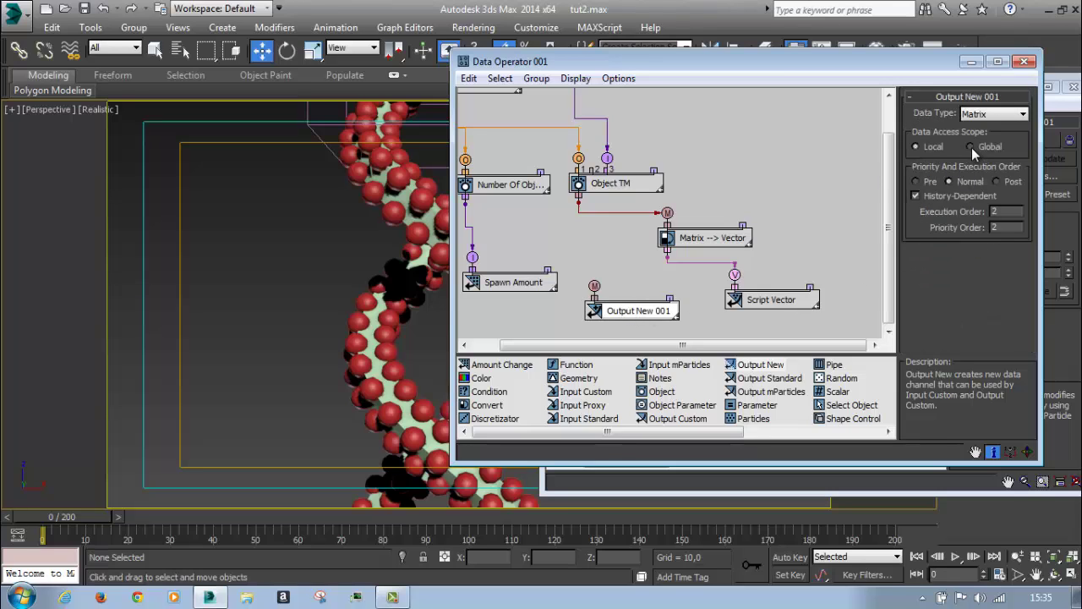
{"action": "right_click", "coordinate": [640, 310]}
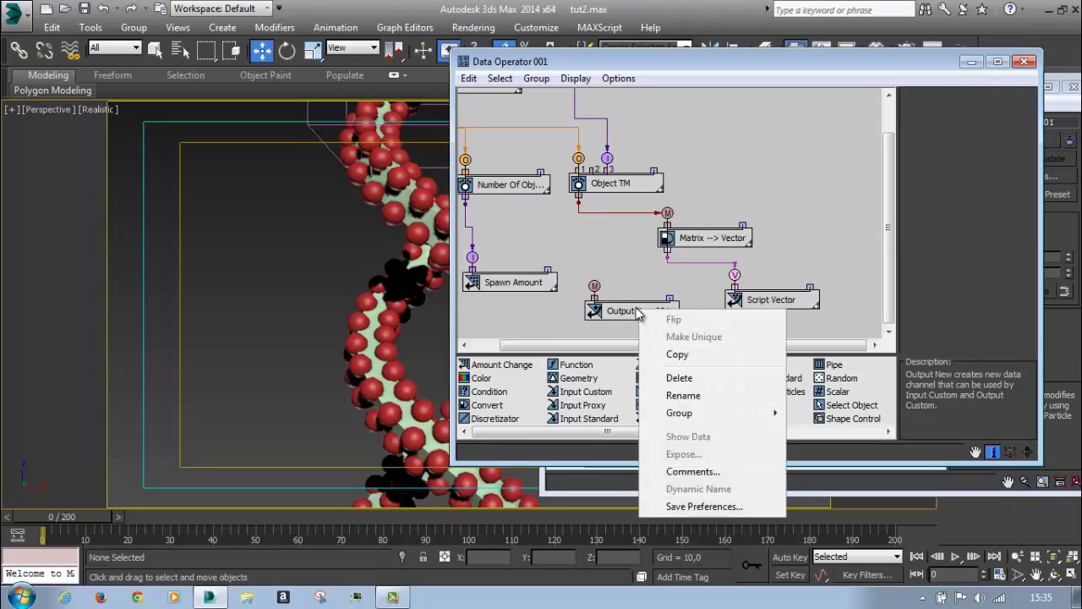
{"action": "left_click", "coordinate": [689, 396]}
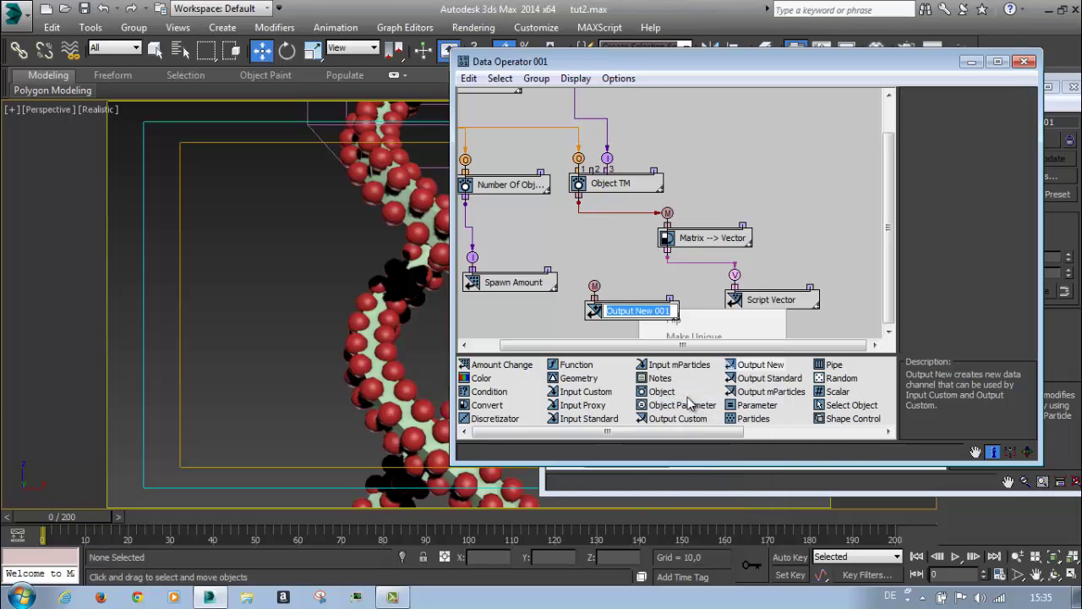
{"action": "type", "text": "OriginTM"}
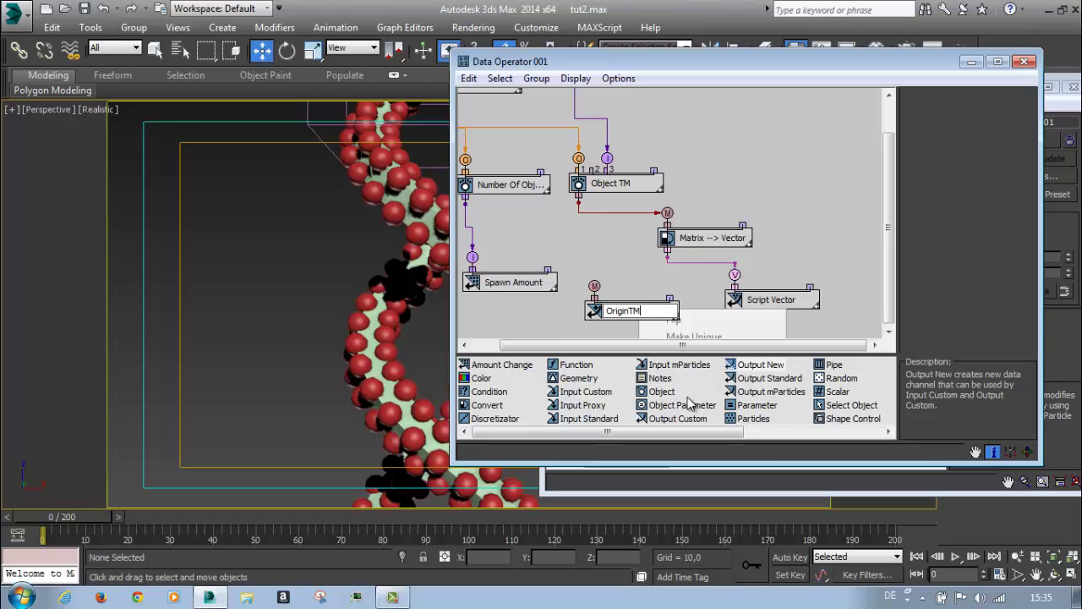
{"action": "key", "text": "Return"}
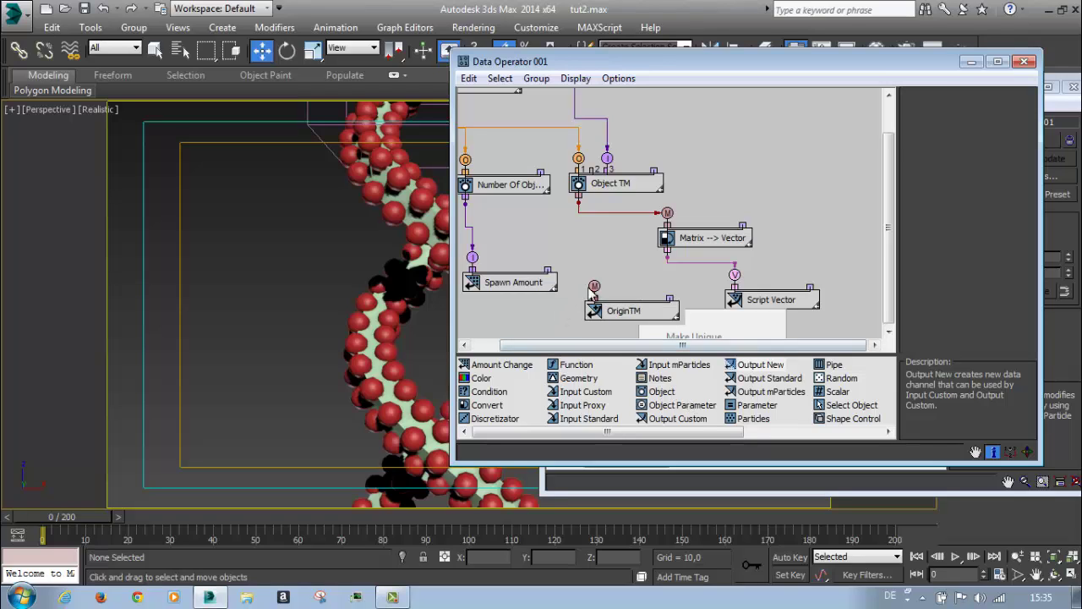
Wire Object TM into OriginTM and check the Spawn Amount, Script Vector and OriginTM outputs
{"action": "left_click_drag", "start_coordinate": [594, 286], "coordinate": [578, 201]}
{"action": "middle_click_drag", "start_coordinate": [576, 234], "coordinate": [602, 221]}
{"action": "left_click", "coordinate": [1010, 451]}
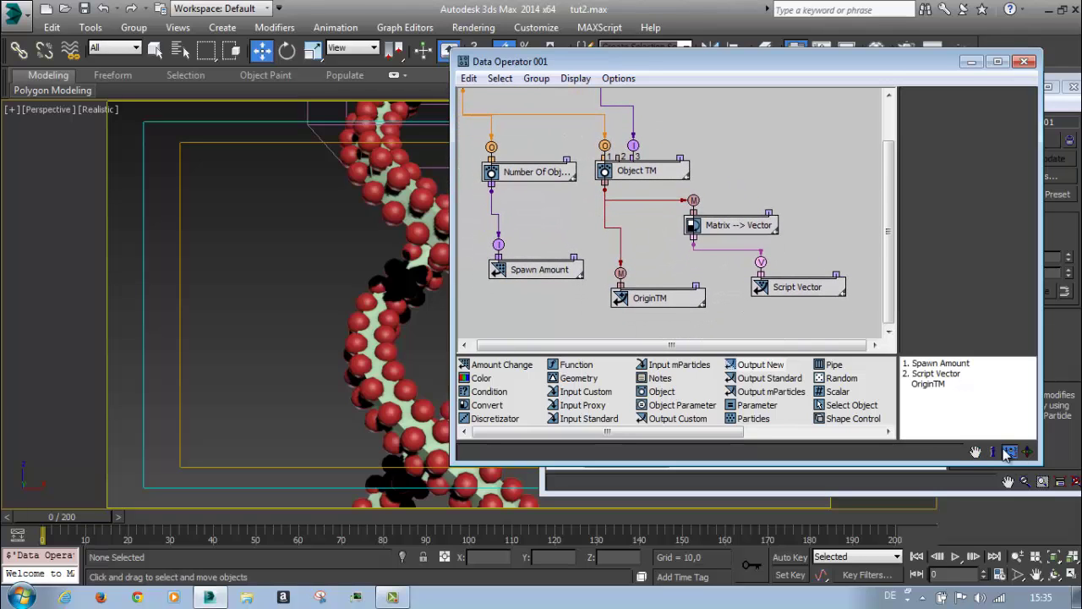
{"action": "left_click", "coordinate": [949, 364]}
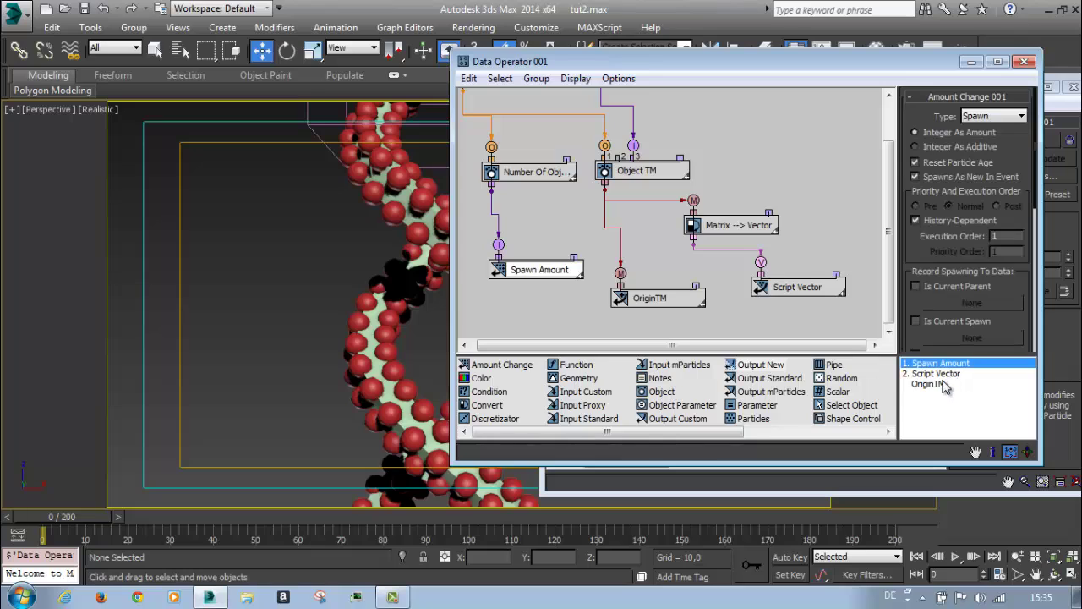
{"action": "left_click", "coordinate": [948, 374]}
{"action": "left_click", "coordinate": [930, 384]}
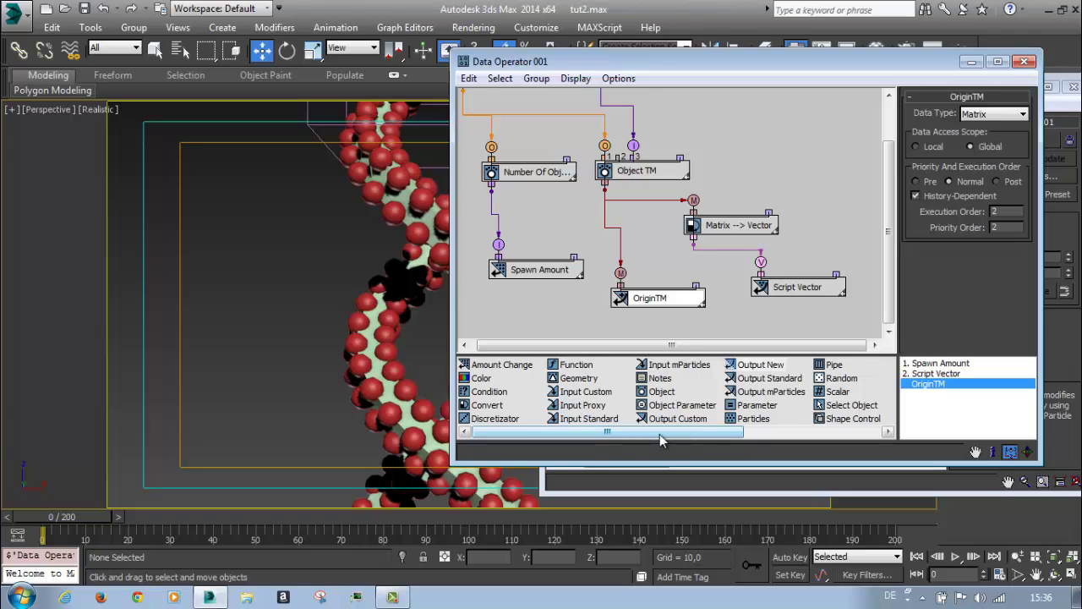
Add an Input Standard set to New In Event, wired to Script Vector, OriginTM and Spawn Amount
{"action": "left_click_drag", "start_coordinate": [588, 418], "coordinate": [757, 152]}
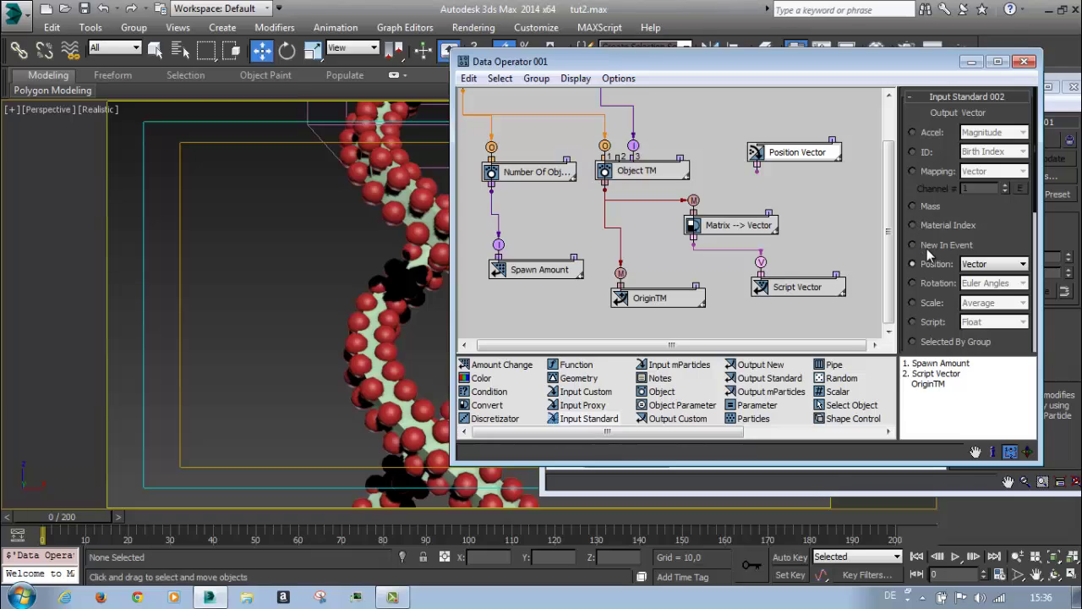
{"action": "left_click", "coordinate": [928, 245]}
{"action": "left_click_drag", "start_coordinate": [757, 170], "coordinate": [830, 222]}
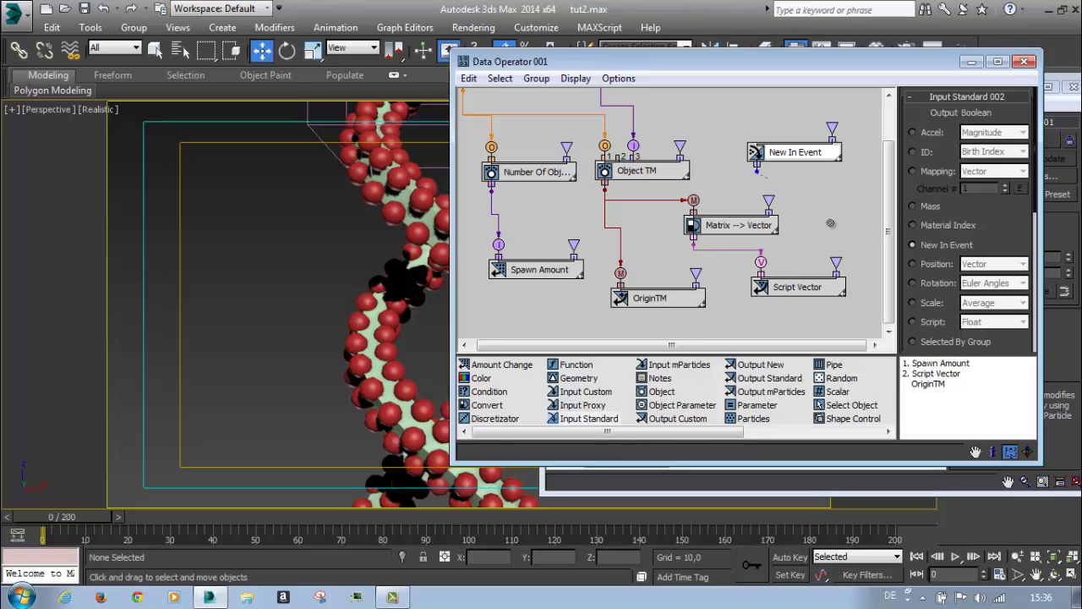
{"action": "left_click_drag", "start_coordinate": [837, 259], "coordinate": [836, 261]}
{"action": "left_click_drag", "start_coordinate": [713, 259], "coordinate": [696, 272]}
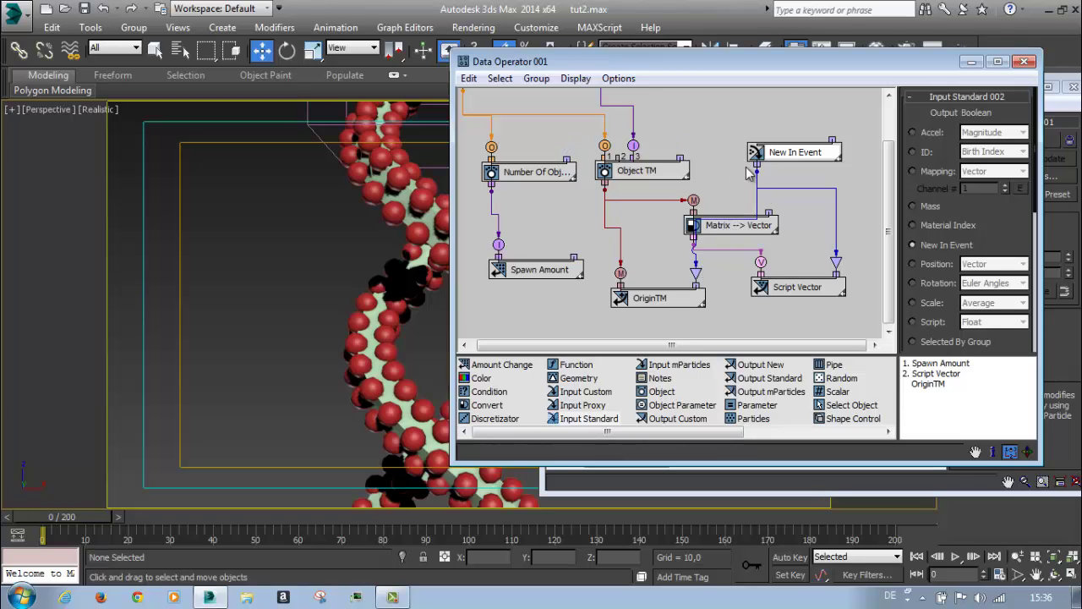
{"action": "left_click_drag", "start_coordinate": [757, 173], "coordinate": [574, 246]}
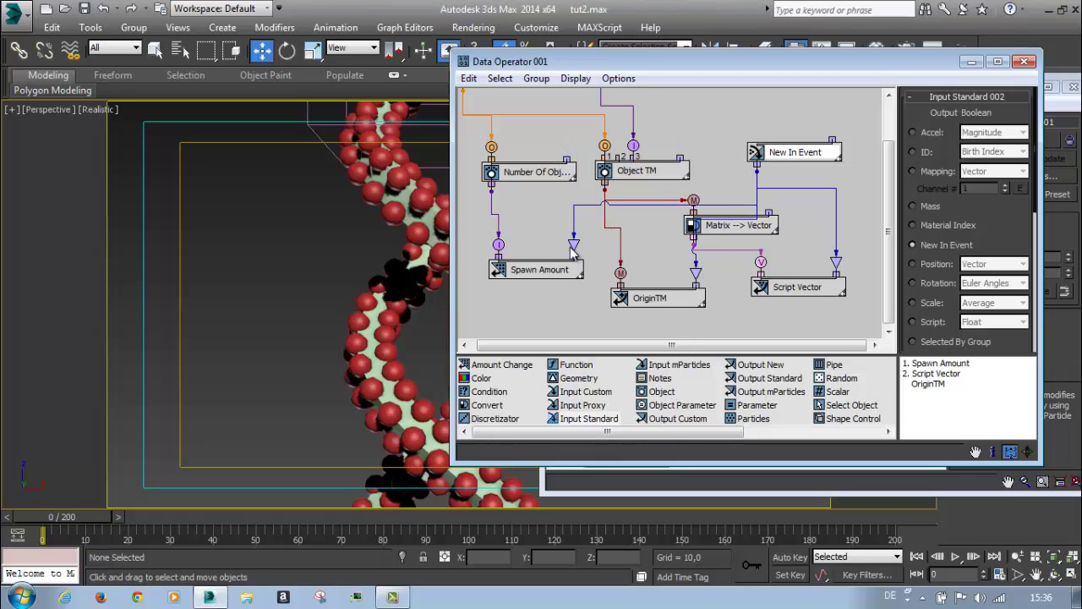
Close the data flow editor and hide the spheres in the 'red' selection set
{"action": "left_click", "coordinate": [1024, 62]}
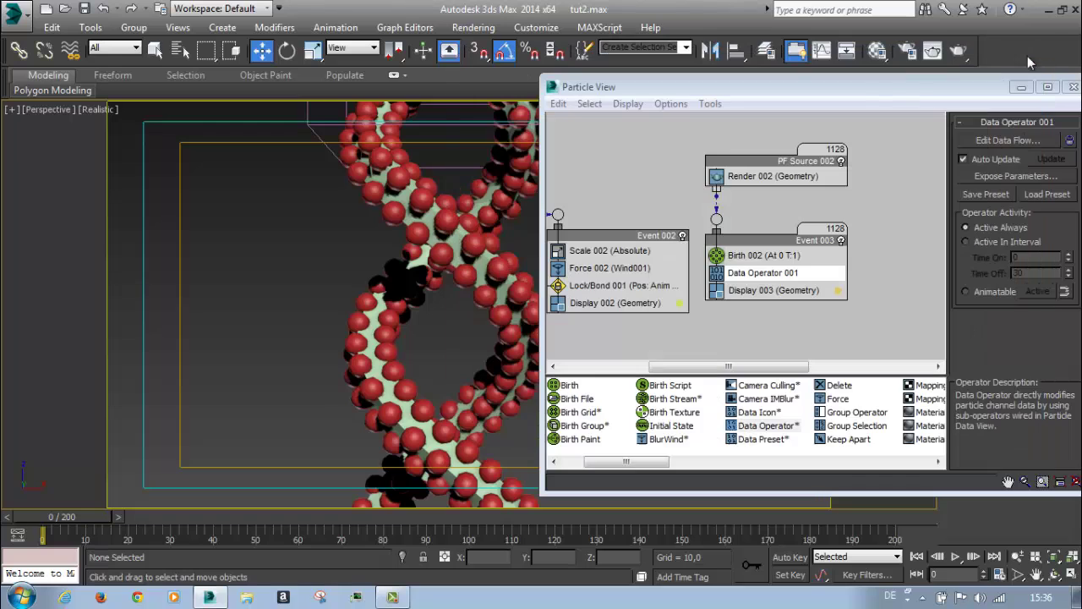
{"action": "left_click_drag", "start_coordinate": [860, 83], "coordinate": [840, 105]}
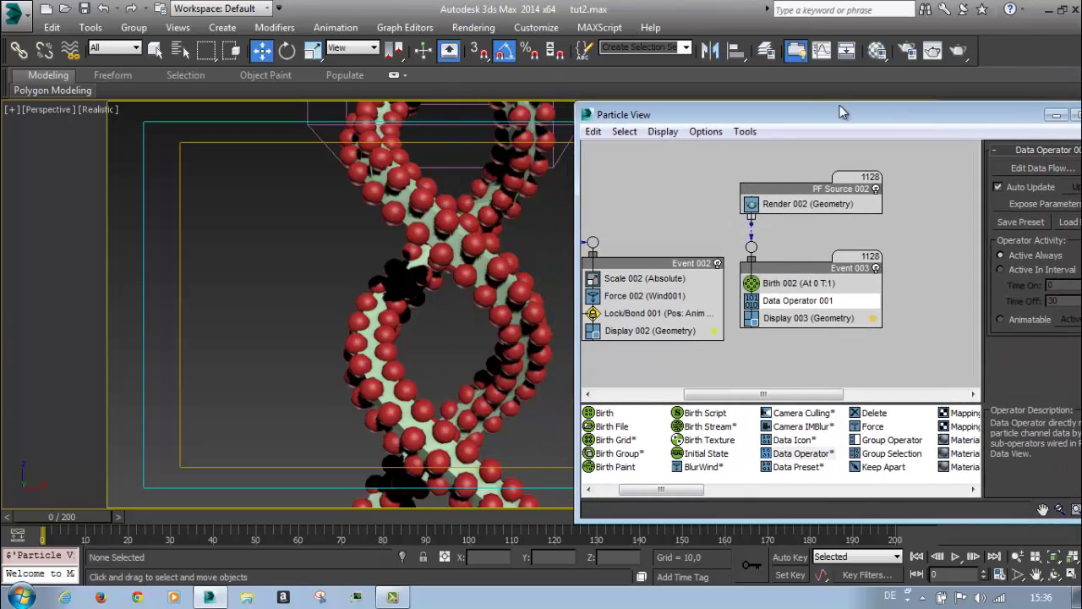
{"action": "left_click", "coordinate": [685, 48]}
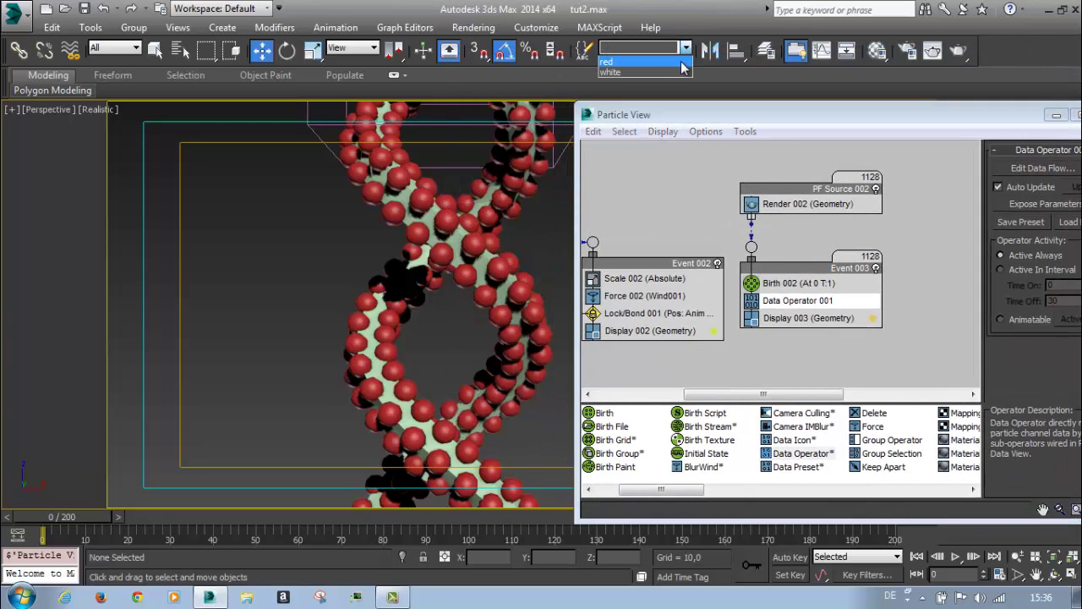
{"action": "left_click", "coordinate": [682, 62]}
{"action": "right_click", "coordinate": [492, 166]}
{"action": "left_click", "coordinate": [514, 124]}
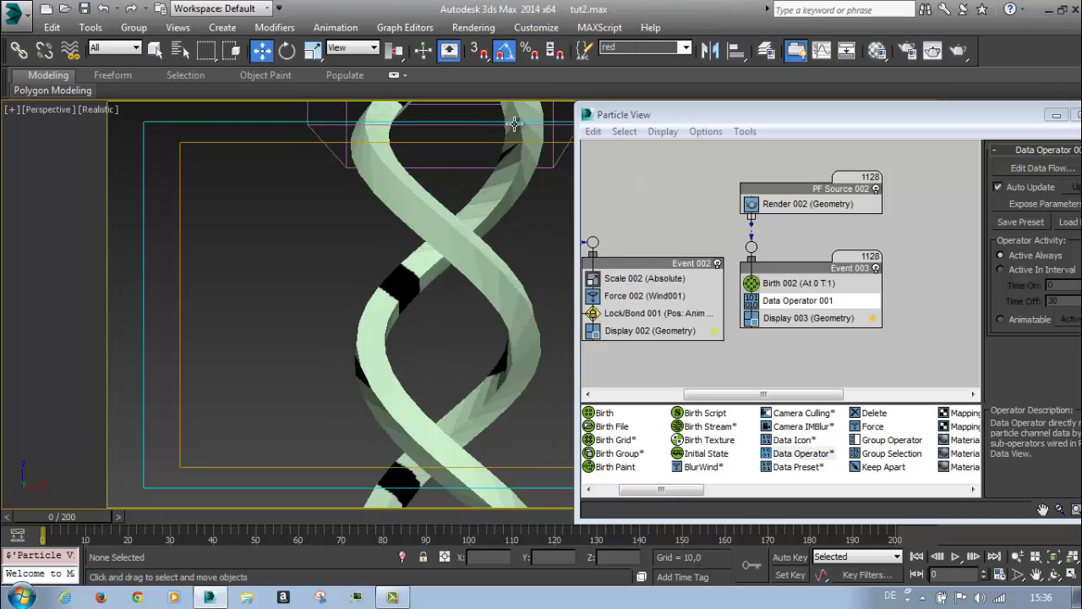
Drop a Force operator into Event 003 below Data Operator 001
{"action": "left_click_drag", "start_coordinate": [722, 114], "coordinate": [647, 43]}
{"action": "middle_click_drag", "start_coordinate": [689, 260], "coordinate": [668, 194]}
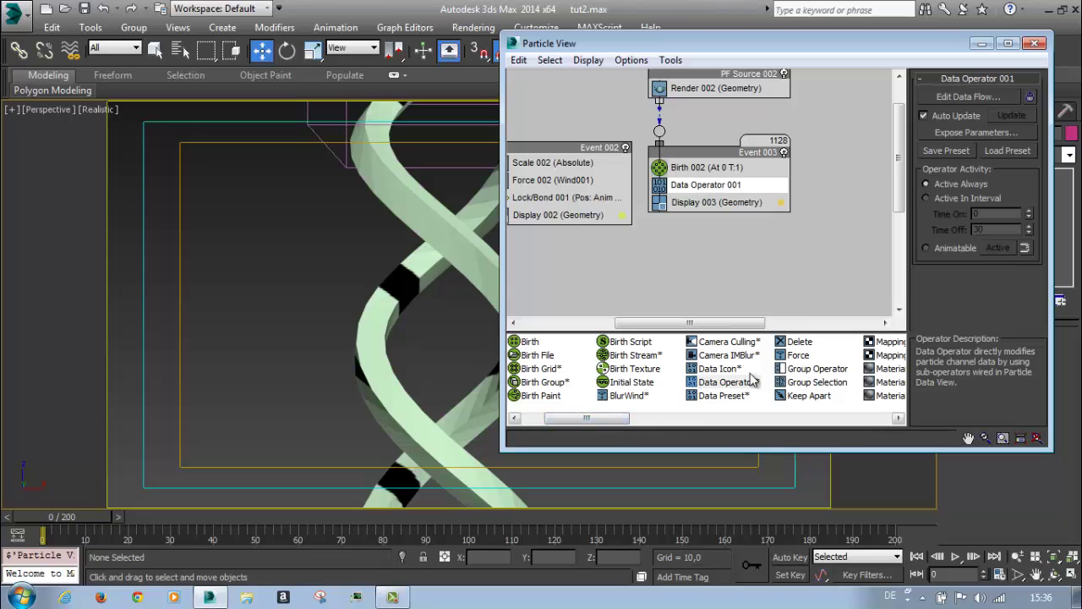
{"action": "left_click_drag", "start_coordinate": [795, 357], "coordinate": [714, 203]}
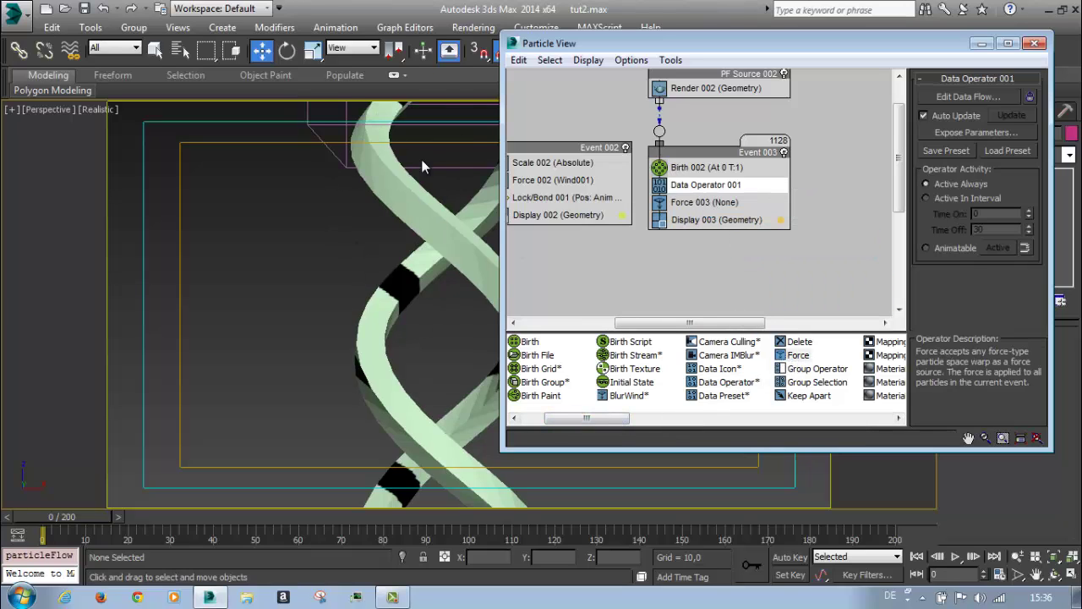
Assign Drag001 and Wind001 to Force 003 using By List
{"action": "left_click", "coordinate": [687, 204]}
{"action": "left_click", "coordinate": [958, 169]}
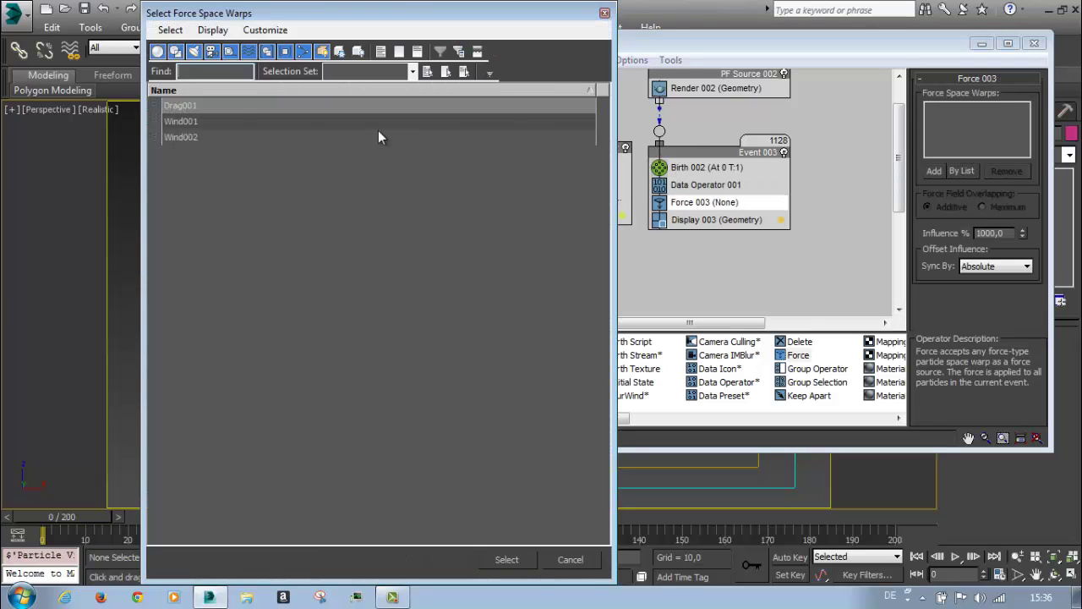
{"action": "left_click", "coordinate": [217, 106]}
{"action": "left_click_drag", "start_coordinate": [210, 118], "coordinate": [215, 104]}
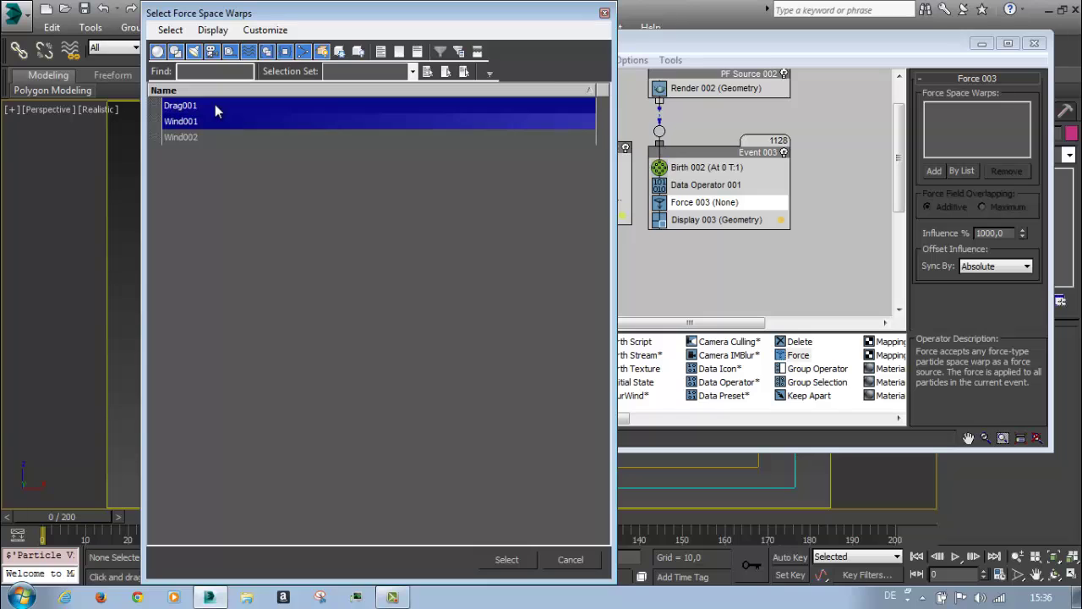
{"action": "left_click", "coordinate": [510, 562]}
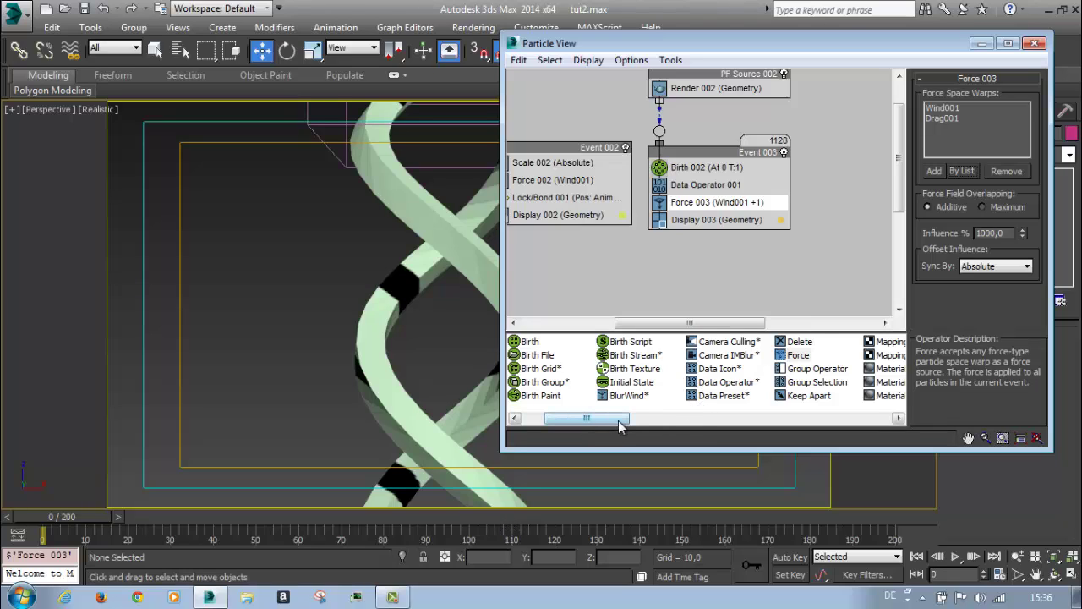
{"action": "left_click_drag", "start_coordinate": [617, 425], "coordinate": [679, 420]}
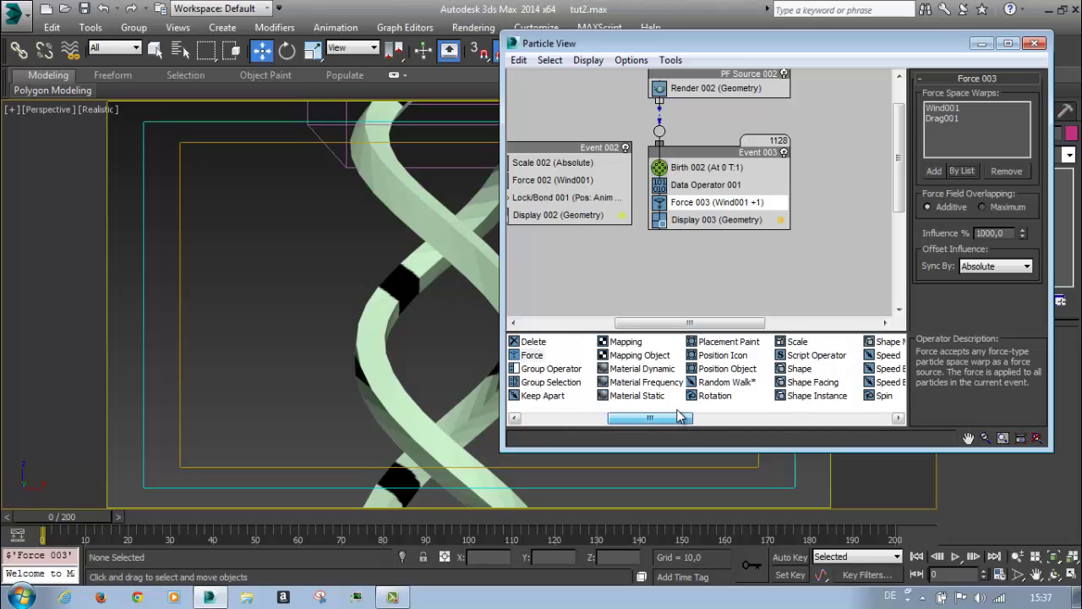
Add Scale 003 below Force 003, set to Relative First with a 0% scale factor
{"action": "left_click_drag", "start_coordinate": [784, 353], "coordinate": [715, 214]}
{"action": "left_click", "coordinate": [714, 218]}
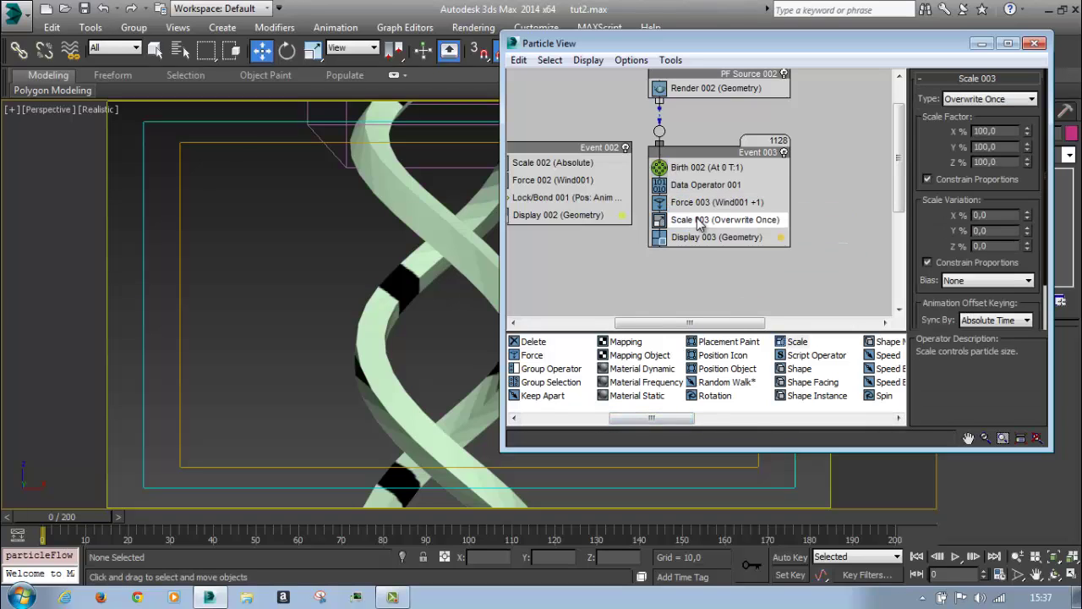
{"action": "left_click", "coordinate": [1002, 99]}
{"action": "left_click", "coordinate": [989, 144]}
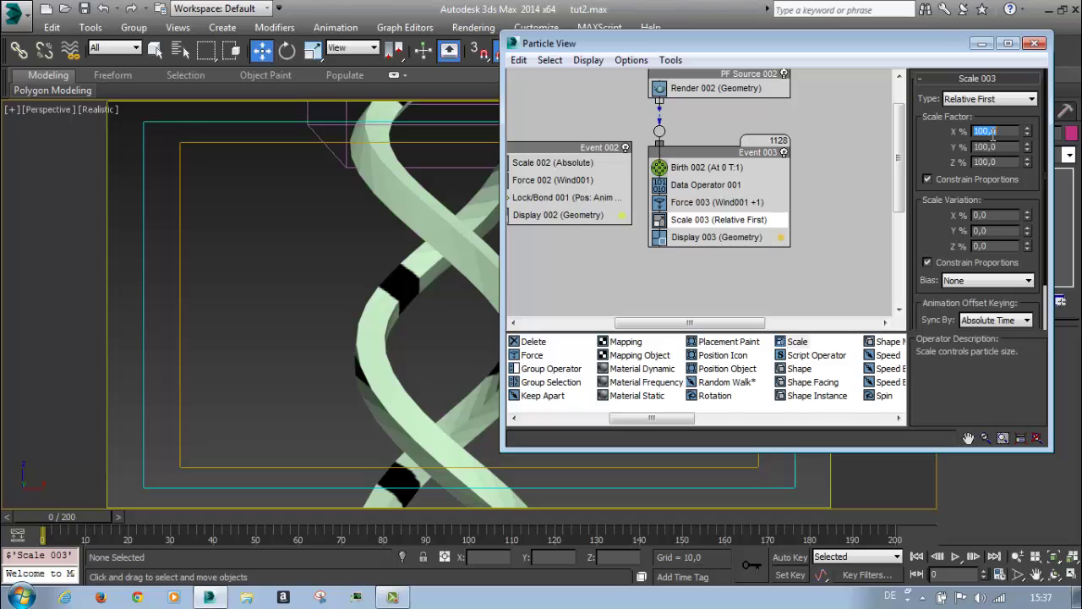
{"action": "type", "text": "0"}
{"action": "key", "text": "Return"}
{"action": "left_click", "coordinate": [705, 418]}
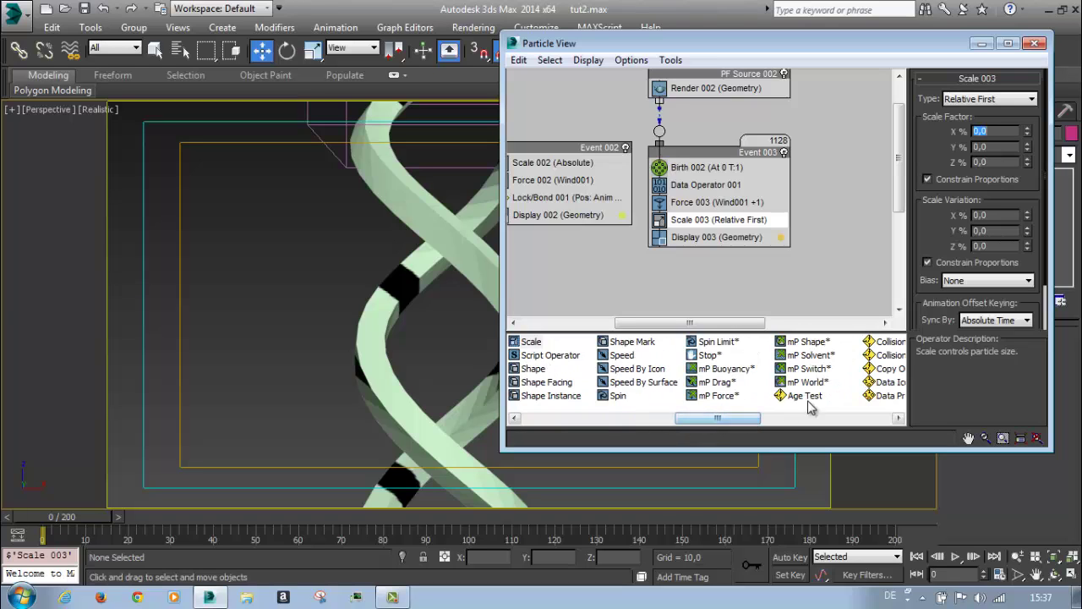
Add an Age Test after Scale 003 testing age over 1 with 0 variation
{"action": "left_click_drag", "start_coordinate": [808, 407], "coordinate": [708, 240]}
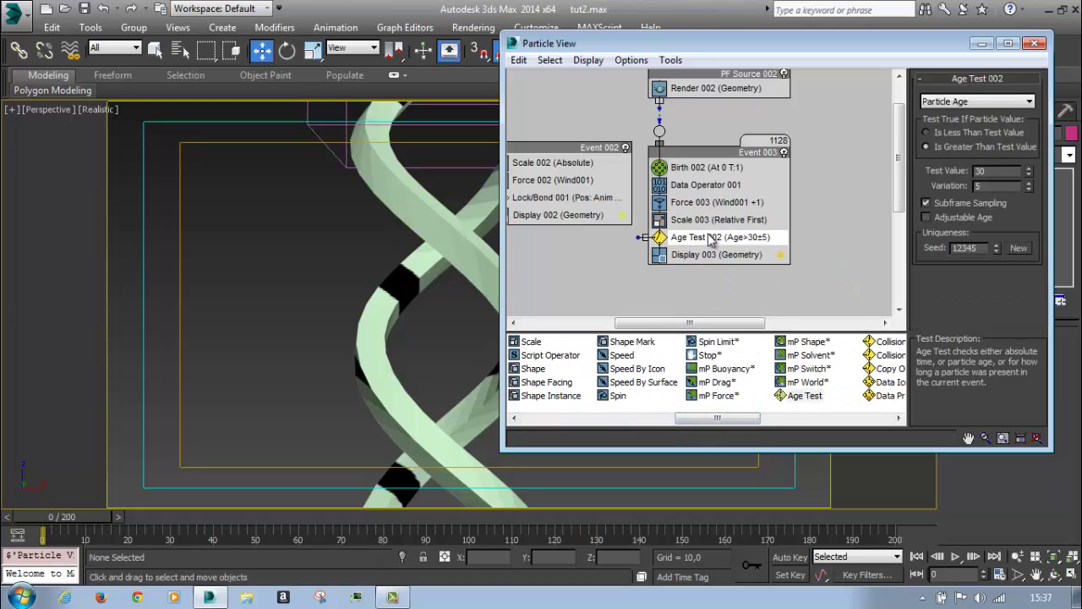
{"action": "double_click", "coordinate": [991, 185]}
{"action": "type", "text": "0"}
{"action": "key", "text": "Return"}
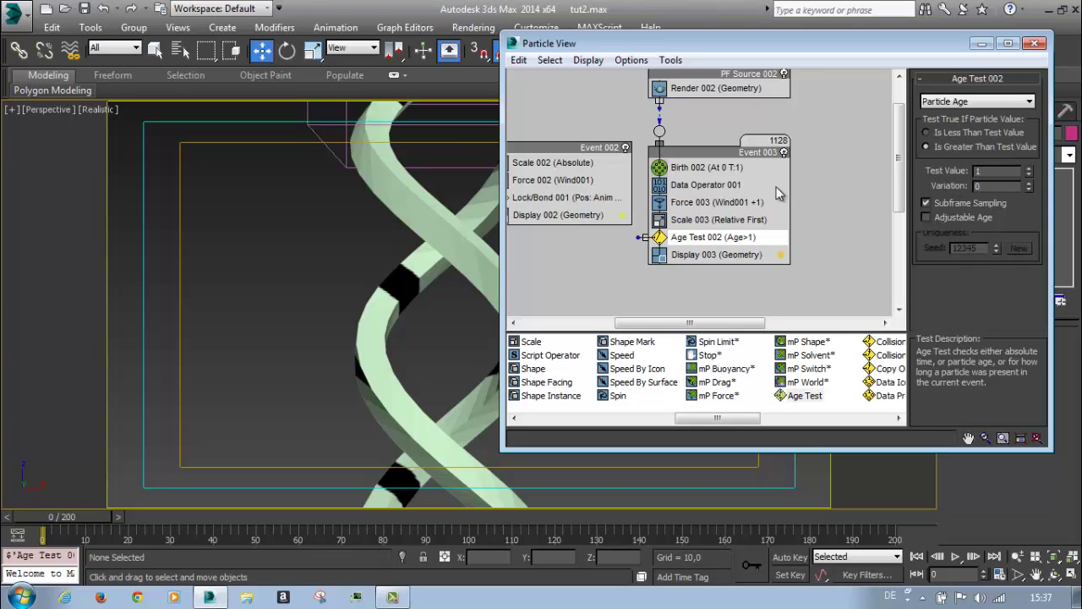
{"action": "mouse_move", "coordinate": [700, 218]}
{"action": "middle_mouse_down"}
{"action": "mouse_move", "coordinate": [724, 145]}
{"action": "mouse_move", "coordinate": [708, 224]}
{"action": "middle_mouse_up"}
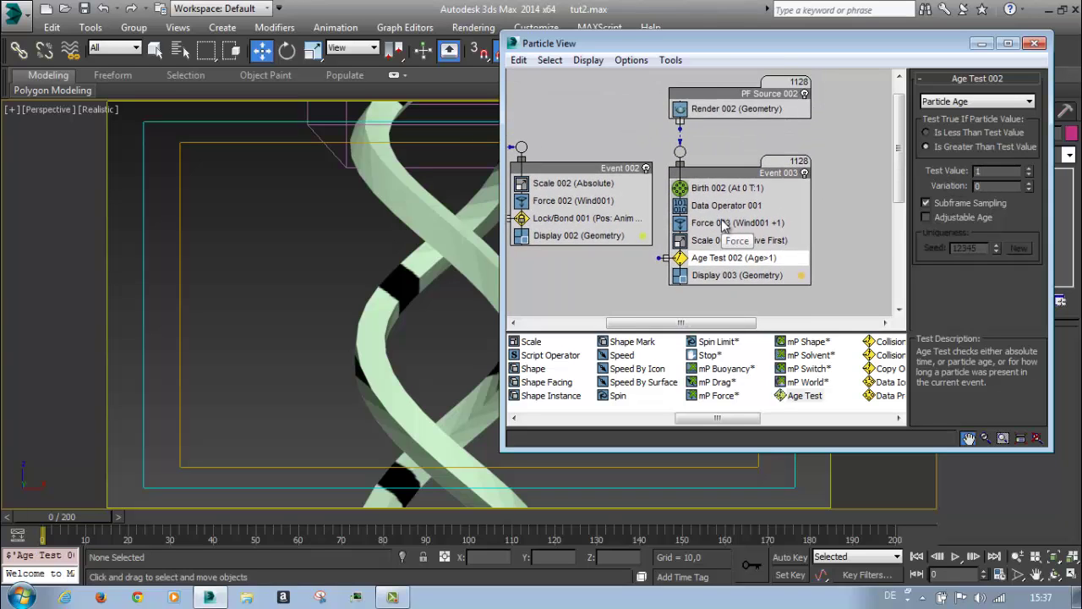
{"action": "left_click_drag", "start_coordinate": [709, 181], "coordinate": [744, 194]}
{"action": "middle_click_drag", "start_coordinate": [744, 194], "coordinate": [687, 178]}
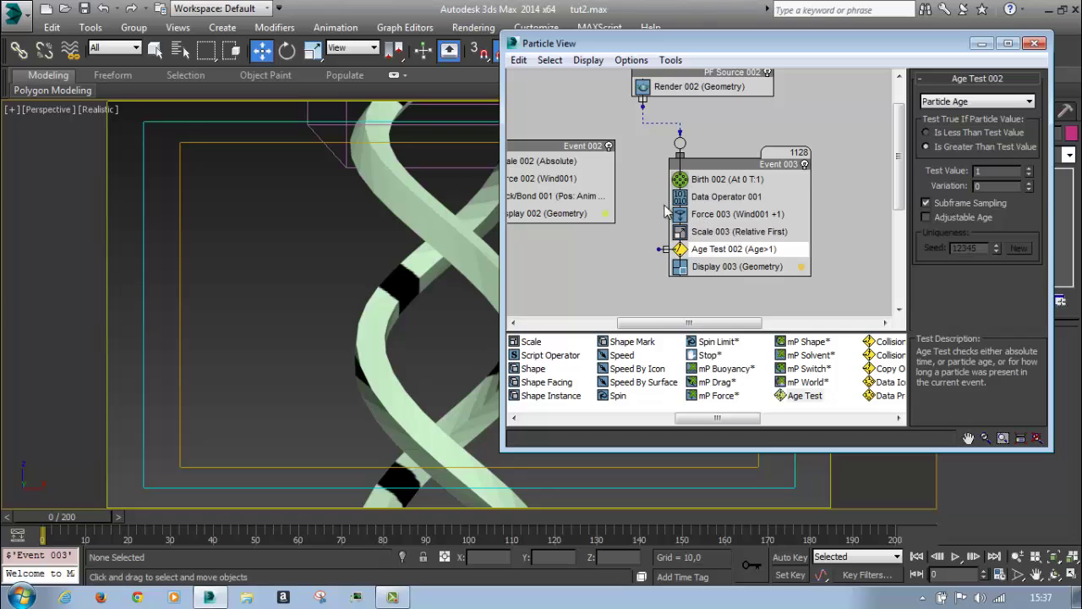
{"action": "middle_click_drag", "start_coordinate": [703, 232], "coordinate": [709, 151]}
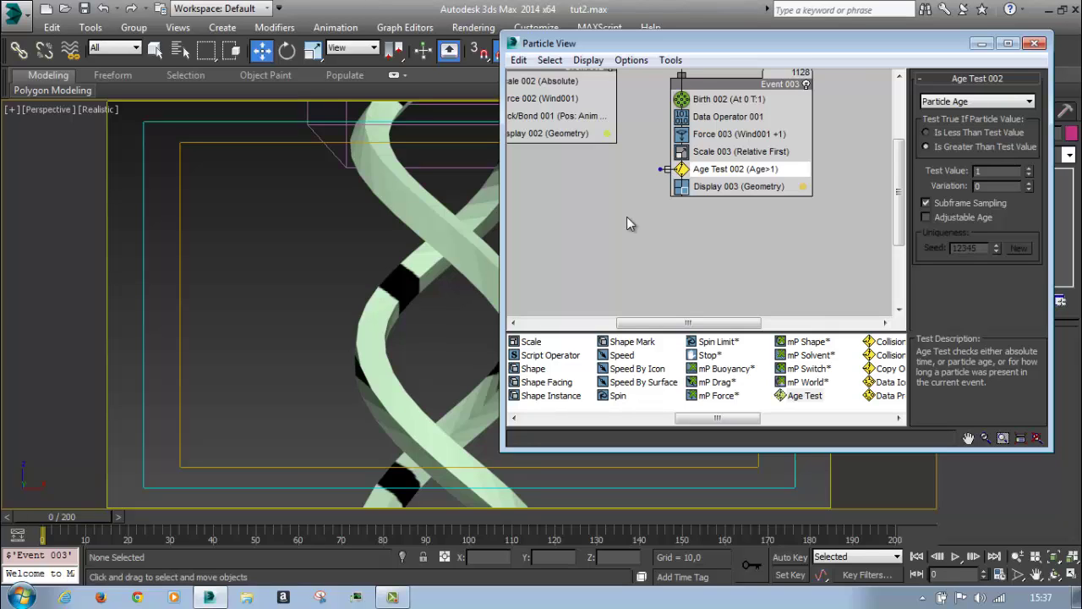
Close Particle View and return to the four-viewport layout with the Front view active
{"action": "middle_click_drag", "start_coordinate": [625, 218], "coordinate": [615, 256]}
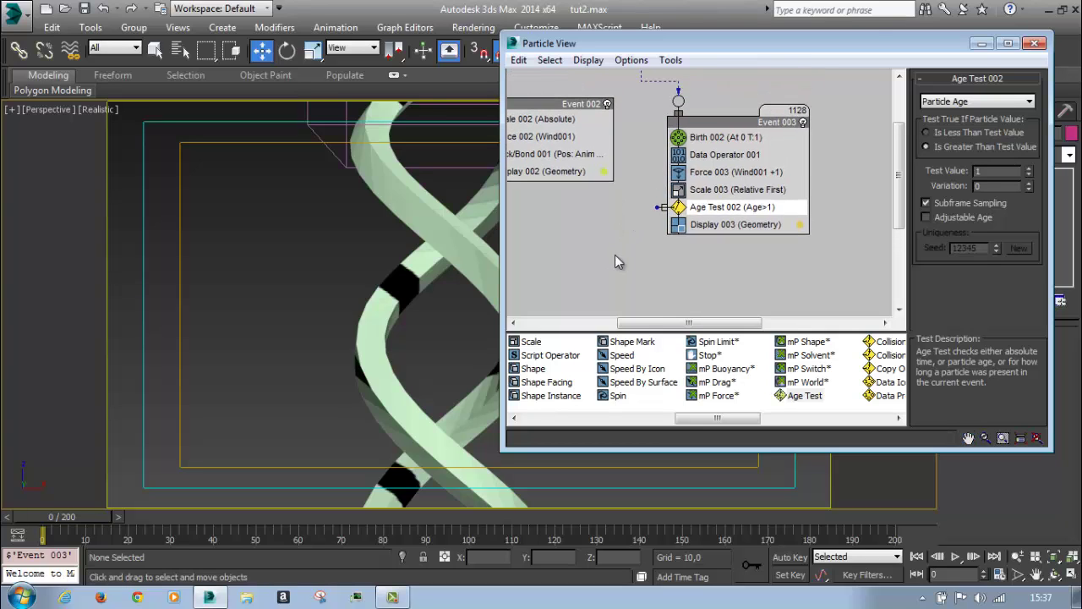
{"action": "left_click", "coordinate": [981, 42]}
{"action": "scroll", "coordinate": [648, 346], "scroll_direction": "down", "scroll_amount": 3}
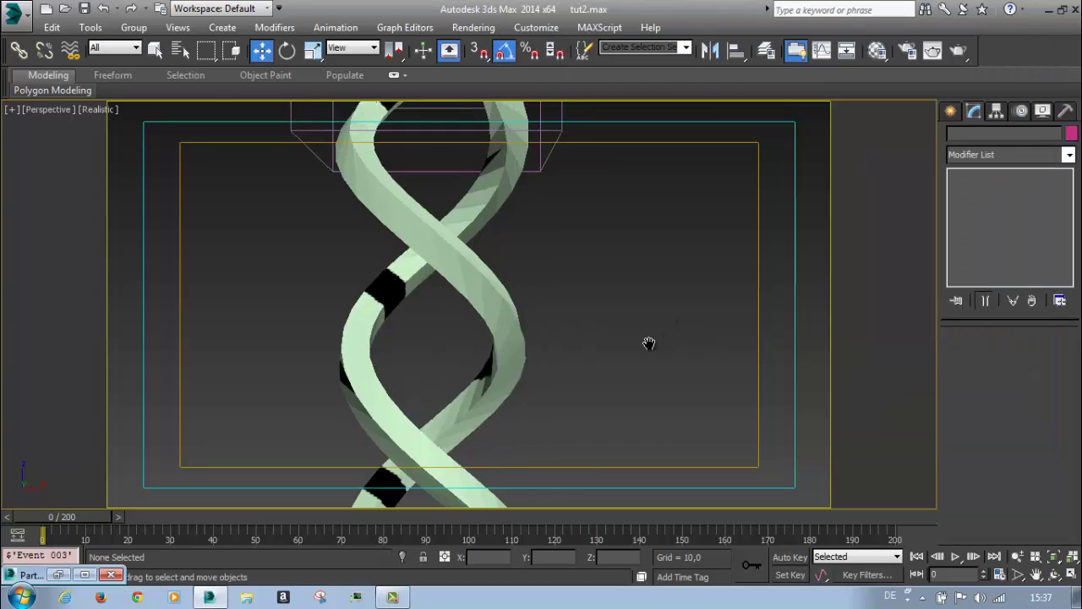
{"action": "scroll", "coordinate": [640, 347], "scroll_direction": "down", "scroll_amount": 2}
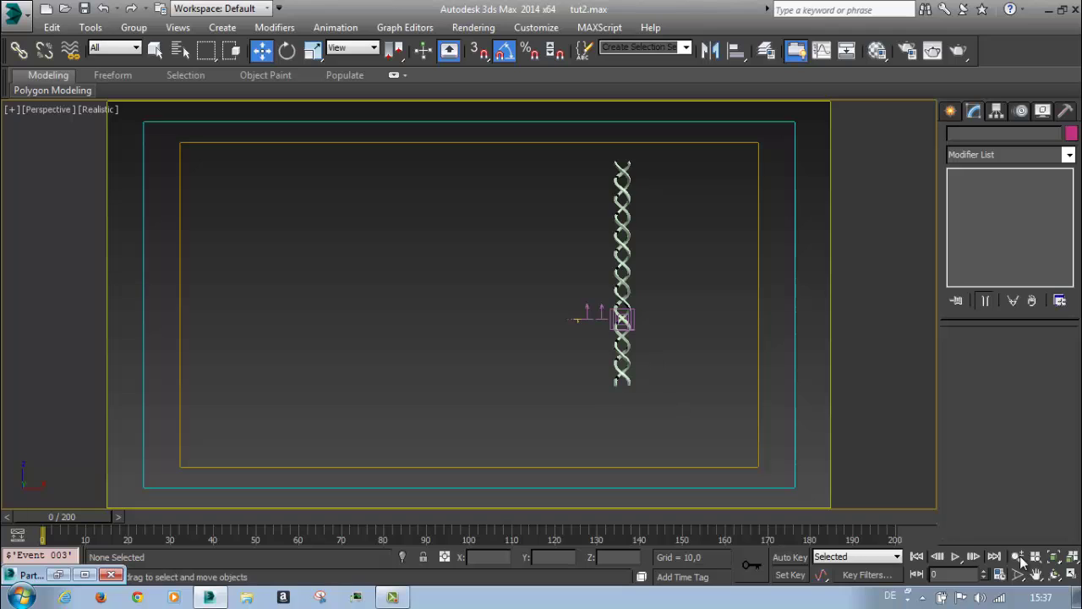
{"action": "left_click", "coordinate": [1072, 574]}
{"action": "left_click", "coordinate": [786, 203]}
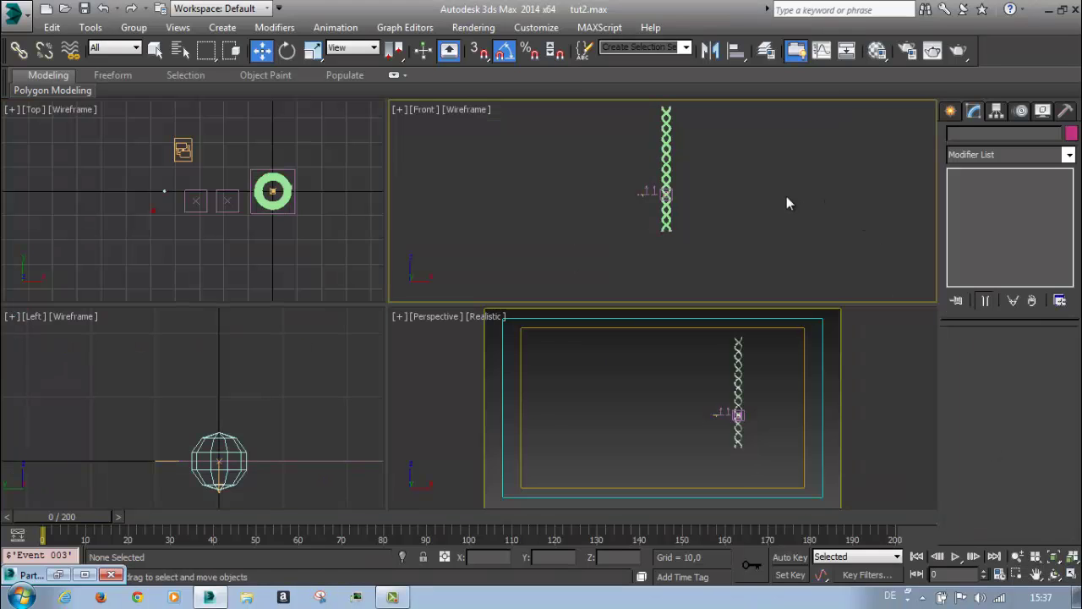
Draw a Standard Primitives plane in the Front view to the right of the helix
{"action": "left_click", "coordinate": [951, 113]}
{"action": "left_click", "coordinate": [955, 135]}
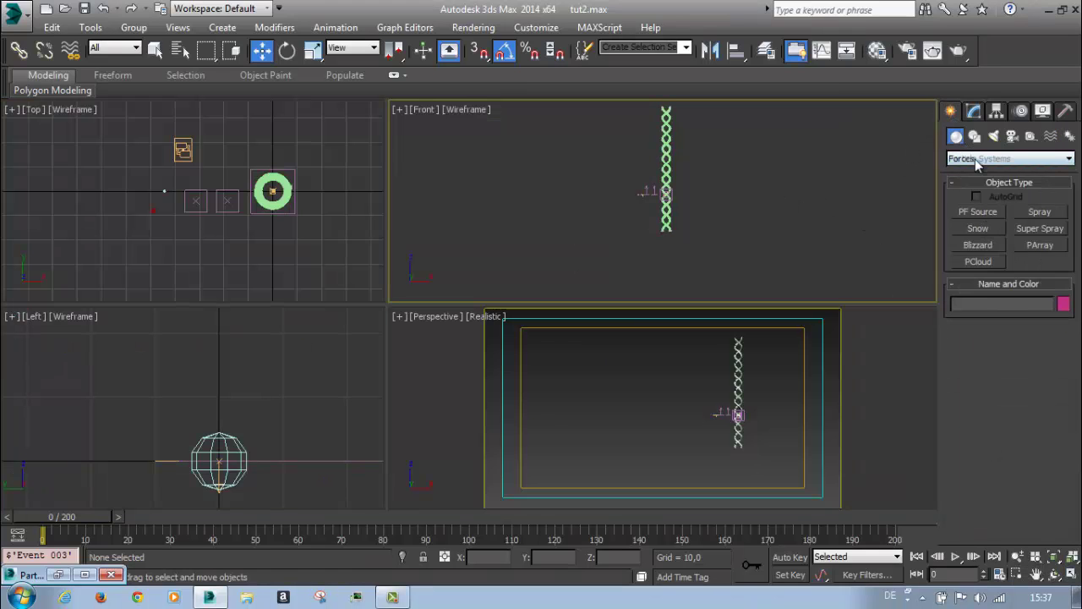
{"action": "left_click", "coordinate": [984, 159]}
{"action": "left_click", "coordinate": [985, 171]}
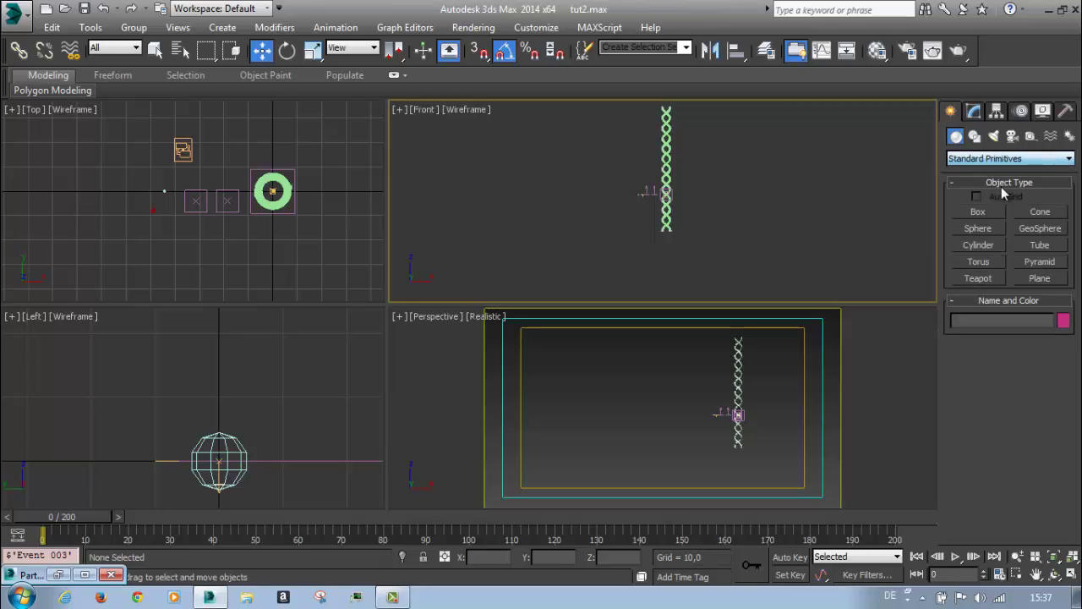
{"action": "left_click", "coordinate": [1038, 278]}
{"action": "scroll", "coordinate": [752, 203], "scroll_direction": "up", "scroll_amount": 2}
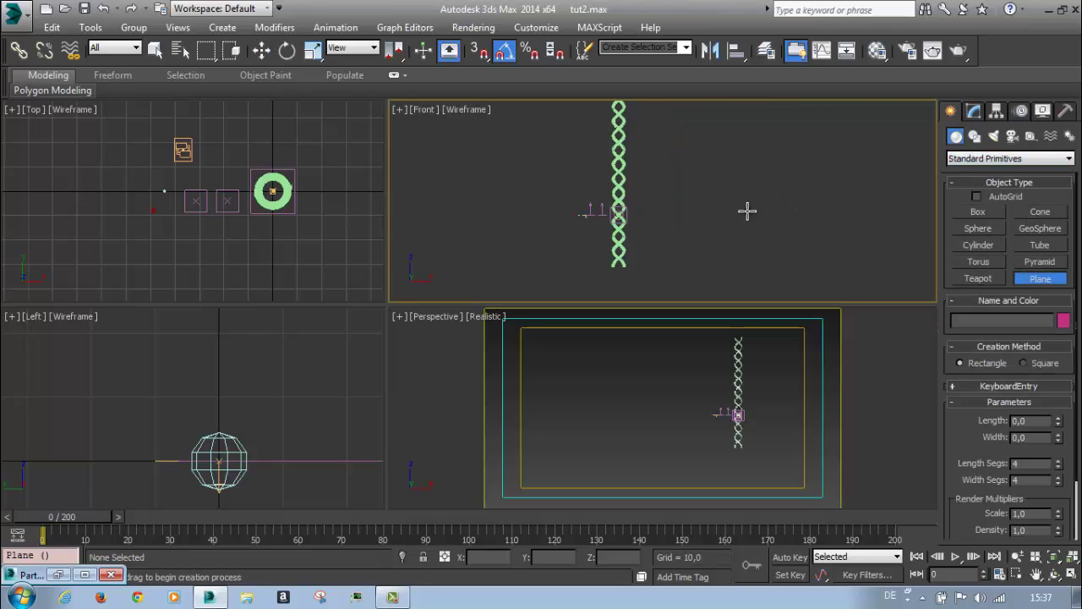
{"action": "left_click_drag", "start_coordinate": [658, 186], "coordinate": [684, 180]}
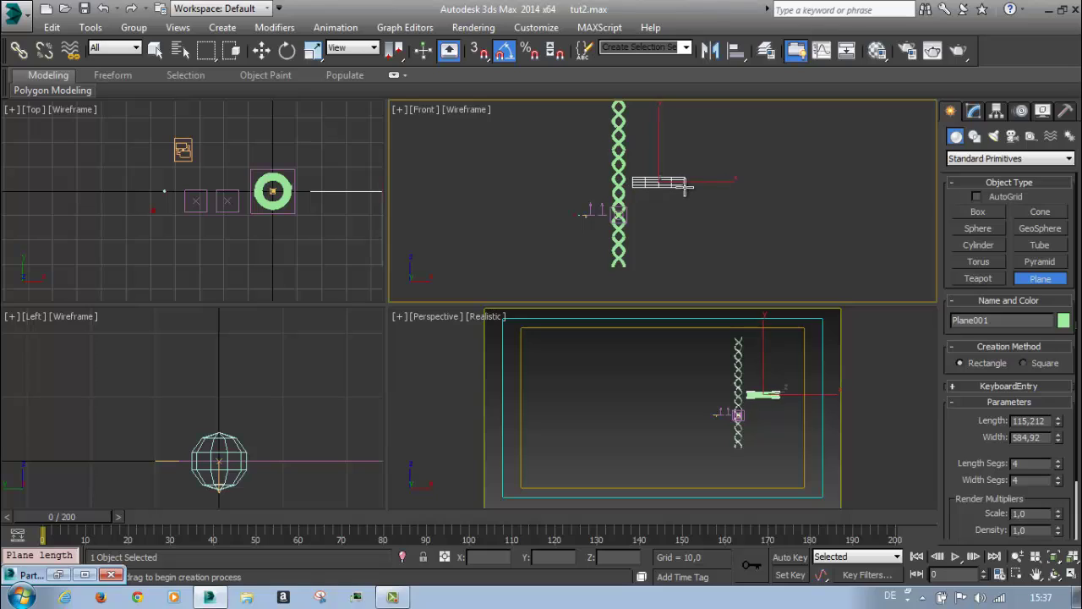
Set the plane's Length to 50 and its Width to 200
{"action": "key", "text": "w"}
{"action": "left_click", "coordinate": [975, 112]}
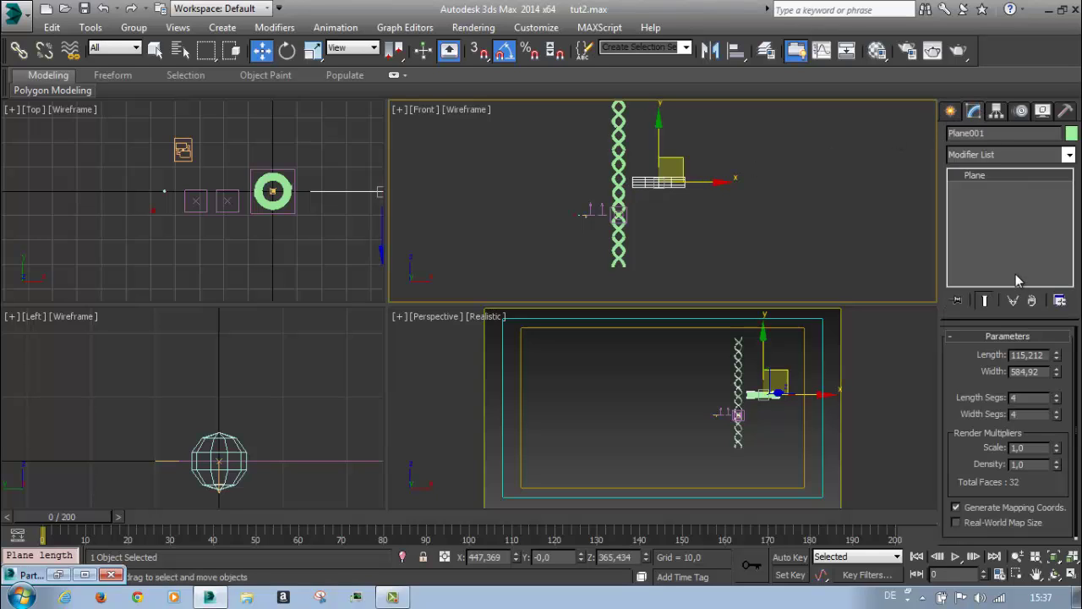
{"action": "double_click", "coordinate": [1048, 355]}
{"action": "type", "text": "10"}
{"action": "key", "text": "Return"}
{"action": "type", "text": "5"}
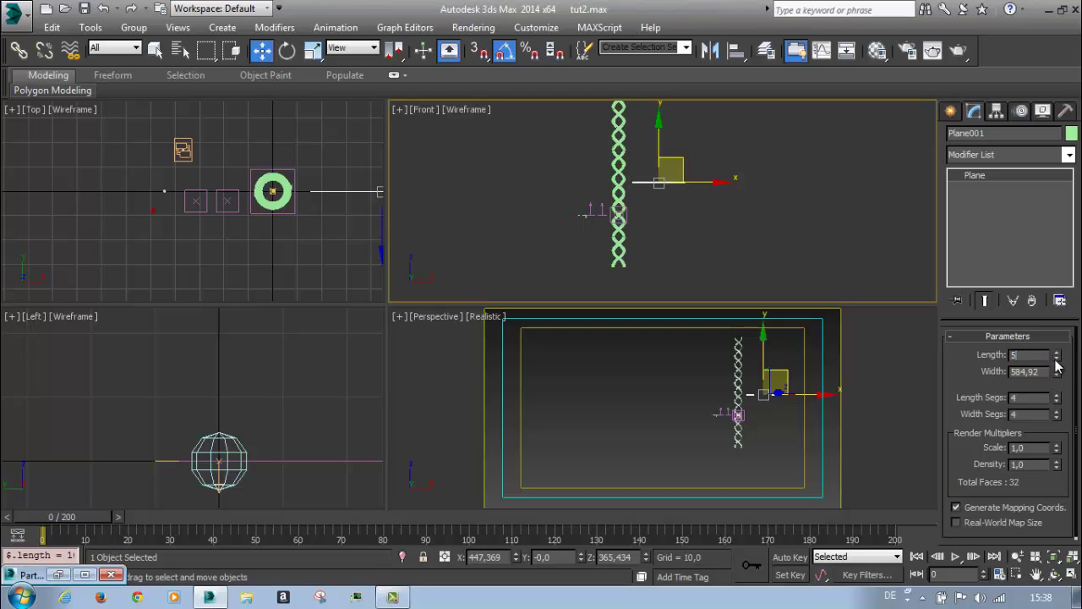
{"action": "type", "text": "0"}
{"action": "key", "text": "Return"}
{"action": "double_click", "coordinate": [1039, 370]}
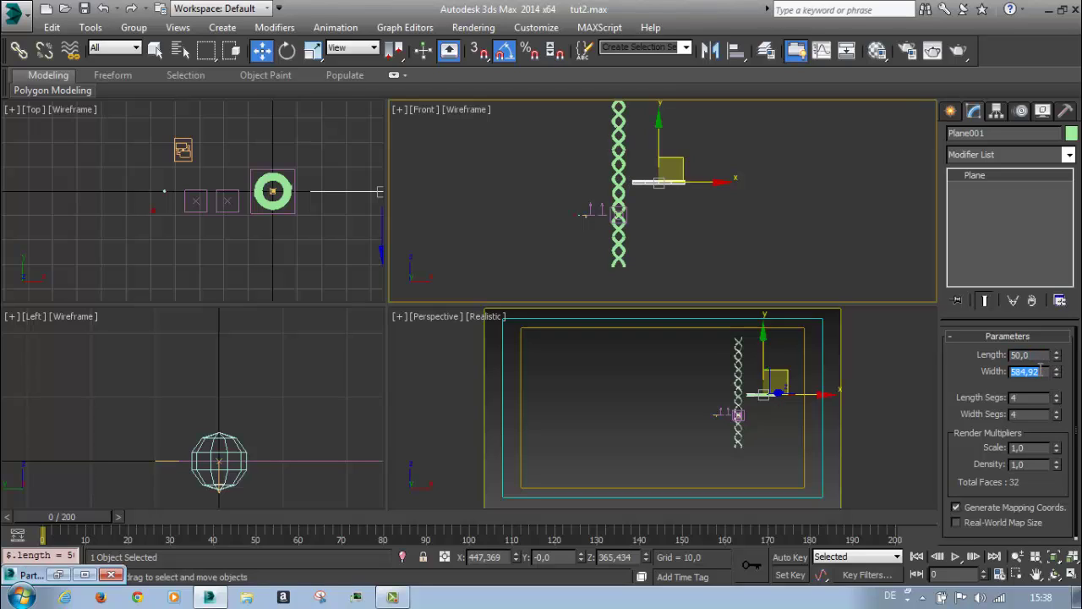
{"action": "type", "text": "200"}
{"action": "key", "text": "Return"}
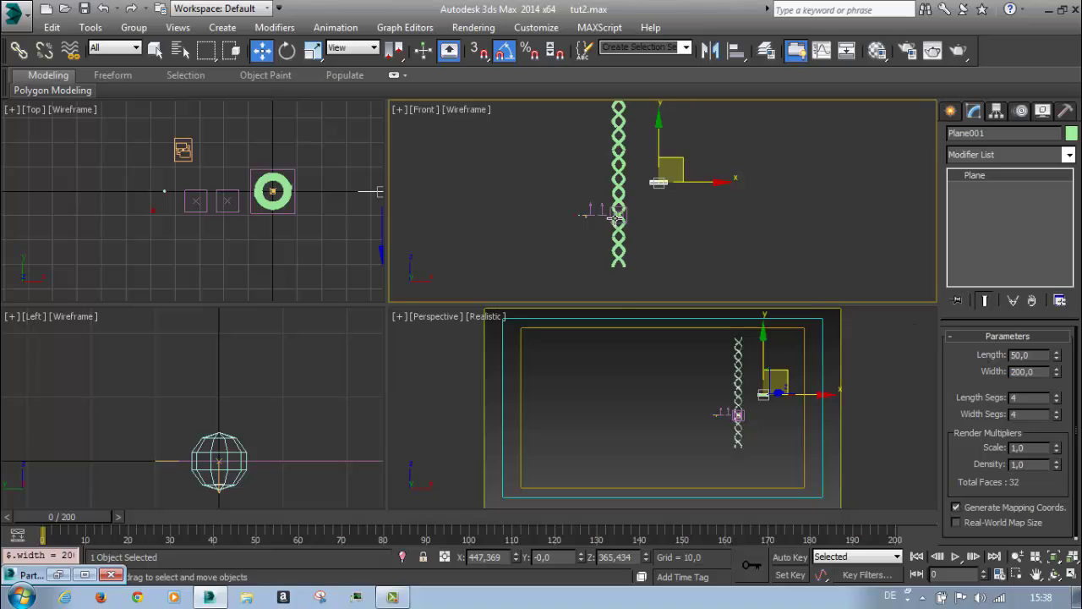
Change the plane Length to 20 and move the plane closer to the helix
{"action": "scroll", "coordinate": [638, 195], "scroll_direction": "up", "scroll_amount": 3}
{"action": "scroll", "coordinate": [644, 256], "scroll_direction": "up", "scroll_amount": 2}
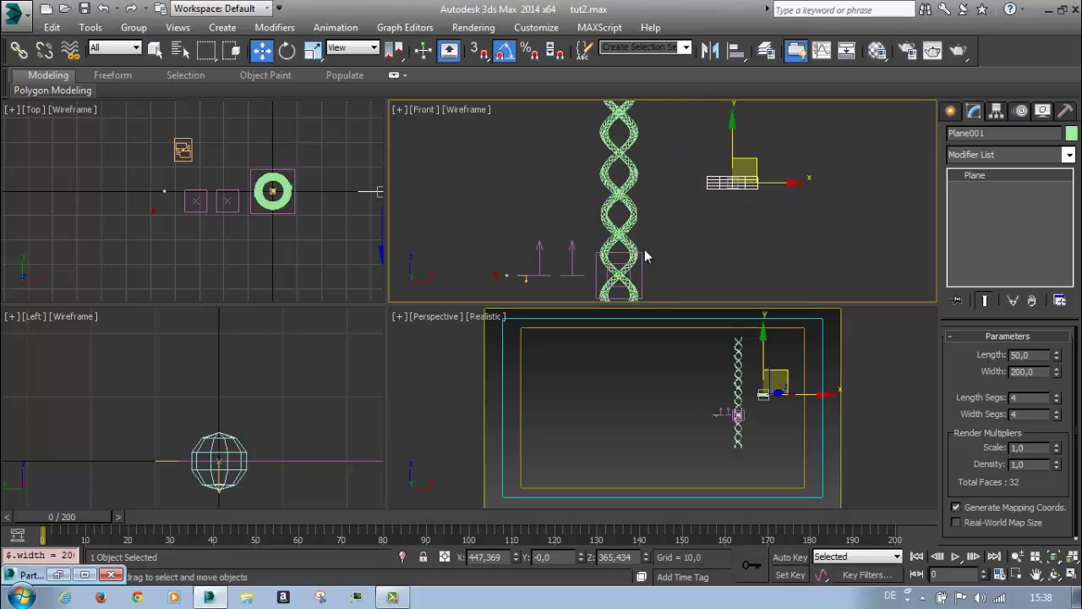
{"action": "left_click", "coordinate": [1026, 355]}
{"action": "type", "text": "20"}
{"action": "key", "text": "Return"}
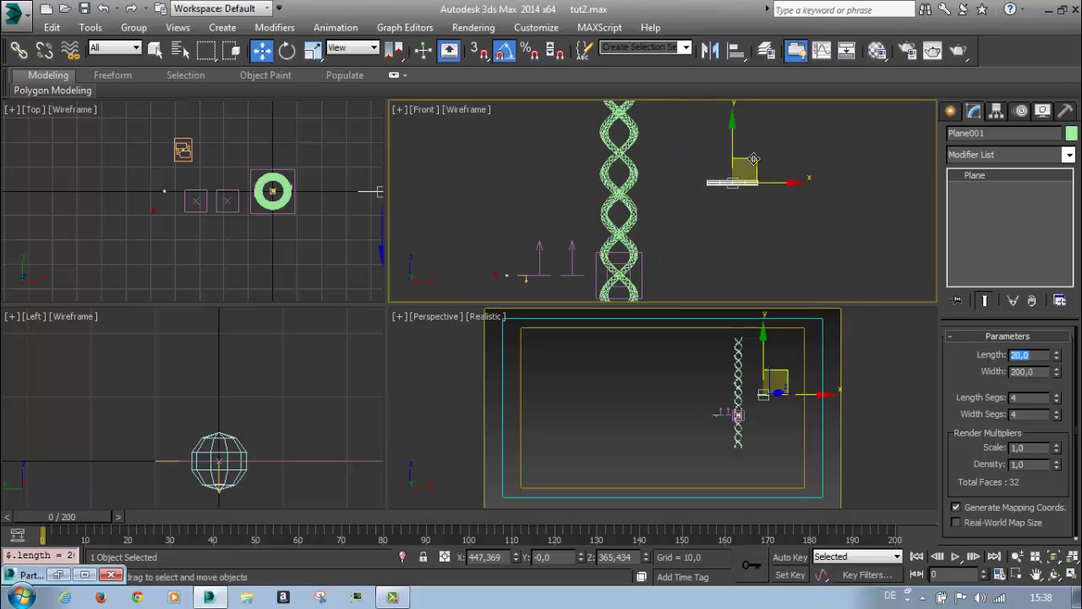
{"action": "left_click_drag", "start_coordinate": [744, 167], "coordinate": [716, 175]}
Rename the plane emitter1
{"action": "scroll", "coordinate": [695, 159], "scroll_direction": "down", "scroll_amount": 2}
{"action": "scroll", "coordinate": [695, 159], "scroll_direction": "down", "scroll_amount": 2}
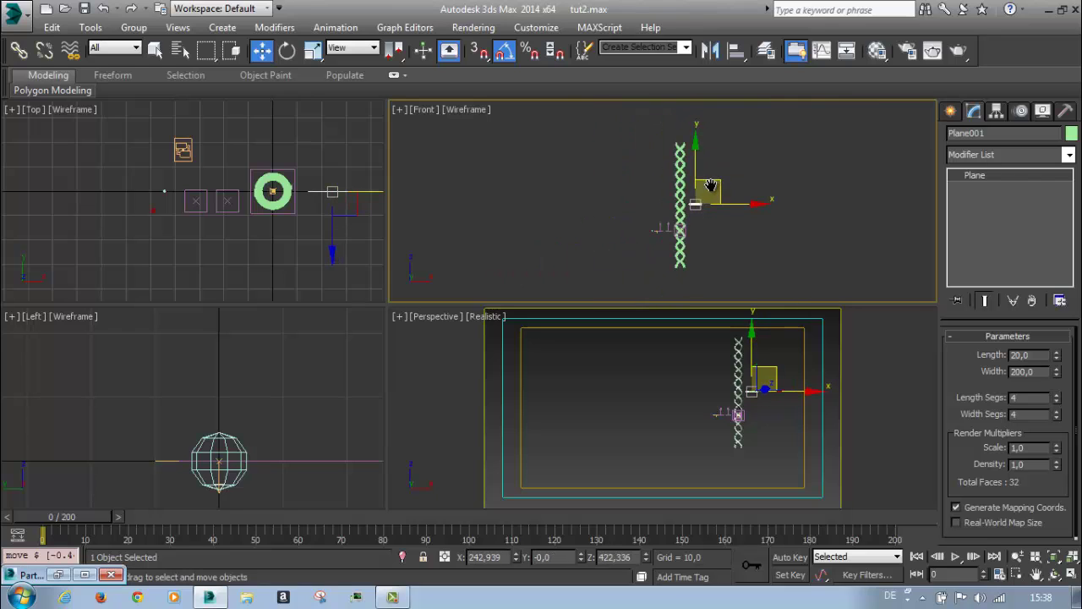
{"action": "scroll", "coordinate": [716, 178], "scroll_direction": "up", "scroll_amount": 3}
{"action": "left_click", "coordinate": [968, 134]}
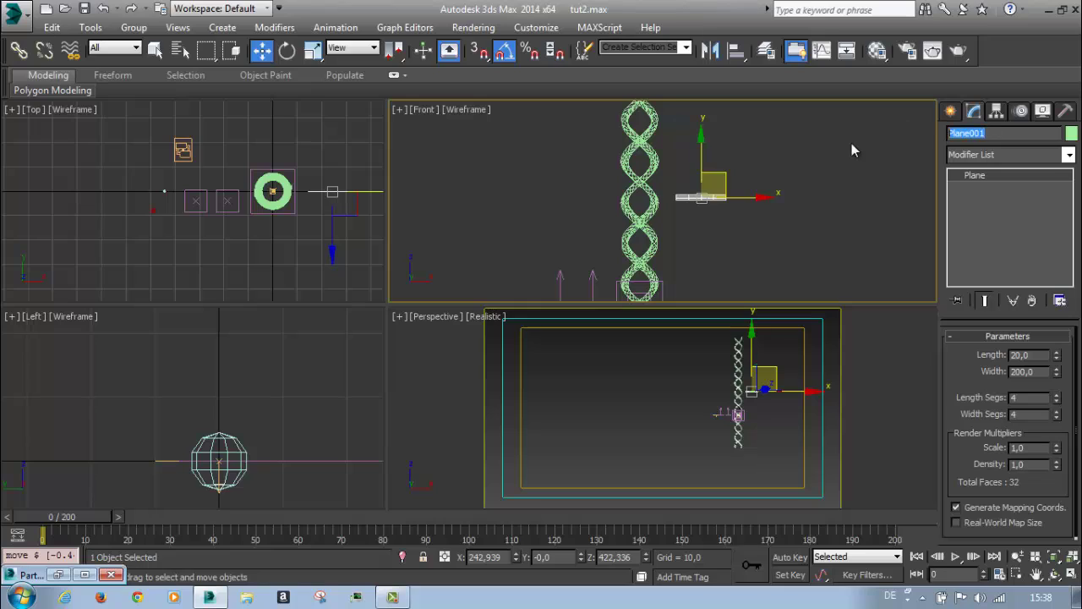
{"action": "type", "text": "emitter1"}
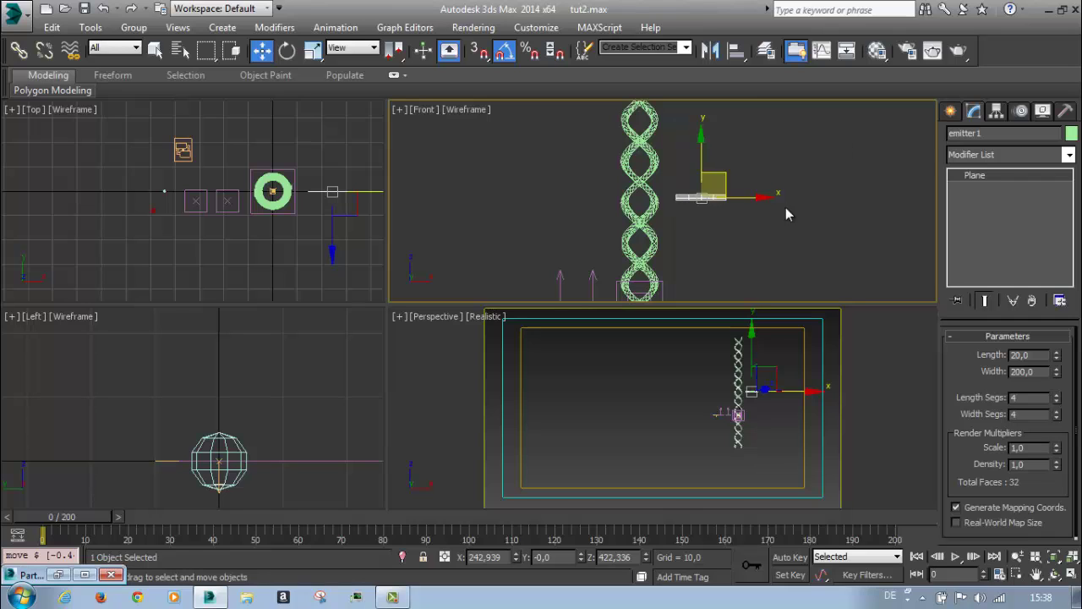
Clone the plane as emitter002 on the opposite side of the helix
{"action": "left_click_drag", "start_coordinate": [746, 194], "coordinate": [626, 195], "text": "shift"}
{"action": "left_click", "coordinate": [543, 366]}
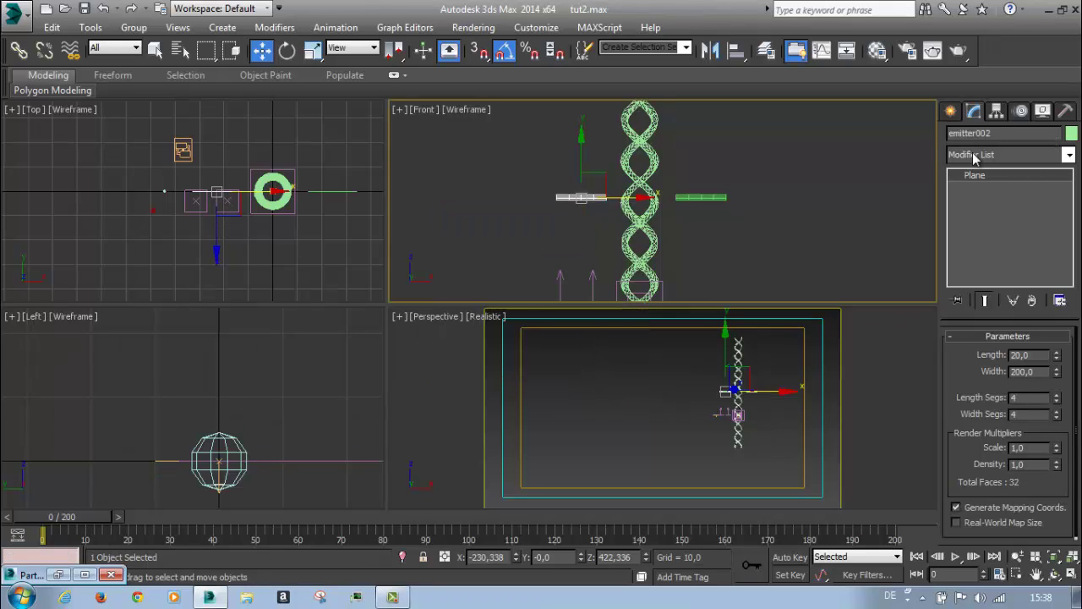
{"action": "left_click", "coordinate": [625, 426]}
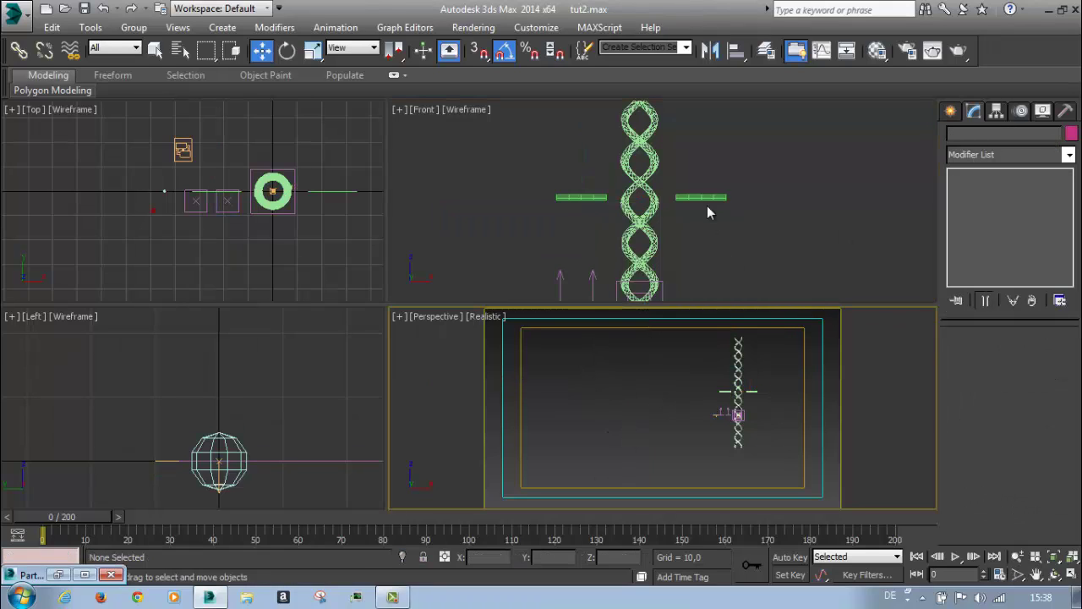
{"action": "left_click", "coordinate": [689, 159]}
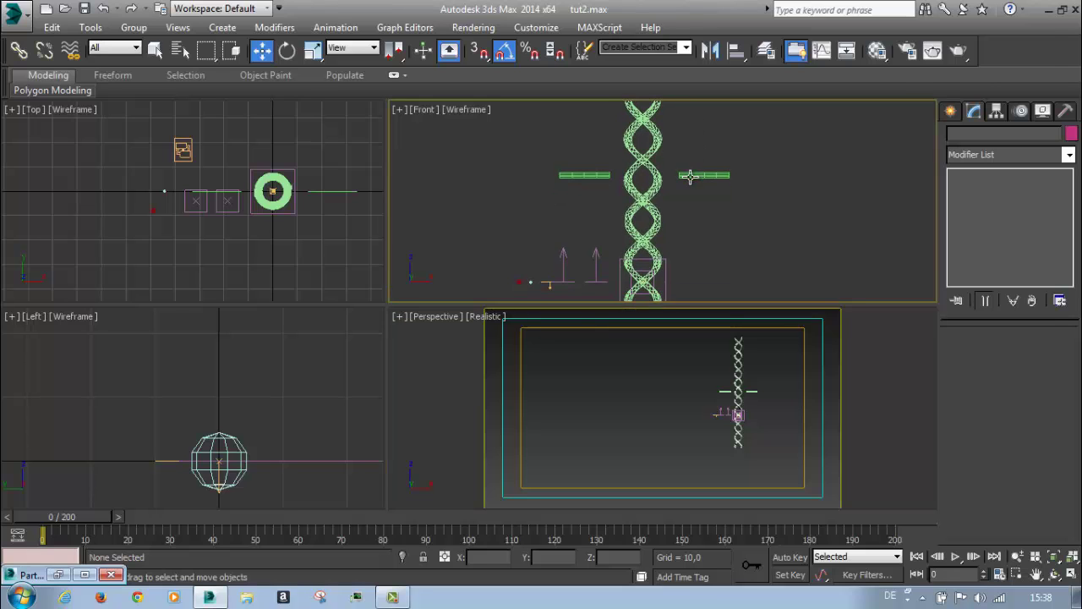
In Particle View, add a Position Object using emitter1 and wire Age Test 002 into Event 004
{"action": "key", "text": "6"}
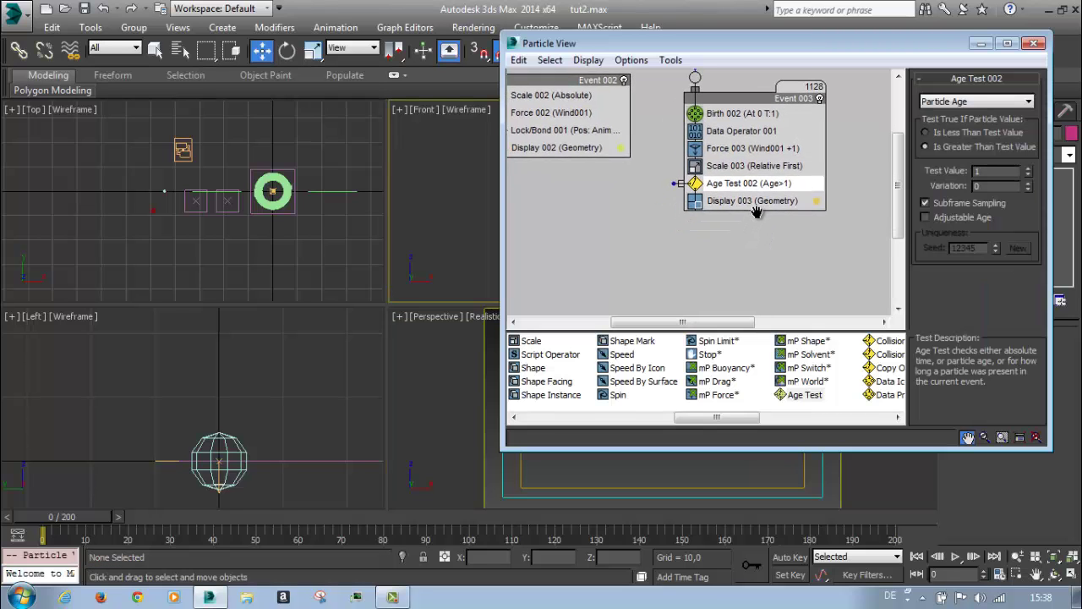
{"action": "left_click_drag", "start_coordinate": [757, 211], "coordinate": [650, 171]}
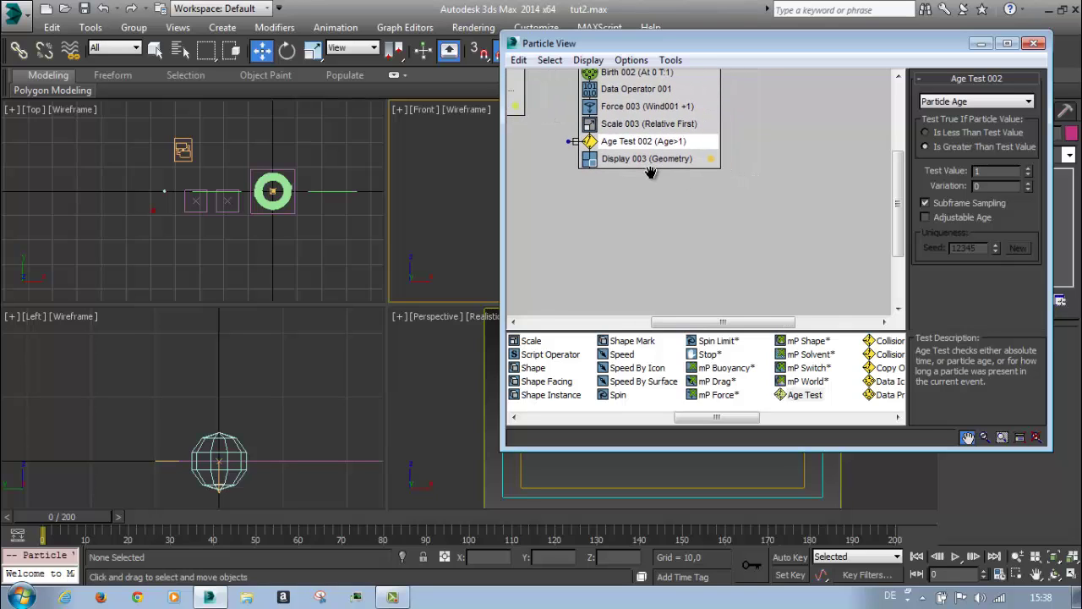
{"action": "mouse_move", "coordinate": [722, 416]}
{"action": "left_mouse_down"}
{"action": "mouse_move", "coordinate": [750, 417]}
{"action": "mouse_move", "coordinate": [697, 420]}
{"action": "left_mouse_up"}
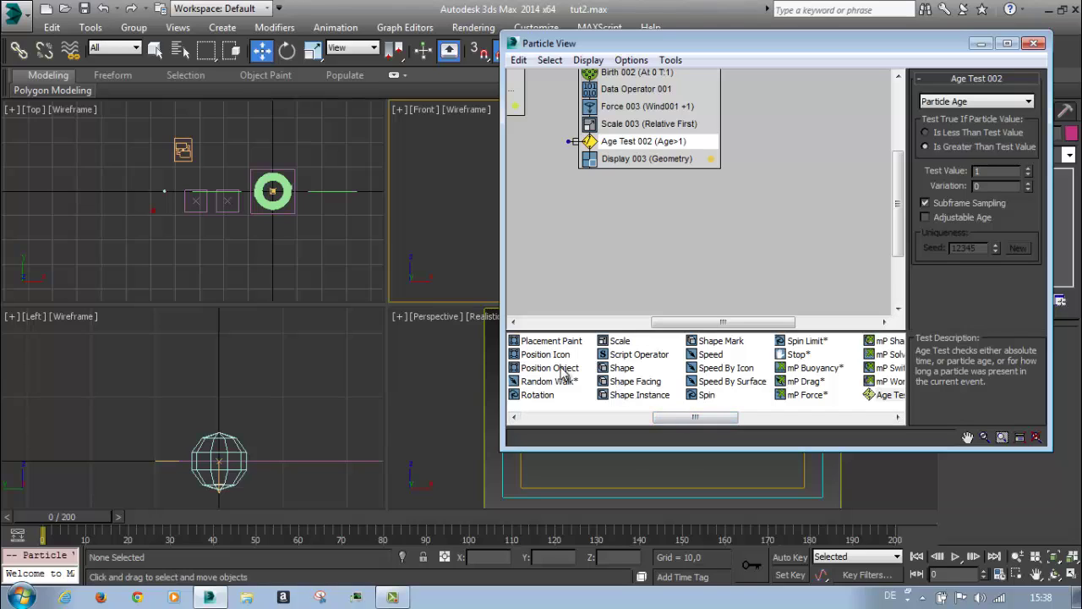
{"action": "left_click_drag", "start_coordinate": [548, 368], "coordinate": [572, 218]}
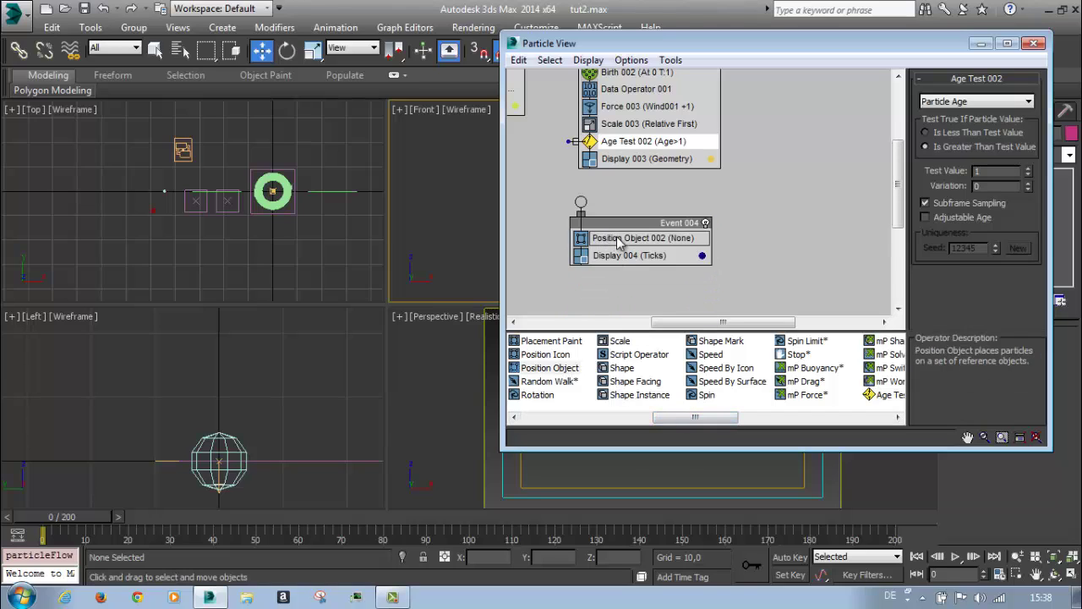
{"action": "left_click", "coordinate": [602, 238]}
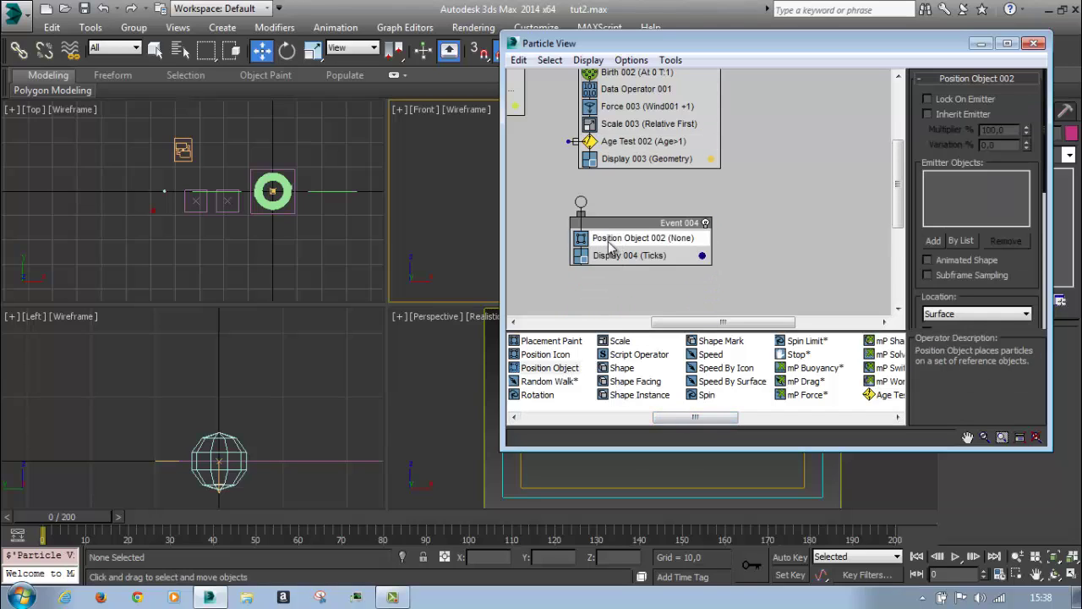
{"action": "left_click", "coordinate": [964, 242]}
{"action": "left_click", "coordinate": [179, 123]}
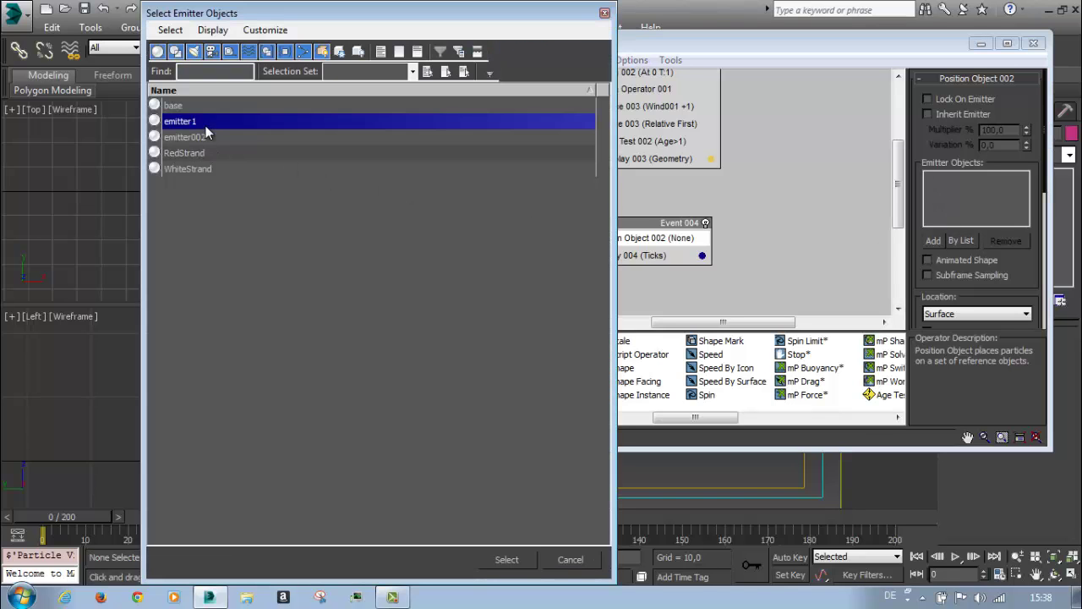
{"action": "double_click", "coordinate": [179, 122]}
{"action": "left_click_drag", "start_coordinate": [591, 49], "coordinate": [37, 46]}
{"action": "left_click_drag", "start_coordinate": [70, 162], "coordinate": [94, 196]}
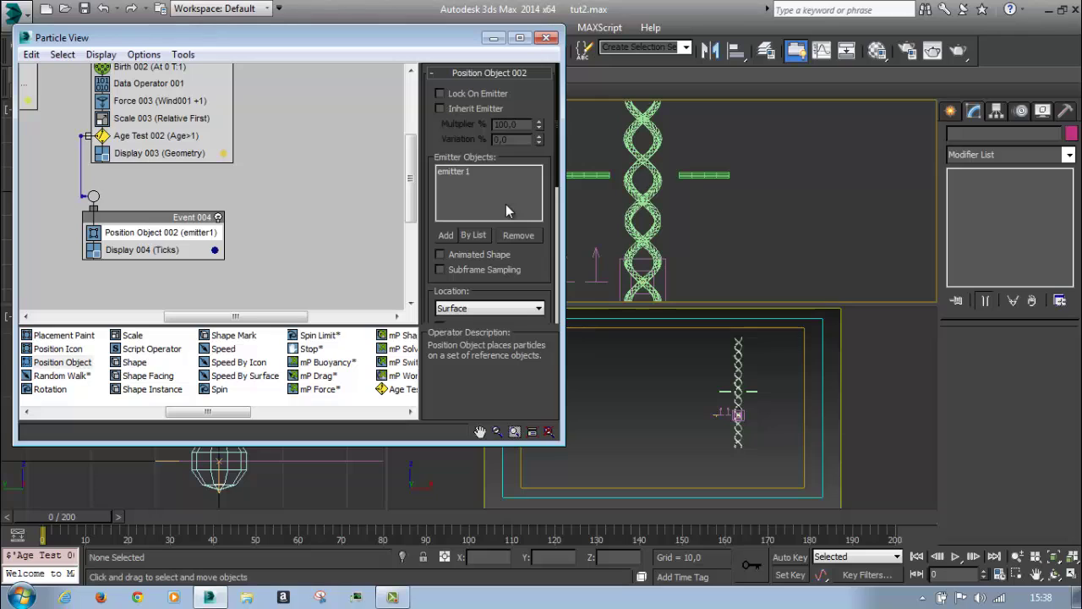
Copy Force 003 into Event 004 as Force 004 and move Event 004 higher in the graph
{"action": "left_click", "coordinate": [143, 101]}
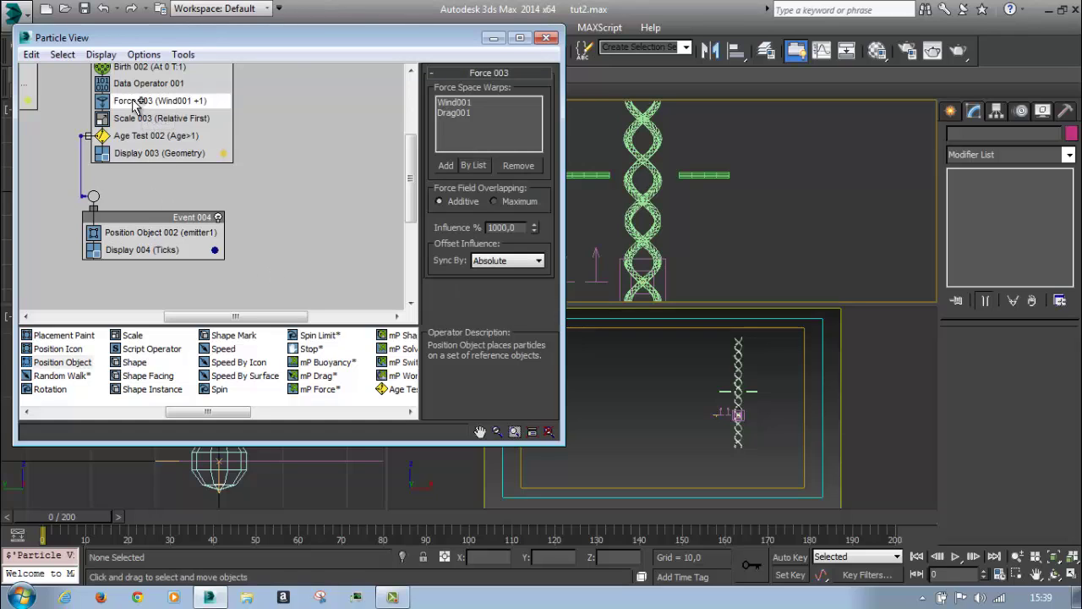
{"action": "left_click_drag", "start_coordinate": [142, 102], "coordinate": [140, 243]}
{"action": "left_click", "coordinate": [241, 292]}
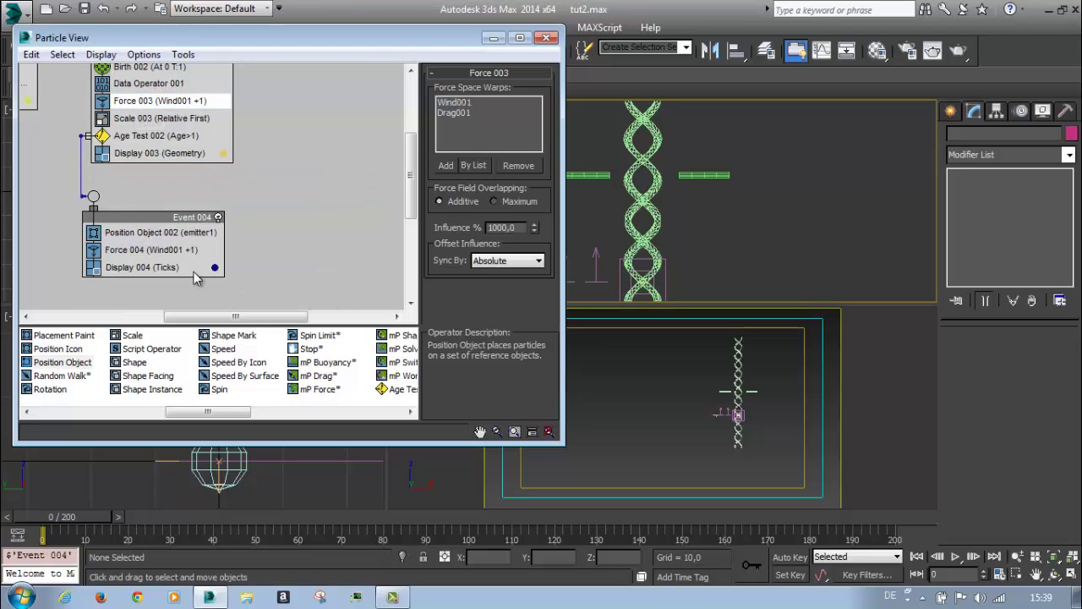
{"action": "left_click", "coordinate": [151, 250]}
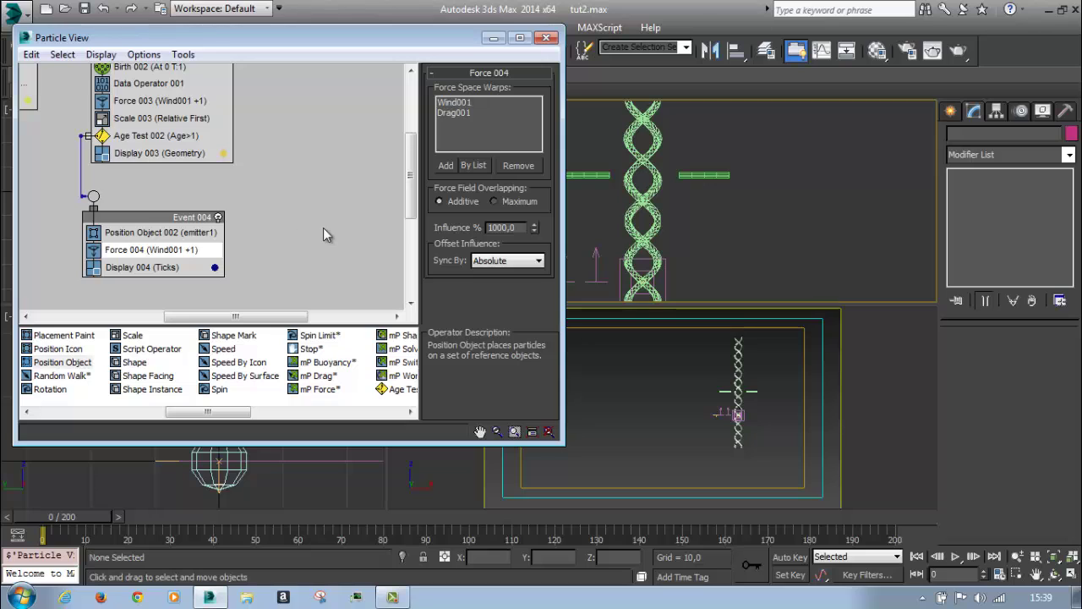
{"action": "middle_click_drag", "start_coordinate": [323, 228], "coordinate": [323, 141]}
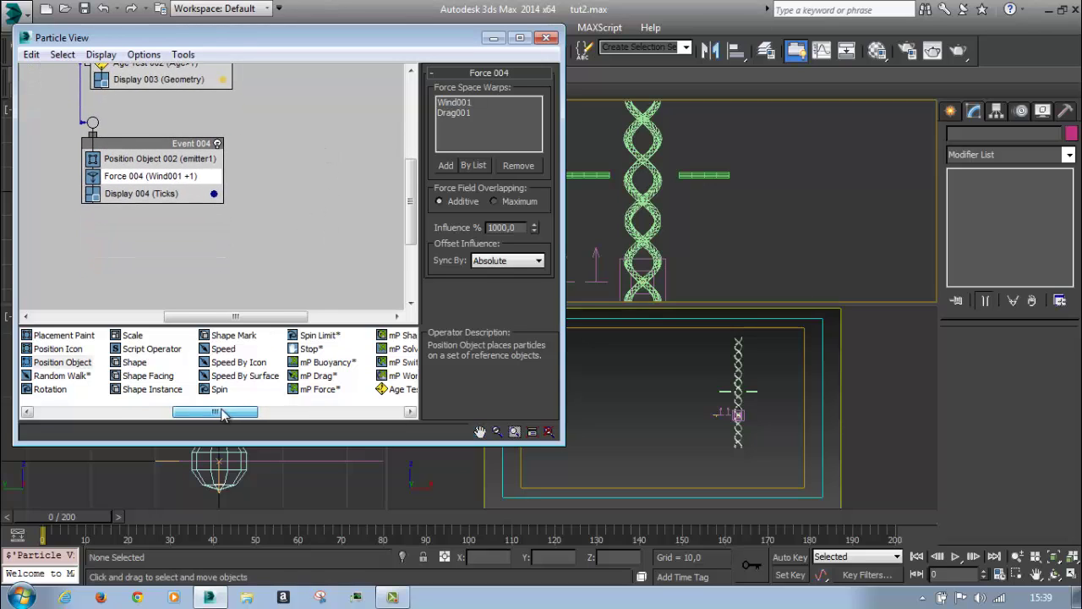
{"action": "left_click_drag", "start_coordinate": [187, 412], "coordinate": [148, 196]}
Add an Age Test to Event 004 with Test Value 60 and Variation 10
{"action": "left_click", "coordinate": [148, 196]}
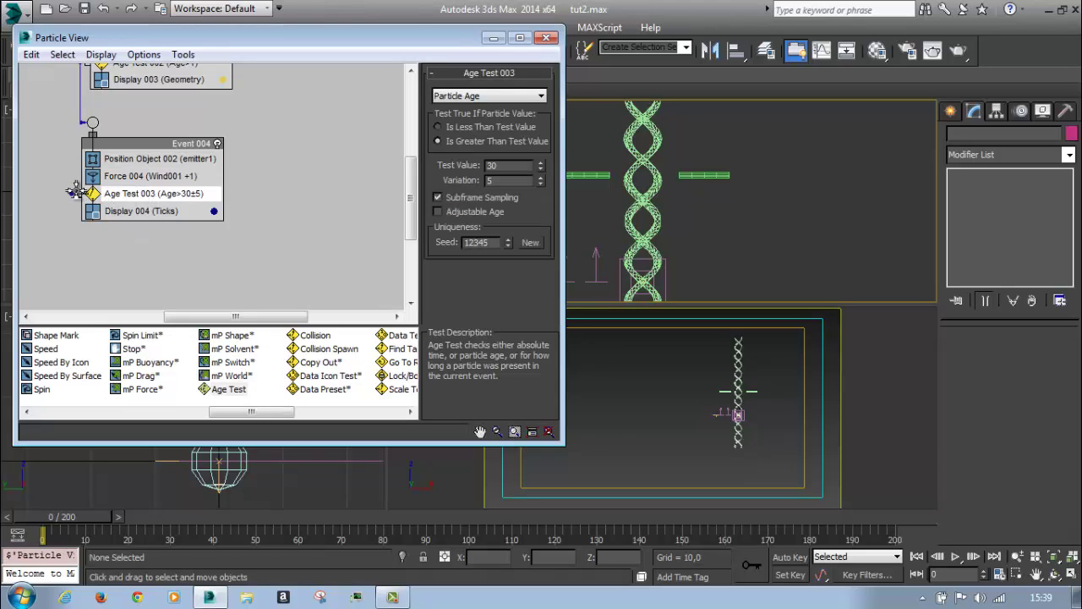
{"action": "left_click_drag", "start_coordinate": [74, 193], "coordinate": [198, 201]}
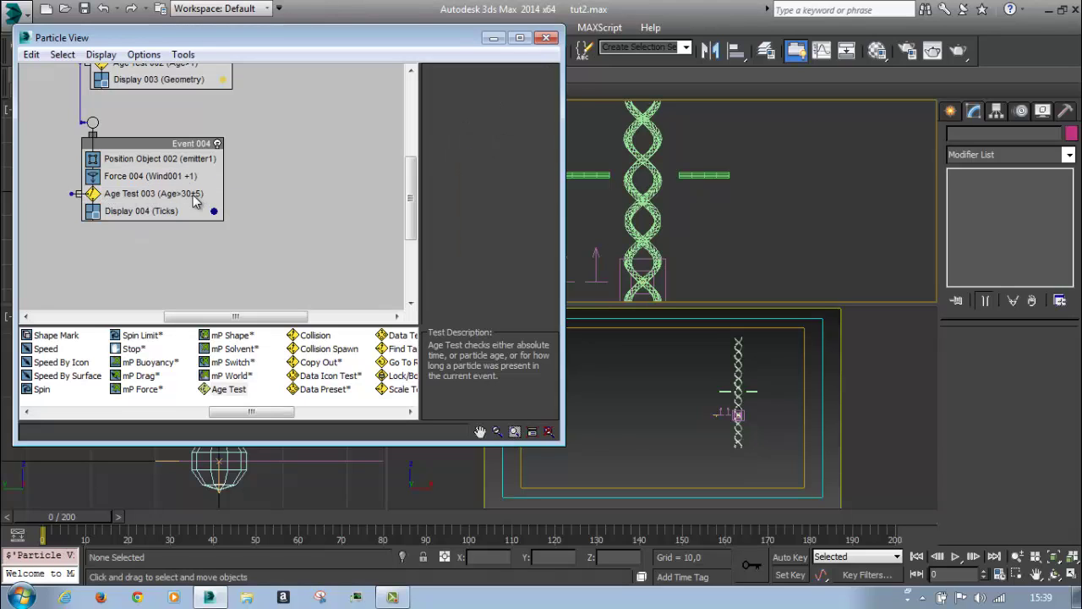
{"action": "left_click_drag", "start_coordinate": [75, 194], "coordinate": [230, 194]}
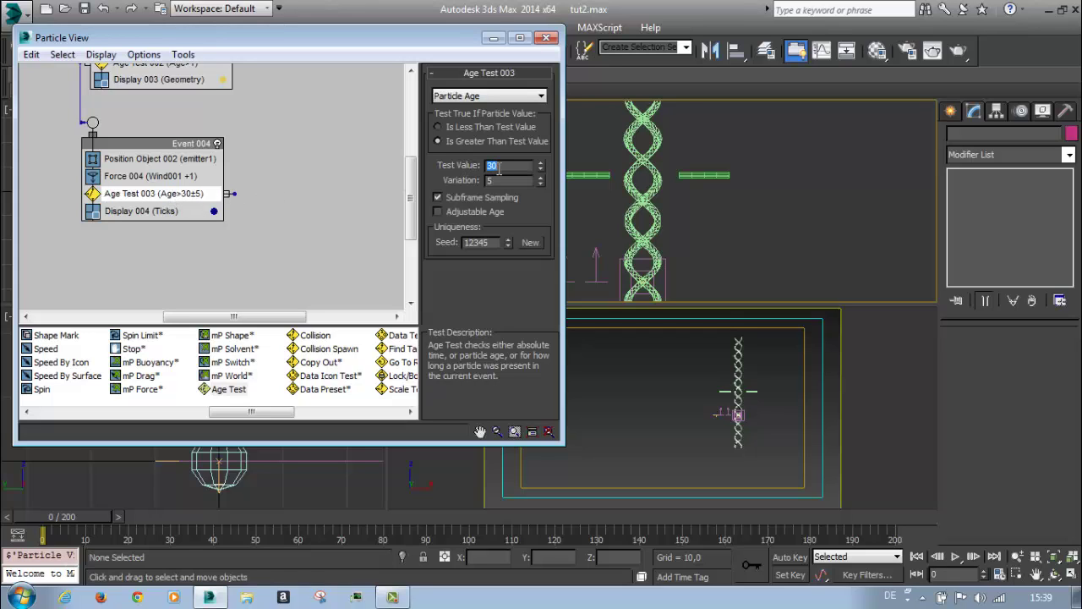
{"action": "type", "text": "60"}
{"action": "left_click", "coordinate": [499, 181]}
Set Display 004's type to Geometry
{"action": "left_click", "coordinate": [165, 216]}
{"action": "left_click", "coordinate": [511, 97]}
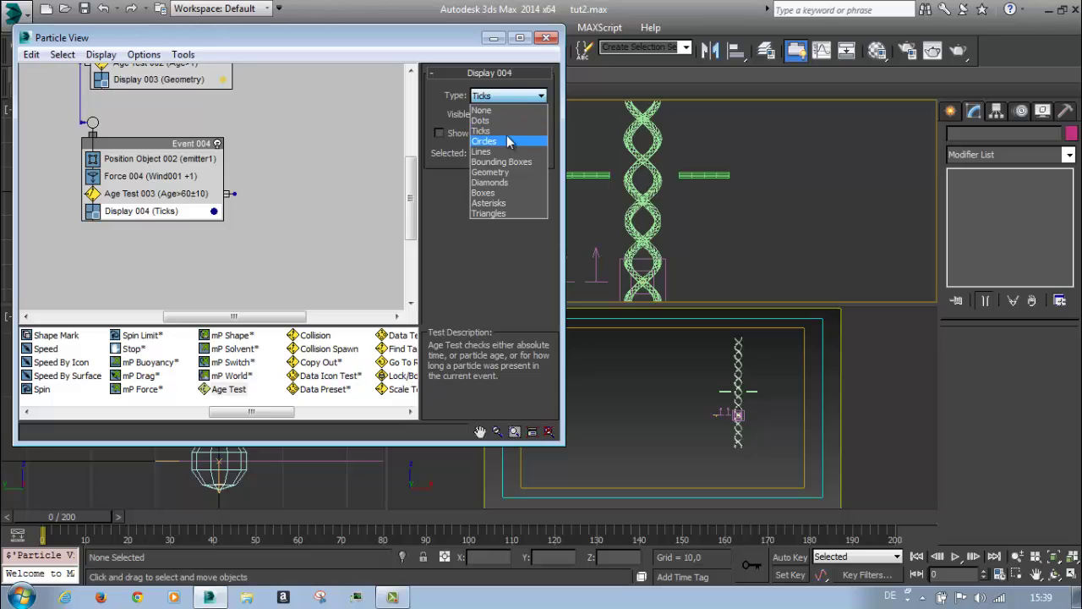
{"action": "left_click", "coordinate": [506, 174]}
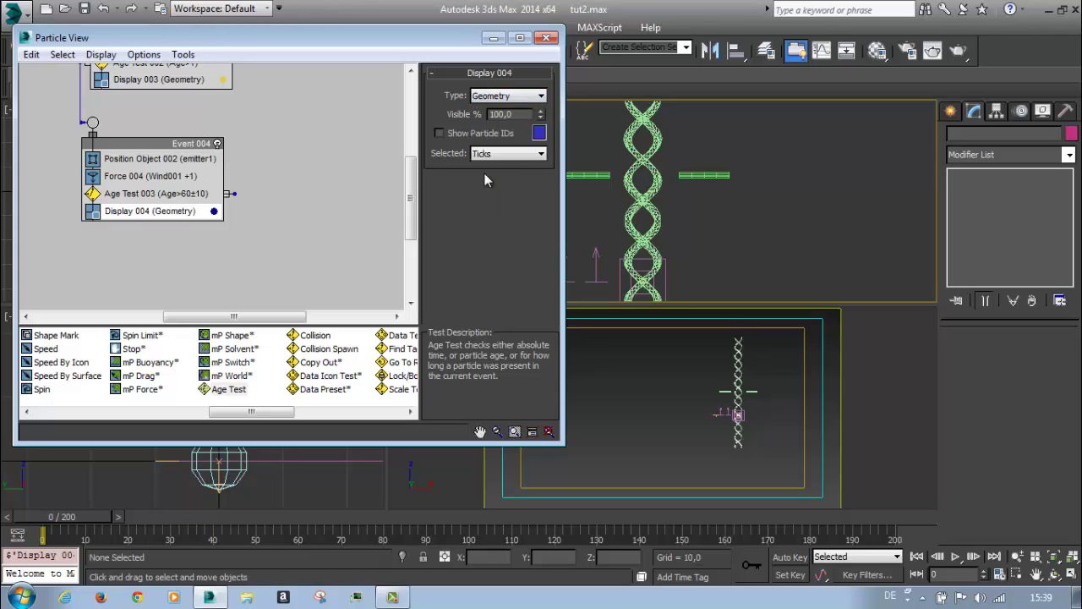
Scrub the timeline to frame 16 and back to frame 0 to preview the particles
{"action": "left_click_drag", "start_coordinate": [73, 514], "coordinate": [140, 524]}
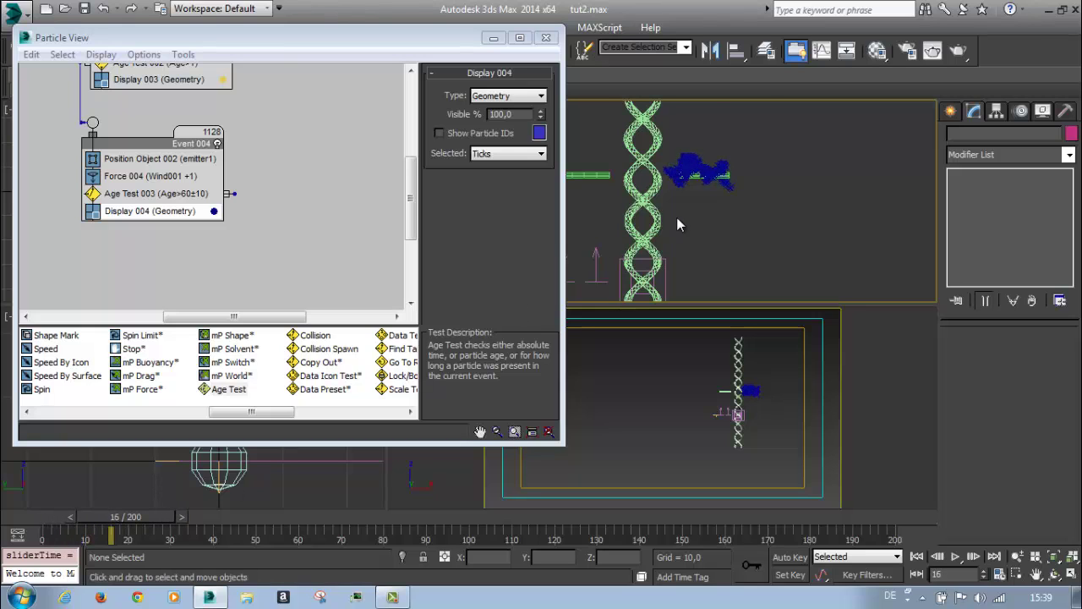
{"action": "scroll", "coordinate": [681, 212], "scroll_direction": "up", "scroll_amount": 3}
{"action": "middle_click_drag", "start_coordinate": [691, 199], "coordinate": [694, 253]}
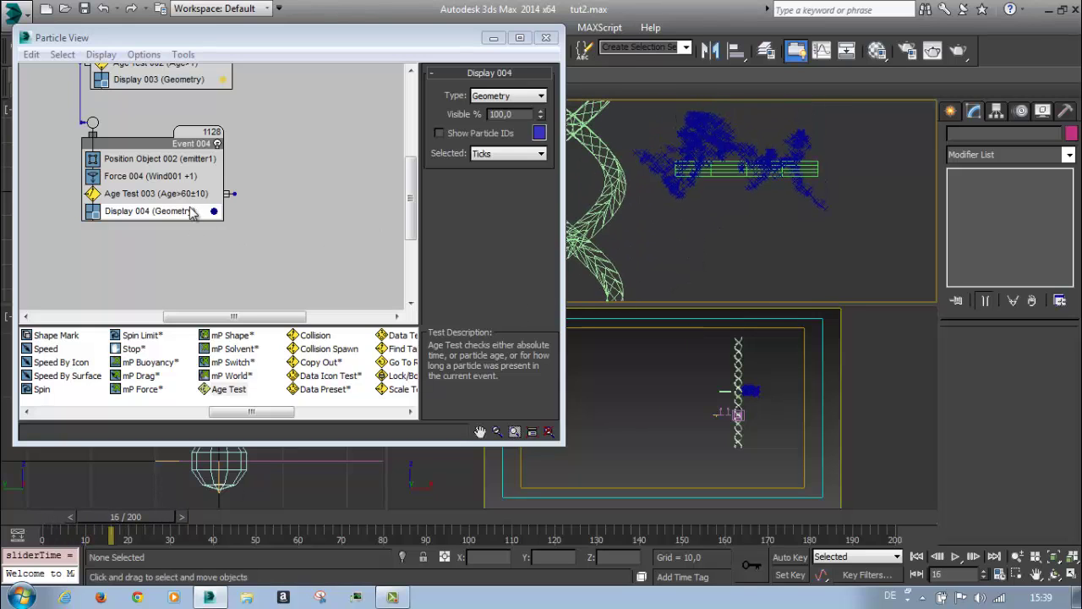
{"action": "middle_click_drag", "start_coordinate": [205, 225], "coordinate": [213, 265]}
{"action": "left_click", "coordinate": [724, 257]}
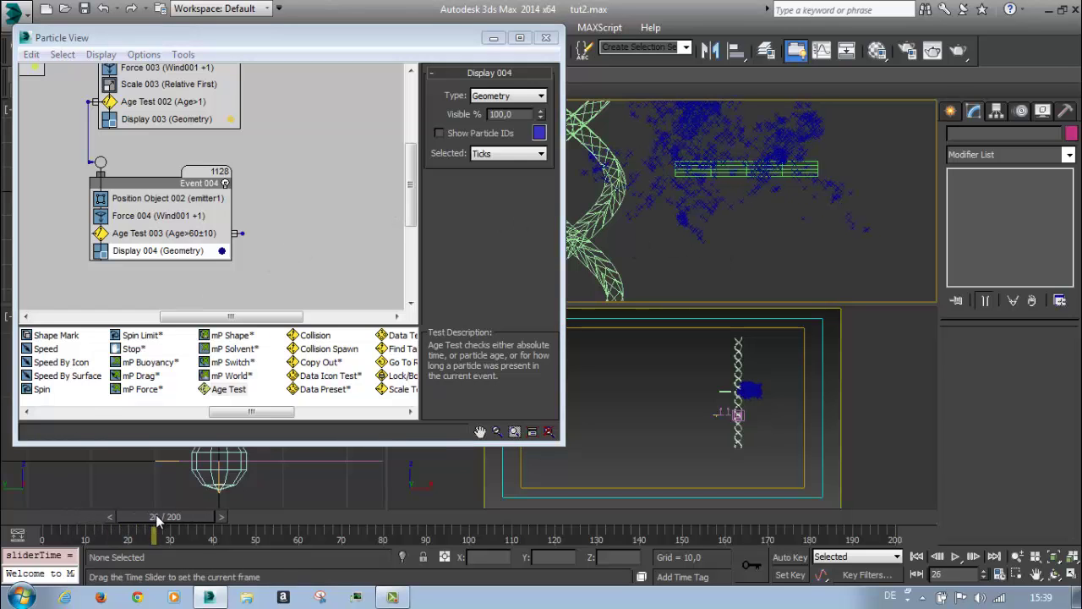
{"action": "left_click_drag", "start_coordinate": [110, 507], "coordinate": [132, 472]}
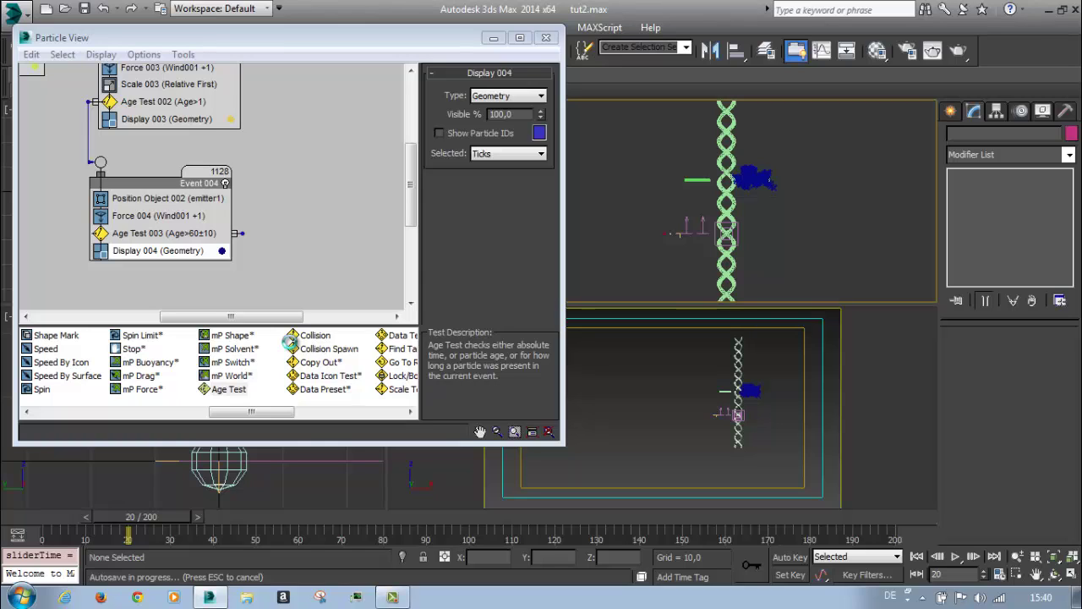
{"action": "left_click_drag", "start_coordinate": [141, 516], "coordinate": [53, 516]}
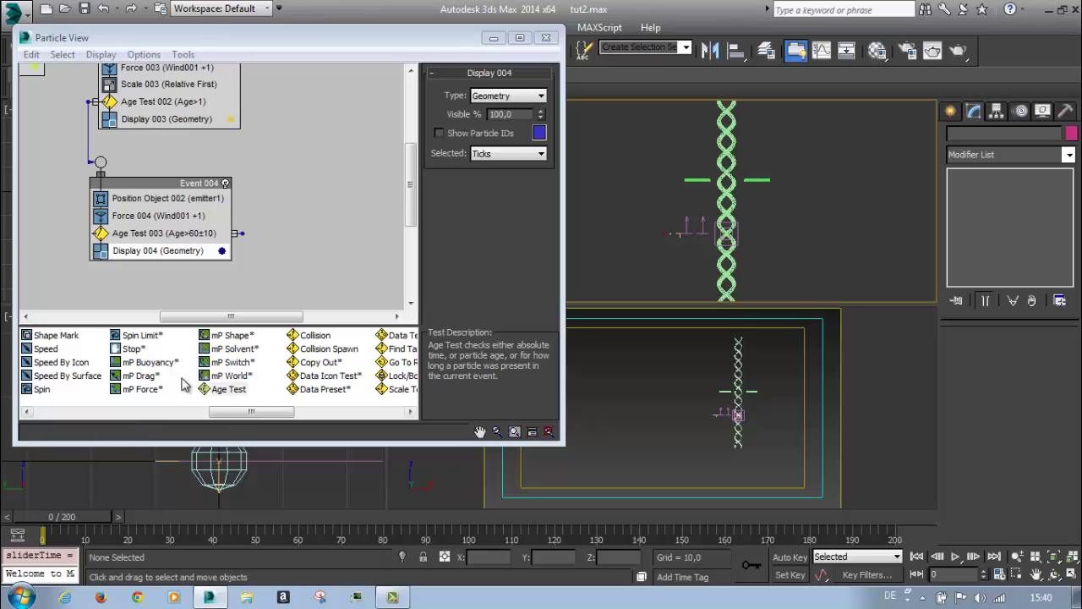
{"action": "left_click", "coordinate": [268, 412]}
{"action": "left_click_drag", "start_coordinate": [268, 415], "coordinate": [142, 416]}
Insert a Data Operator above Age Test 003 in Event 004 and rename it DO Scale
{"action": "left_click_drag", "start_coordinate": [82, 380], "coordinate": [128, 235]}
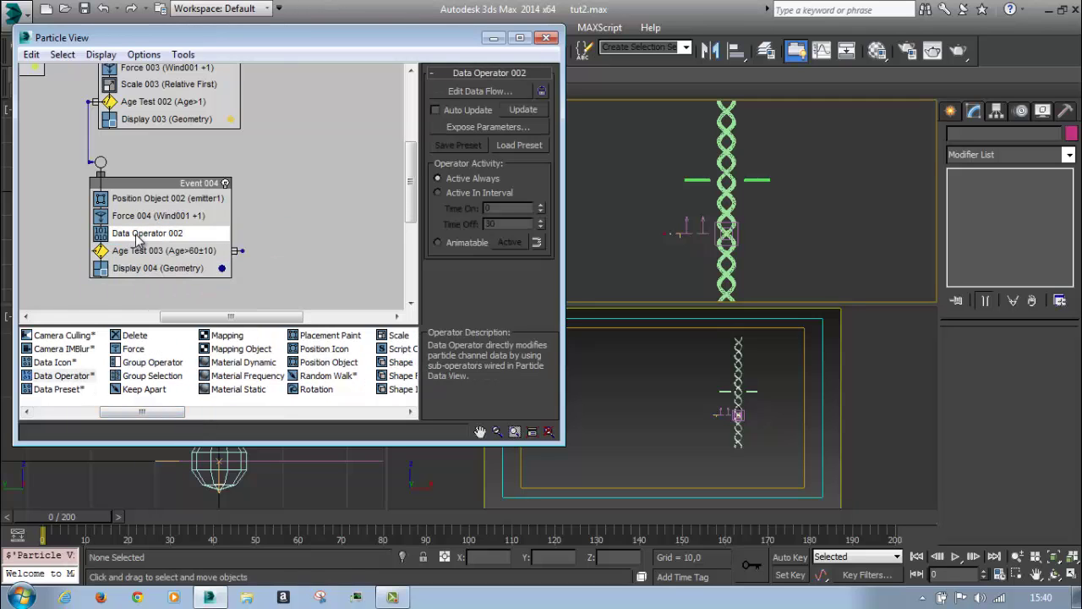
{"action": "right_click", "coordinate": [138, 237]}
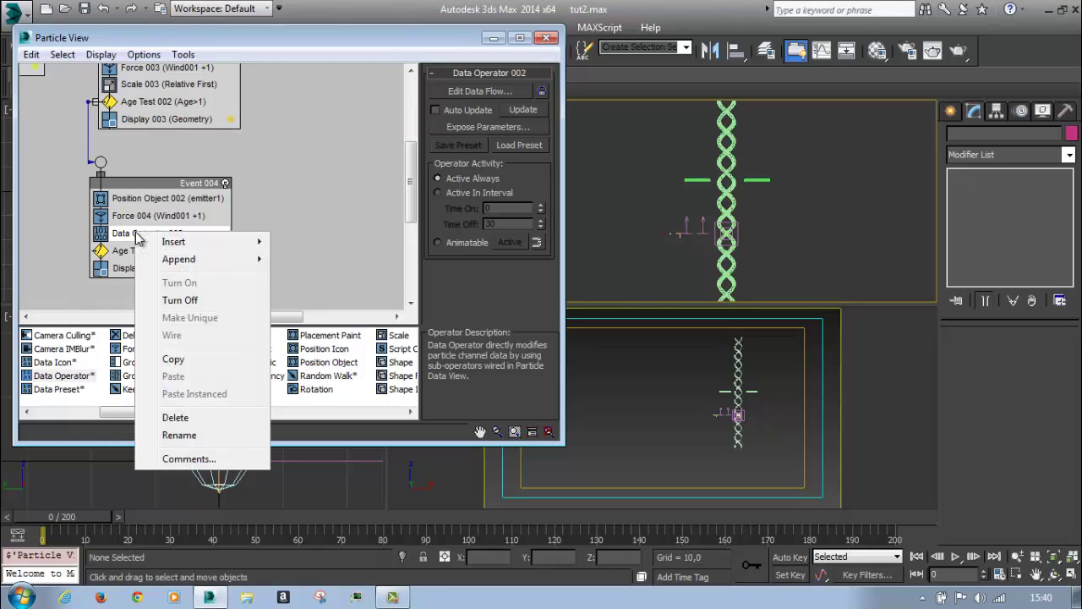
{"action": "left_click", "coordinate": [207, 434]}
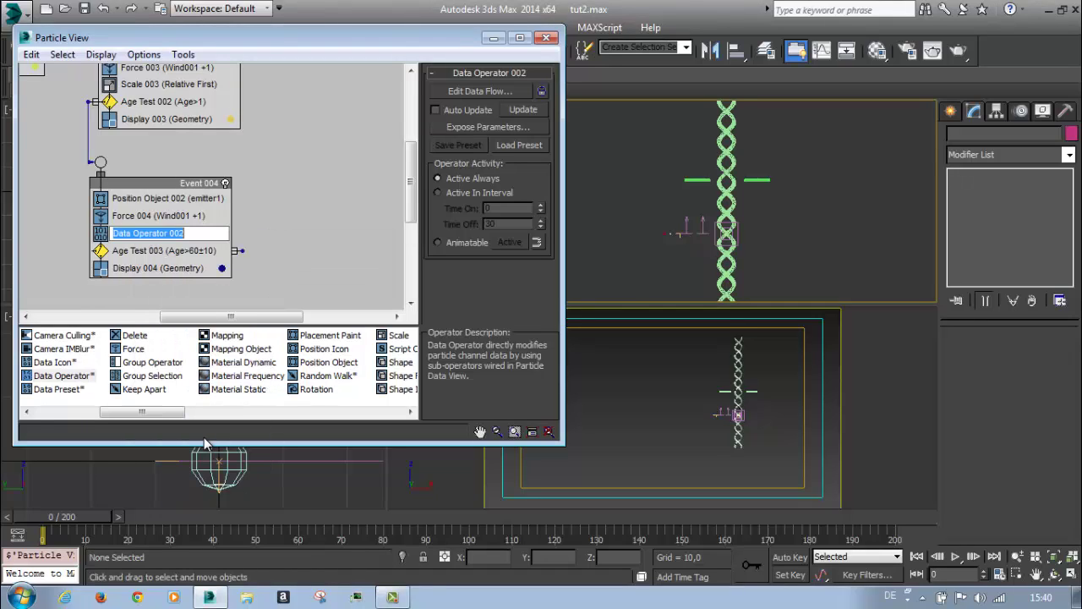
{"action": "type", "text": "DP"}
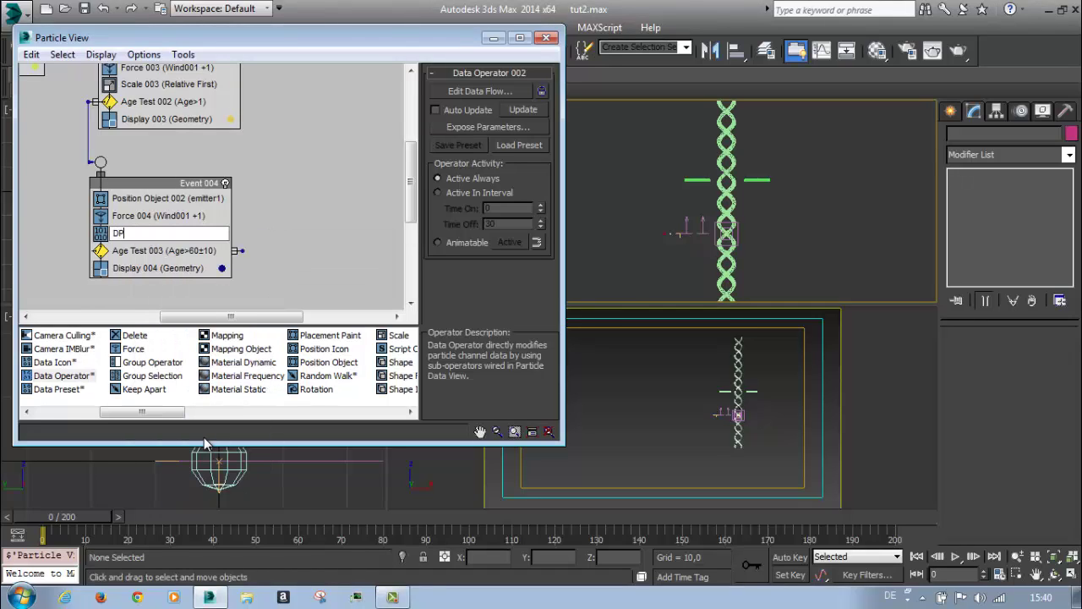
{"action": "key", "text": "BackSpace"}
{"action": "type", "text": "O Scale"}
{"action": "key", "text": "Return"}
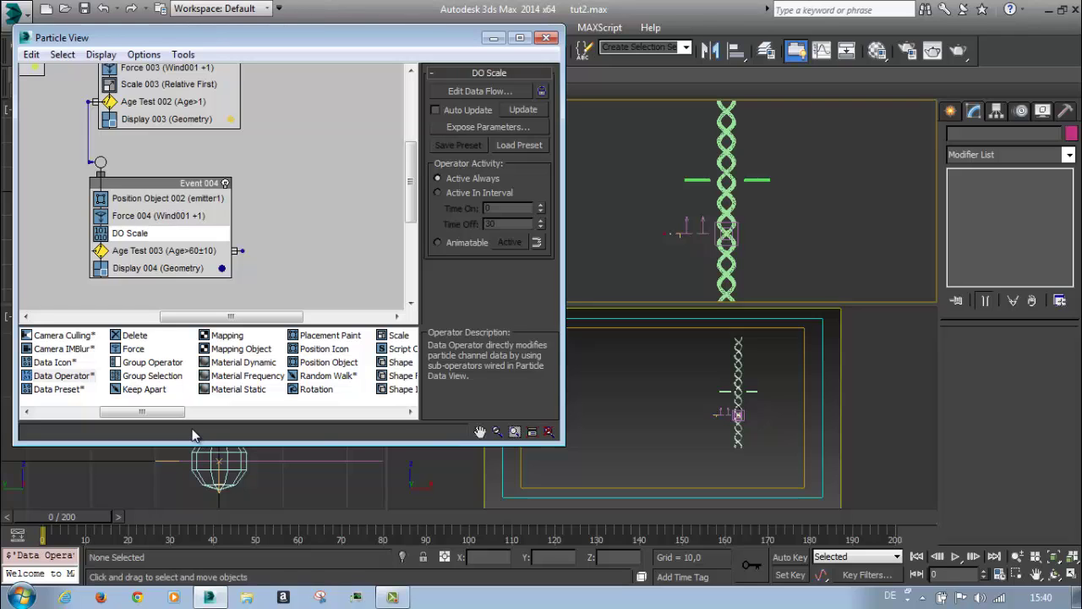
Open DO Scale's data flow editor and move its window up and left
{"action": "left_click", "coordinate": [138, 234]}
{"action": "left_click", "coordinate": [480, 90]}
{"action": "left_click_drag", "start_coordinate": [503, 110], "coordinate": [289, 35]}
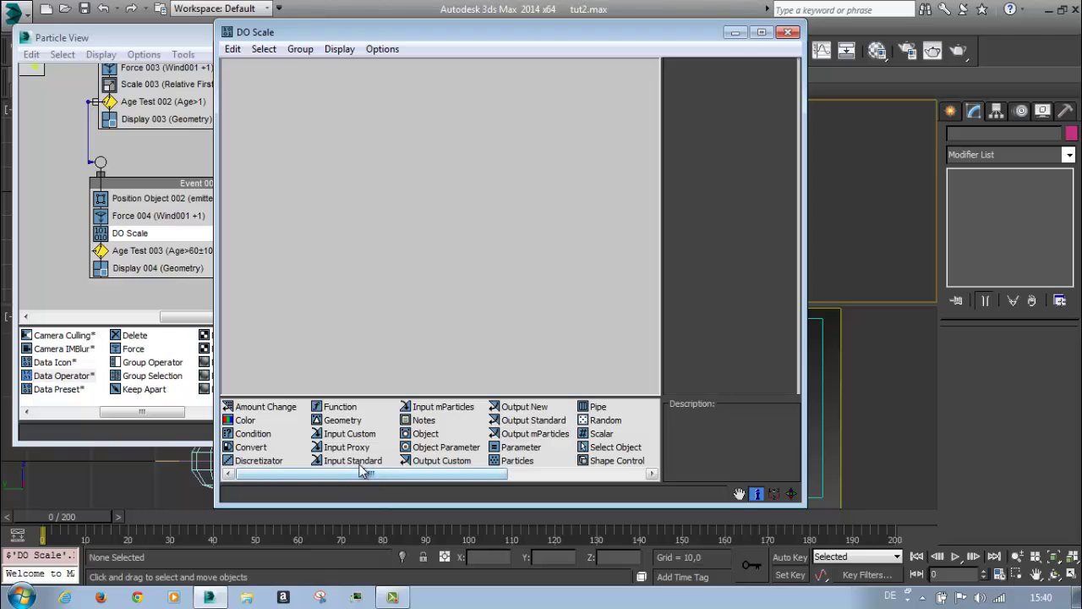
Add an Input Standard node that reads Scale Maximum
{"action": "left_click_drag", "start_coordinate": [355, 461], "coordinate": [285, 128]}
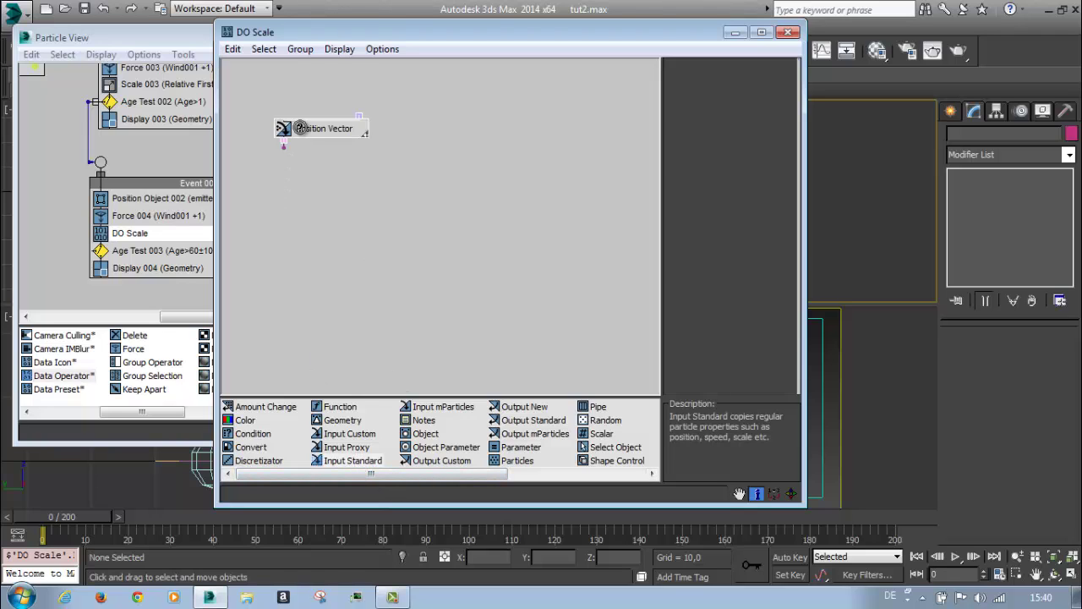
{"action": "left_click", "coordinate": [689, 275]}
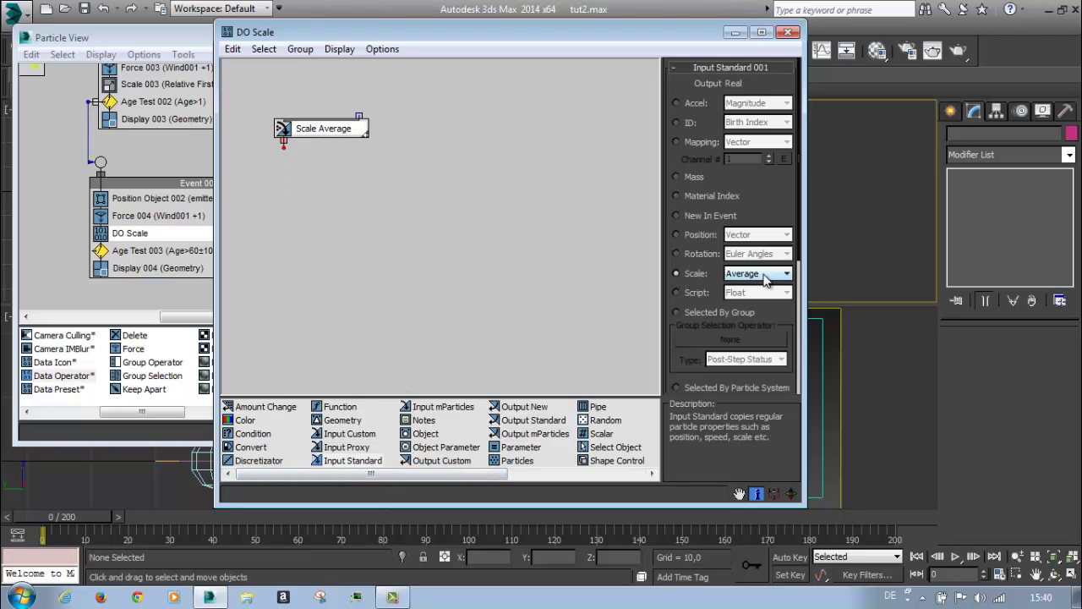
{"action": "left_click", "coordinate": [765, 273]}
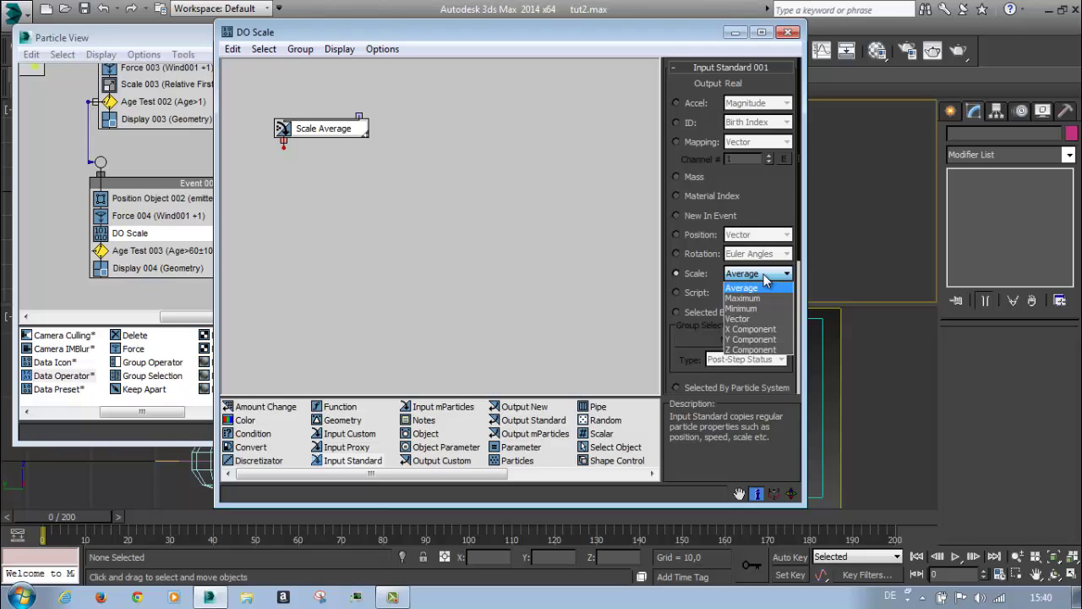
{"action": "left_click", "coordinate": [765, 279]}
{"action": "left_click", "coordinate": [766, 276]}
{"action": "left_click", "coordinate": [765, 297]}
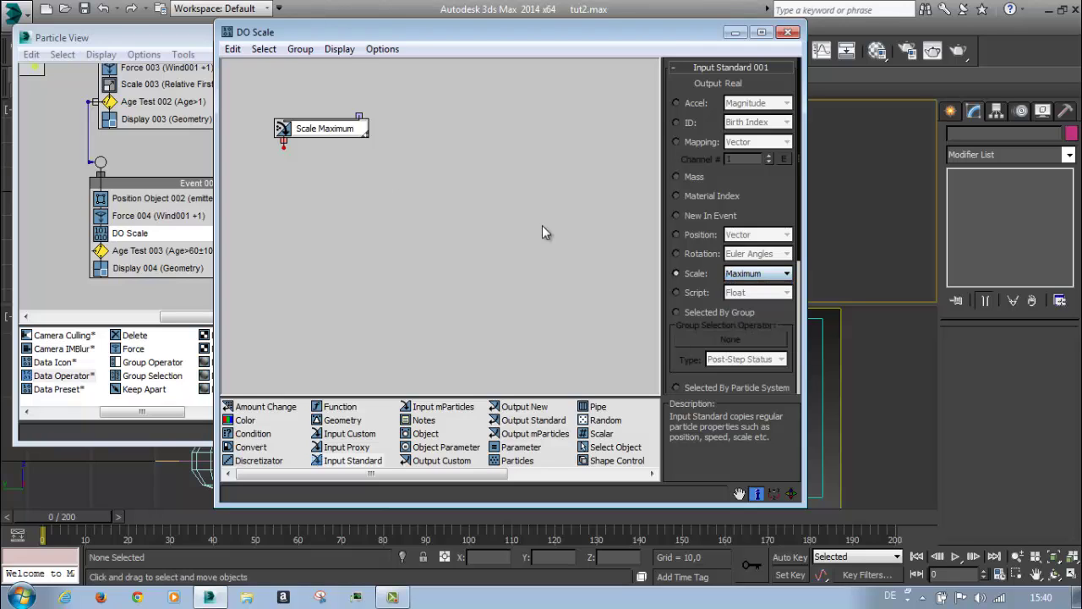
{"action": "left_click_drag", "start_coordinate": [319, 127], "coordinate": [298, 123]}
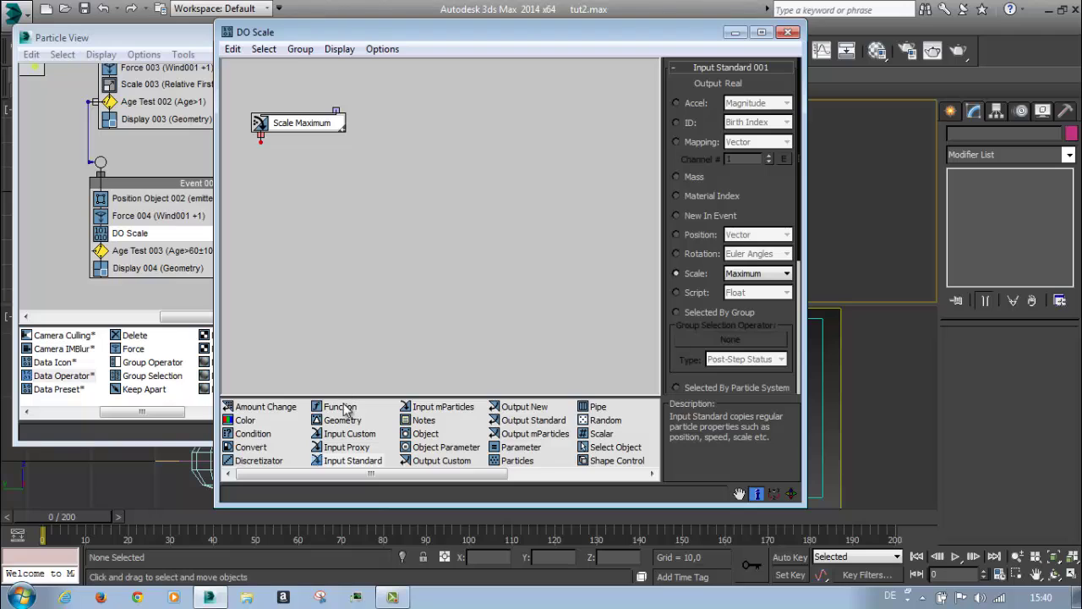
Add a Function node set to real-number operands, giving an R1 + R2 node
{"action": "left_click_drag", "start_coordinate": [340, 406], "coordinate": [355, 196]}
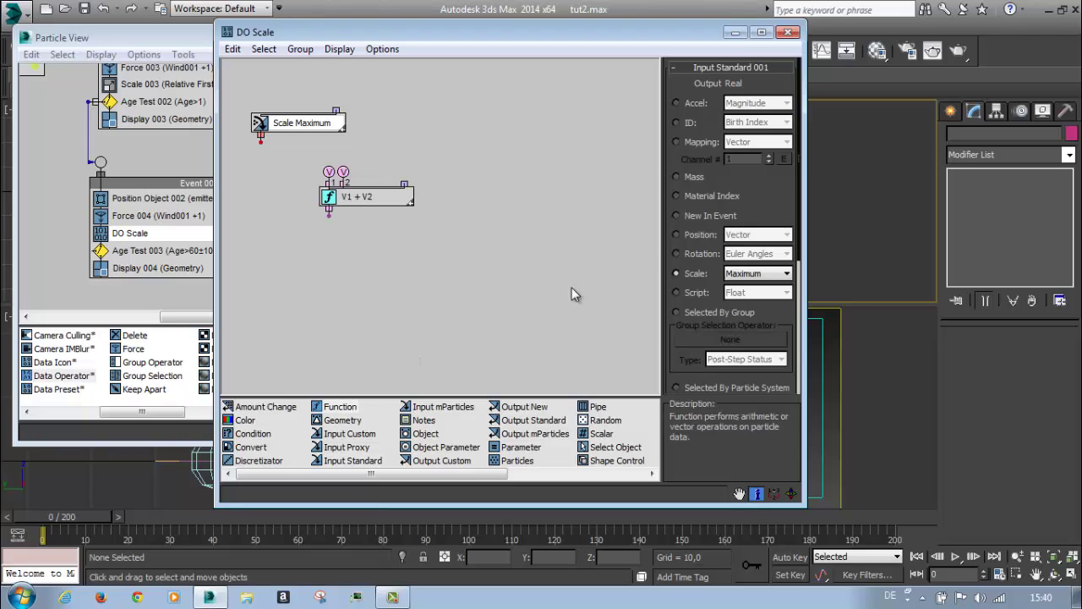
{"action": "left_click", "coordinate": [355, 196]}
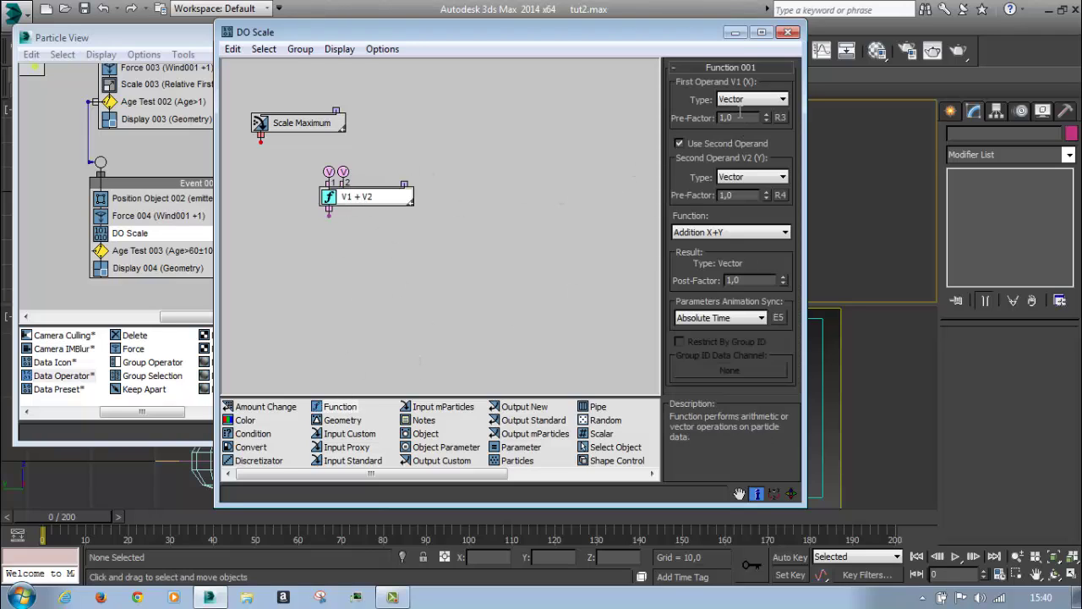
{"action": "left_click", "coordinate": [752, 99]}
{"action": "left_click", "coordinate": [748, 156]}
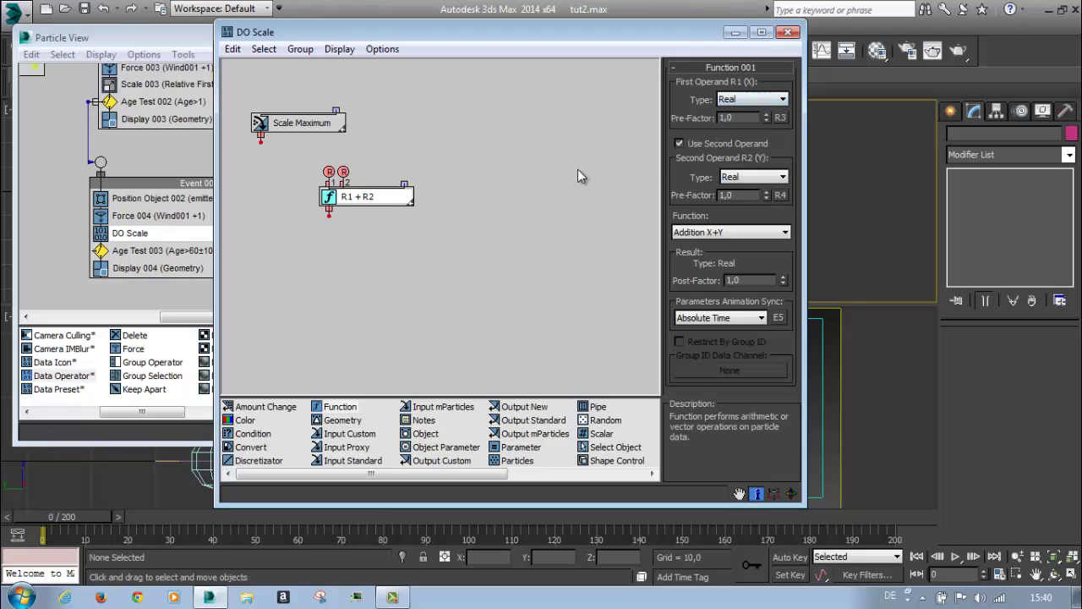
{"action": "left_click_drag", "start_coordinate": [371, 197], "coordinate": [348, 201]}
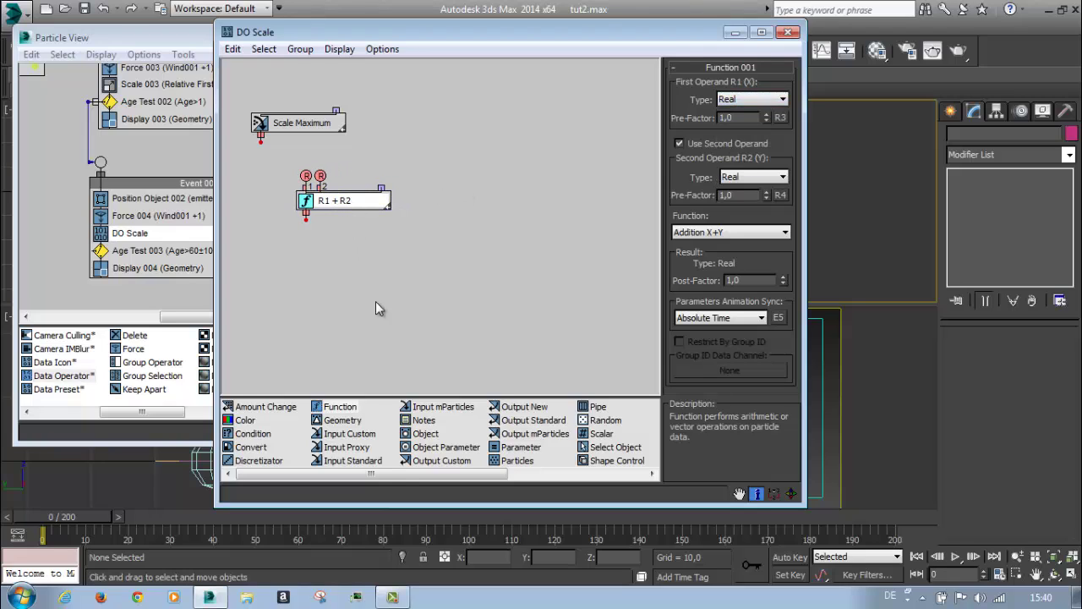
Add a 0,01 Scalar and wire Scale Maximum to R1 and the scalar to R2
{"action": "left_click_drag", "start_coordinate": [597, 435], "coordinate": [412, 130]}
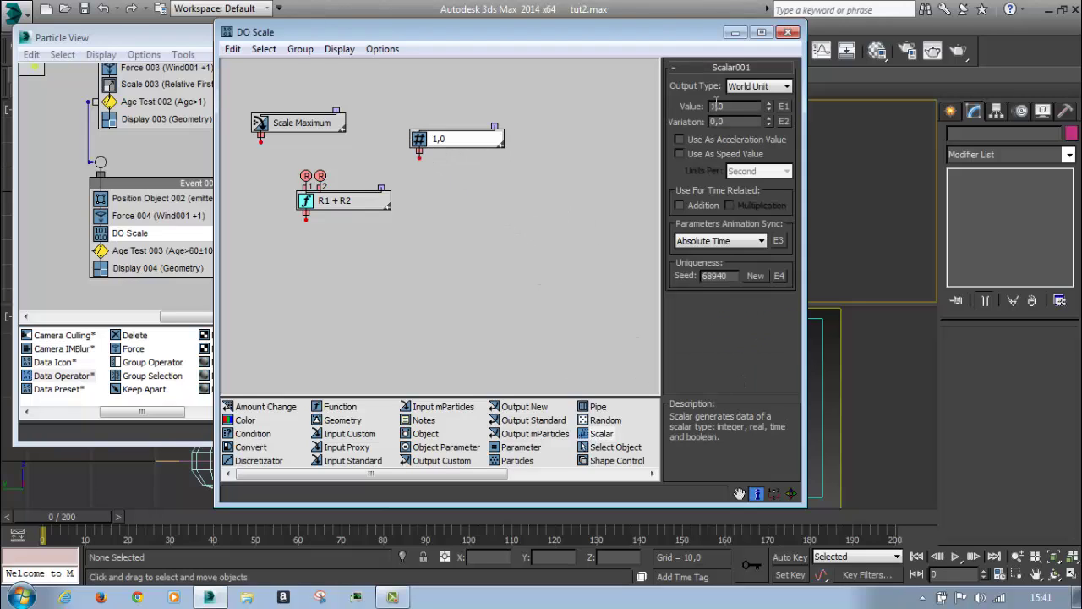
{"action": "double_click", "coordinate": [716, 105]}
{"action": "left_click_drag", "start_coordinate": [452, 148], "coordinate": [315, 176]}
{"action": "left_click_drag", "start_coordinate": [304, 176], "coordinate": [261, 139]}
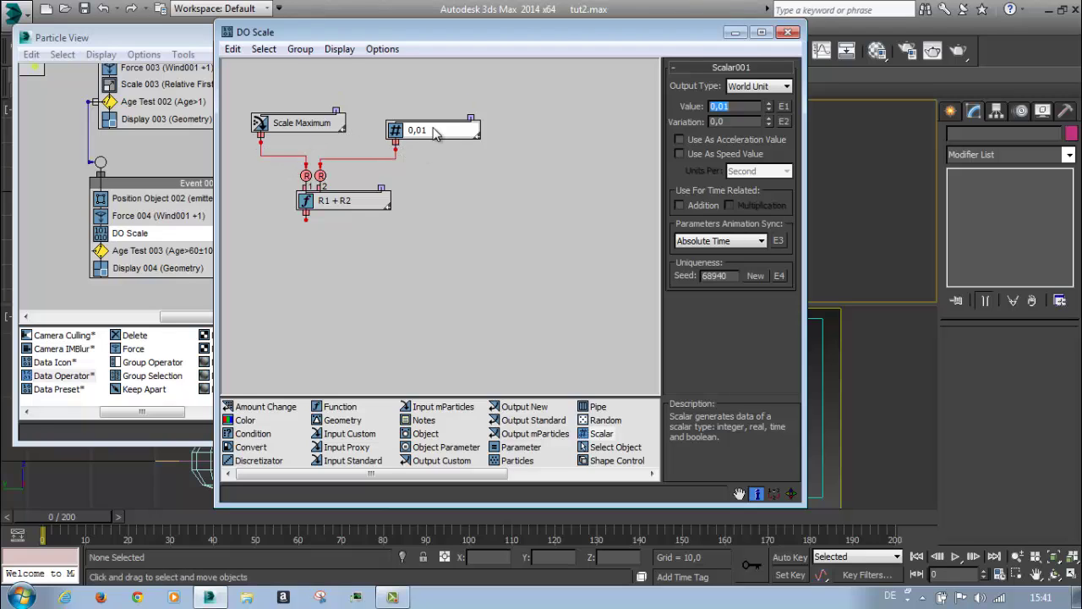
{"action": "left_click_drag", "start_coordinate": [431, 128], "coordinate": [406, 124]}
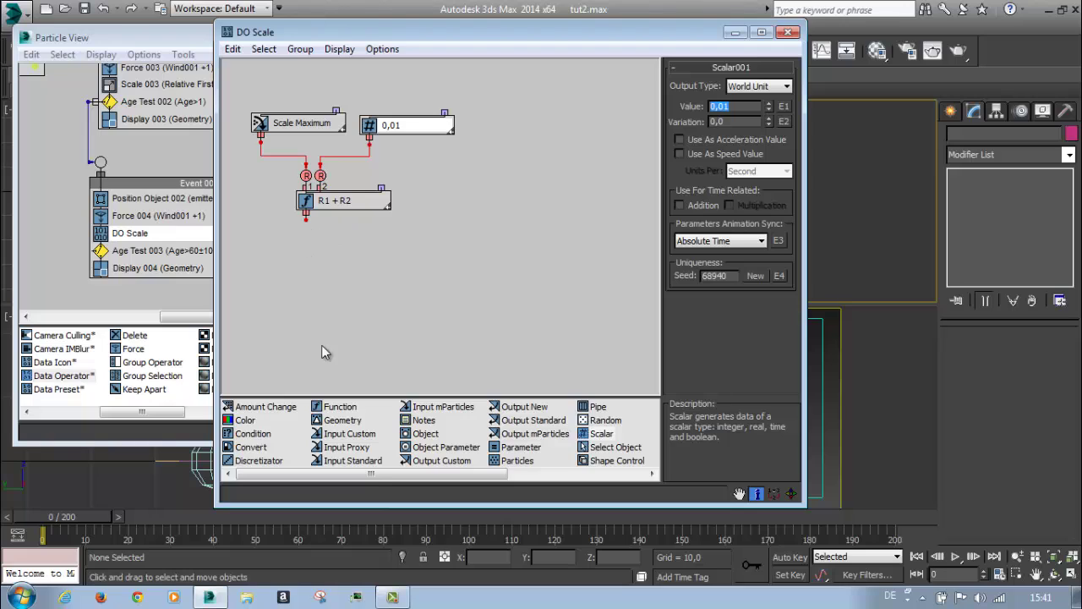
{"action": "left_click_drag", "start_coordinate": [364, 476], "coordinate": [419, 478]}
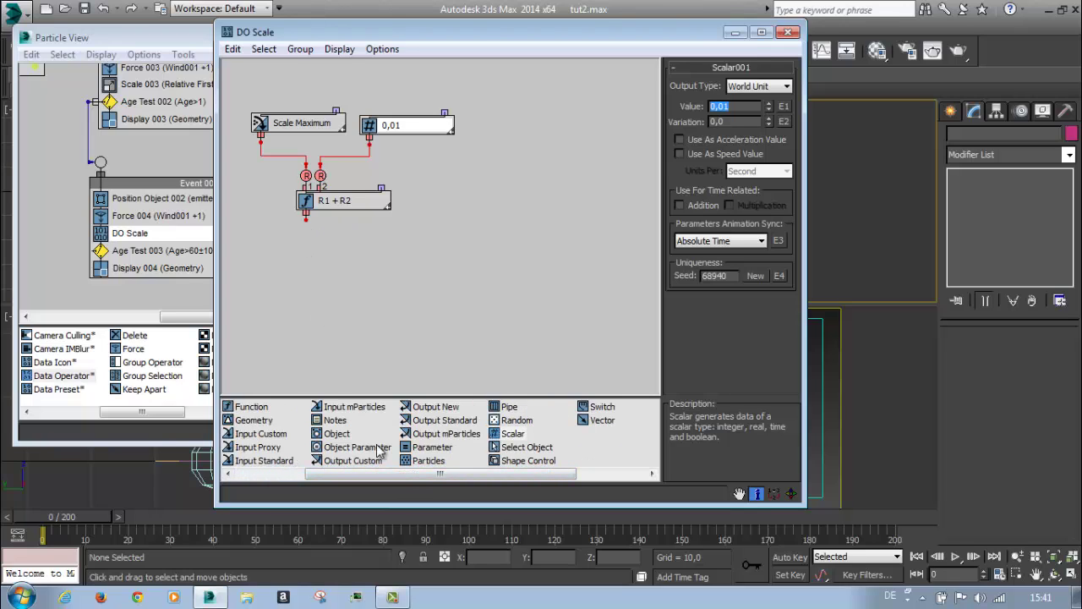
Add an Output Standard node set to Scale with Average, plus a Pipe node above it
{"action": "left_click_drag", "start_coordinate": [423, 423], "coordinate": [374, 327]}
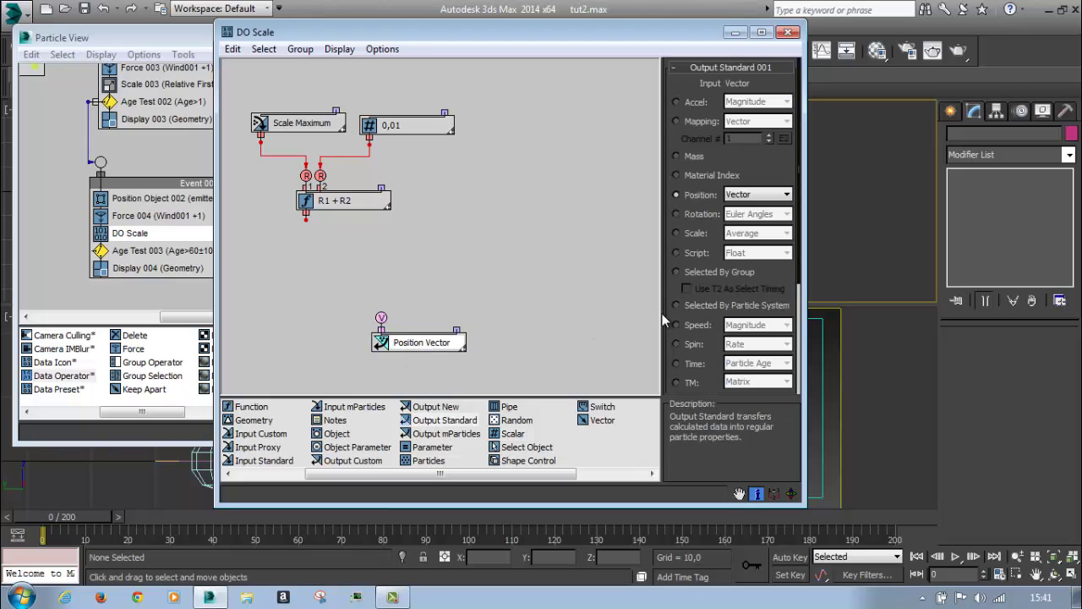
{"action": "scroll", "coordinate": [673, 313], "scroll_direction": "down", "scroll_amount": 3}
{"action": "scroll", "coordinate": [689, 338], "scroll_direction": "up", "scroll_amount": 3}
{"action": "left_click", "coordinate": [680, 232]}
{"action": "left_click", "coordinate": [757, 232]}
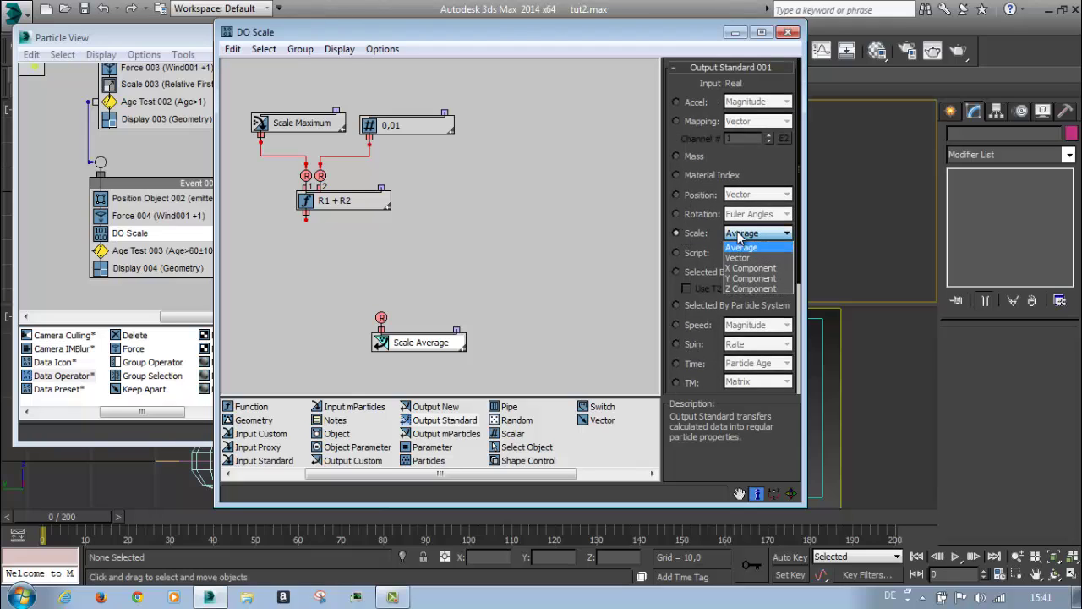
{"action": "left_click", "coordinate": [753, 243]}
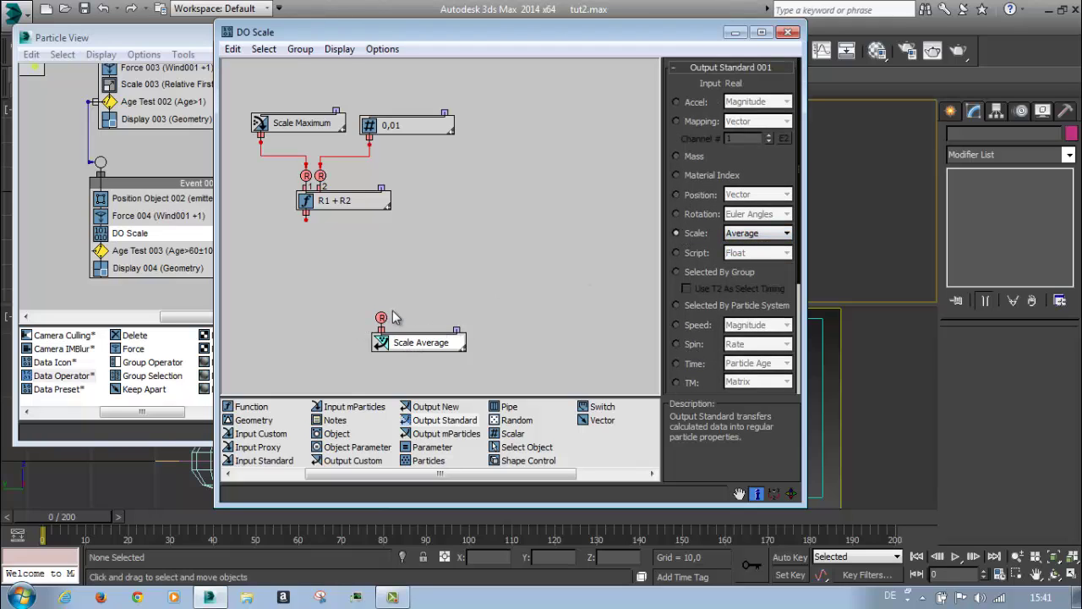
{"action": "left_click_drag", "start_coordinate": [390, 342], "coordinate": [385, 343]}
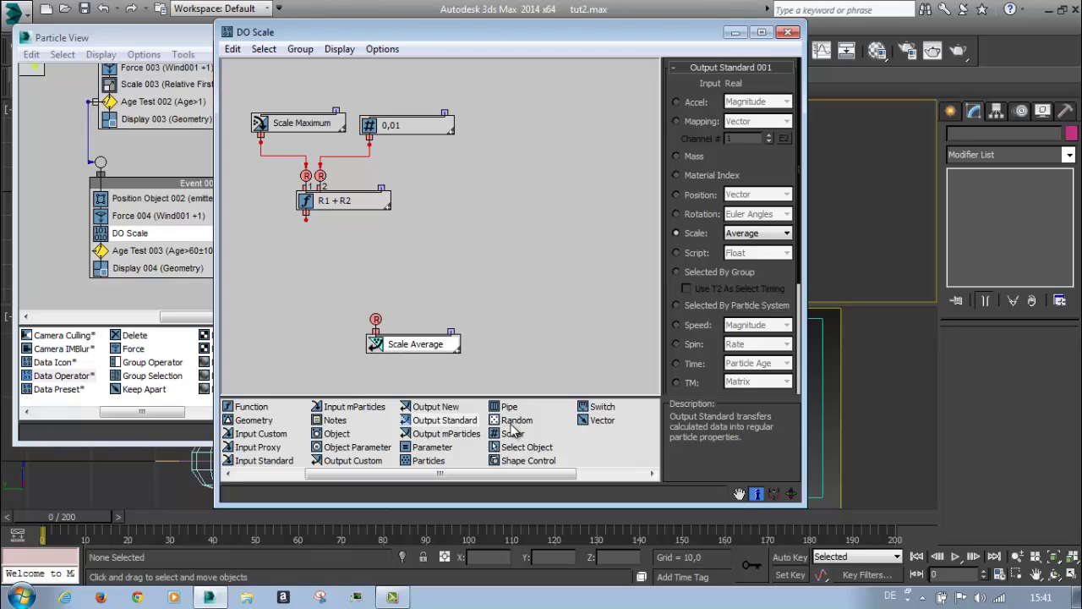
{"action": "left_click_drag", "start_coordinate": [510, 412], "coordinate": [404, 277]}
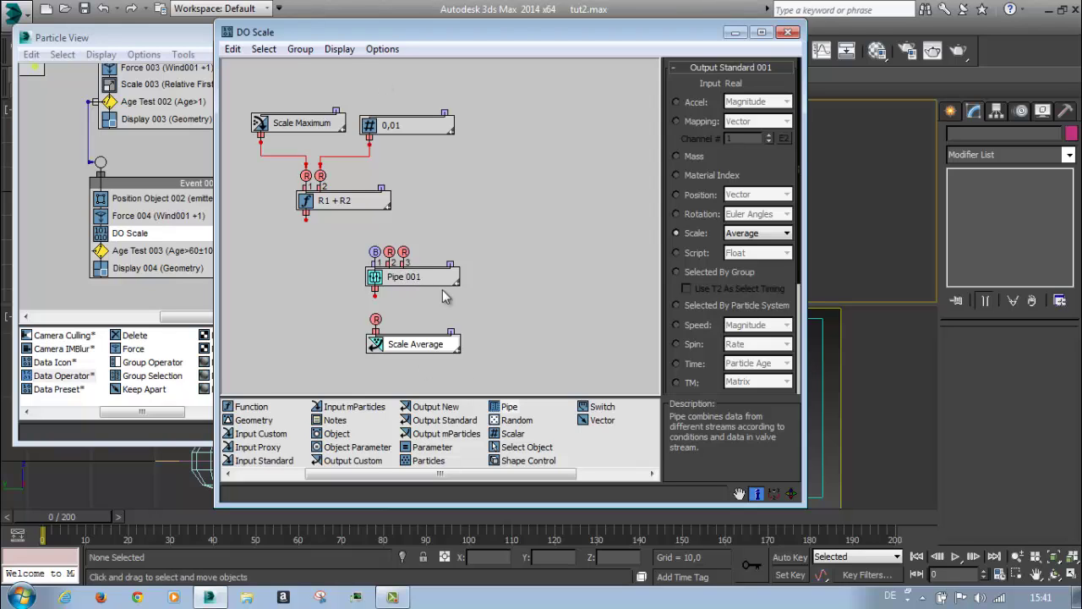
Add a 0,3 Scalar and set Pipe 001 to a Float valve with a threshold condition
{"action": "left_click_drag", "start_coordinate": [512, 433], "coordinate": [490, 229]}
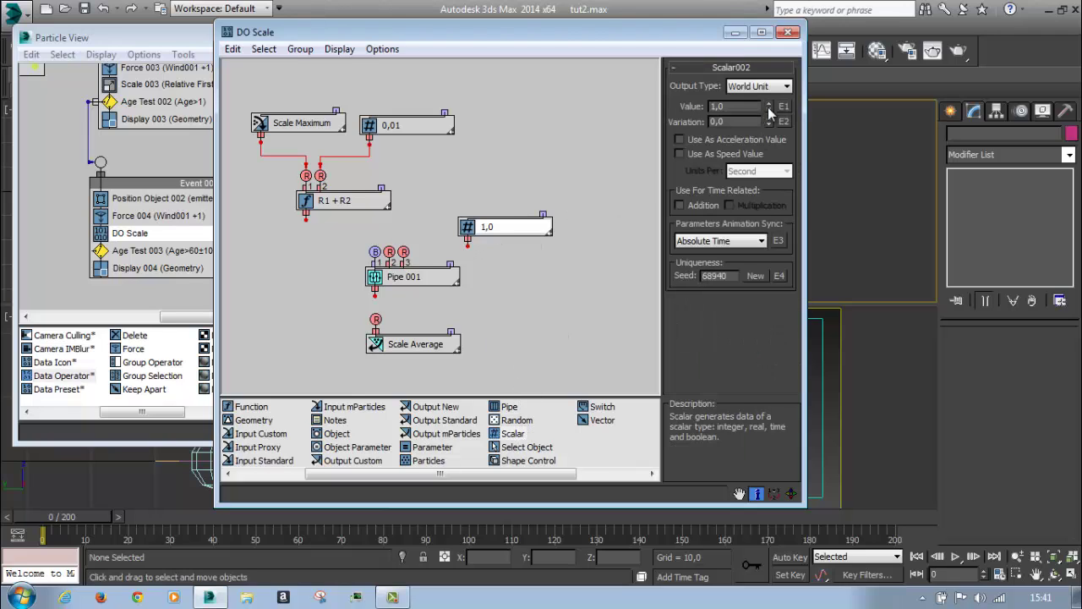
{"action": "left_click_drag", "start_coordinate": [769, 110], "coordinate": [773, 160]}
{"action": "left_click_drag", "start_coordinate": [474, 226], "coordinate": [475, 208]}
{"action": "left_click", "coordinate": [414, 282]}
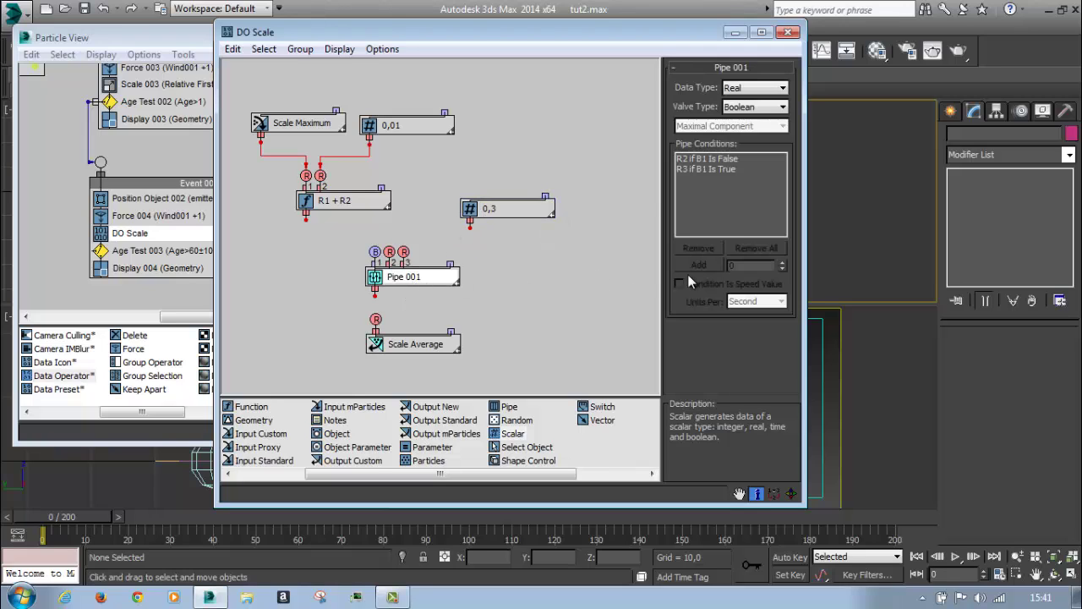
{"action": "left_click", "coordinate": [732, 109]}
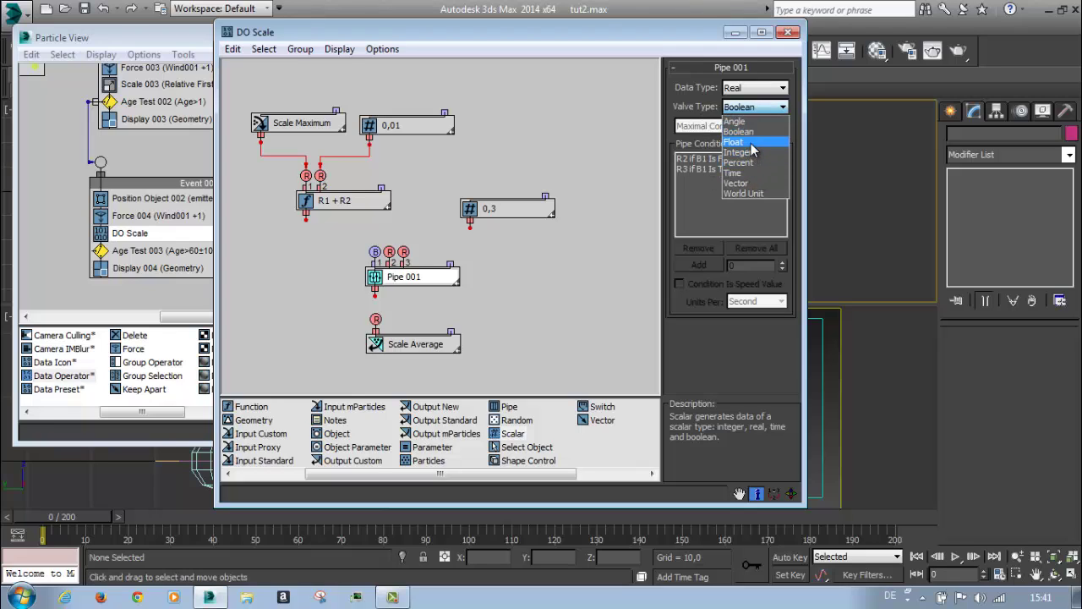
{"action": "left_click", "coordinate": [752, 143]}
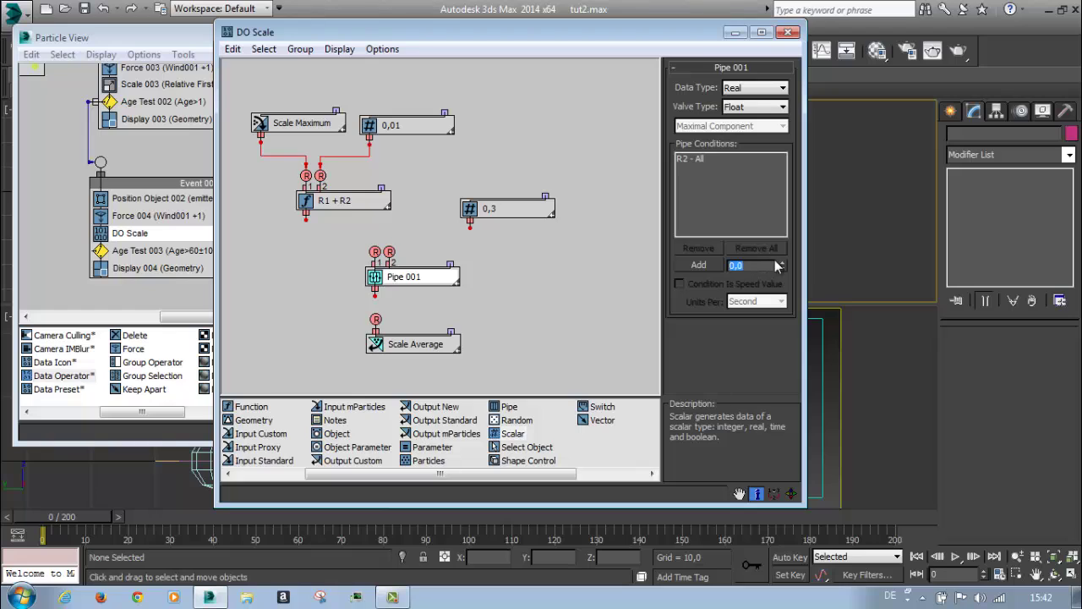
{"action": "left_click_drag", "start_coordinate": [783, 267], "coordinate": [784, 232]}
{"action": "left_click", "coordinate": [700, 265]}
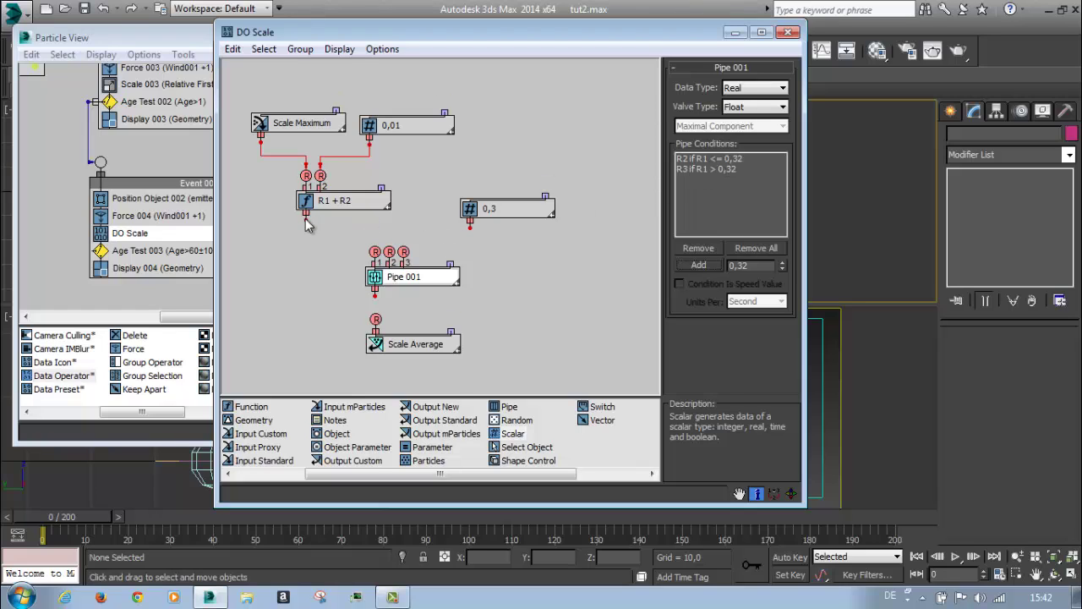
Wire R1 + R2 to the Pipe's R1/R2, the 0,3 scalar to R3, and the Pipe to Scale Average
{"action": "left_click_drag", "start_coordinate": [306, 219], "coordinate": [375, 252]}
{"action": "left_click_drag", "start_coordinate": [306, 221], "coordinate": [389, 252]}
{"action": "left_click", "coordinate": [773, 248]}
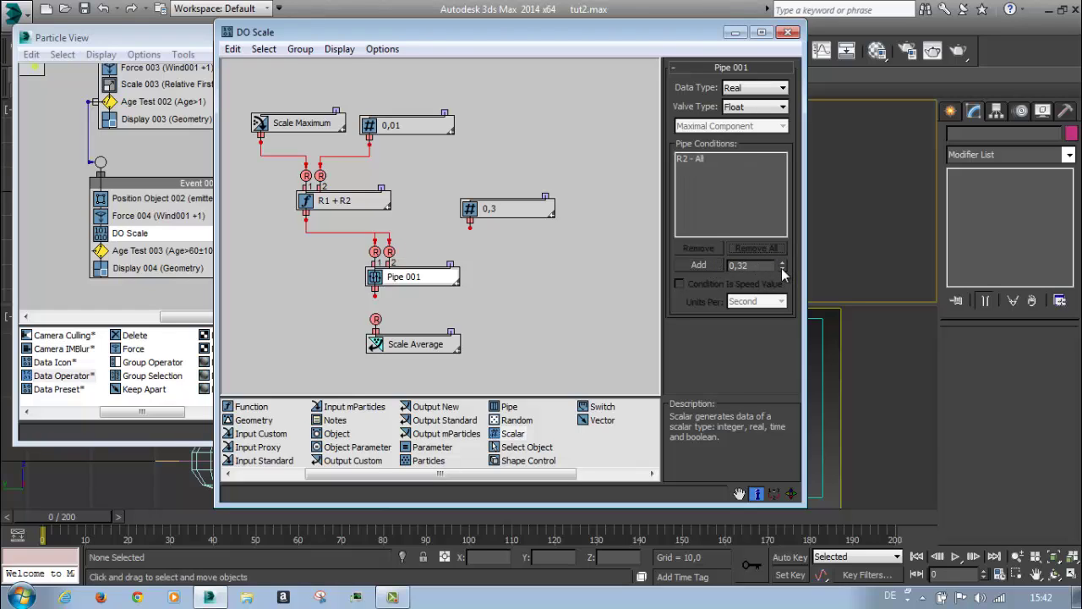
{"action": "left_click", "coordinate": [698, 266]}
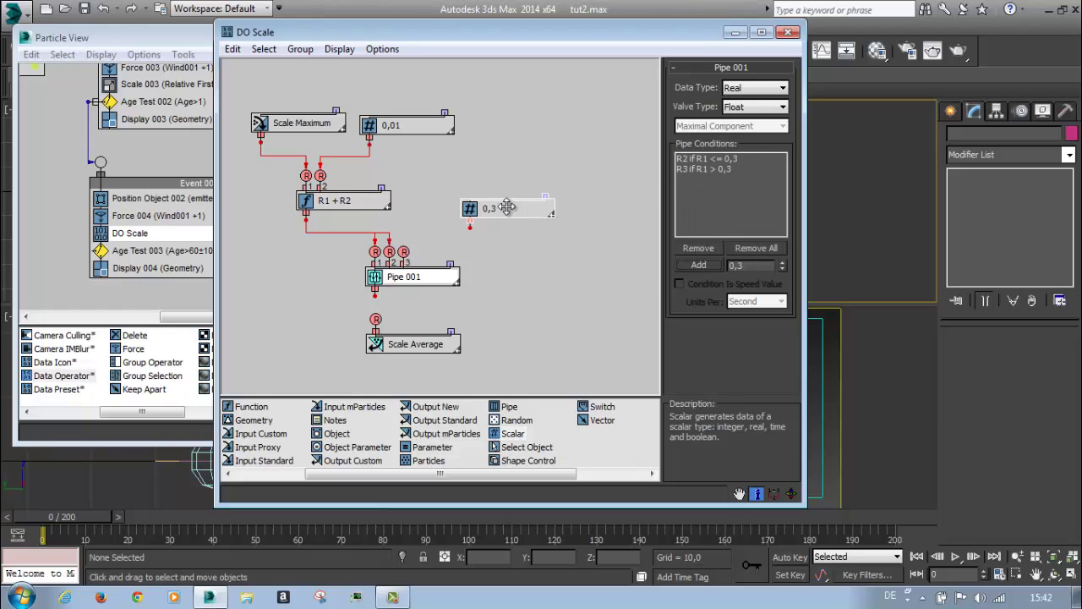
{"action": "left_click_drag", "start_coordinate": [505, 207], "coordinate": [485, 200]}
{"action": "left_click_drag", "start_coordinate": [408, 241], "coordinate": [404, 251]}
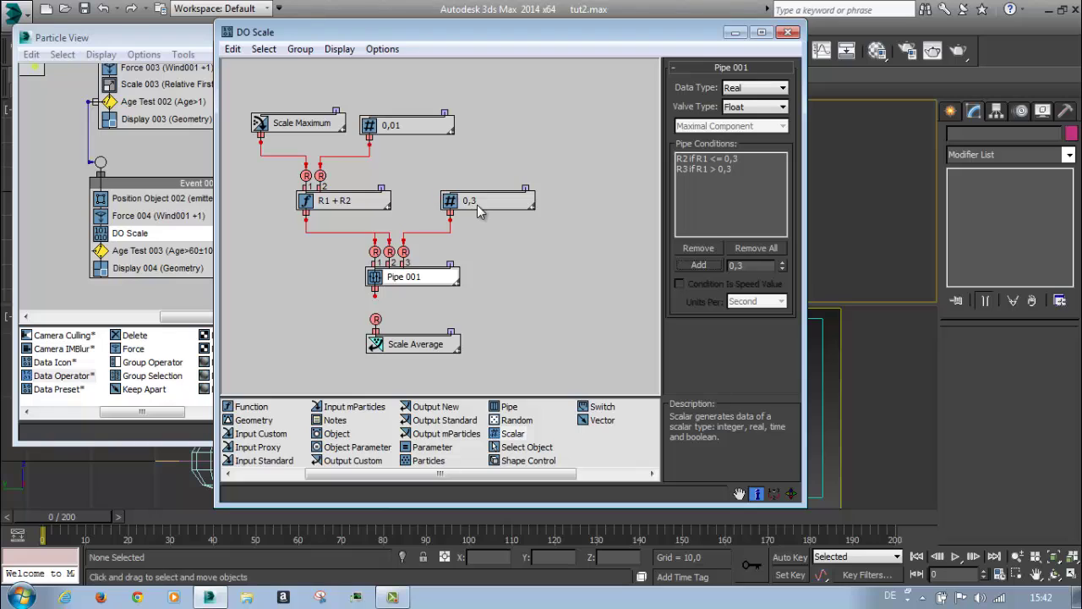
{"action": "left_click_drag", "start_coordinate": [478, 212], "coordinate": [492, 181]}
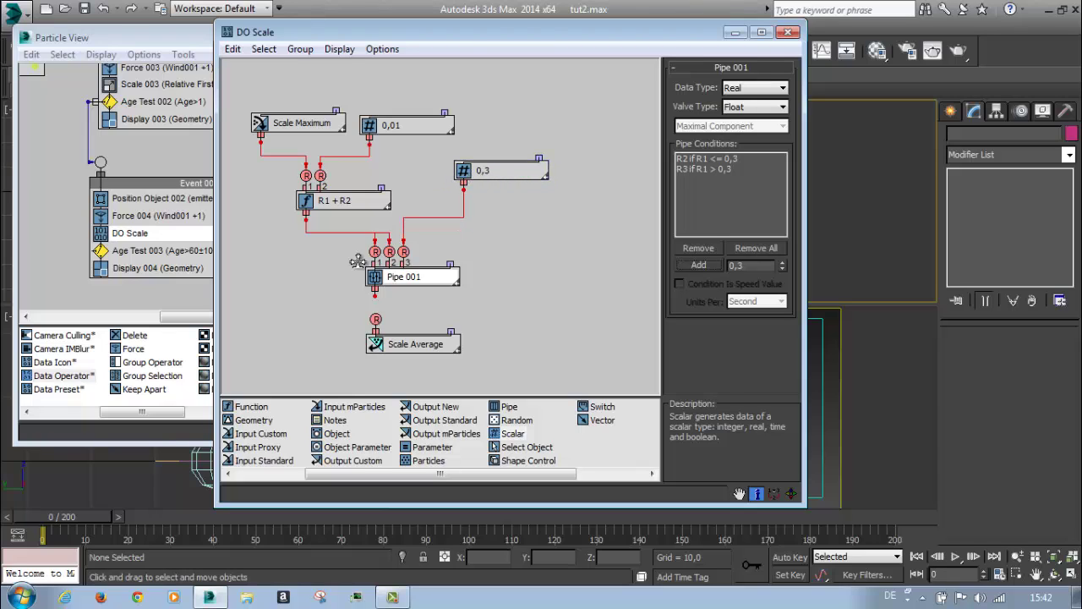
{"action": "left_click_drag", "start_coordinate": [375, 292], "coordinate": [378, 320]}
Close the DO Scale editor and scrub to frame 51 and back to preview Event 004
{"action": "left_click", "coordinate": [787, 33]}
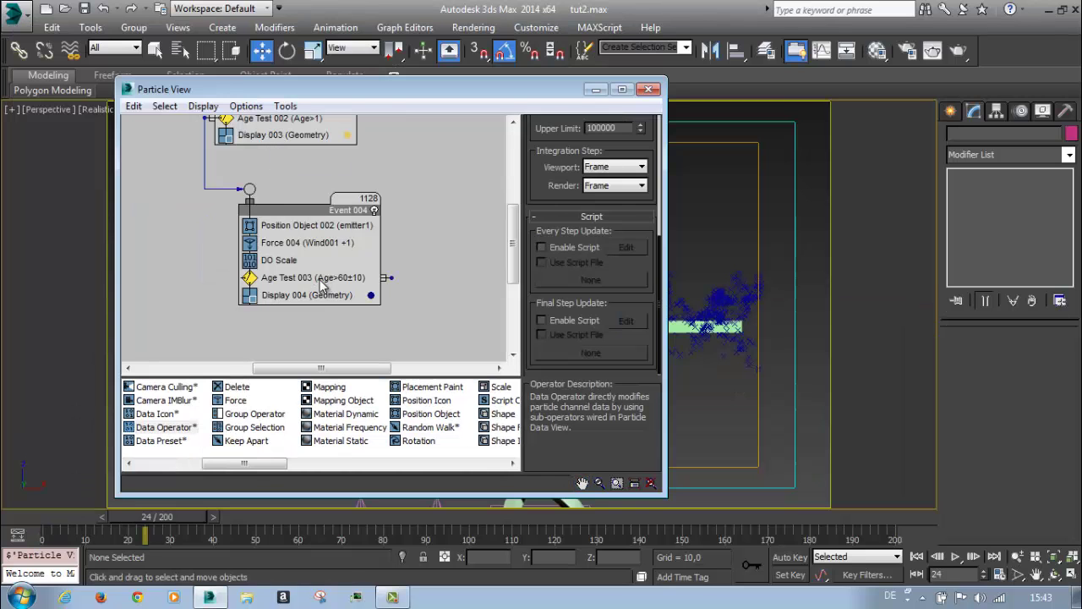
{"action": "left_click", "coordinate": [317, 277]}
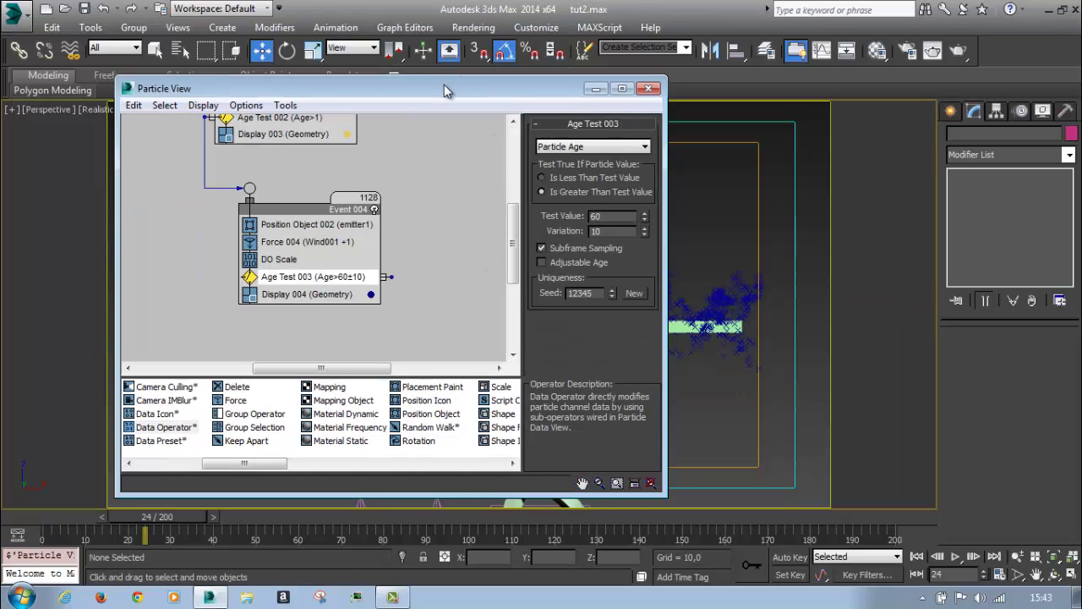
{"action": "left_click_drag", "start_coordinate": [440, 89], "coordinate": [315, 35]}
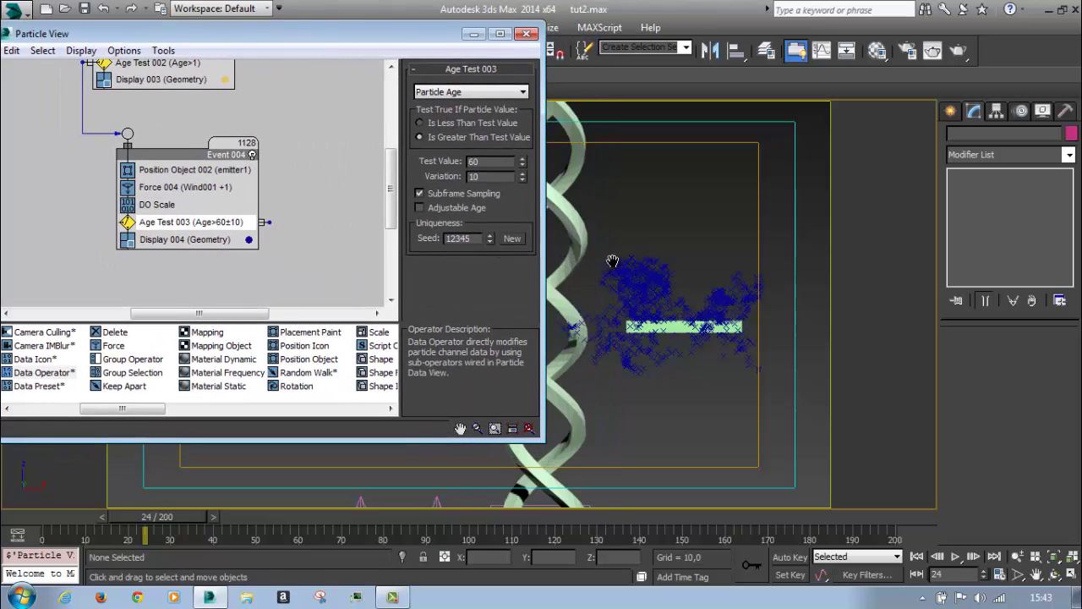
{"action": "middle_click_drag", "start_coordinate": [612, 261], "coordinate": [660, 237]}
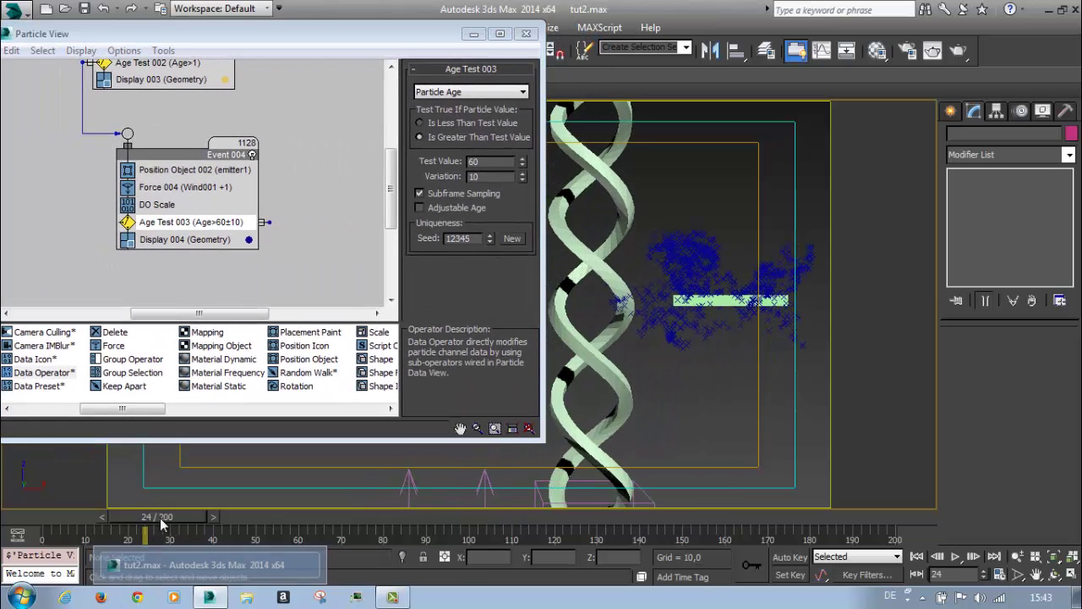
{"action": "left_click_drag", "start_coordinate": [160, 519], "coordinate": [269, 517]}
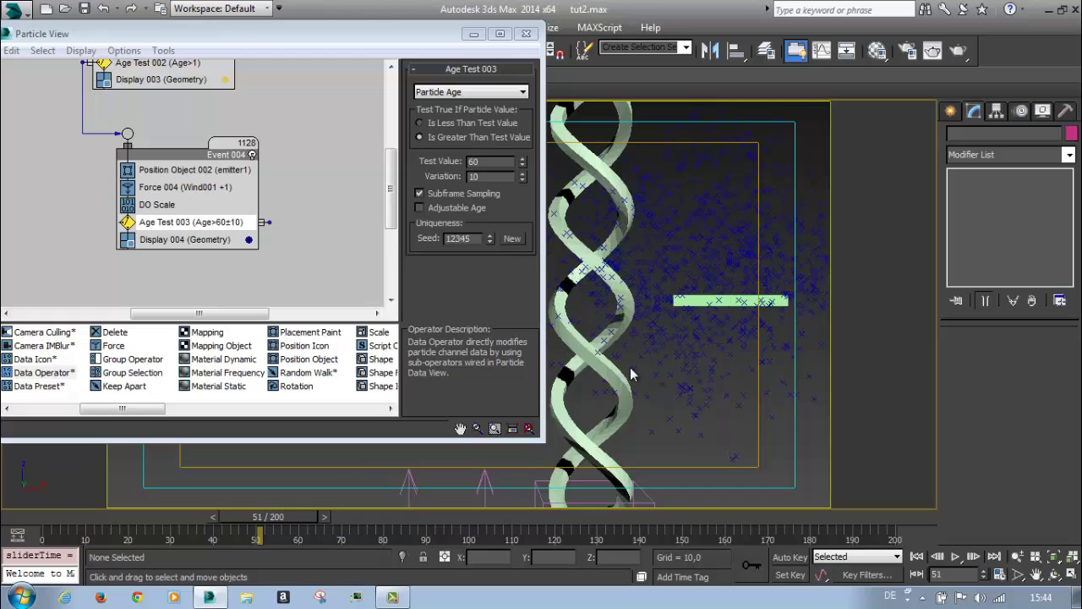
{"action": "scroll", "coordinate": [630, 374], "scroll_direction": "down", "scroll_amount": 5}
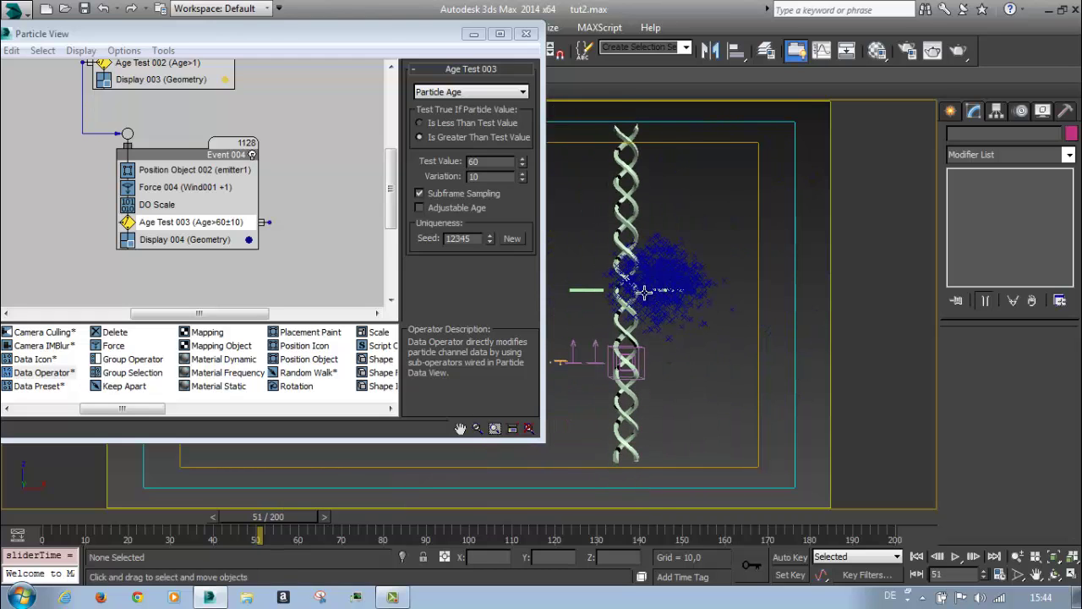
{"action": "scroll", "coordinate": [643, 292], "scroll_direction": "up", "scroll_amount": 2}
{"action": "left_click_drag", "start_coordinate": [106, 518], "coordinate": [67, 519]}
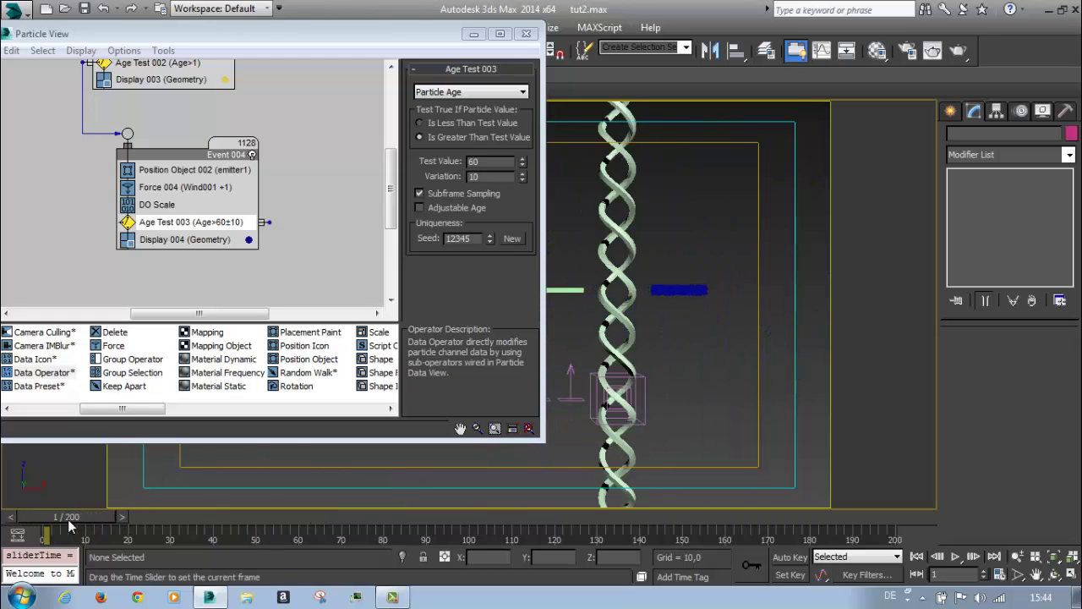
{"action": "middle_click_drag", "start_coordinate": [261, 223], "coordinate": [261, 294]}
Check Position Object 002, then add a Find Target event and wire Age Test 003 into it
{"action": "middle_click_drag", "start_coordinate": [258, 174], "coordinate": [300, 194]}
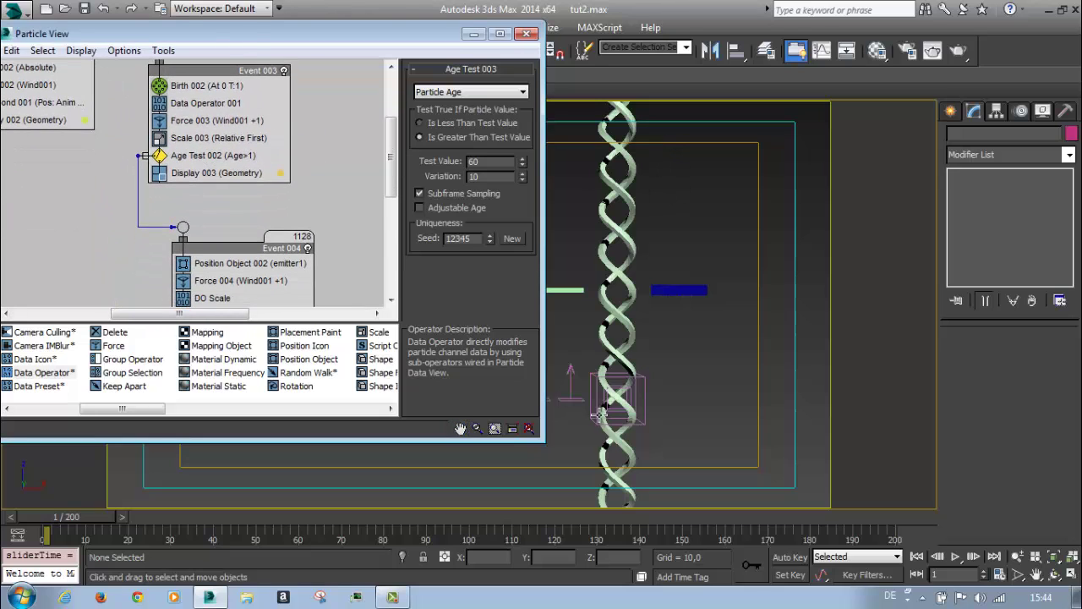
{"action": "middle_click_drag", "start_coordinate": [252, 166], "coordinate": [248, 107]}
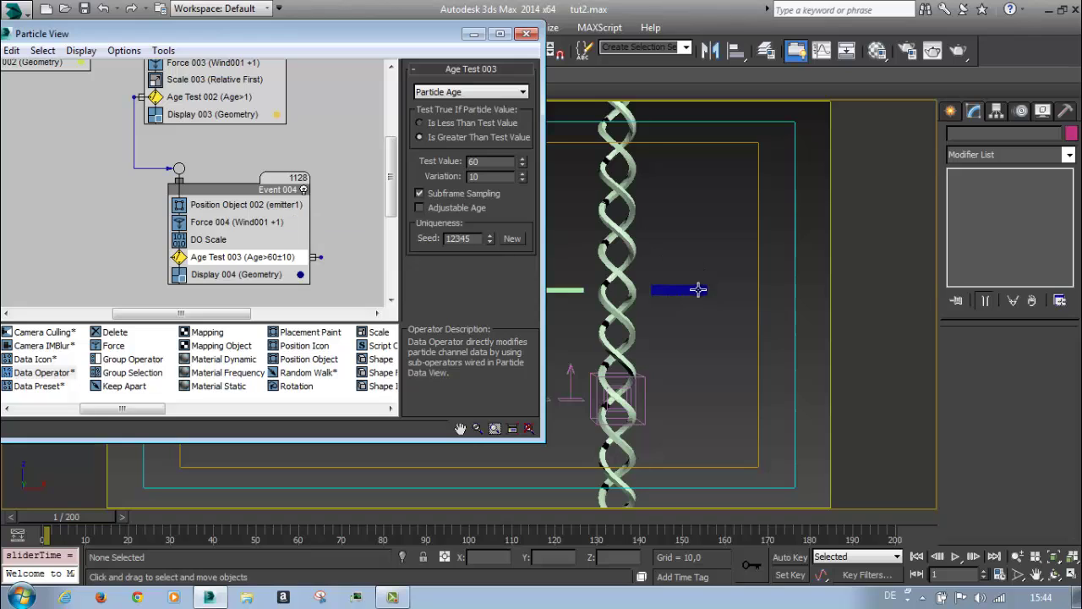
{"action": "left_click", "coordinate": [228, 205]}
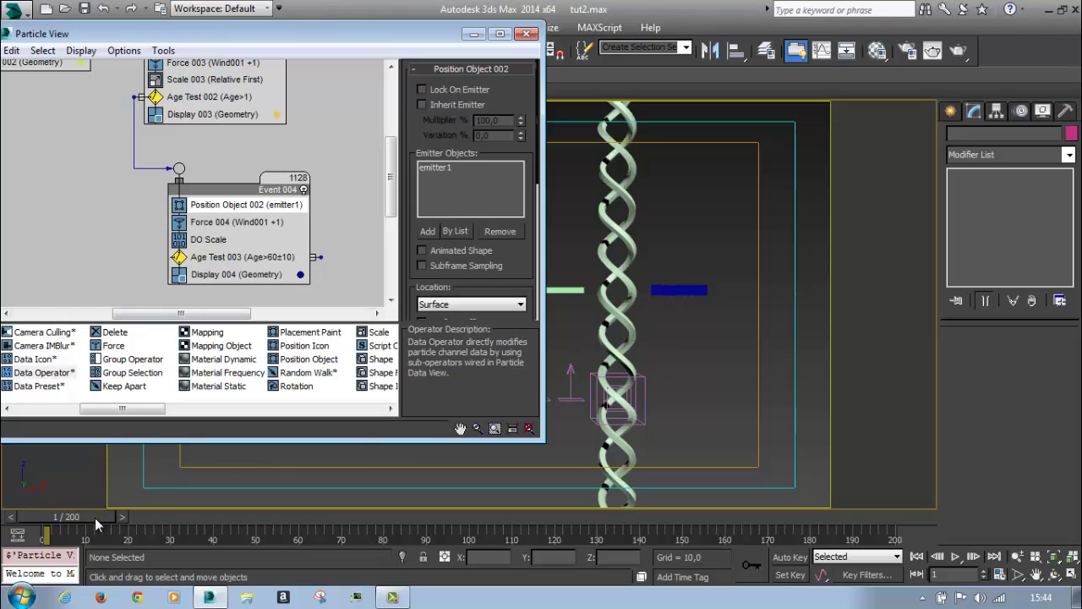
{"action": "left_click_drag", "start_coordinate": [95, 518], "coordinate": [244, 521]}
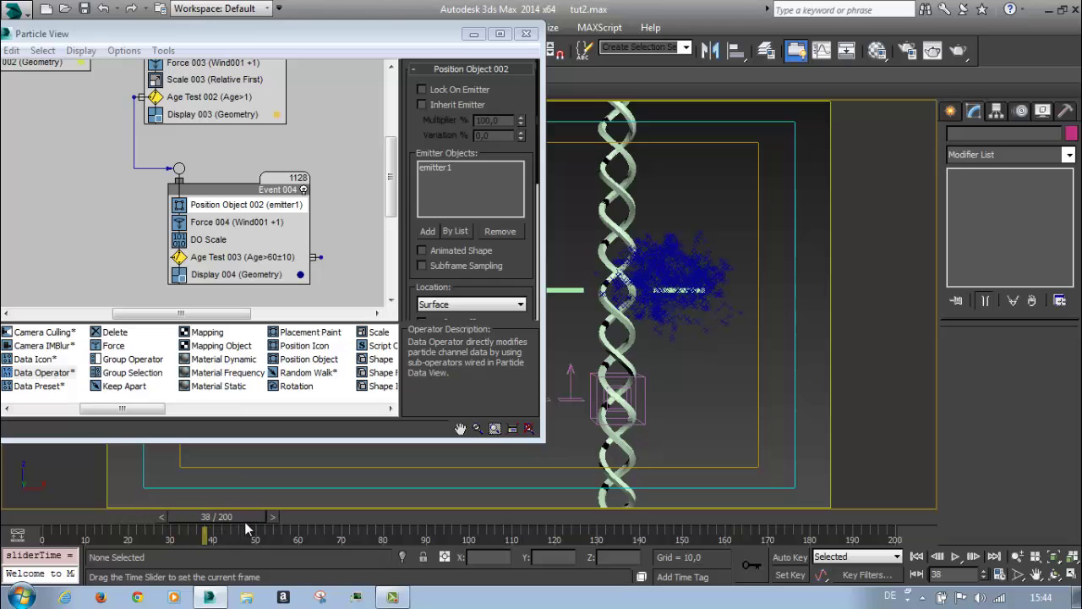
{"action": "middle_click_drag", "start_coordinate": [178, 300], "coordinate": [34, 209]}
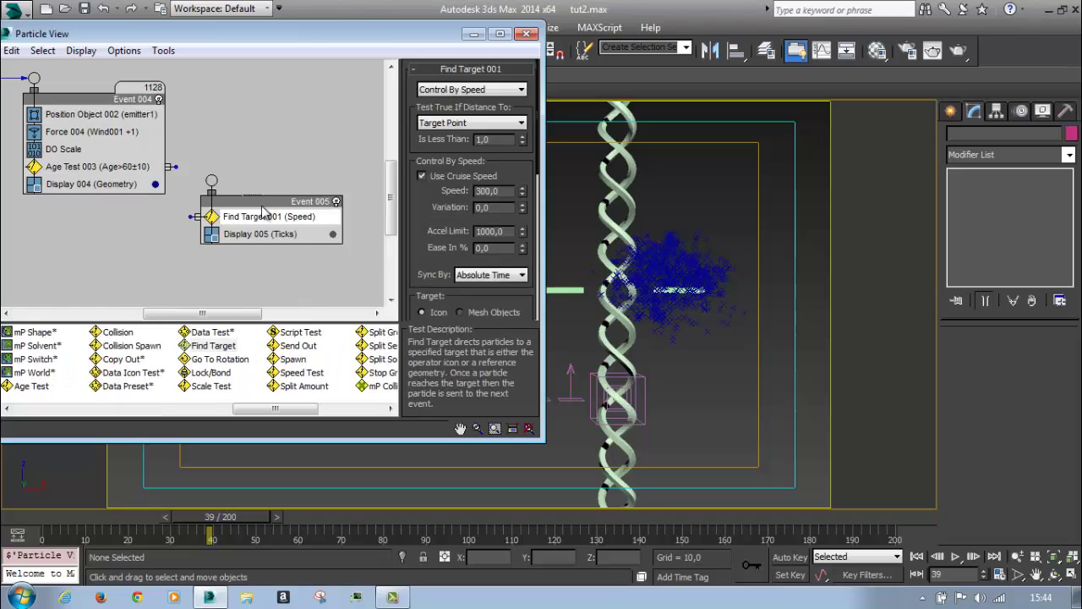
{"action": "left_click_drag", "start_coordinate": [211, 180], "coordinate": [172, 166]}
Wire Event 004's Age Test 003 output into Event 005 and select Find Target 001
{"action": "left_click_drag", "start_coordinate": [228, 212], "coordinate": [241, 235]}
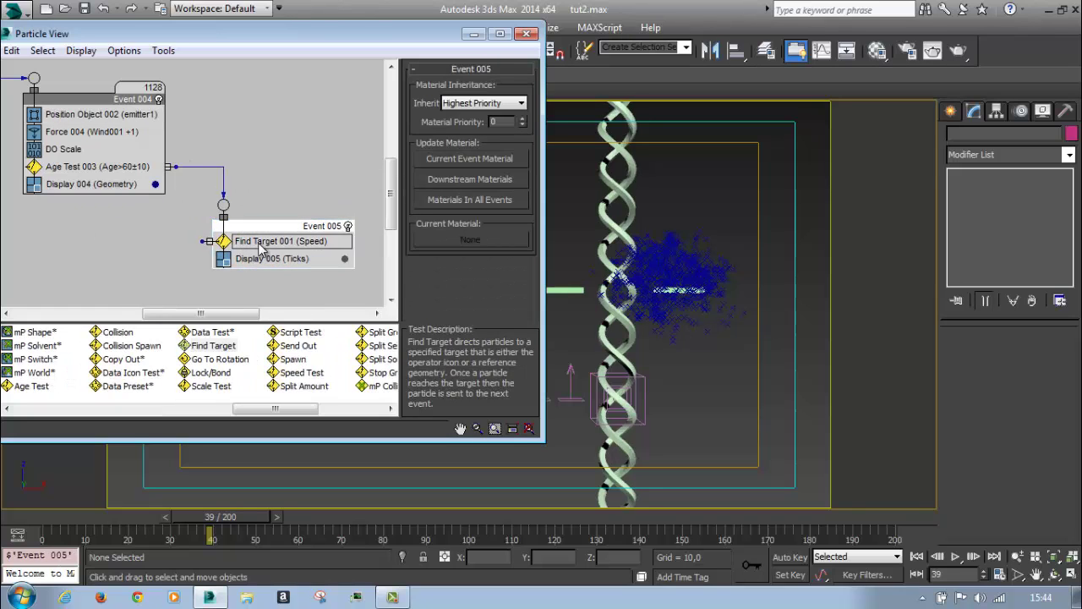
{"action": "left_click", "coordinate": [261, 248]}
{"action": "left_click_drag", "start_coordinate": [454, 237], "coordinate": [459, 161]}
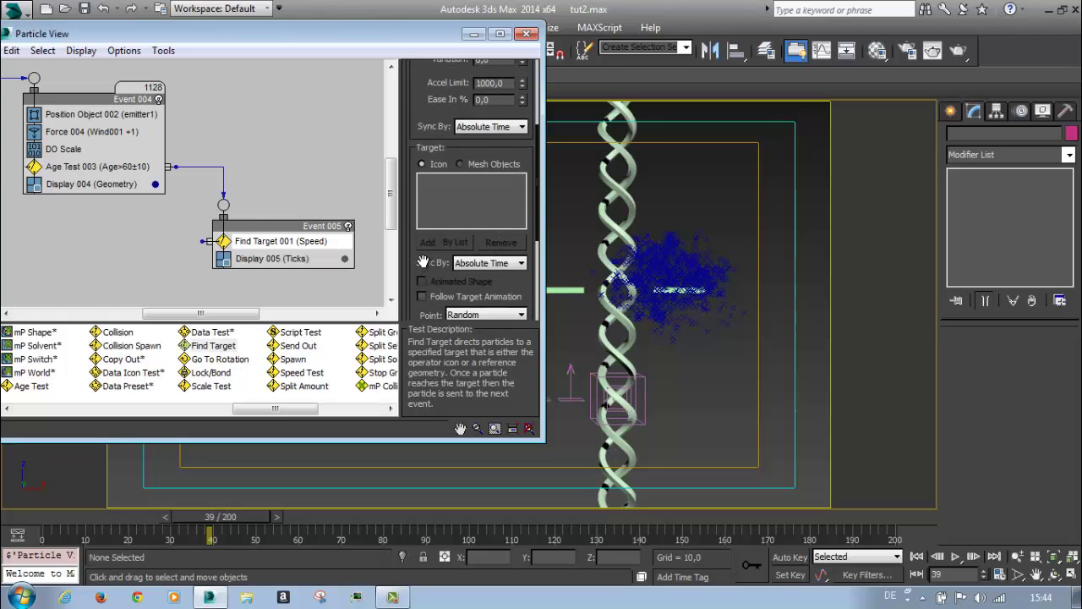
{"action": "left_click_drag", "start_coordinate": [422, 262], "coordinate": [425, 174]}
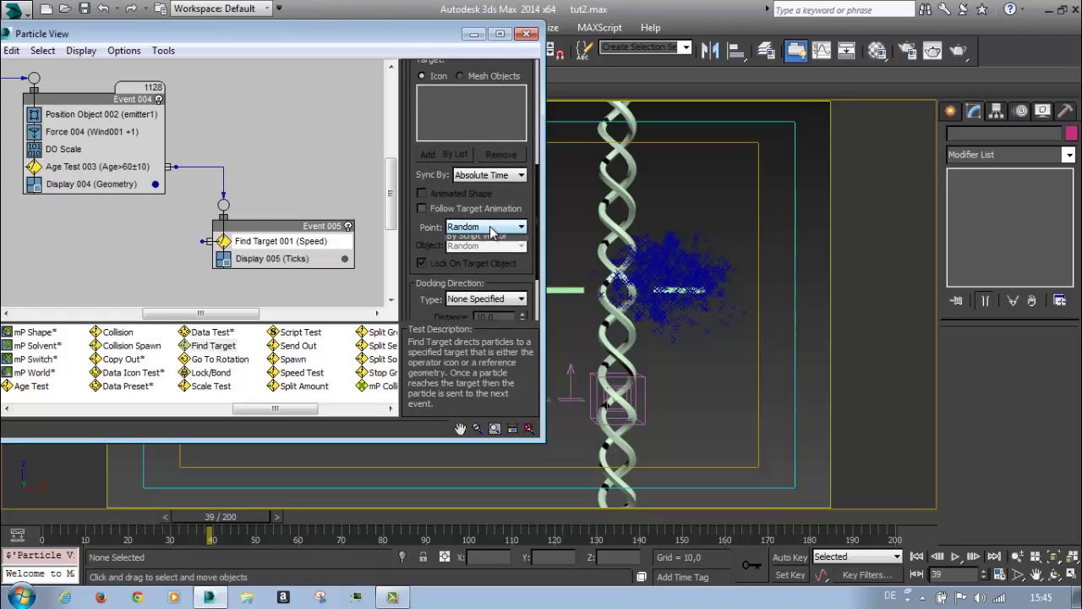
Set Find Target 001's target point to By Script Vector and scrub to preview the particles
{"action": "left_click", "coordinate": [492, 227]}
{"action": "left_click", "coordinate": [491, 262]}
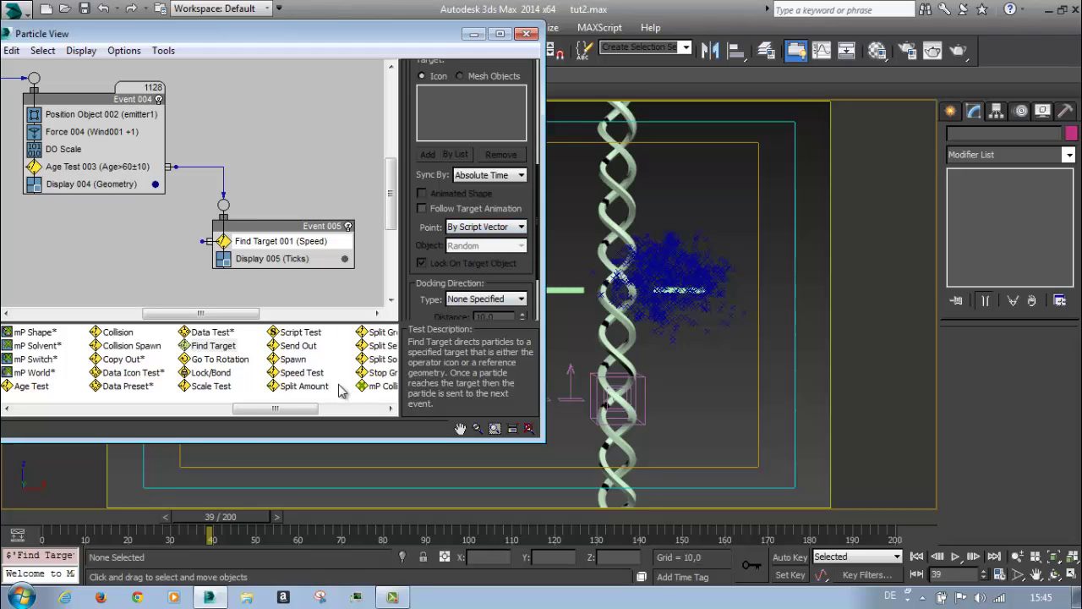
{"action": "left_click_drag", "start_coordinate": [137, 521], "coordinate": [699, 541]}
{"action": "left_click_drag", "start_coordinate": [417, 239], "coordinate": [474, 156]}
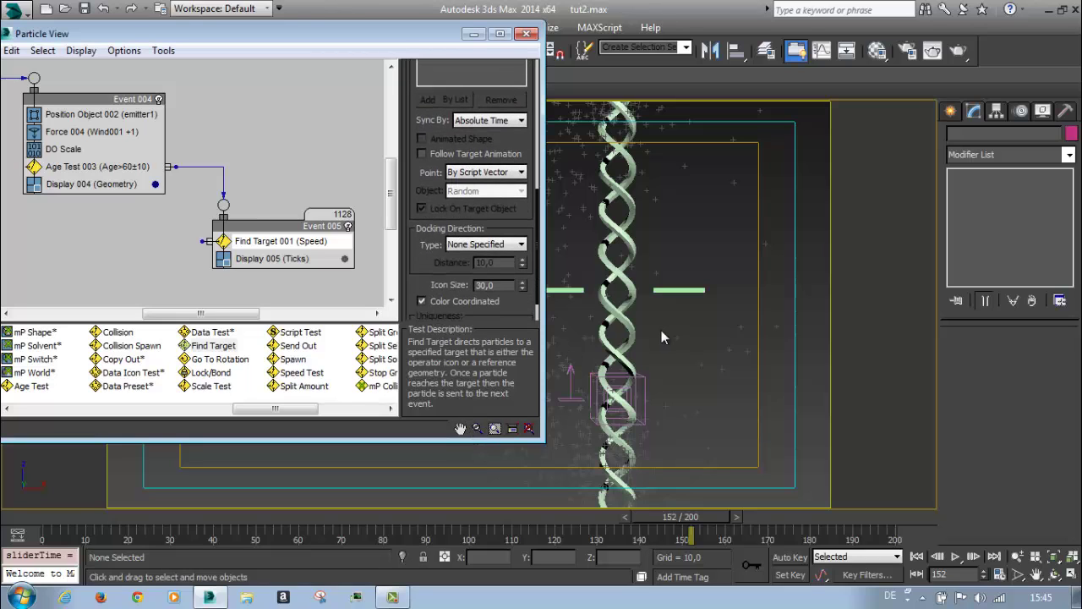
{"action": "left_click", "coordinate": [661, 330]}
{"action": "scroll", "coordinate": [659, 317], "scroll_direction": "down", "scroll_amount": 4}
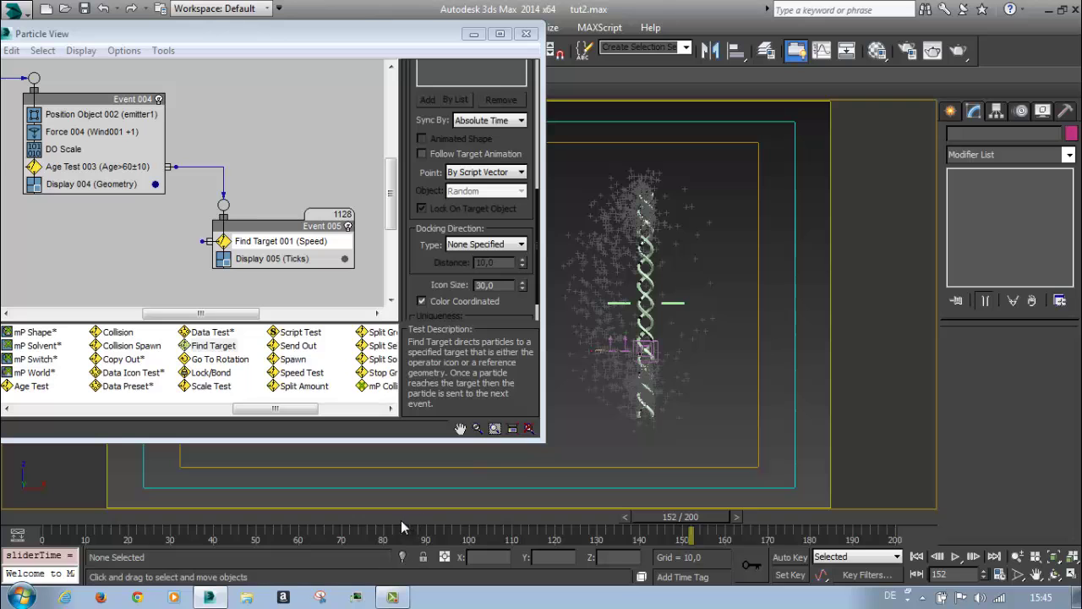
{"action": "left_click_drag", "start_coordinate": [401, 520], "coordinate": [487, 493]}
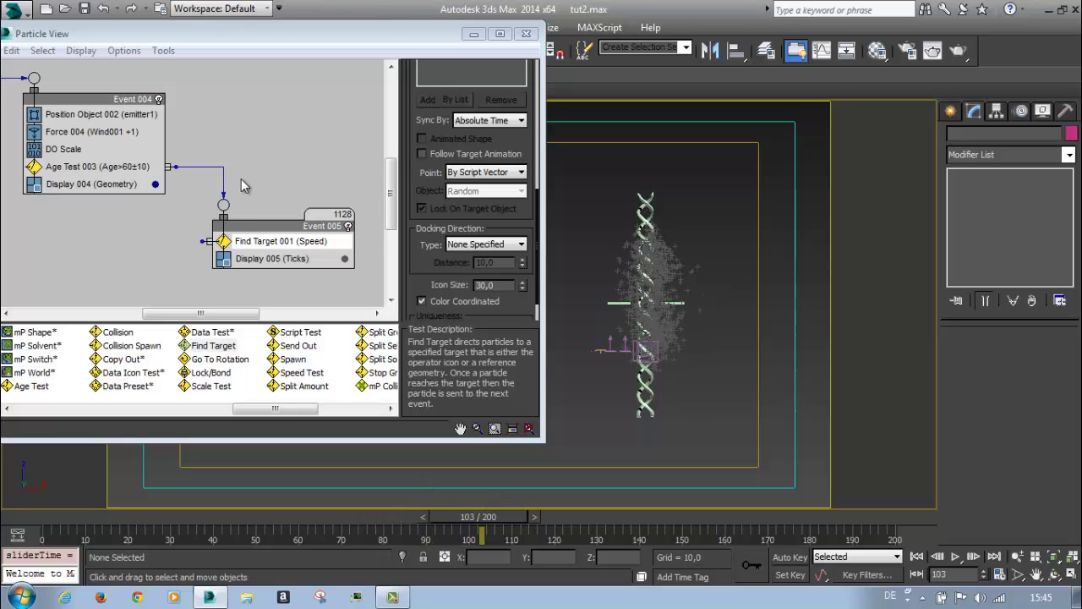
{"action": "middle_click_drag", "start_coordinate": [241, 186], "coordinate": [242, 151]}
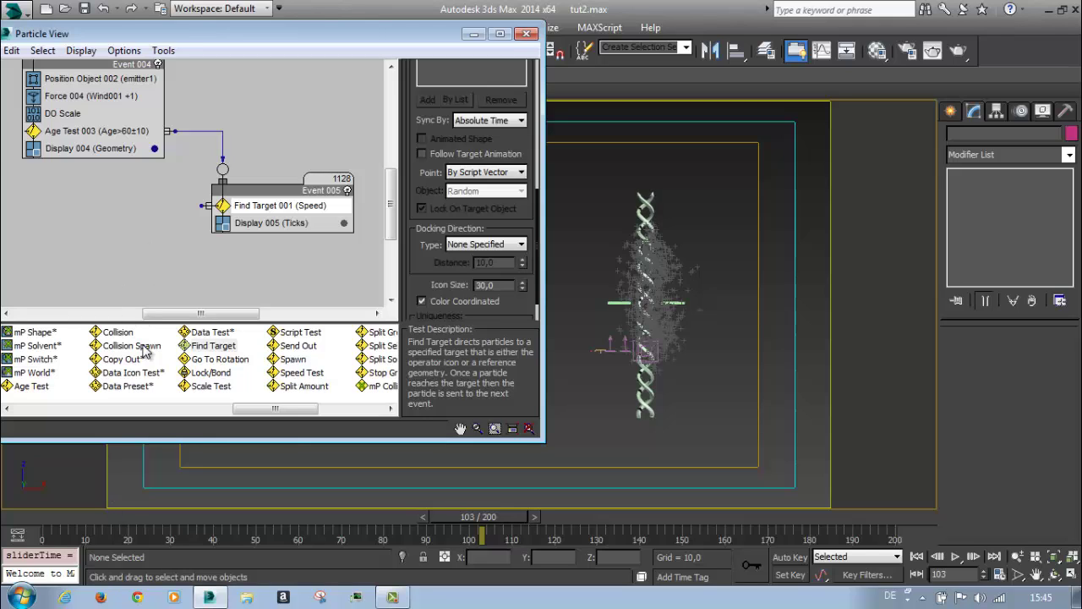
{"action": "left_click", "coordinate": [93, 519]}
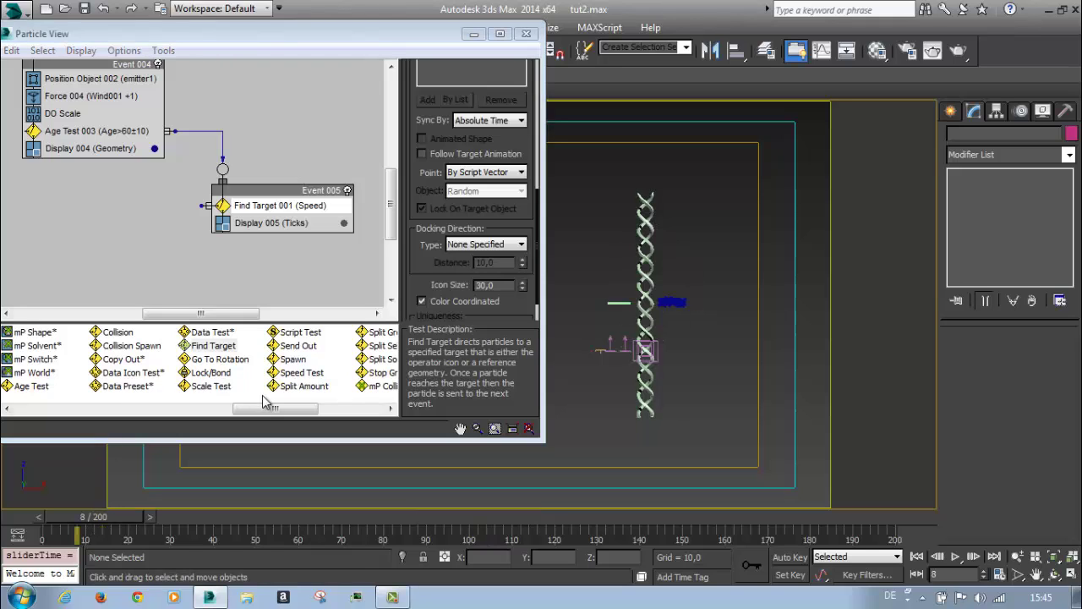
{"action": "left_click_drag", "start_coordinate": [275, 409], "coordinate": [132, 427]}
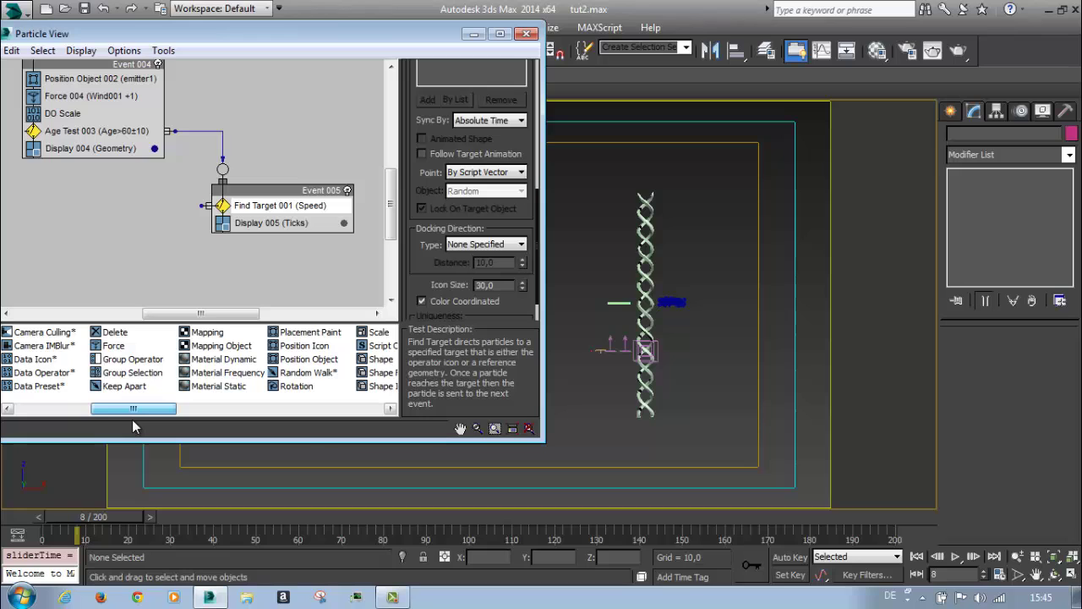
Add a Force operator below Find Target in Event 005, assigning then removing Wind001
{"action": "mouse_move", "coordinate": [134, 409]}
{"action": "left_mouse_down"}
{"action": "mouse_move", "coordinate": [145, 410]}
{"action": "mouse_move", "coordinate": [119, 412]}
{"action": "left_mouse_up"}
{"action": "left_click_drag", "start_coordinate": [113, 345], "coordinate": [272, 224]}
{"action": "left_click", "coordinate": [470, 162]}
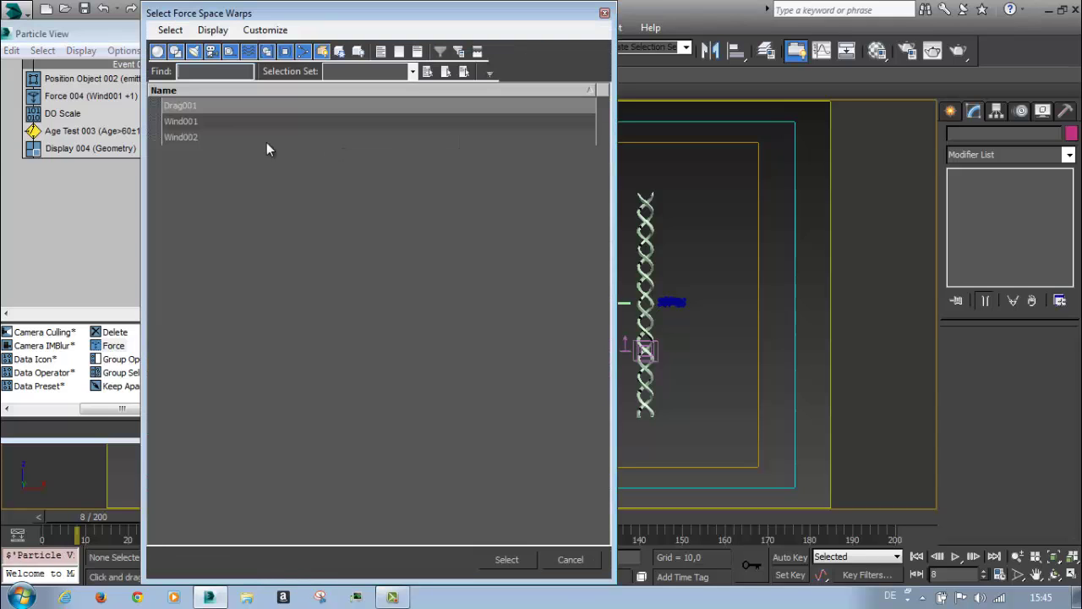
{"action": "double_click", "coordinate": [181, 121]}
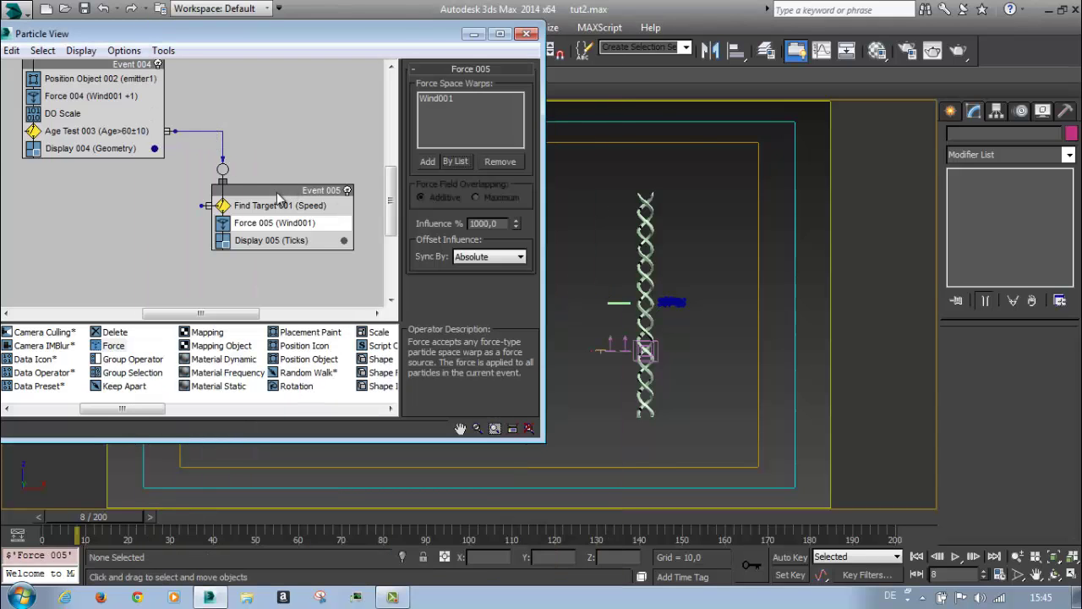
{"action": "left_click", "coordinate": [449, 99]}
{"action": "left_click", "coordinate": [497, 162]}
Assign Wind002 to Force 005, return to frame 0 and turn on Auto Key
{"action": "left_click", "coordinate": [456, 161]}
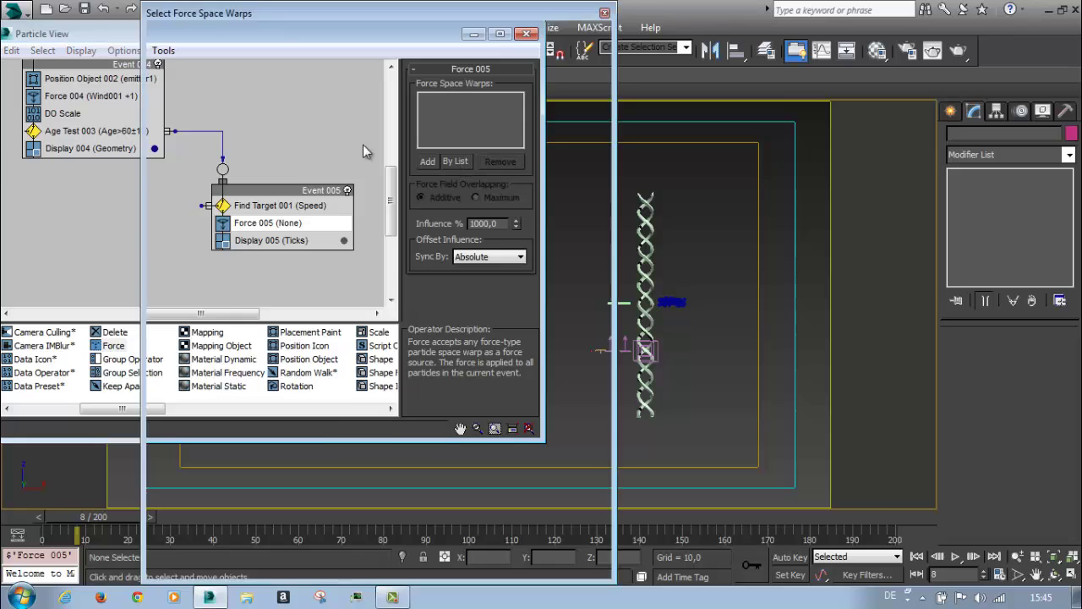
{"action": "double_click", "coordinate": [208, 137]}
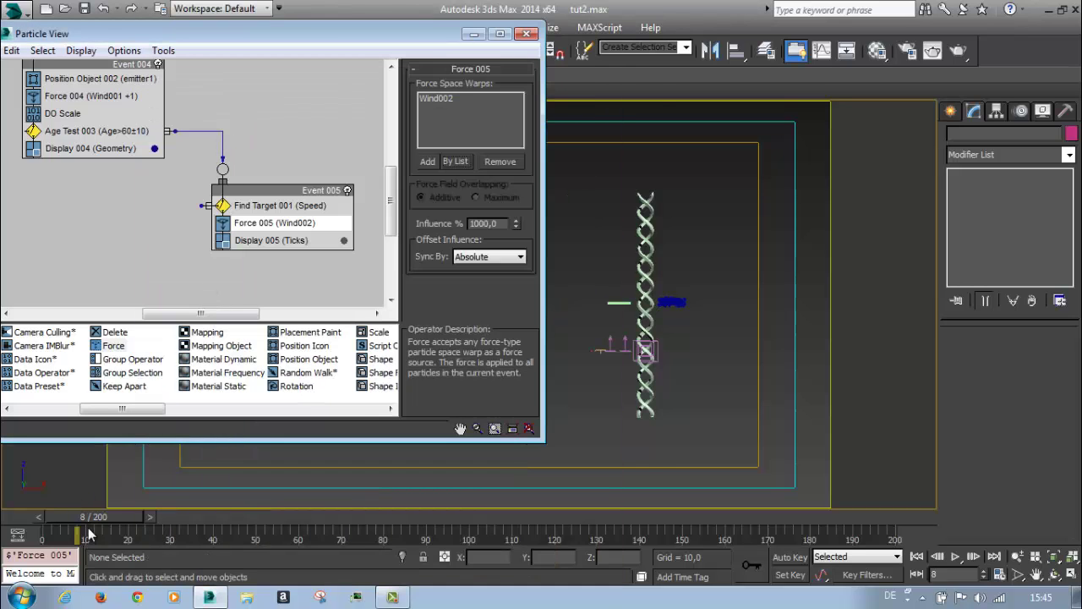
{"action": "left_click_drag", "start_coordinate": [91, 516], "coordinate": [61, 516]}
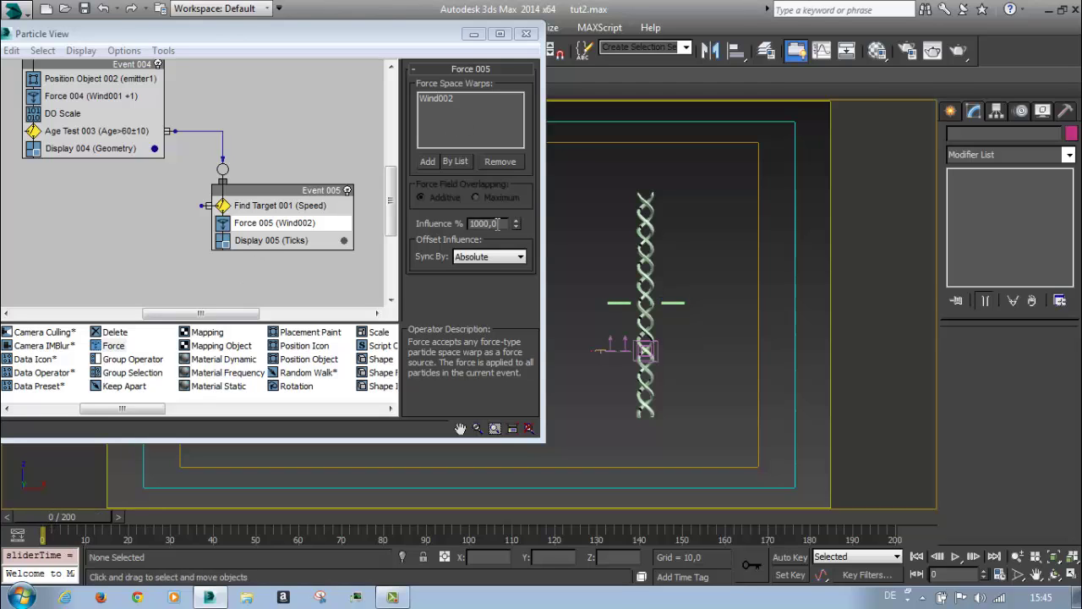
{"action": "left_click", "coordinate": [791, 557]}
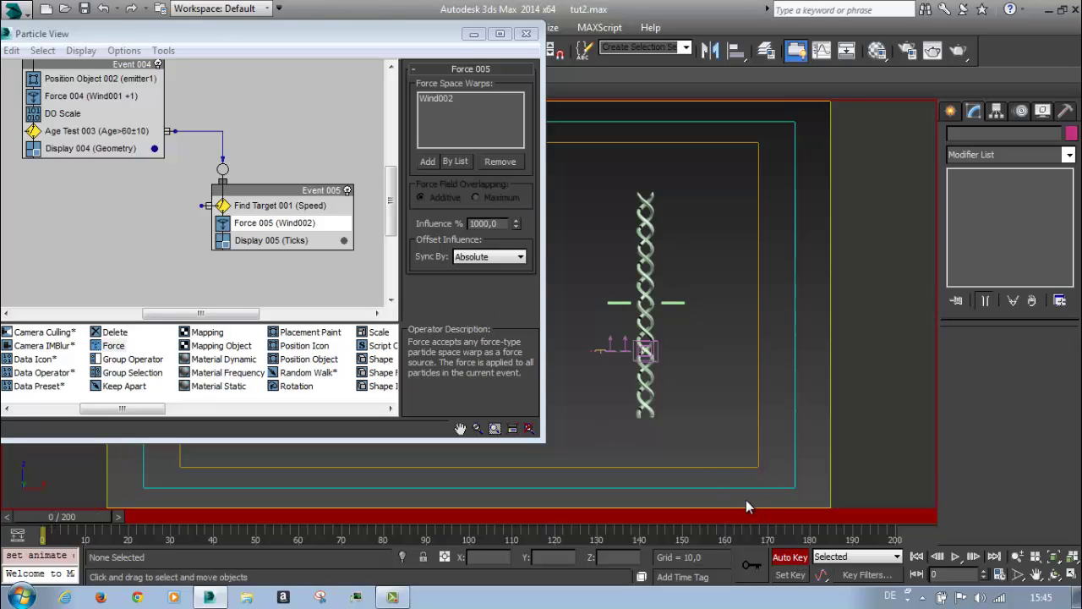
Key Force 005's influence to 0 at frame 69, turn Auto Key off, and pan to Event 003
{"action": "left_click_drag", "start_coordinate": [61, 518], "coordinate": [342, 531]}
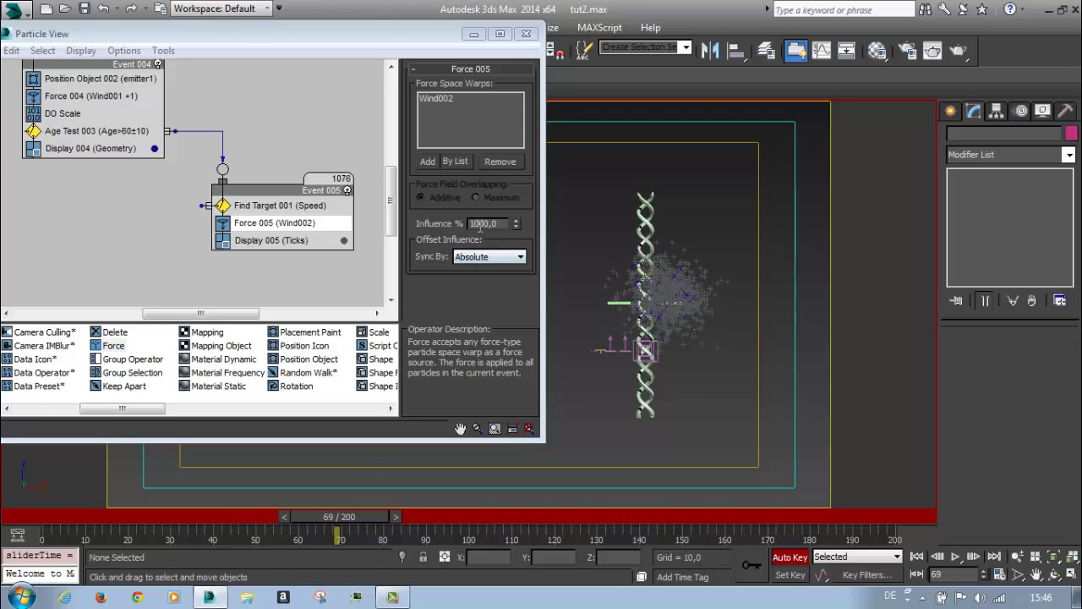
{"action": "double_click", "coordinate": [483, 223]}
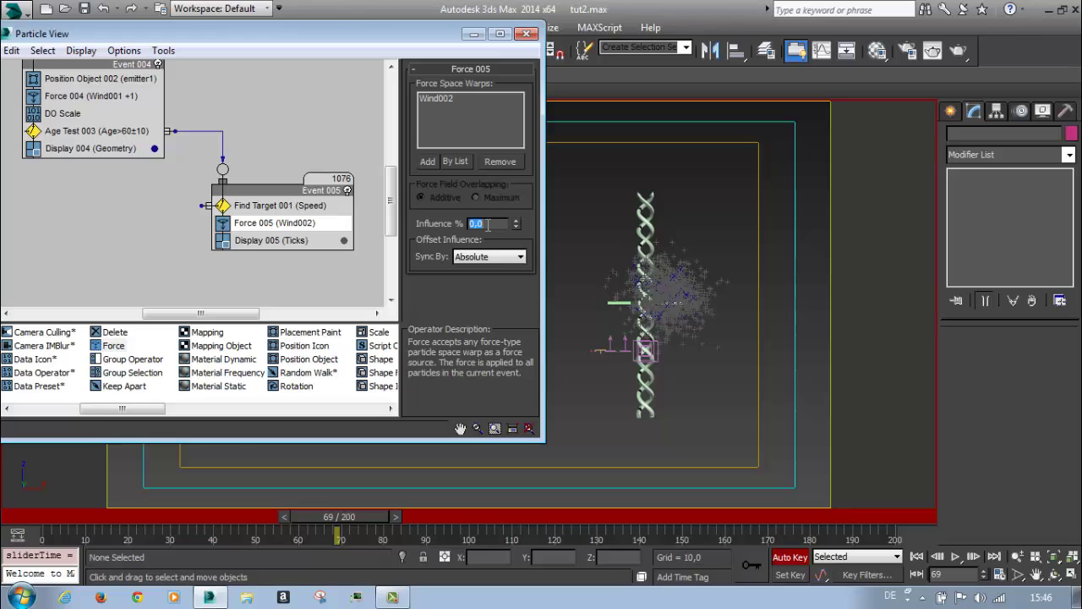
{"action": "left_click_drag", "start_coordinate": [350, 524], "coordinate": [833, 507]}
{"action": "key", "text": "n"}
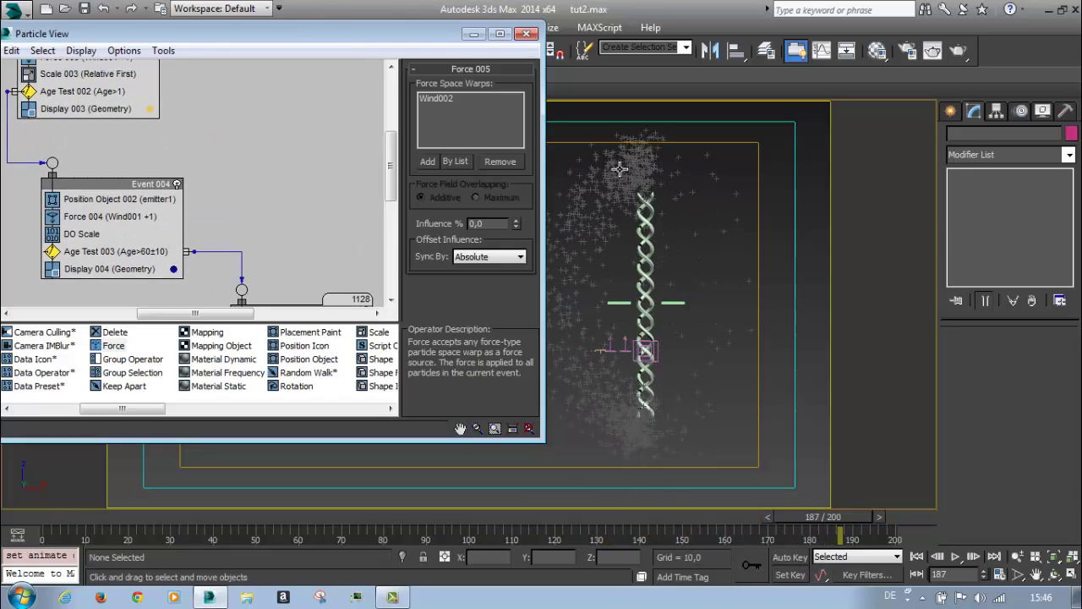
{"action": "middle_click_drag", "start_coordinate": [280, 123], "coordinate": [300, 210]}
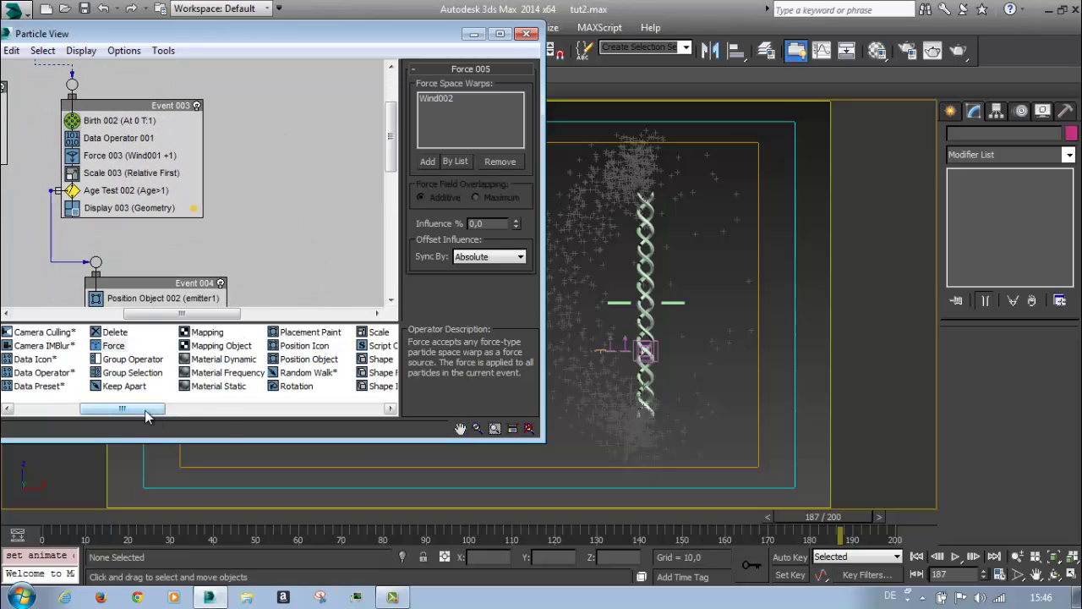
{"action": "left_click_drag", "start_coordinate": [145, 412], "coordinate": [106, 405]}
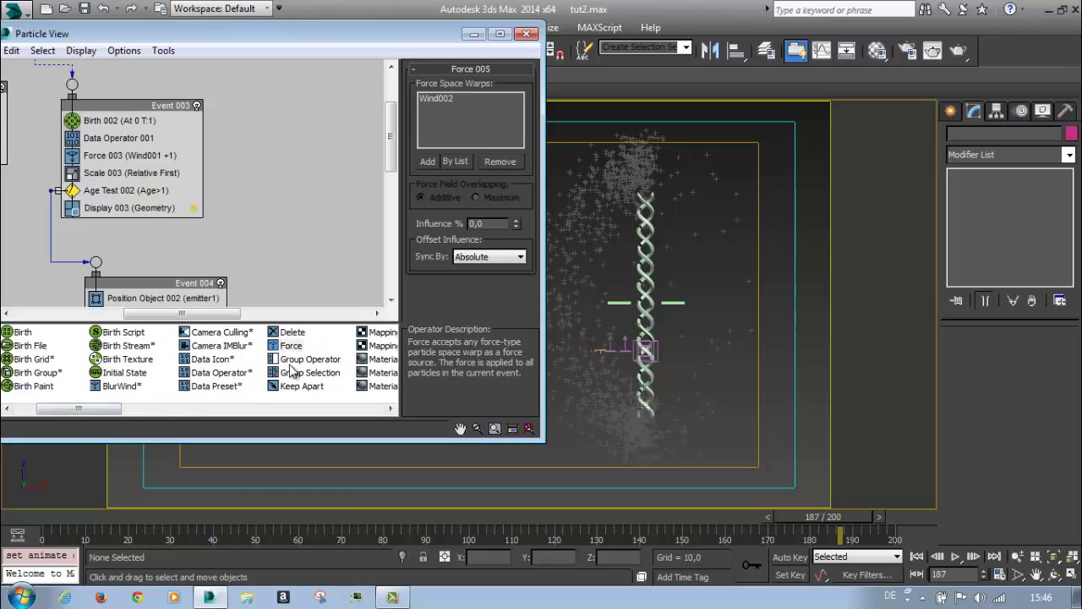
Insert Data Operator 002 into Event 003 above the age test
{"action": "left_click", "coordinate": [460, 428]}
{"action": "mouse_move", "coordinate": [179, 120]}
{"action": "left_mouse_down"}
{"action": "mouse_move", "coordinate": [174, 157]}
{"action": "mouse_move", "coordinate": [199, 113]}
{"action": "left_mouse_up"}
{"action": "right_click", "coordinate": [207, 176]}
{"action": "left_click_drag", "start_coordinate": [213, 372], "coordinate": [133, 187]}
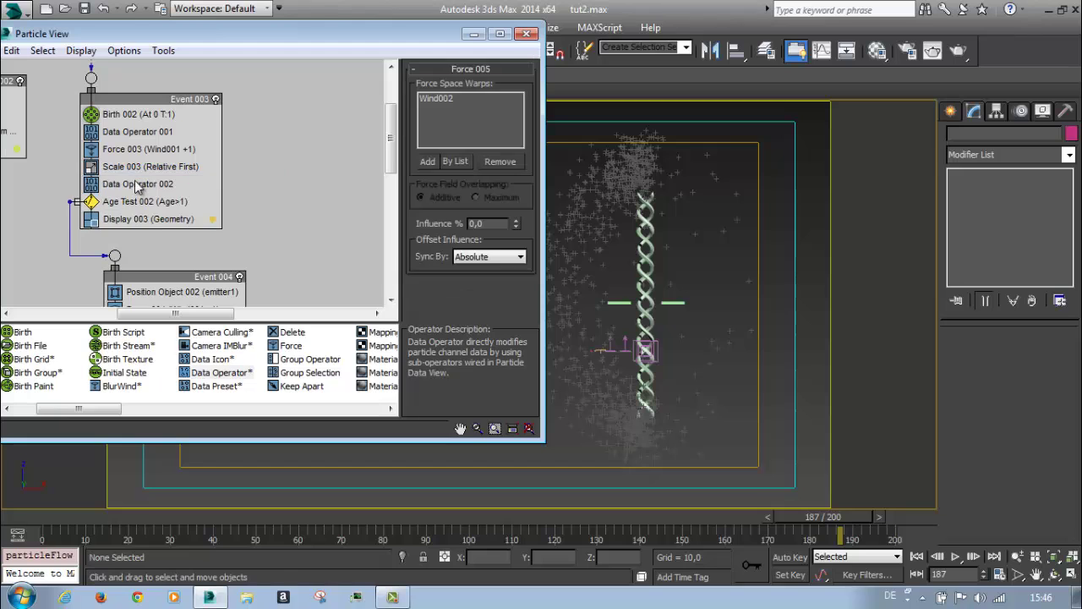
{"action": "left_click", "coordinate": [132, 185]}
Add a Shape Control sub-operator in Data Operator 002's data flow window
{"action": "left_click", "coordinate": [463, 87]}
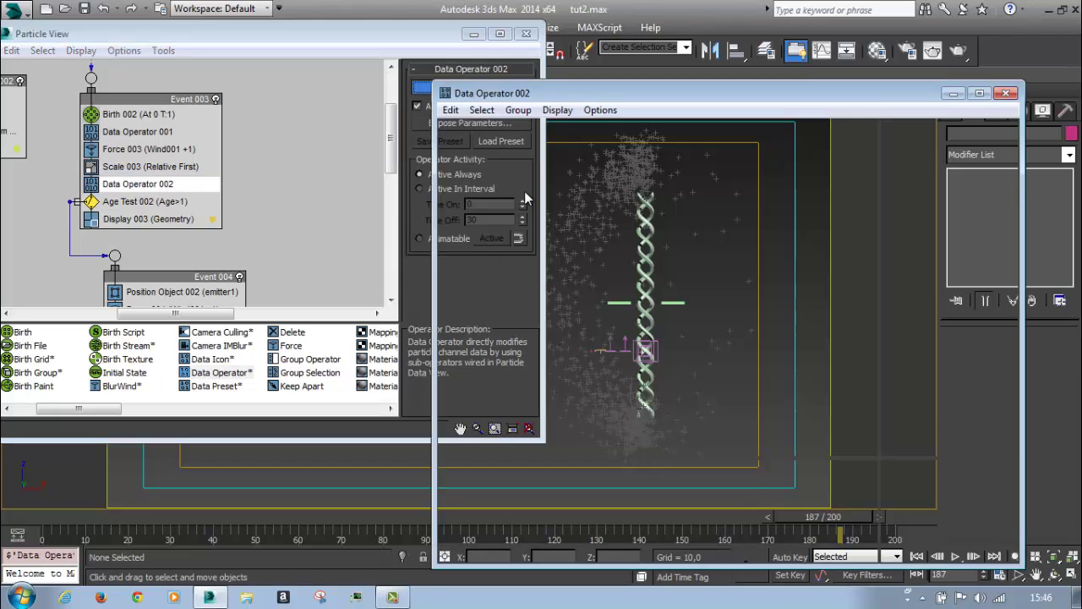
{"action": "left_click_drag", "start_coordinate": [584, 59], "coordinate": [366, 7]}
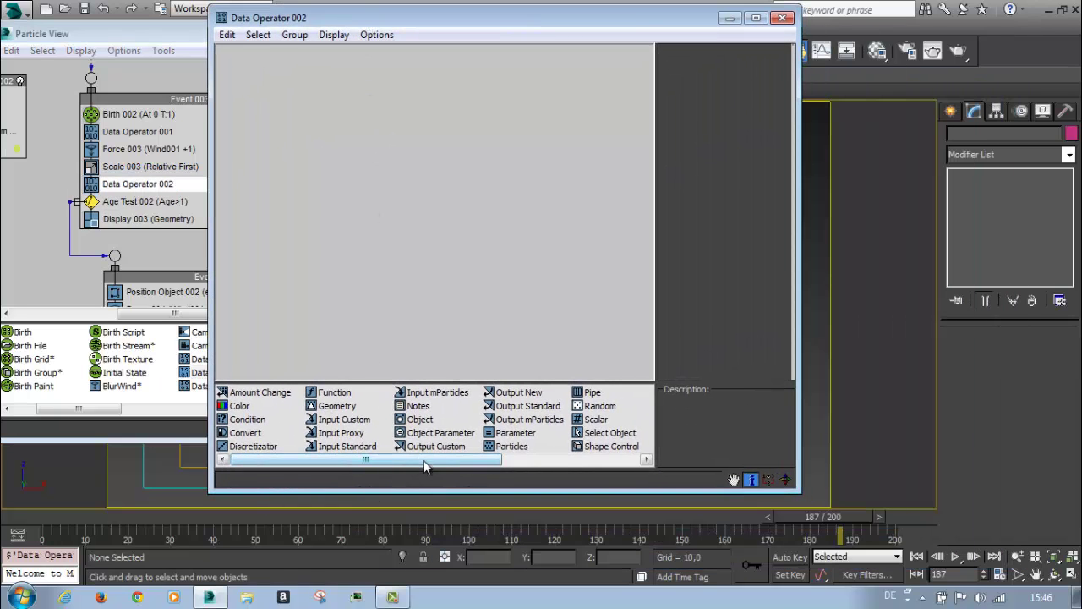
{"action": "left_click_drag", "start_coordinate": [422, 460], "coordinate": [561, 461]}
{"action": "left_click_drag", "start_coordinate": [422, 448], "coordinate": [366, 165]}
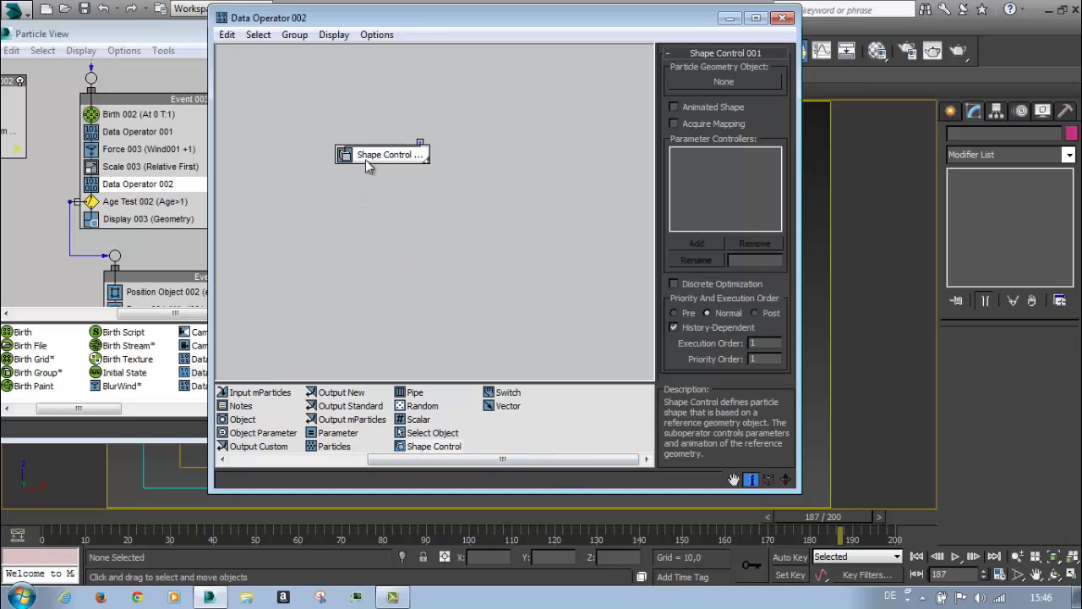
Pick RedStrand as the Shape Control's particle geometry object and close the data flow window
{"action": "left_click", "coordinate": [716, 81]}
{"action": "left_click_drag", "start_coordinate": [686, 12], "coordinate": [396, 184]}
{"action": "left_click_drag", "start_coordinate": [386, 43], "coordinate": [317, 316]}
{"action": "left_click_drag", "start_coordinate": [435, 191], "coordinate": [819, 133]}
{"action": "left_click", "coordinate": [353, 336]}
{"action": "key", "text": "h"}
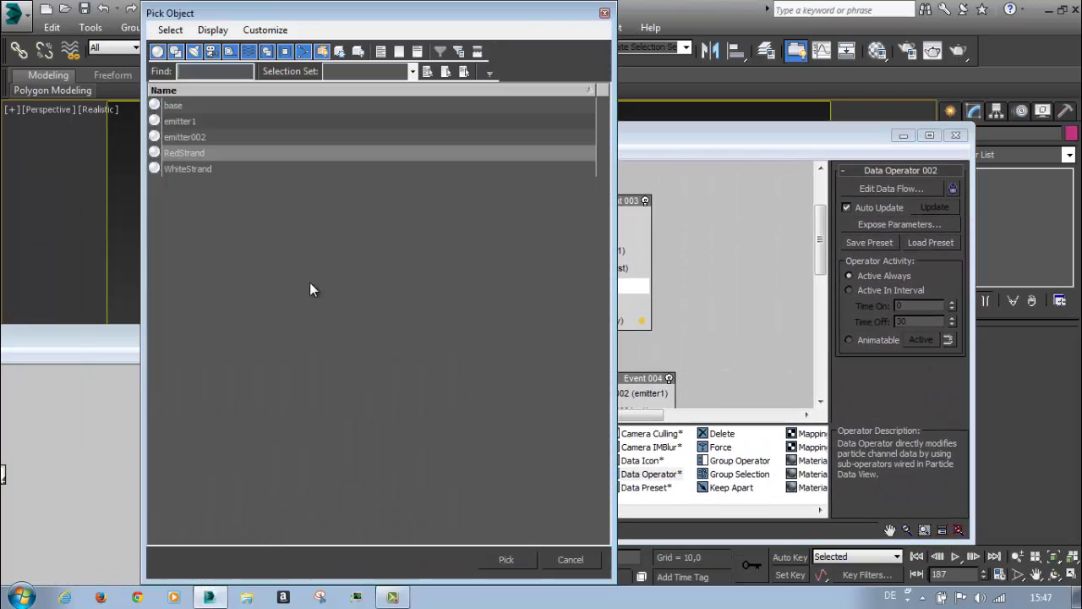
{"action": "double_click", "coordinate": [169, 153]}
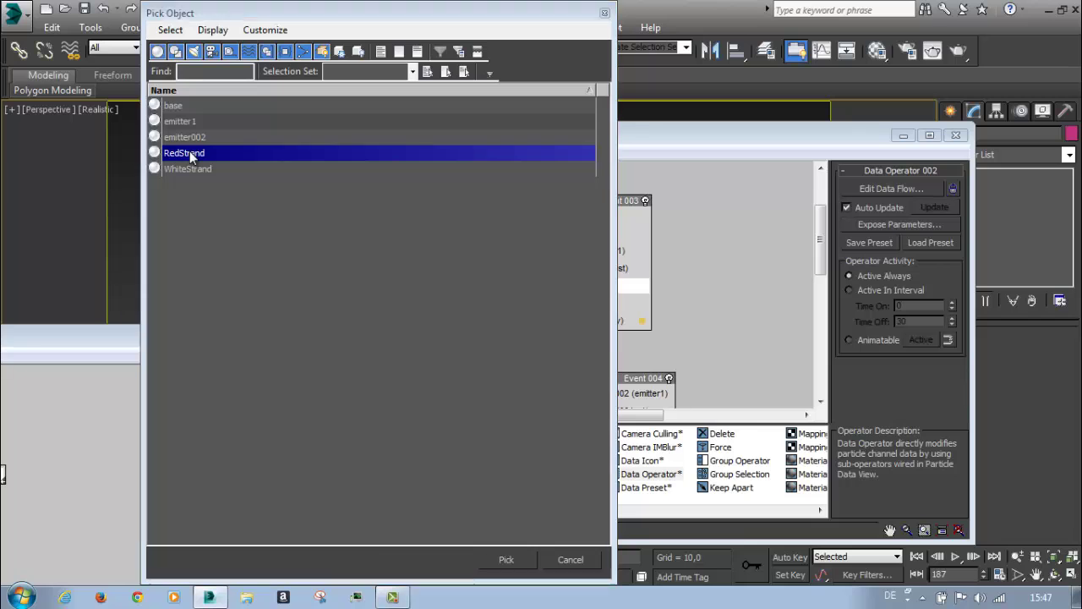
{"action": "left_click_drag", "start_coordinate": [234, 357], "coordinate": [506, 96]}
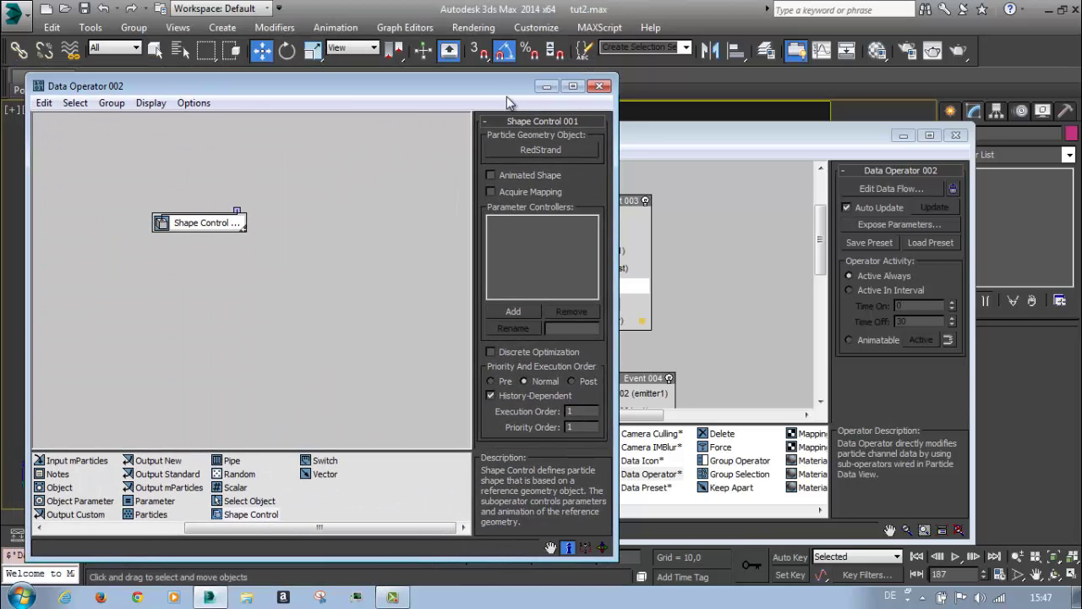
{"action": "left_click", "coordinate": [600, 88]}
{"action": "left_click_drag", "start_coordinate": [879, 148], "coordinate": [446, 31]}
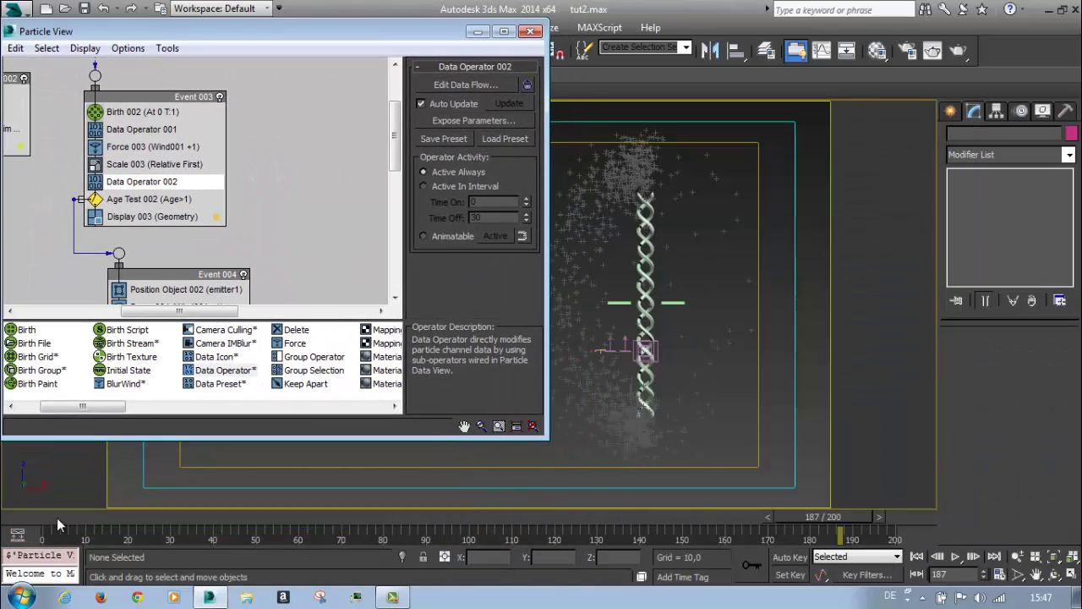
Rename Data Operator 002 in Event 003 to DO Shape
{"action": "left_click_drag", "start_coordinate": [57, 517], "coordinate": [2, 515]}
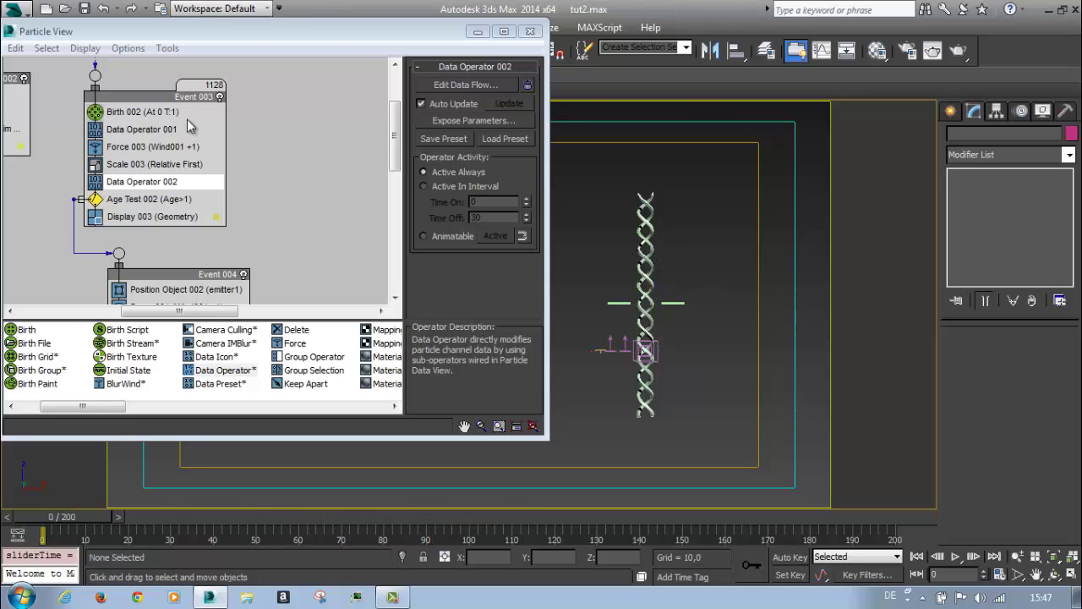
{"action": "left_click", "coordinate": [155, 101]}
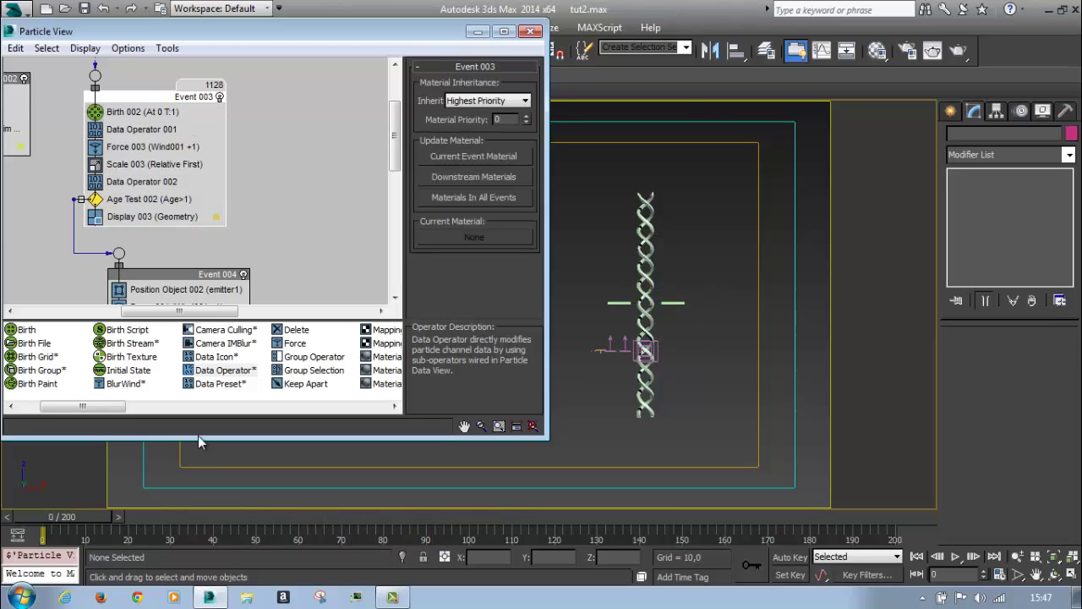
{"action": "left_click_drag", "start_coordinate": [211, 448], "coordinate": [211, 506]}
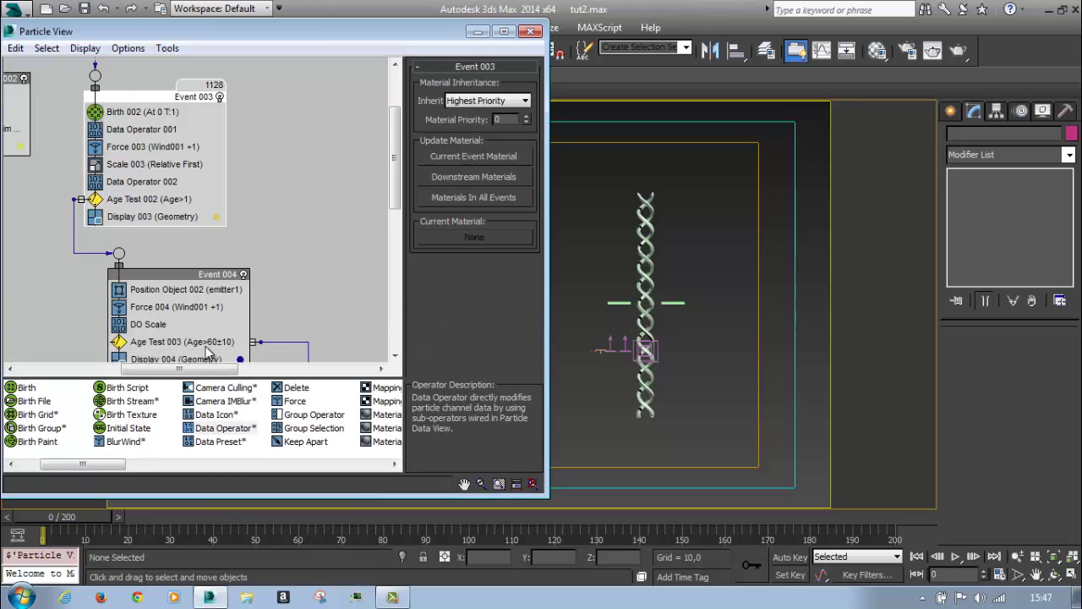
{"action": "middle_click_drag", "start_coordinate": [201, 267], "coordinate": [167, 181]}
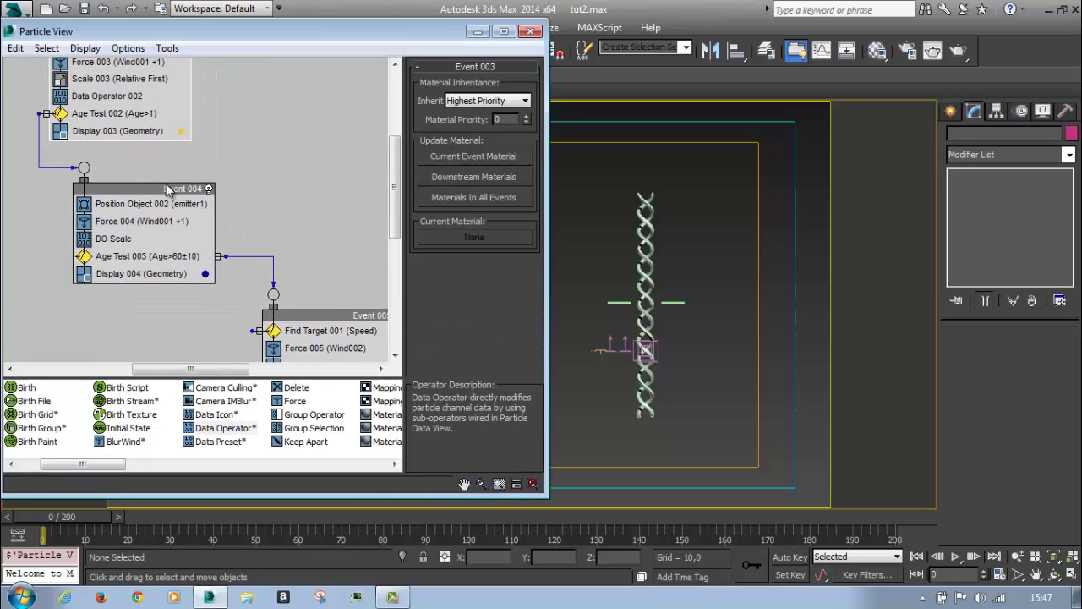
{"action": "left_click", "coordinate": [121, 79]}
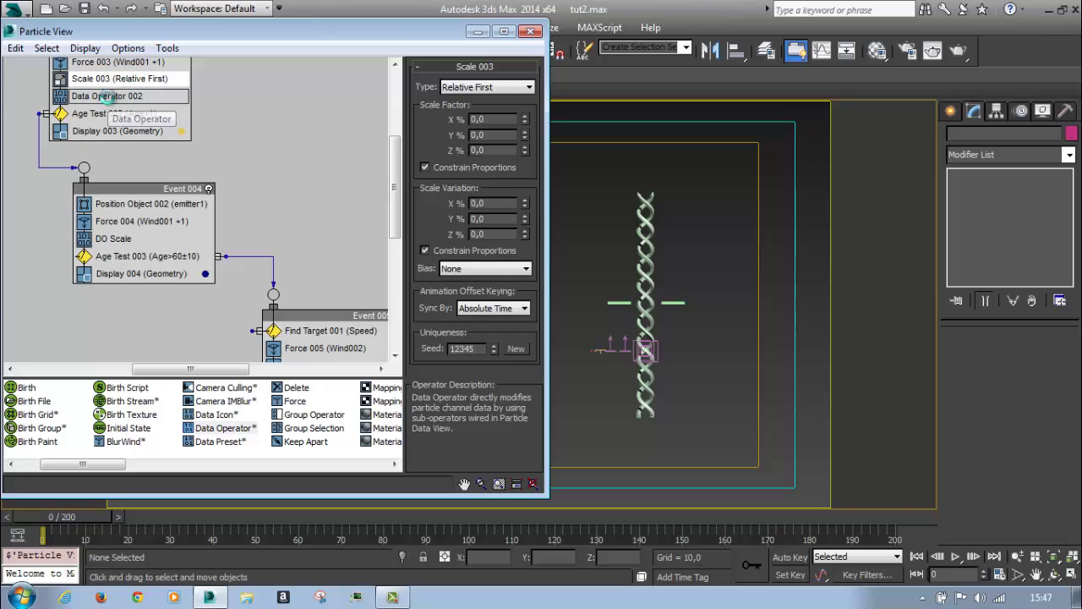
{"action": "left_click", "coordinate": [109, 97]}
{"action": "right_click", "coordinate": [108, 97]}
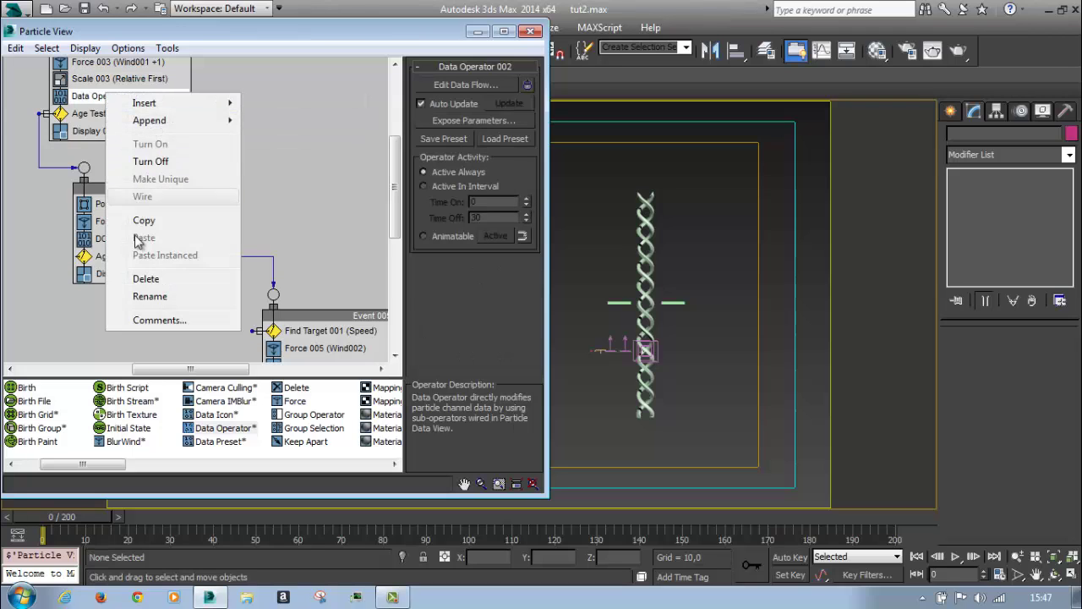
{"action": "left_click", "coordinate": [165, 296]}
{"action": "type", "text": "D"}
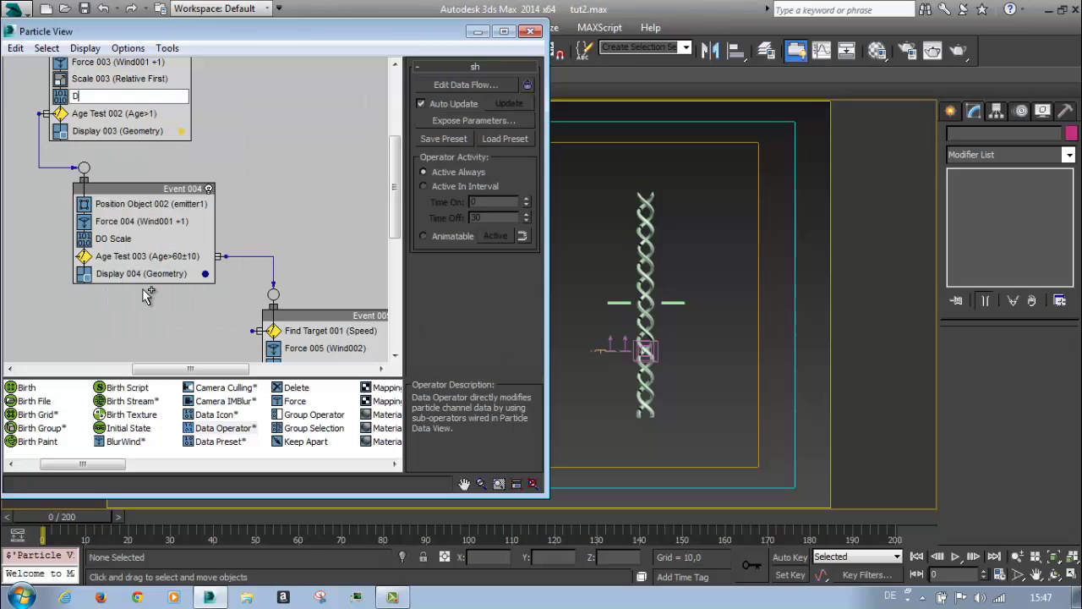
{"action": "type", "text": "O Shape"}
{"action": "key", "text": "Return"}
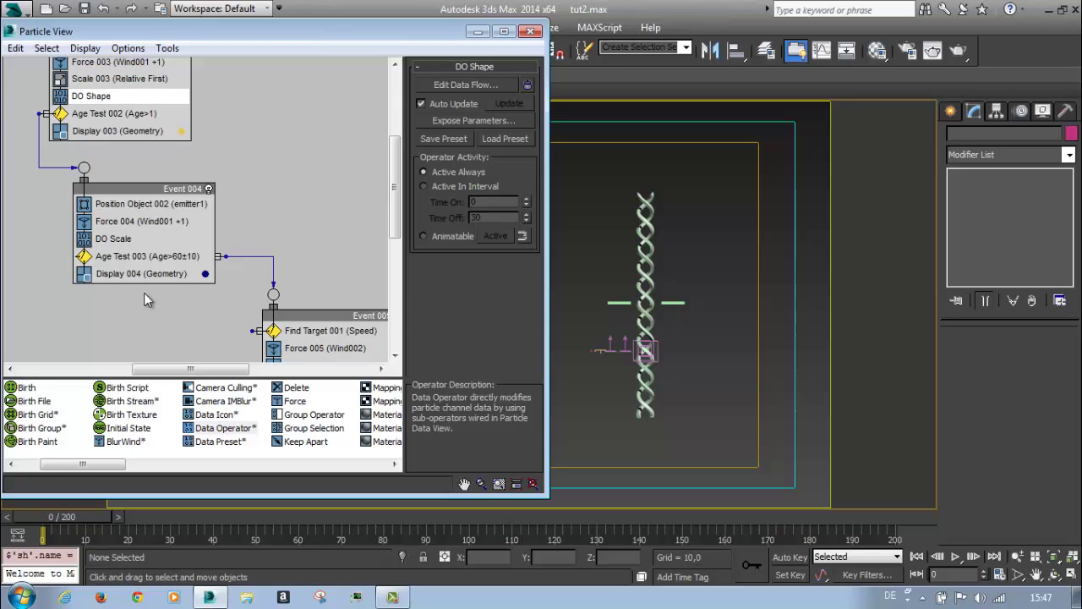
Copy DO Shape into Event 004 as DO Shape001, then drag DO Shape001 into Event 005
{"action": "left_click", "coordinate": [88, 99]}
{"action": "left_click", "coordinate": [88, 100]}
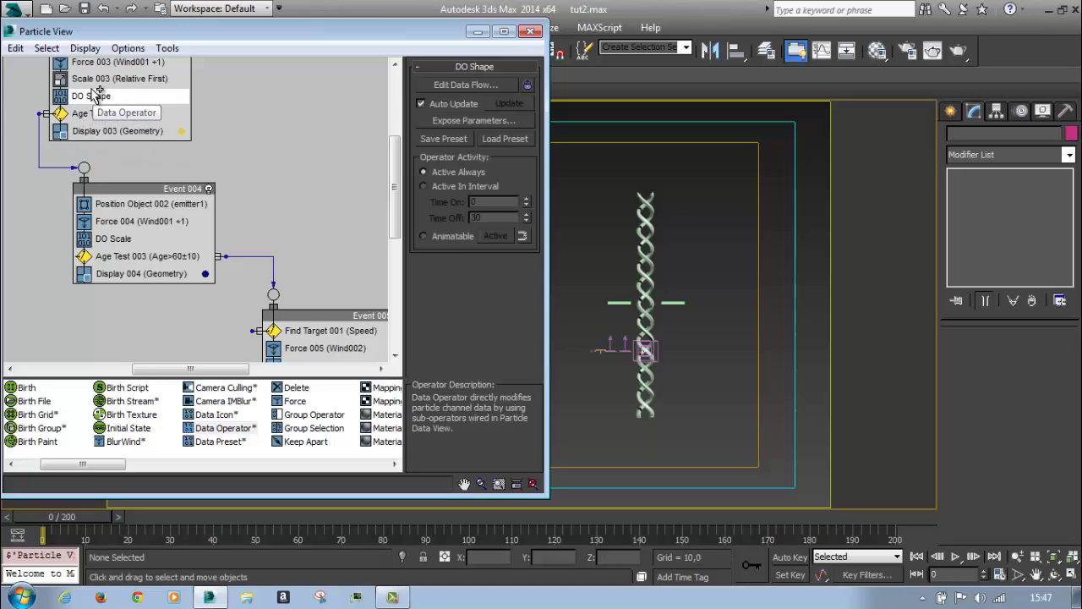
{"action": "mouse_move", "coordinate": [90, 98]}
{"action": "left_mouse_down"}
{"action": "mouse_move", "coordinate": [127, 159]}
{"action": "mouse_move", "coordinate": [143, 257]}
{"action": "left_mouse_up"}
{"action": "left_click", "coordinate": [221, 314]}
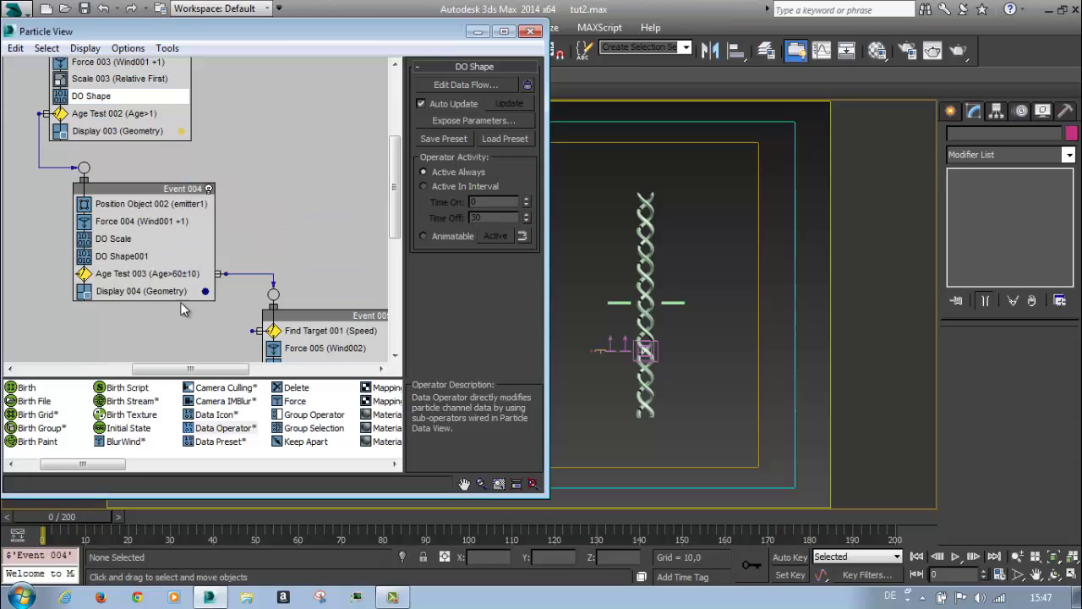
{"action": "middle_click_drag", "start_coordinate": [207, 313], "coordinate": [168, 247]}
{"action": "left_click", "coordinate": [82, 188]}
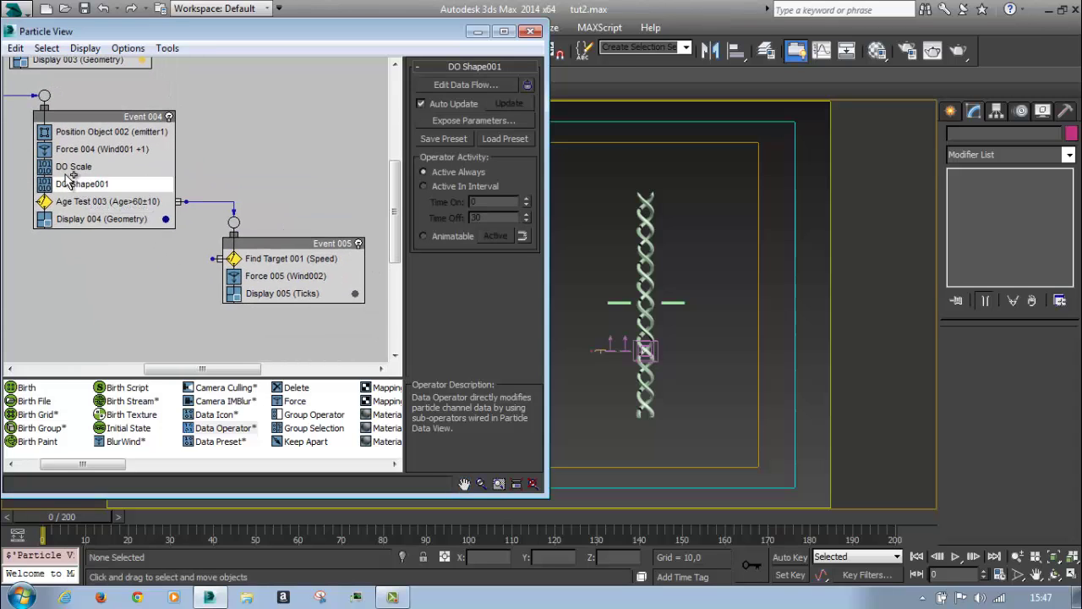
{"action": "mouse_move", "coordinate": [69, 180]}
{"action": "left_mouse_down", "text": "ctrl"}
{"action": "mouse_move", "coordinate": [224, 247]}
{"action": "mouse_move", "coordinate": [282, 256]}
{"action": "left_mouse_up", "text": "ctrl"}
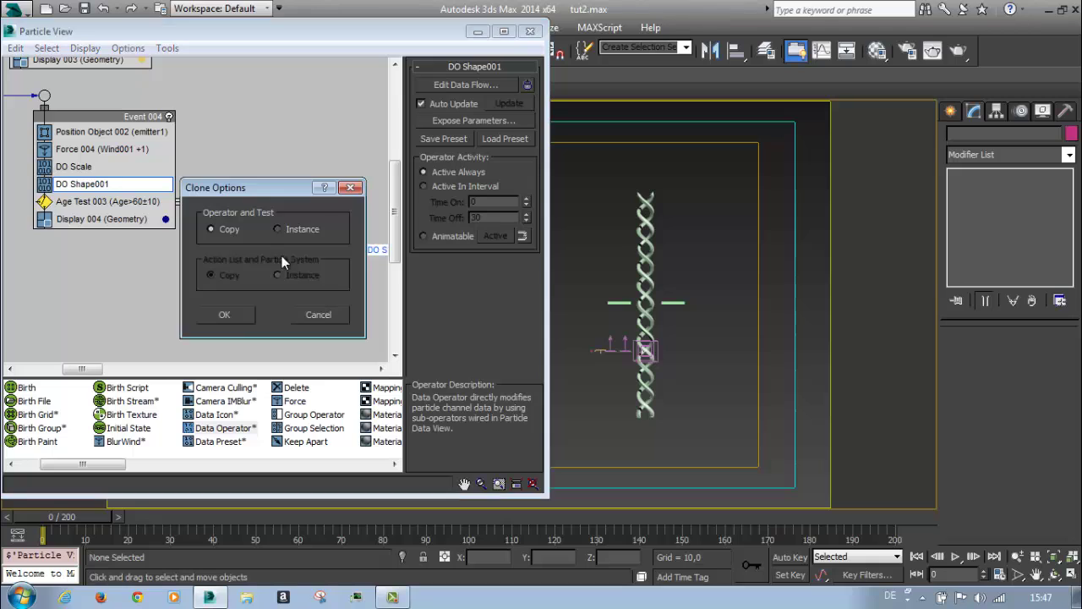
Confirm the DO Shape002 copy, scrub to frame 68, and review Force 005 and Find Target 001
{"action": "left_click", "coordinate": [224, 315]}
{"action": "left_click_drag", "start_coordinate": [72, 518], "coordinate": [252, 517]}
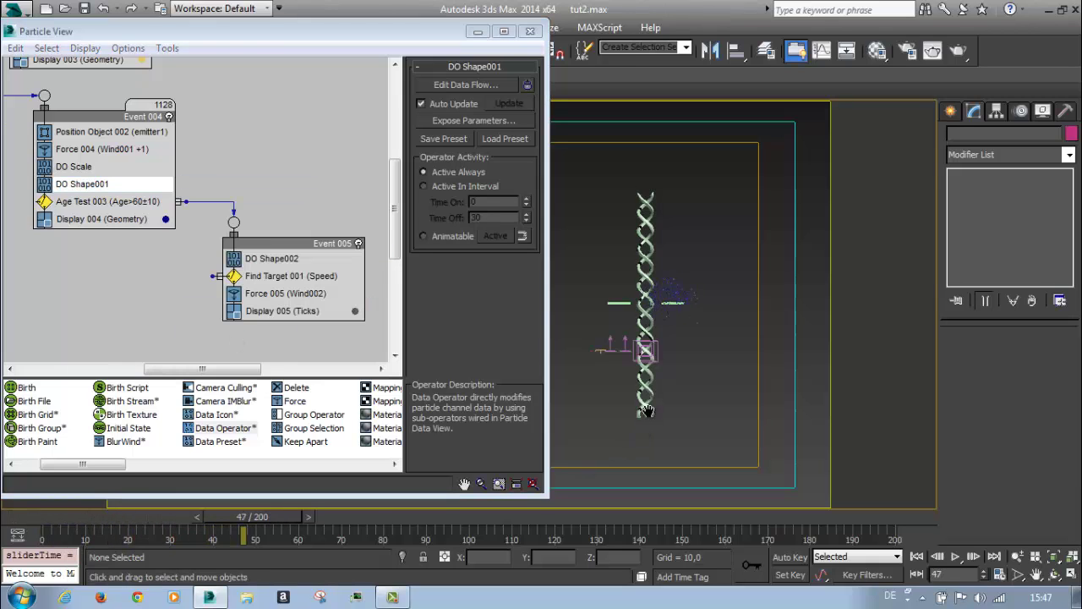
{"action": "scroll", "coordinate": [664, 313], "scroll_direction": "up", "scroll_amount": 8}
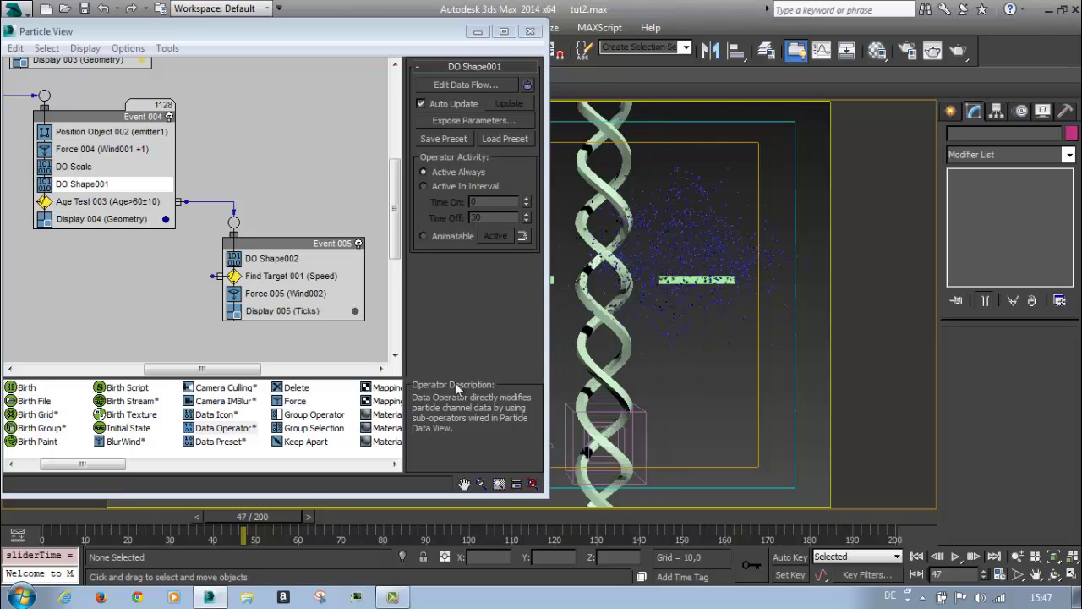
{"action": "left_click_drag", "start_coordinate": [270, 510], "coordinate": [335, 517]}
{"action": "left_click", "coordinate": [299, 296]}
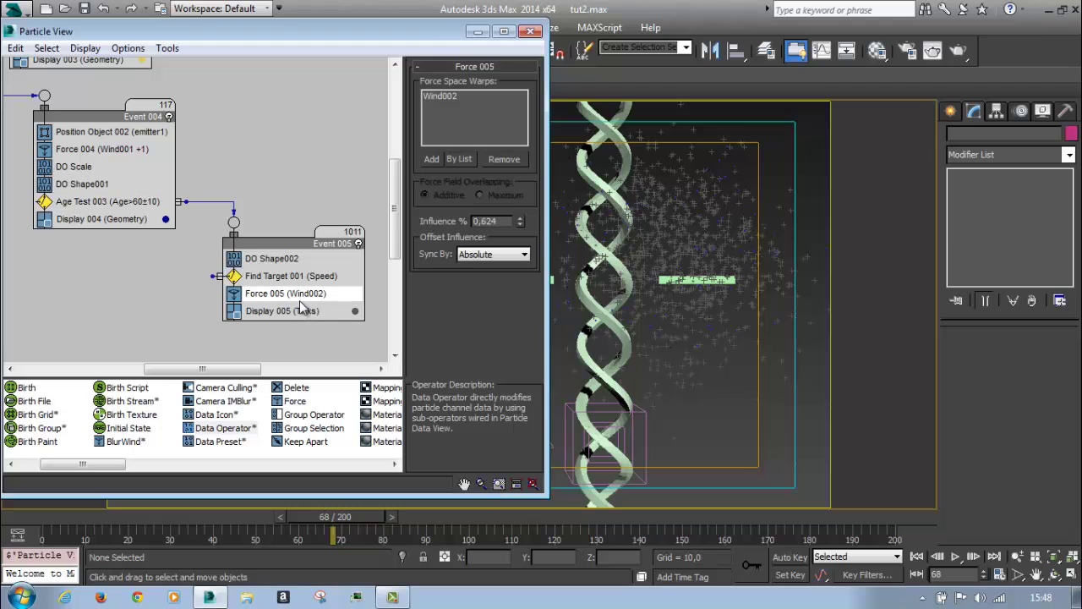
{"action": "left_click", "coordinate": [295, 277]}
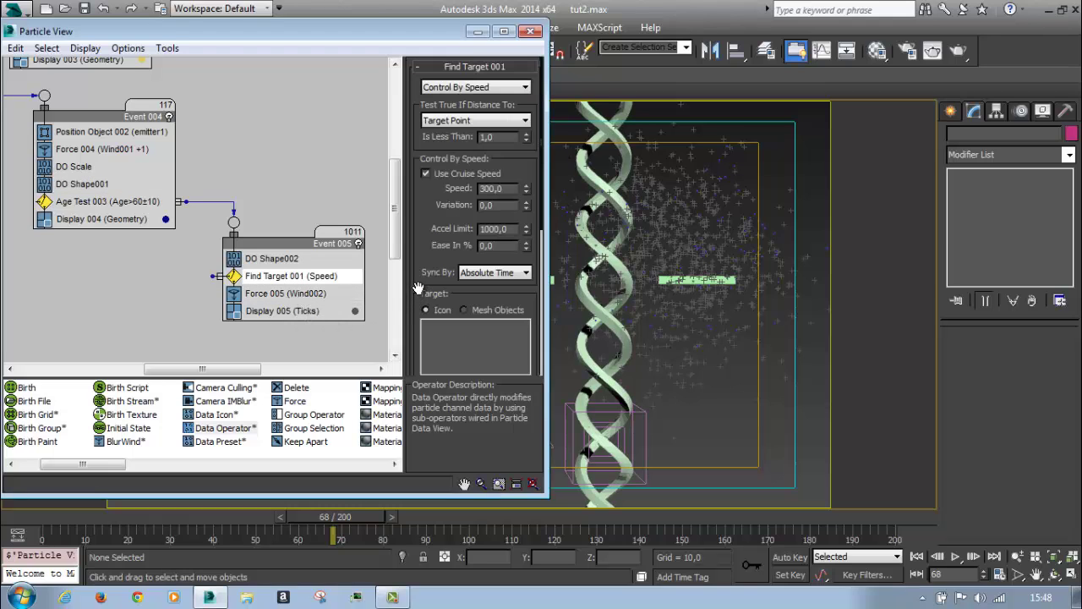
Set Display 005 to show Event 005's particles as Geometry, then scrub the timeline
{"action": "left_click", "coordinate": [274, 262]}
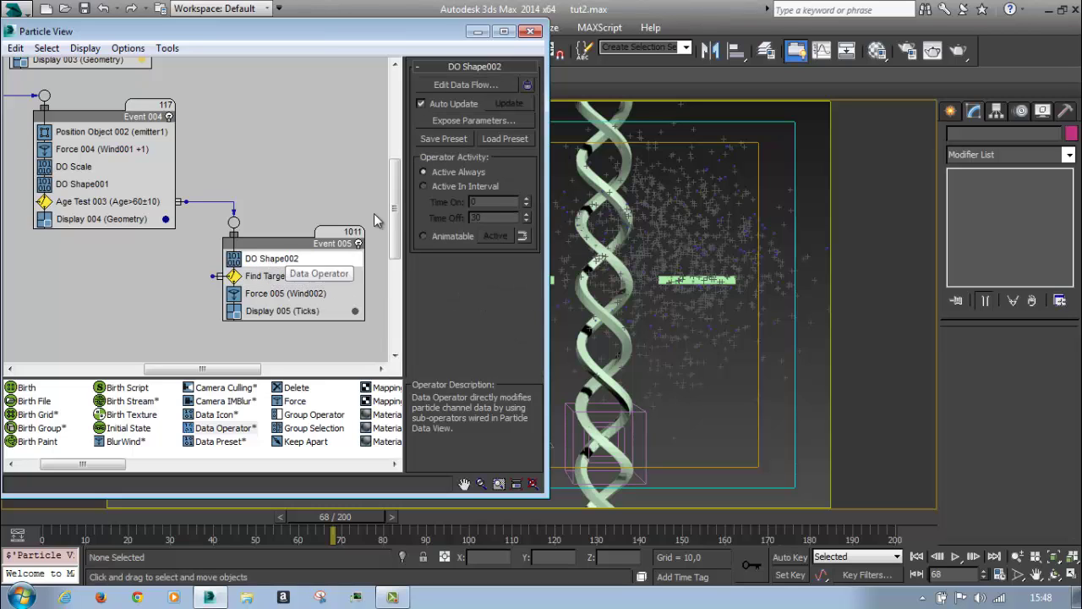
{"action": "left_click", "coordinate": [461, 84]}
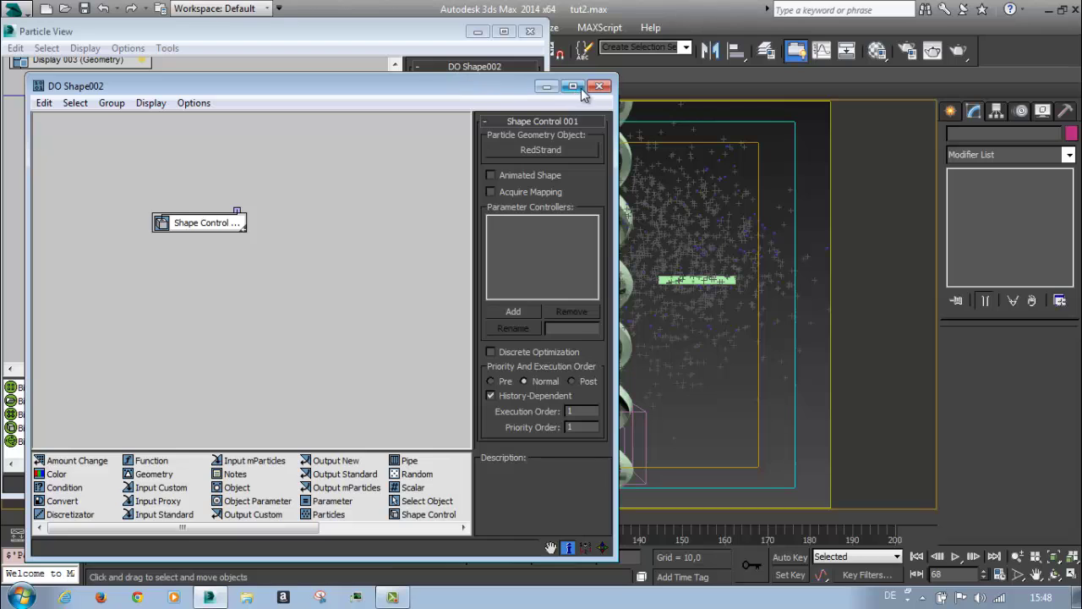
{"action": "left_click", "coordinate": [604, 91]}
{"action": "left_click", "coordinate": [322, 314]}
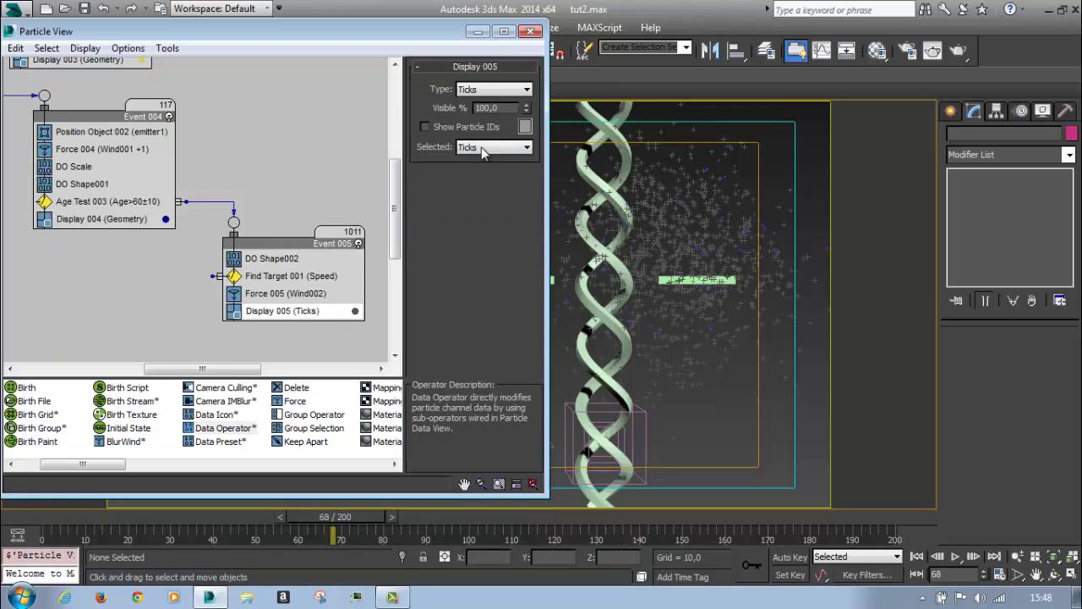
{"action": "left_click", "coordinate": [490, 91]}
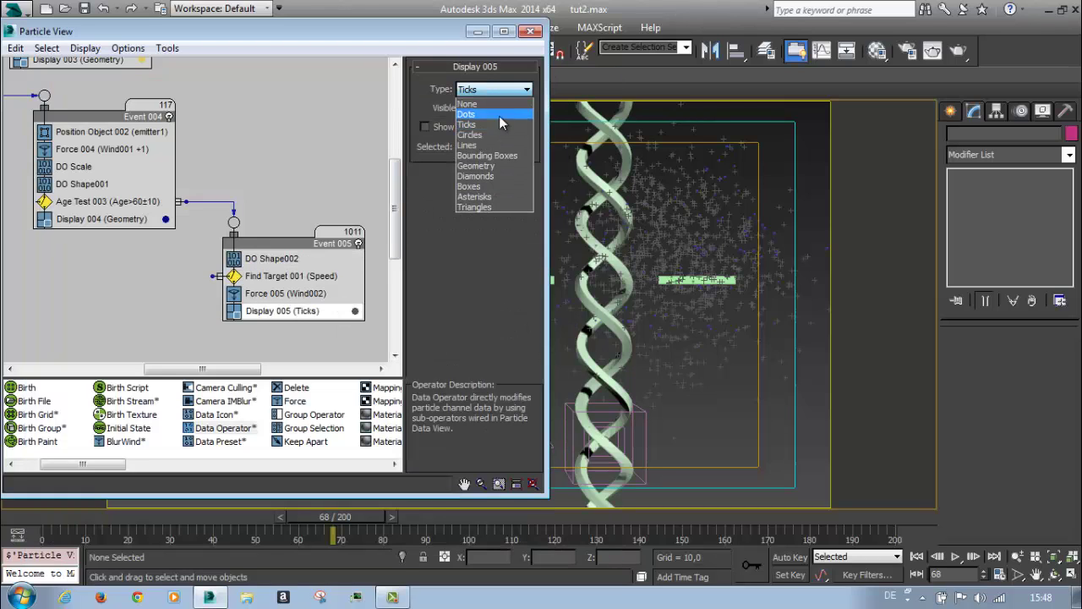
{"action": "left_click", "coordinate": [500, 166]}
{"action": "left_click_drag", "start_coordinate": [89, 517], "coordinate": [745, 596]}
Copy DO Scale from Event 004 into Event 005 above Find Target as DO Scale001
{"action": "middle_click_drag", "start_coordinate": [338, 367], "coordinate": [316, 331]}
{"action": "left_click", "coordinate": [262, 240]}
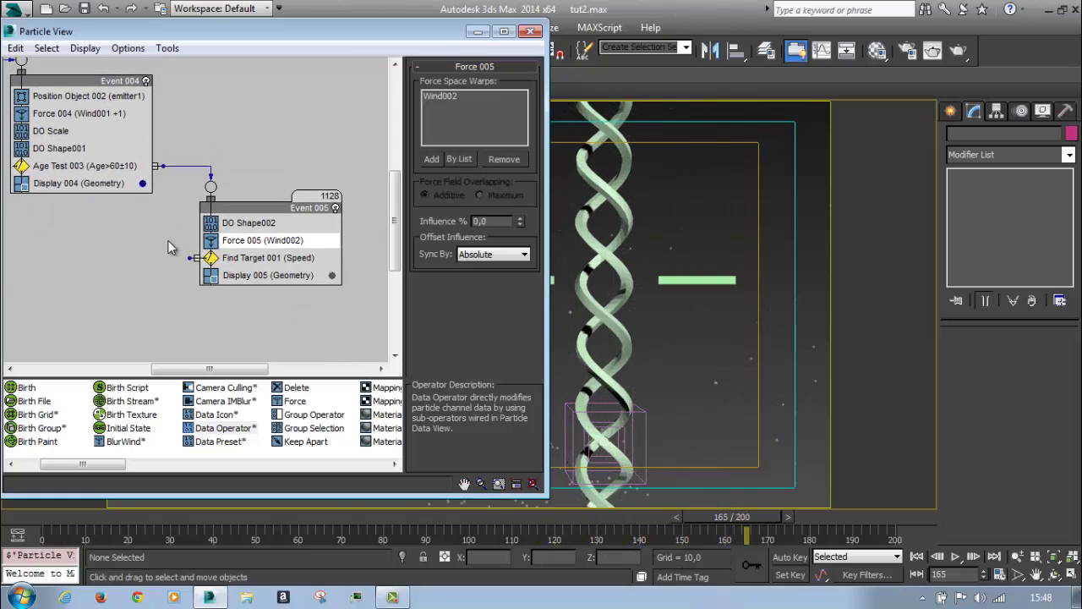
{"action": "left_click", "coordinate": [51, 131]}
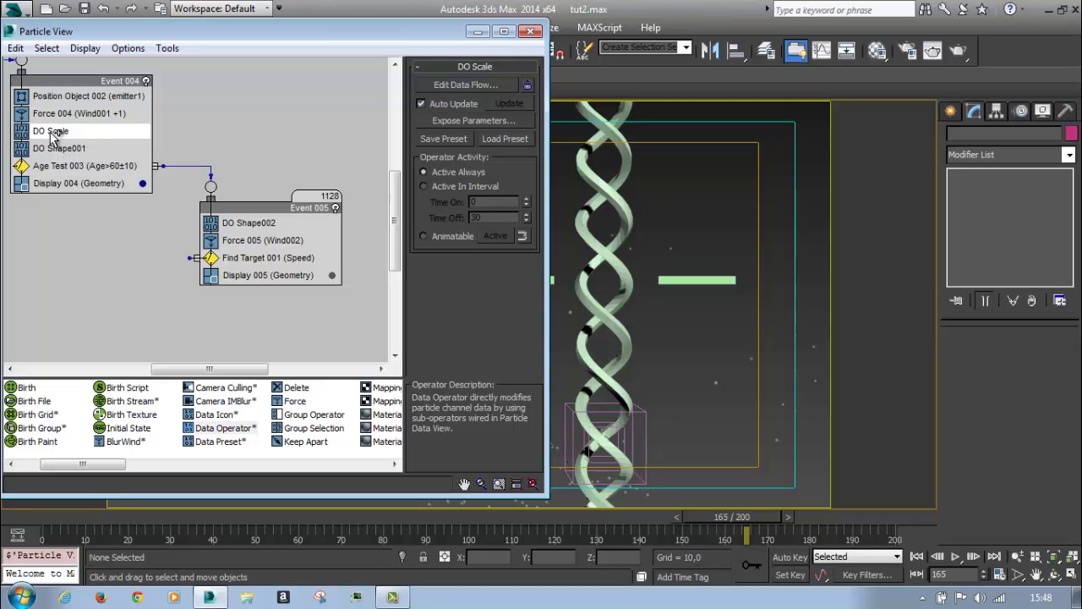
{"action": "left_click_drag", "start_coordinate": [52, 133], "coordinate": [256, 248]}
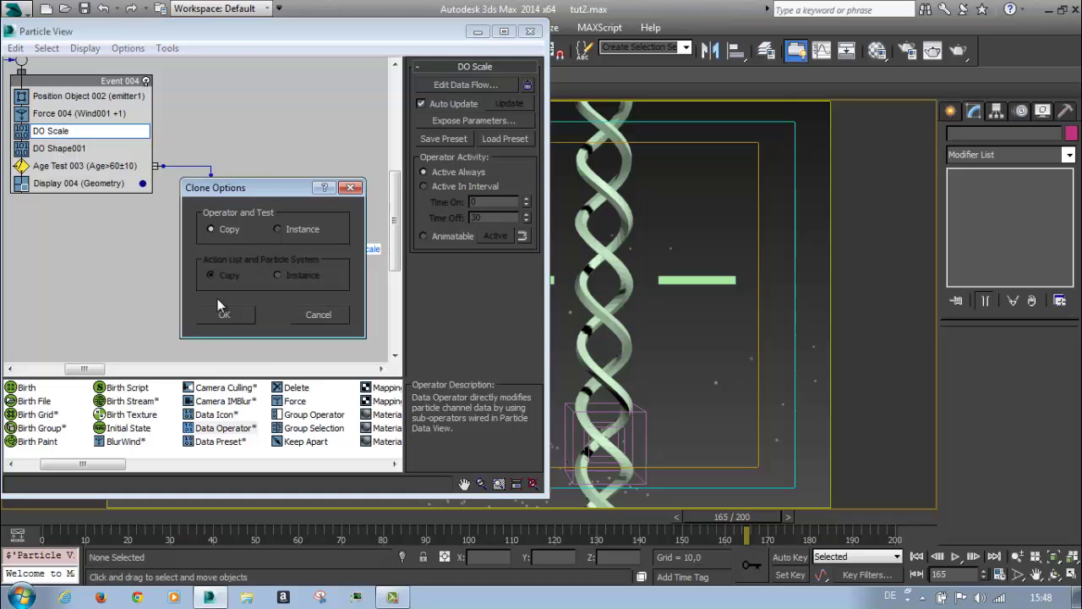
{"action": "left_click", "coordinate": [222, 314]}
Raise DO Scale001's scalar to 0,6 and make Pipe 001 send R1 ≤ 0,6 to R2, else R3
{"action": "left_click", "coordinate": [247, 257]}
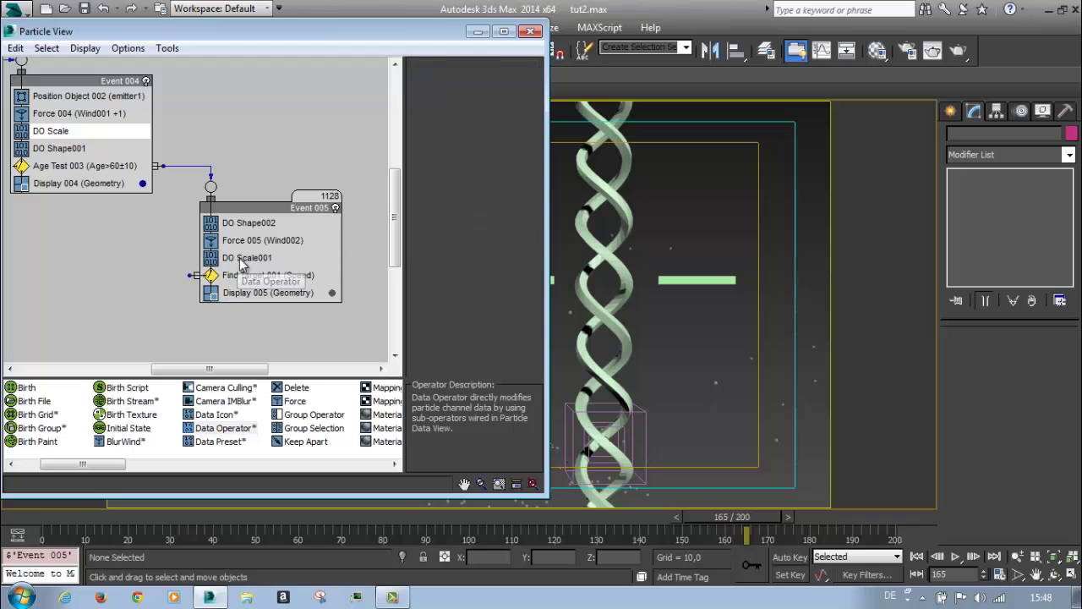
{"action": "left_click", "coordinate": [466, 84]}
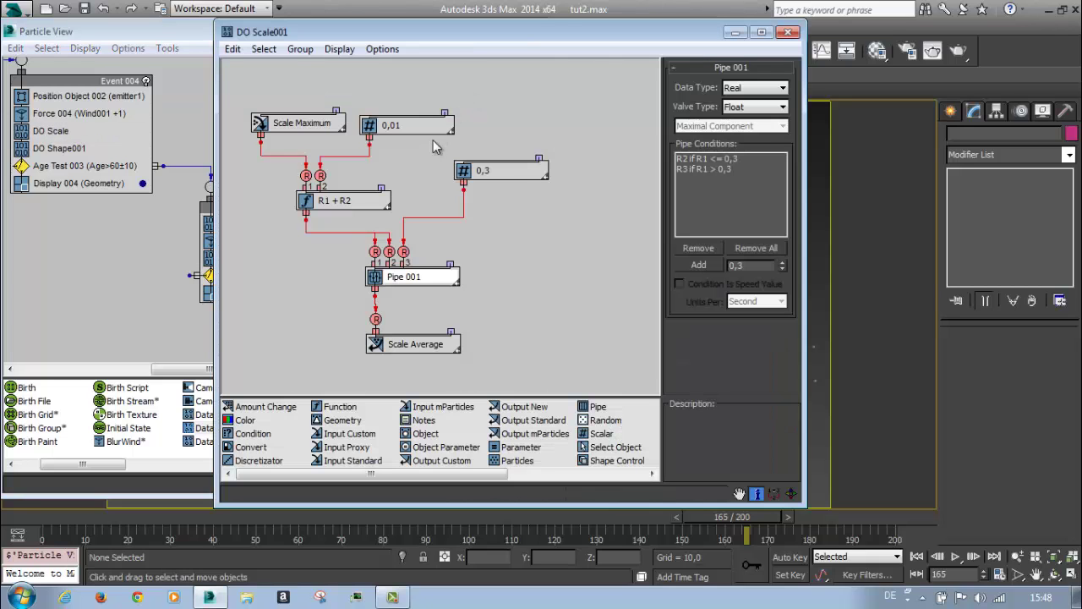
{"action": "left_click", "coordinate": [518, 183]}
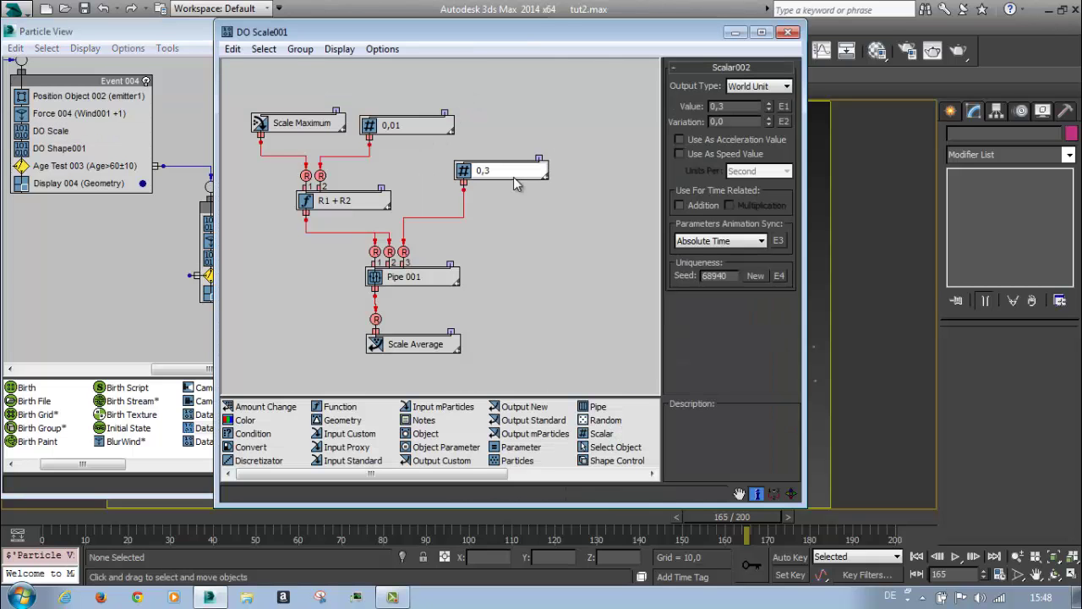
{"action": "left_click", "coordinate": [768, 104]}
{"action": "left_click", "coordinate": [767, 104]}
{"action": "left_click", "coordinate": [435, 276]}
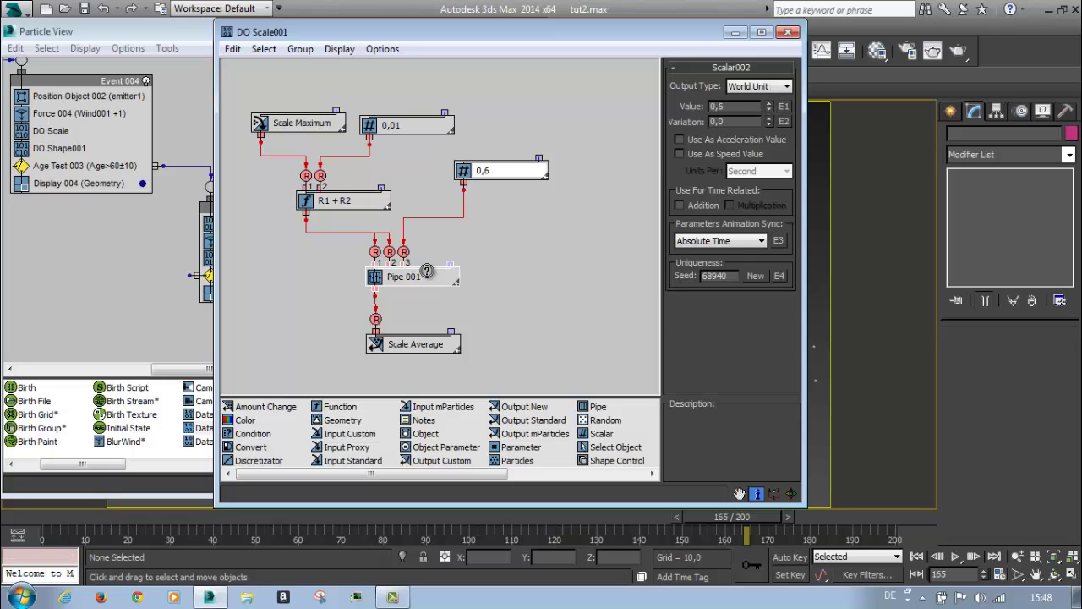
{"action": "left_click", "coordinate": [755, 248]}
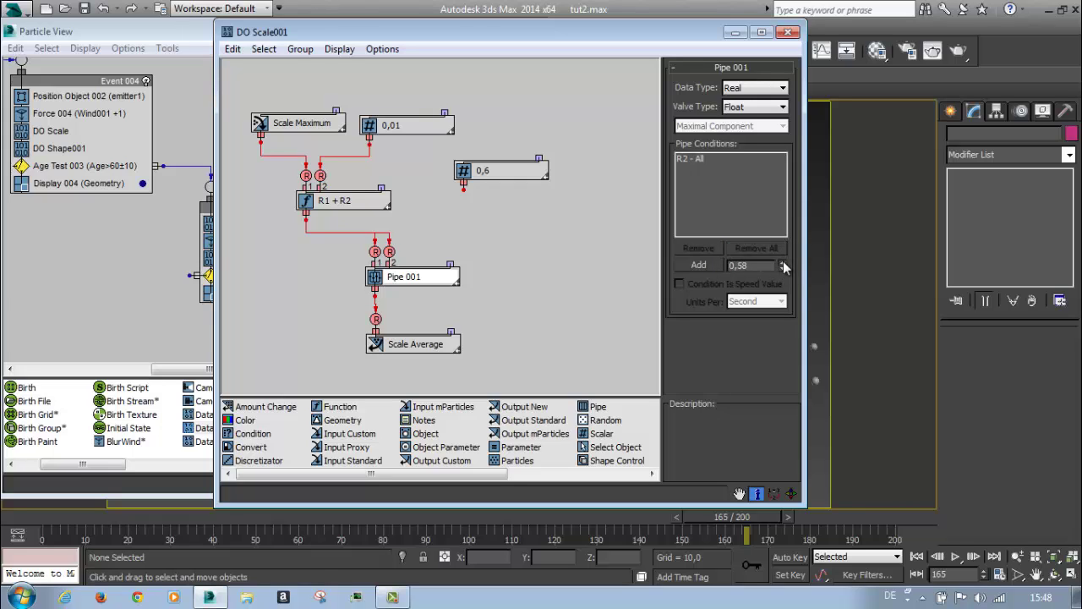
{"action": "left_click", "coordinate": [696, 266]}
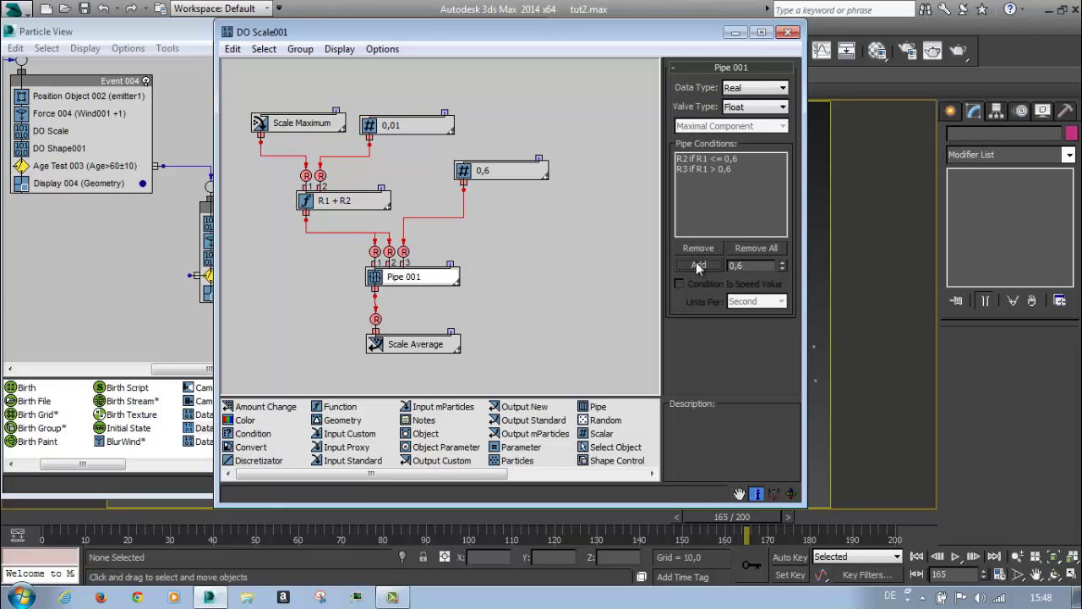
{"action": "left_click", "coordinate": [788, 32]}
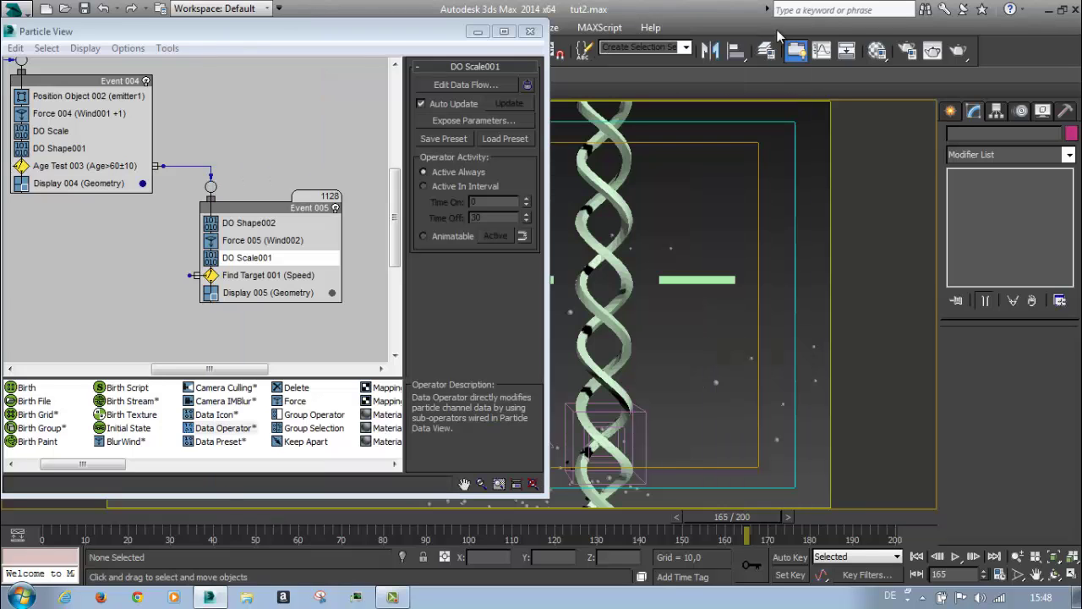
Save the scene and display Find Target 001's settings in Event 005
{"action": "left_click", "coordinate": [85, 9]}
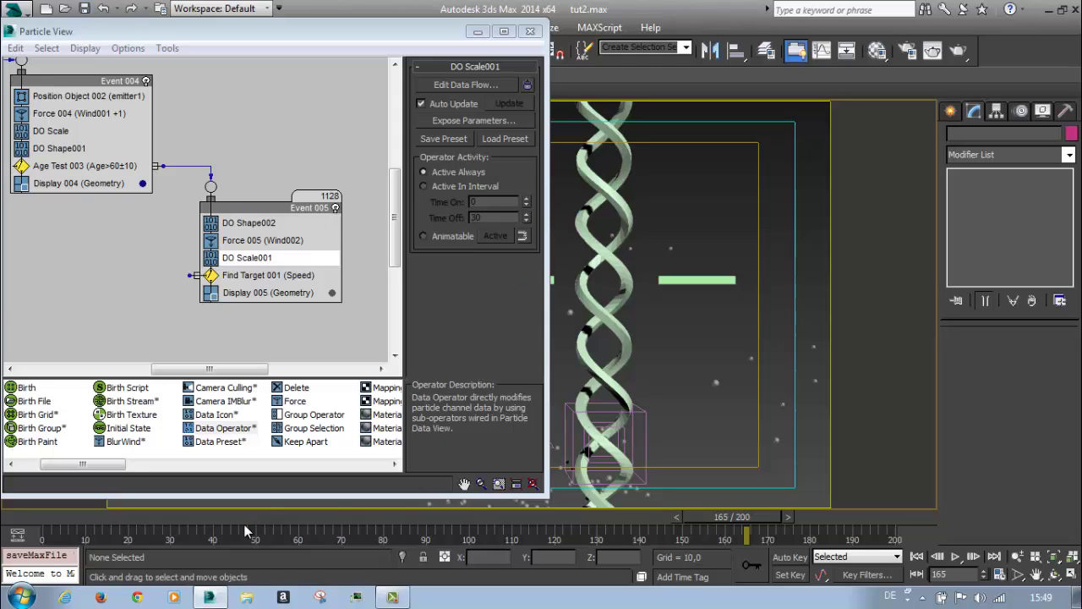
{"action": "left_click_drag", "start_coordinate": [190, 512], "coordinate": [374, 493]}
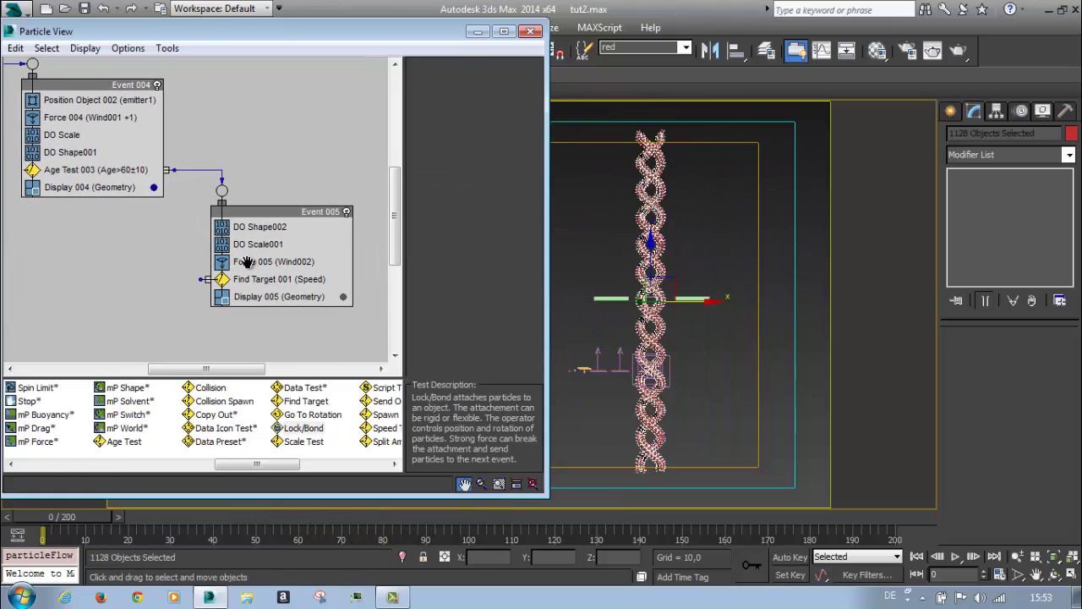
{"action": "middle_click_drag", "start_coordinate": [245, 262], "coordinate": [142, 171]}
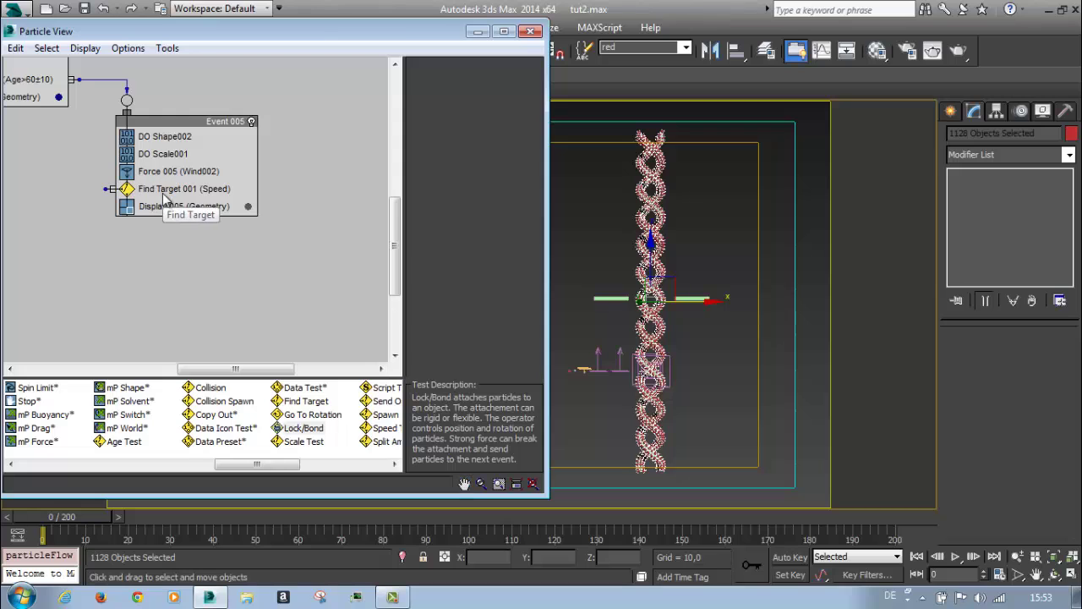
{"action": "left_click", "coordinate": [154, 189]}
Scrub the animation and zoom the viewport in on the forming red-sphere DNA helix
{"action": "left_click_drag", "start_coordinate": [79, 518], "coordinate": [684, 538]}
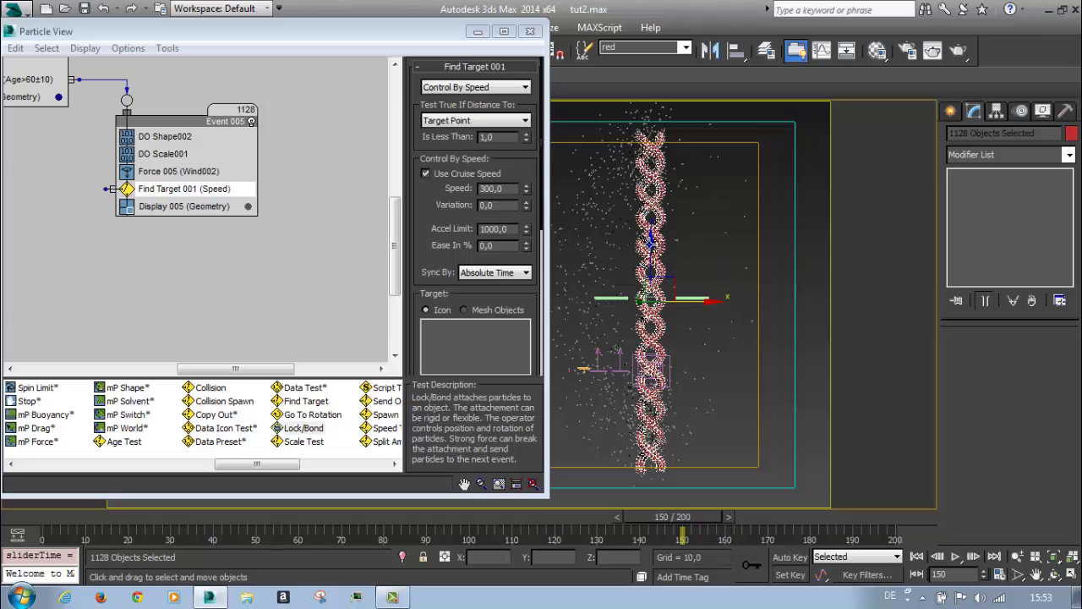
{"action": "scroll", "coordinate": [728, 284], "scroll_direction": "up", "scroll_amount": 5}
{"action": "middle_click_drag", "start_coordinate": [689, 203], "coordinate": [676, 297]}
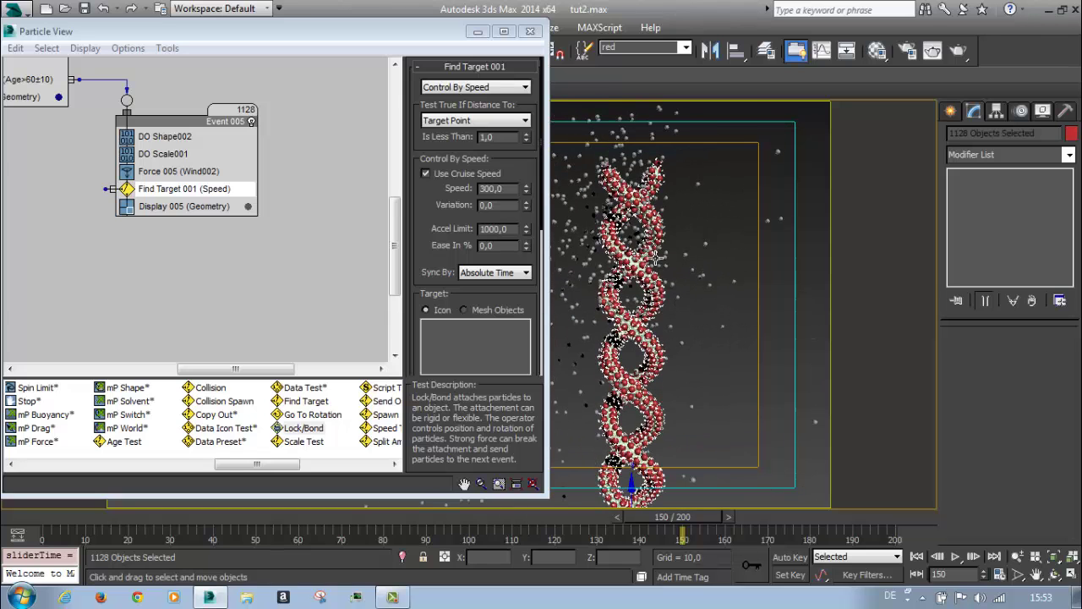
{"action": "scroll", "coordinate": [656, 254], "scroll_direction": "up", "scroll_amount": 3}
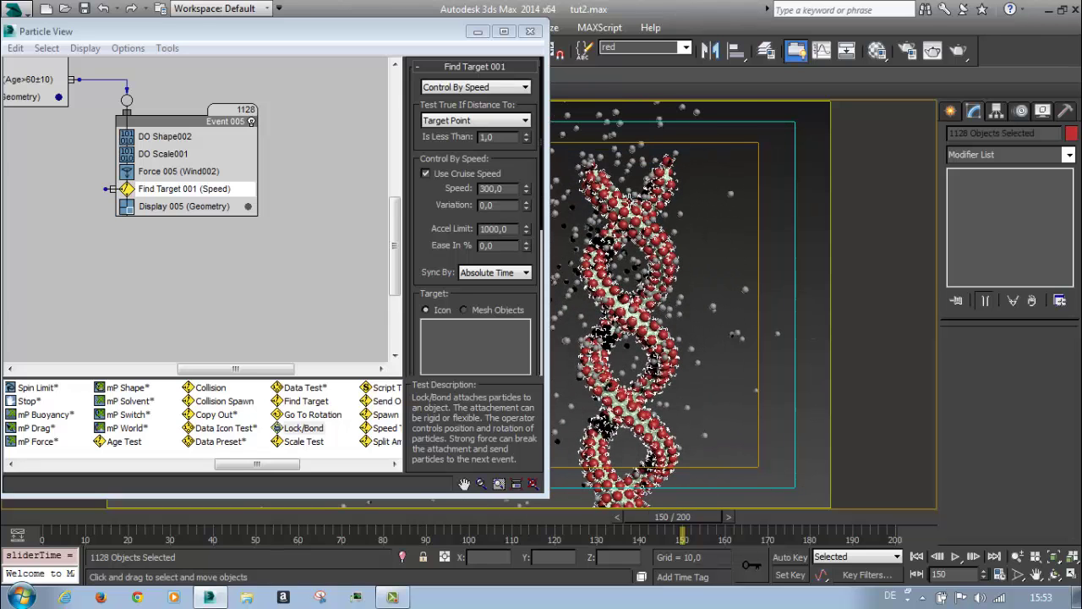
At frame 0, copy DO Shape002 and DO Scale001 together into a new Event 006
{"action": "left_click", "coordinate": [916, 556]}
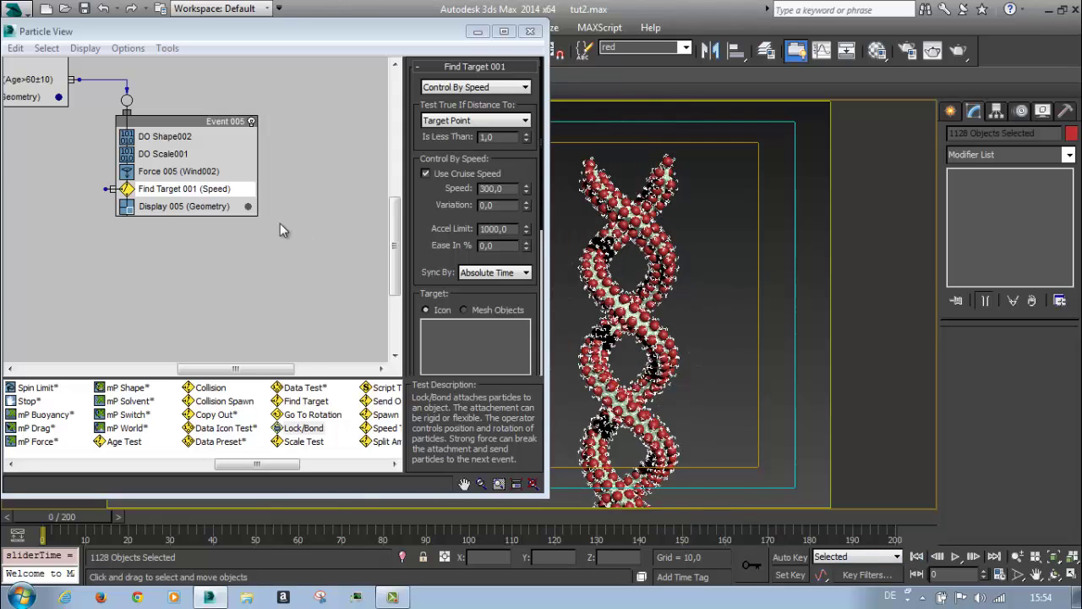
{"action": "middle_click_drag", "start_coordinate": [280, 223], "coordinate": [209, 246]}
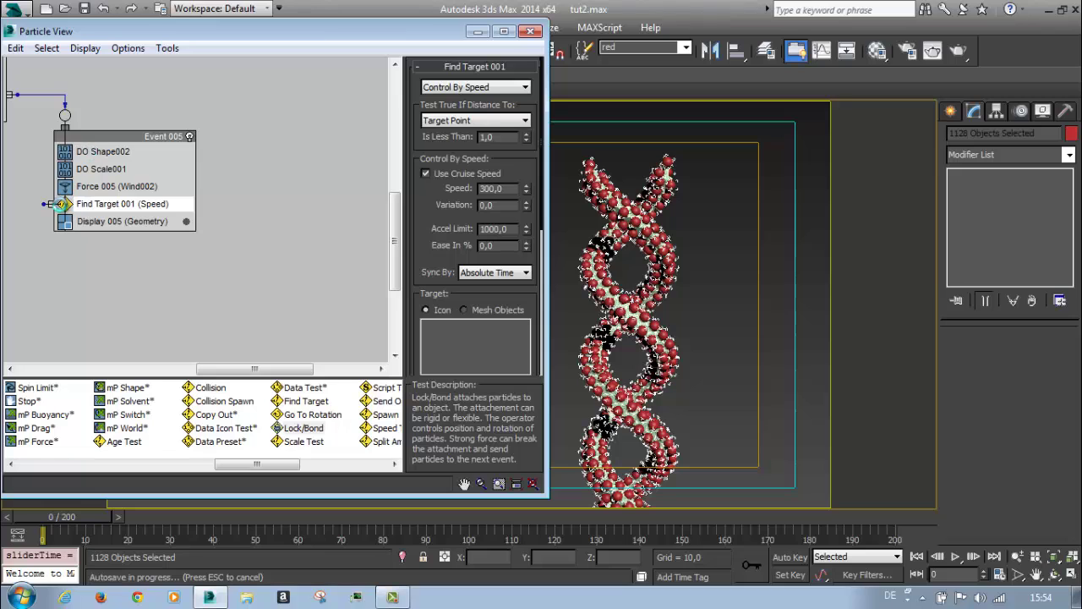
{"action": "left_click", "coordinate": [96, 155]}
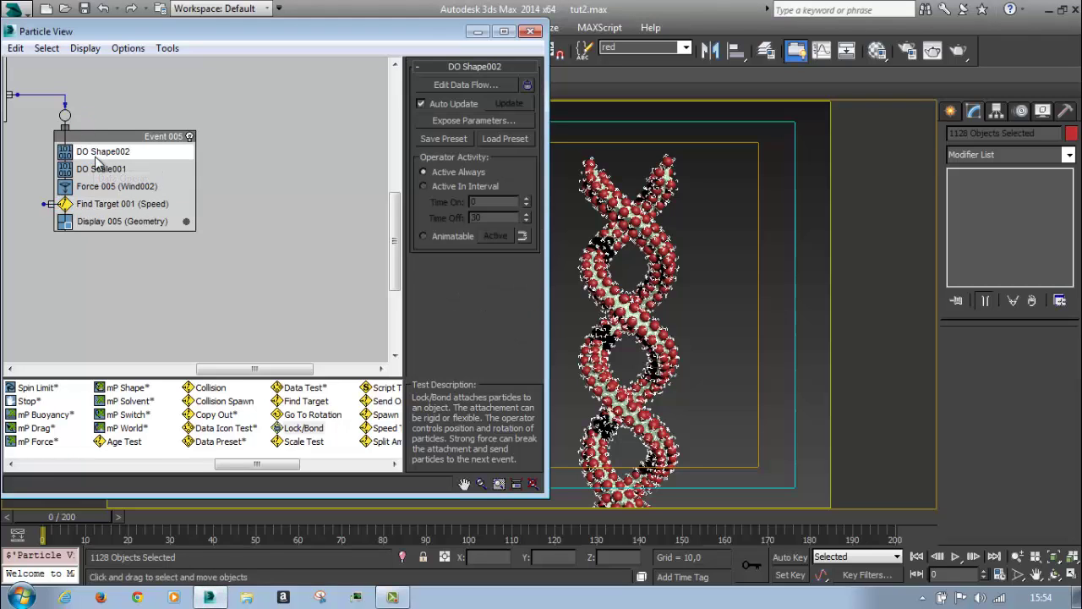
{"action": "left_click", "coordinate": [94, 169], "text": "ctrl"}
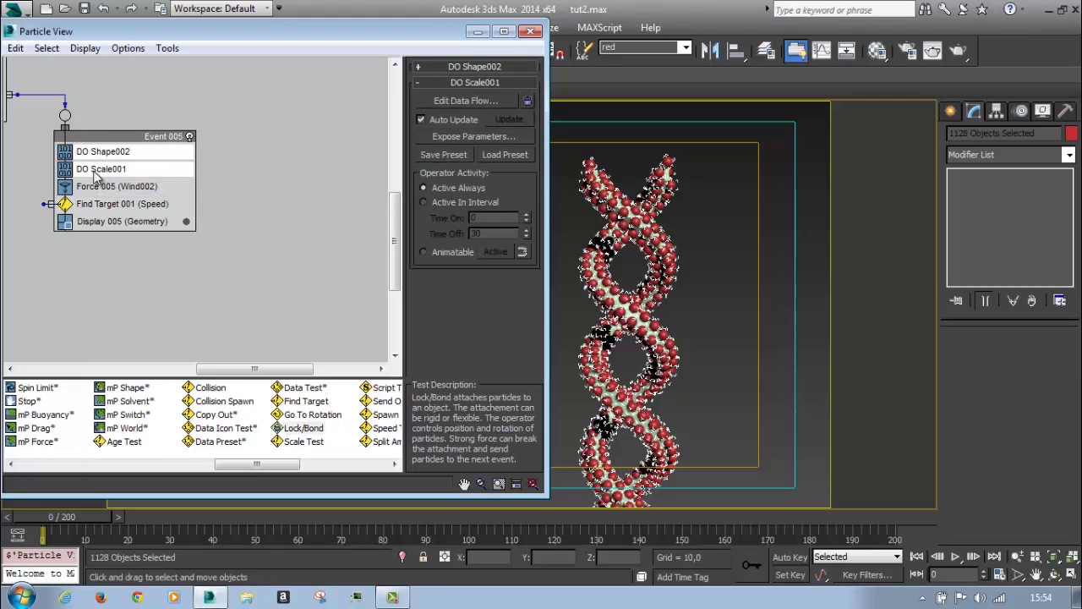
{"action": "mouse_move", "coordinate": [88, 171]}
{"action": "left_mouse_down", "text": "shift"}
{"action": "mouse_move", "coordinate": [232, 191]}
{"action": "mouse_move", "coordinate": [264, 212]}
{"action": "left_mouse_up", "text": "shift"}
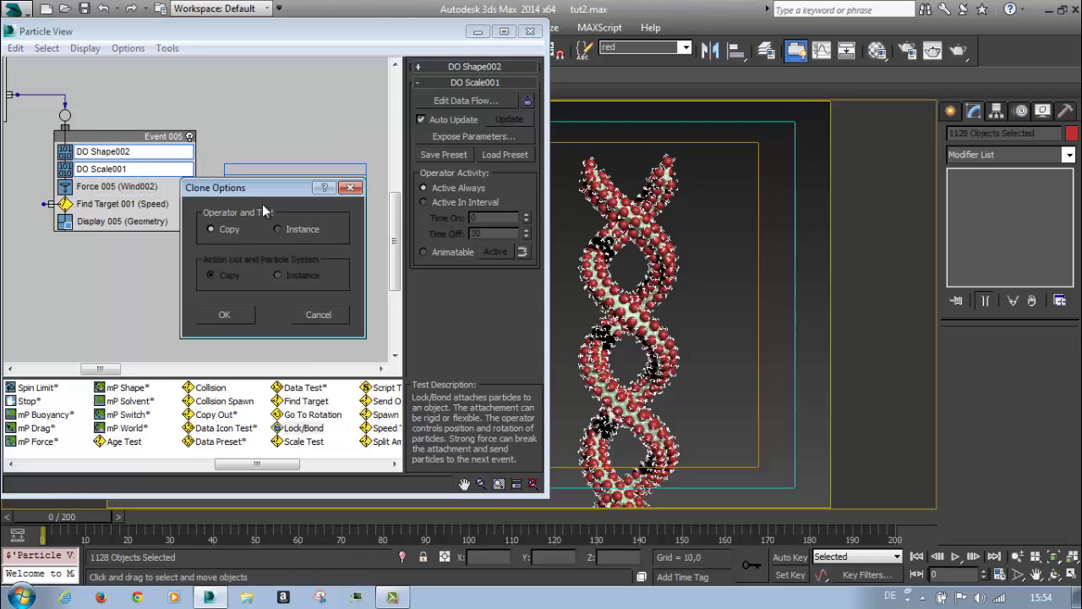
{"action": "left_click", "coordinate": [225, 314]}
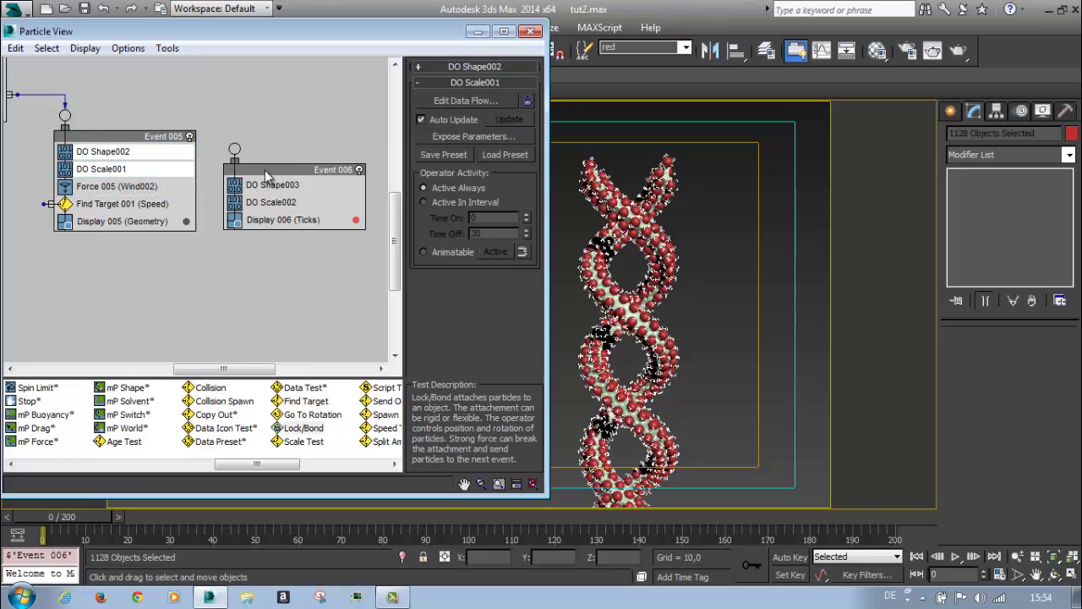
Place Event 006 beside Event 005 and wire Find Target 001's output into it
{"action": "mouse_move", "coordinate": [257, 174]}
{"action": "left_mouse_down"}
{"action": "mouse_move", "coordinate": [255, 207]}
{"action": "mouse_move", "coordinate": [44, 204]}
{"action": "left_mouse_up"}
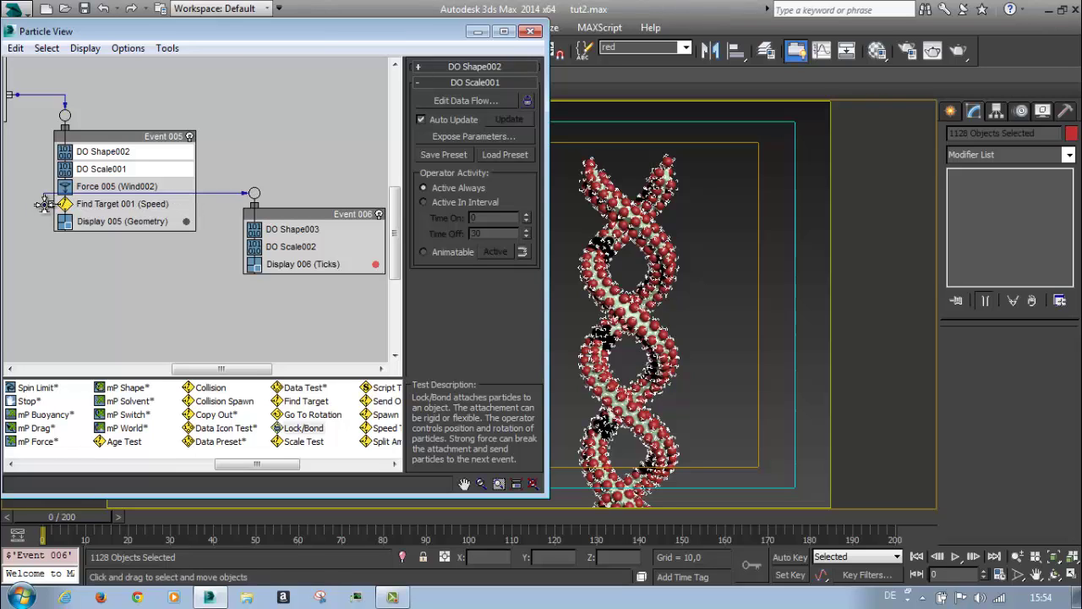
{"action": "left_click", "coordinate": [284, 231]}
{"action": "left_click", "coordinate": [296, 247]}
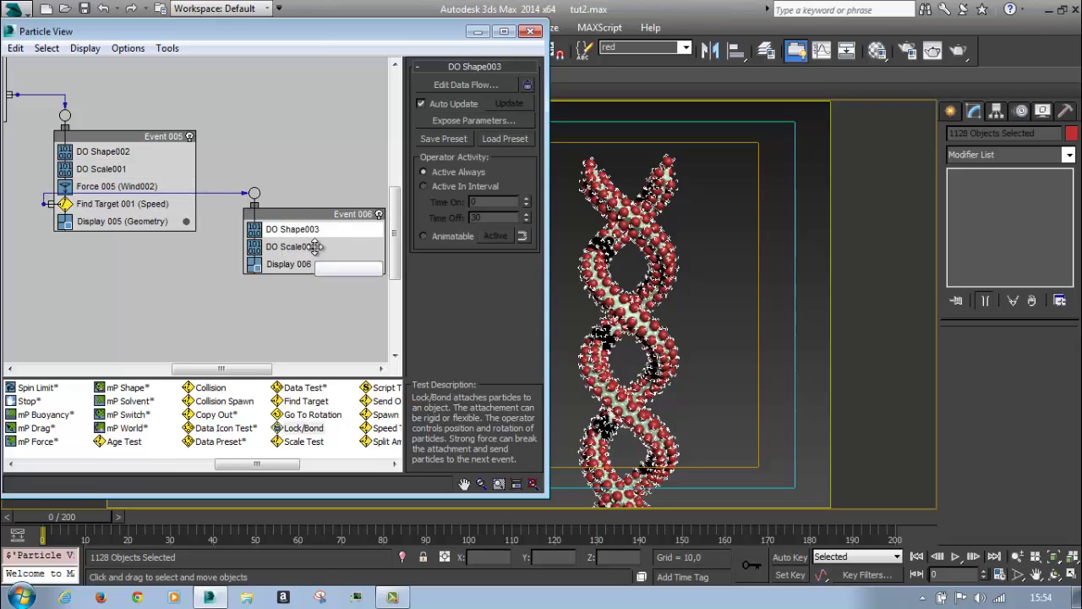
Set DO Scale002's scalar to 1,0 and replace Pipe 001's condition with a 1,0 split
{"action": "left_click", "coordinate": [467, 85]}
{"action": "left_click", "coordinate": [507, 172]}
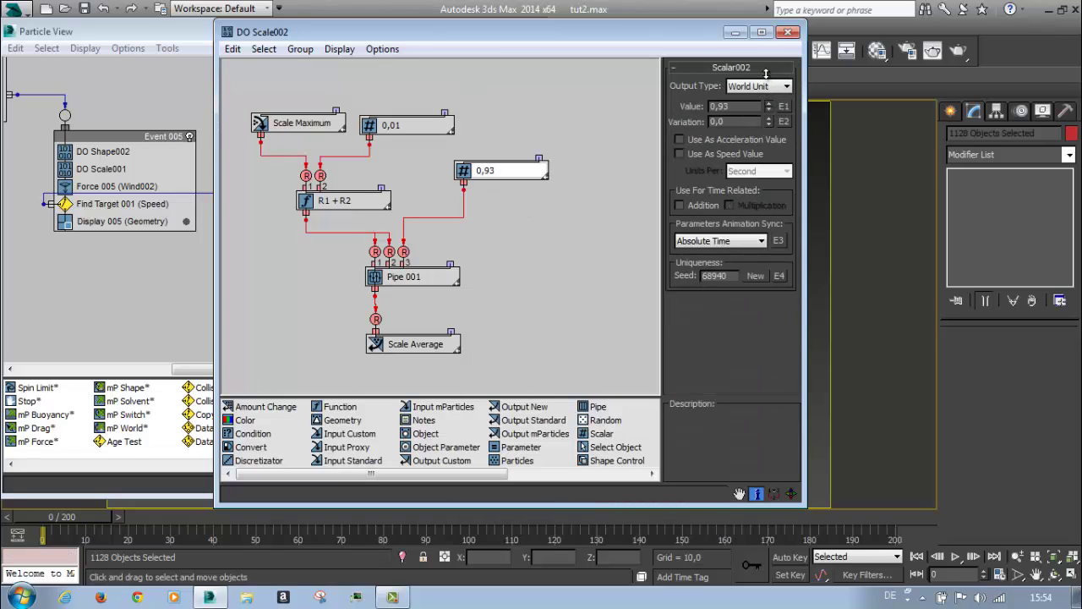
{"action": "left_click_drag", "start_coordinate": [766, 74], "coordinate": [766, 65]}
{"action": "type", "text": "1,08"}
{"action": "key", "text": "Return"}
{"action": "left_click", "coordinate": [402, 279]}
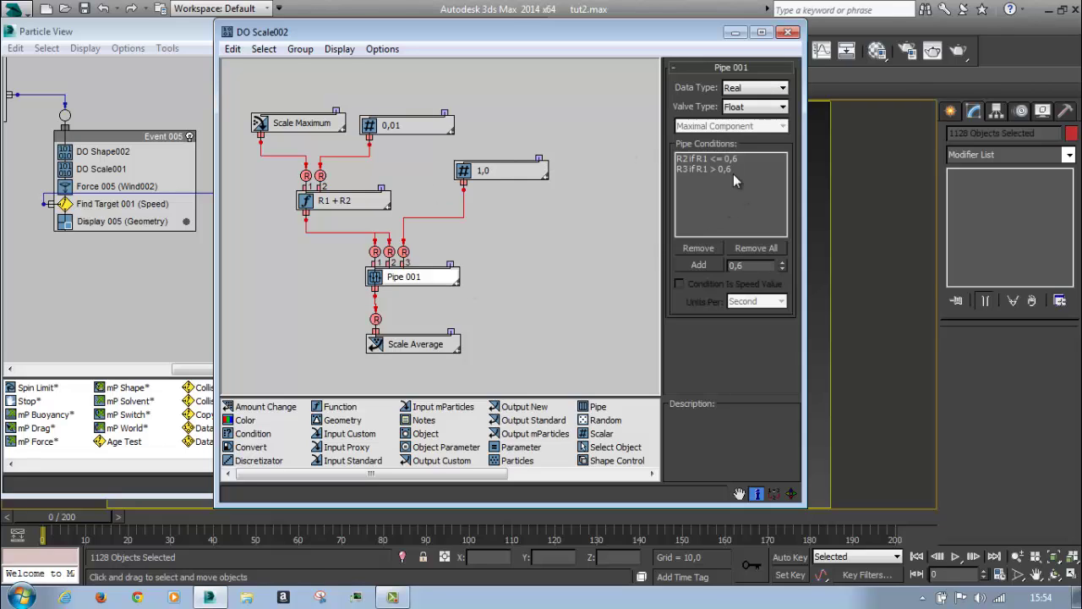
{"action": "left_click", "coordinate": [756, 249]}
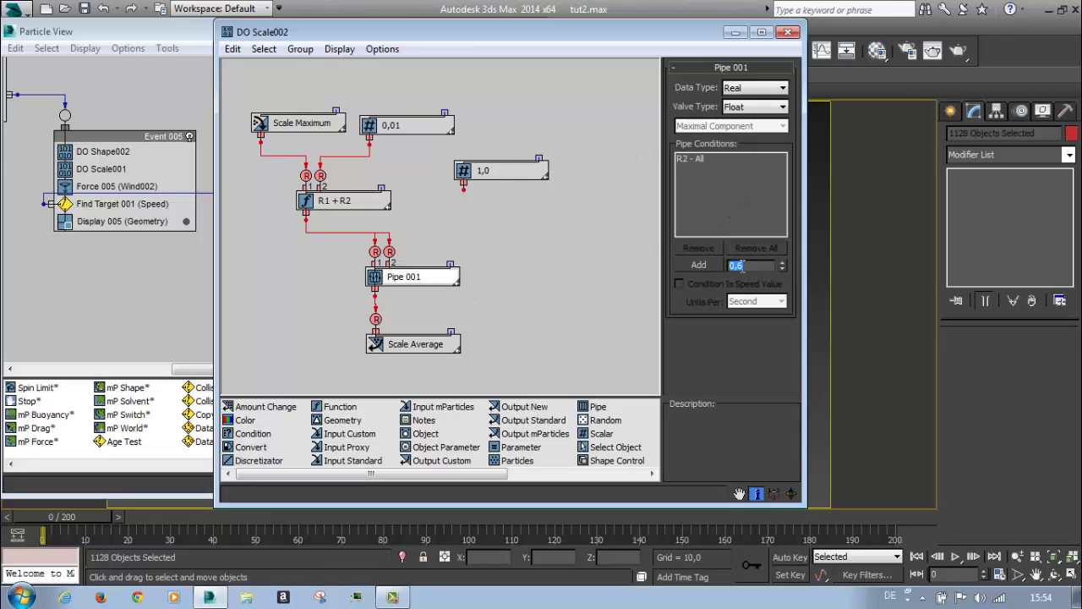
{"action": "left_click", "coordinate": [702, 265]}
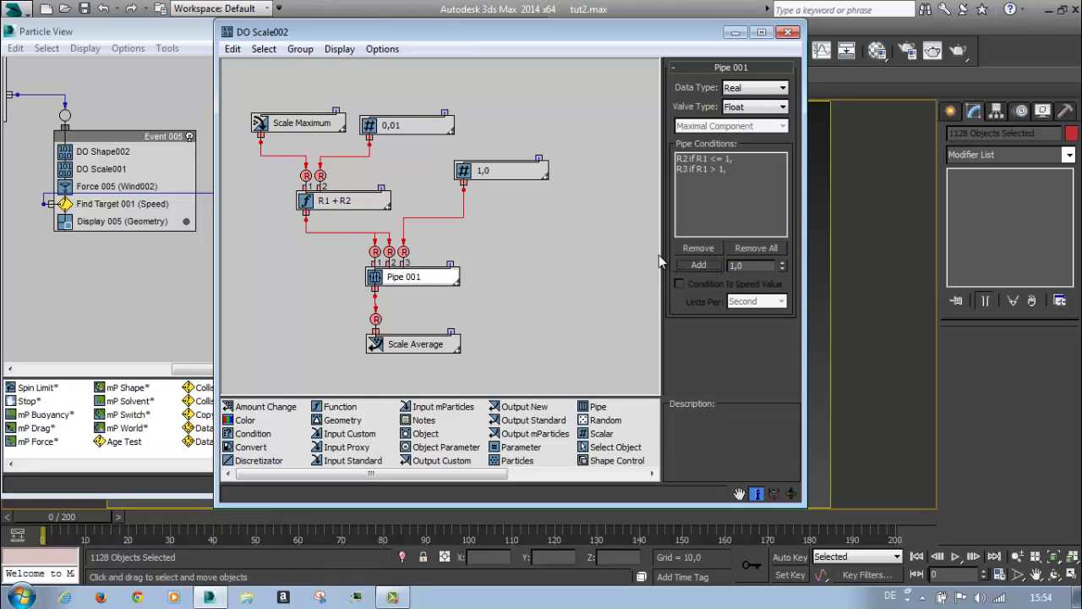
{"action": "left_click", "coordinate": [787, 32]}
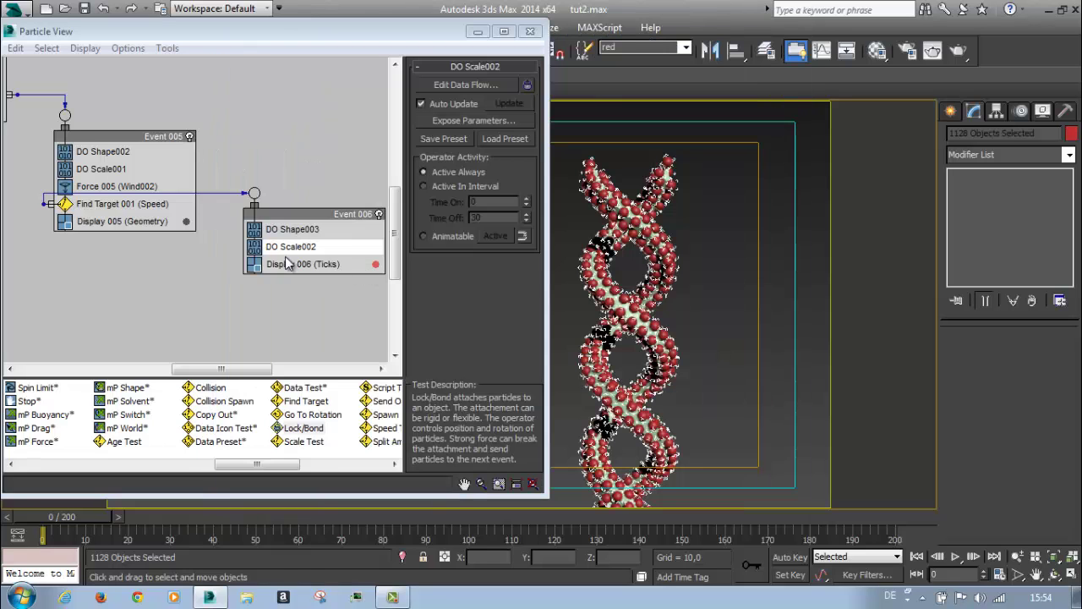
Add Lock/Bond 002 to Event 006, locked by list to the base object, and scrub to frame 50
{"action": "middle_click_drag", "start_coordinate": [258, 224], "coordinate": [234, 228]}
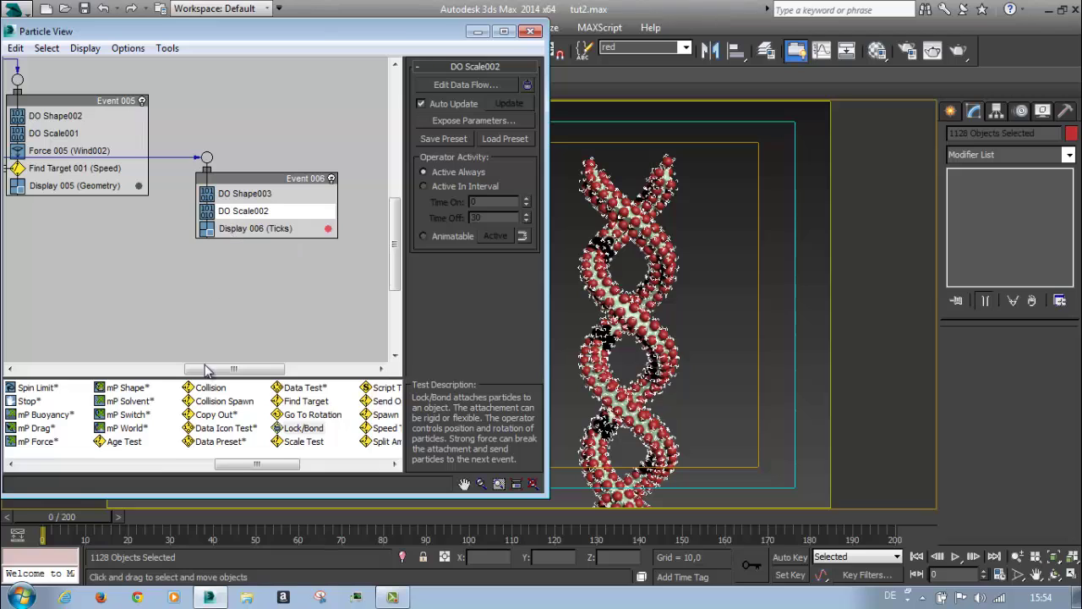
{"action": "left_click_drag", "start_coordinate": [297, 433], "coordinate": [271, 229]}
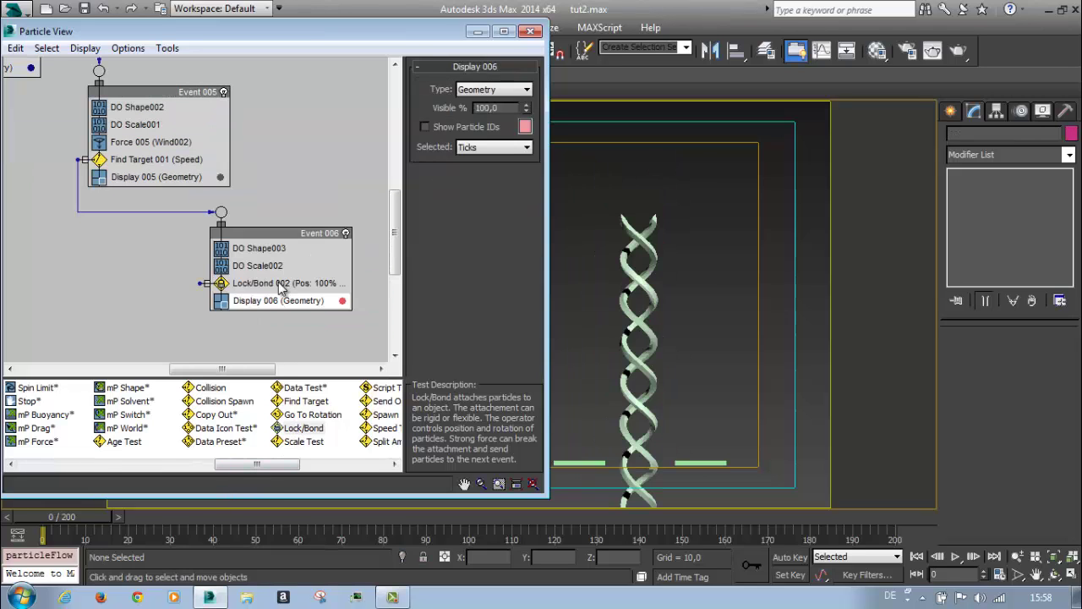
{"action": "left_click", "coordinate": [279, 283]}
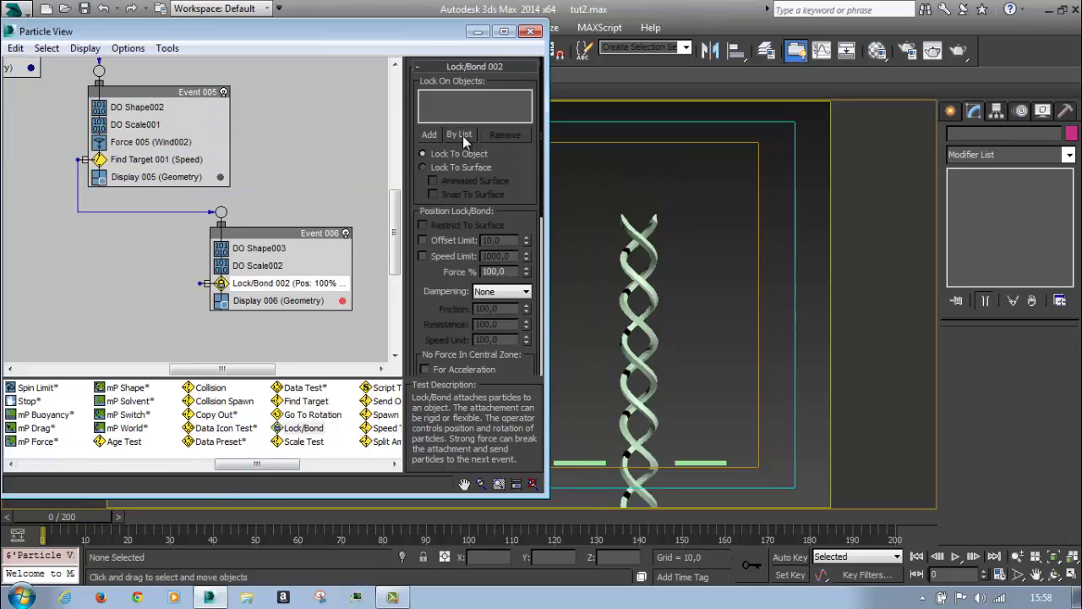
{"action": "left_click", "coordinate": [460, 134]}
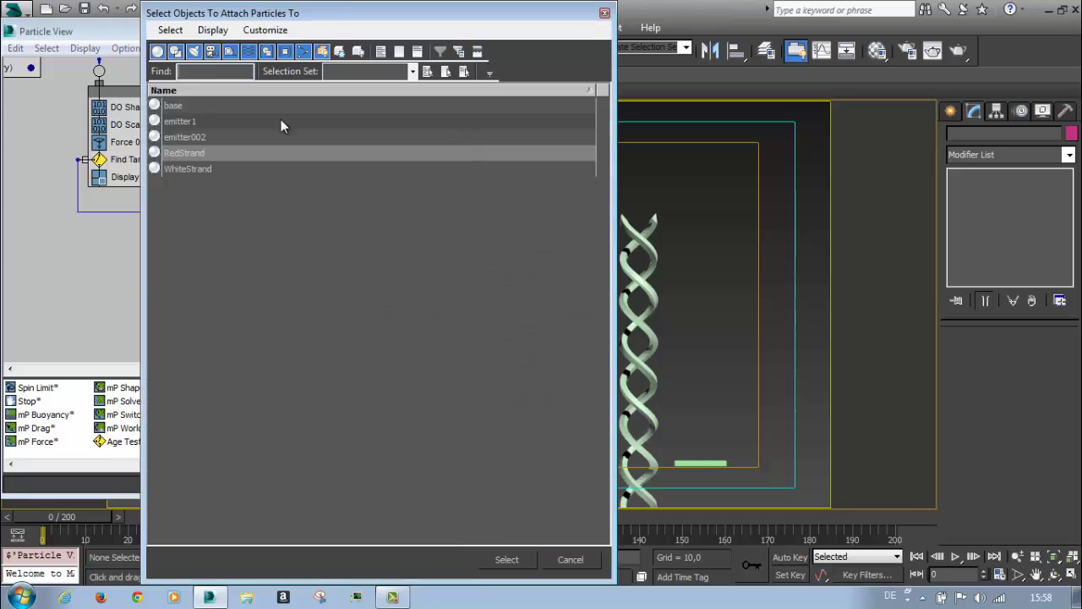
{"action": "double_click", "coordinate": [183, 104]}
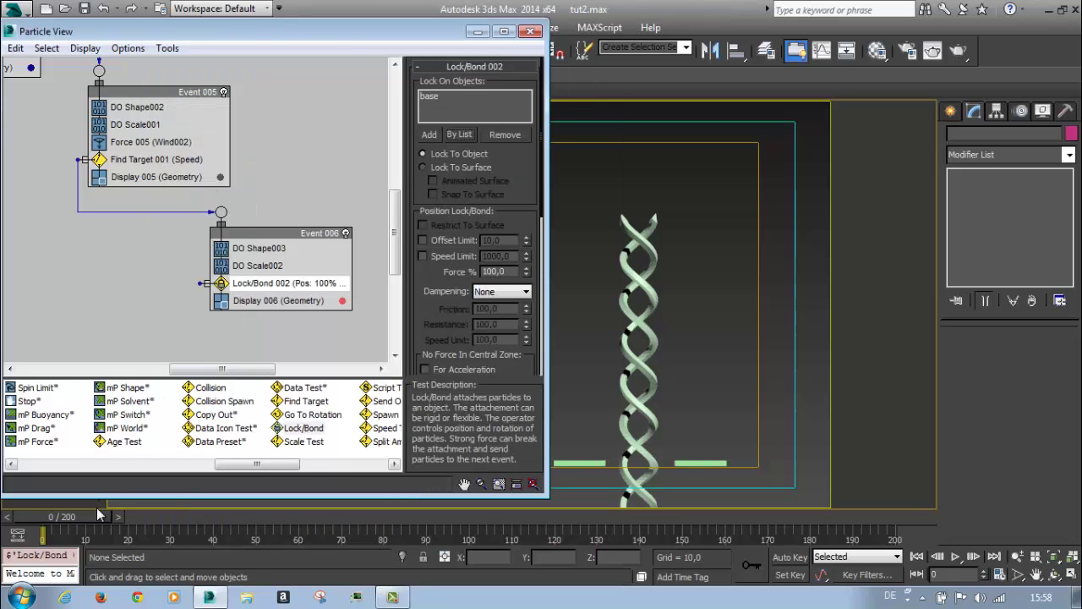
{"action": "left_click_drag", "start_coordinate": [96, 507], "coordinate": [848, 452]}
{"action": "middle_click_drag", "start_coordinate": [728, 285], "coordinate": [736, 205]}
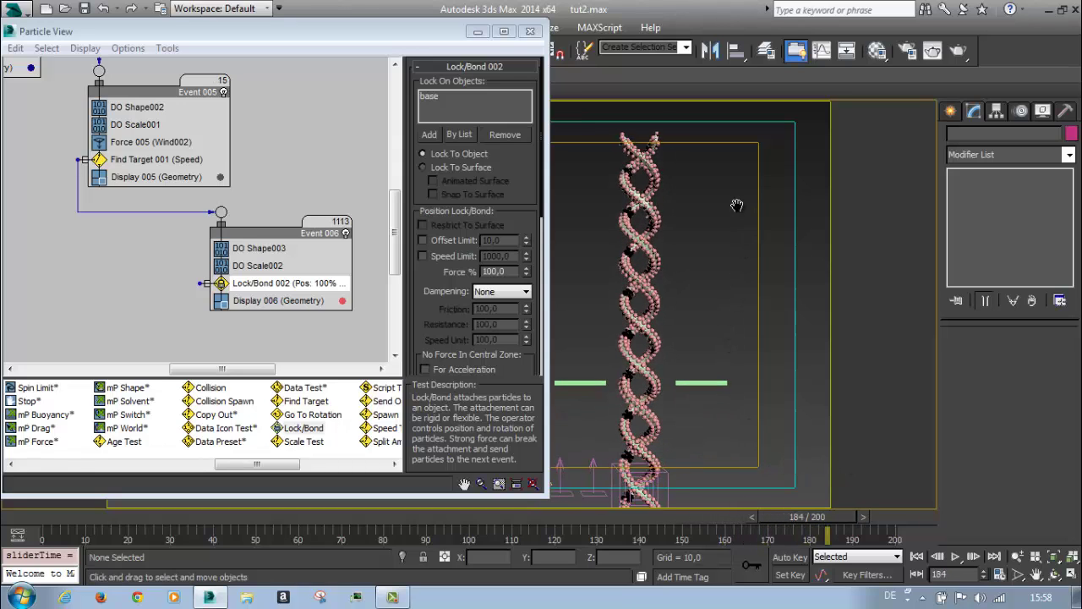
{"action": "left_click_drag", "start_coordinate": [254, 518], "coordinate": [59, 503]}
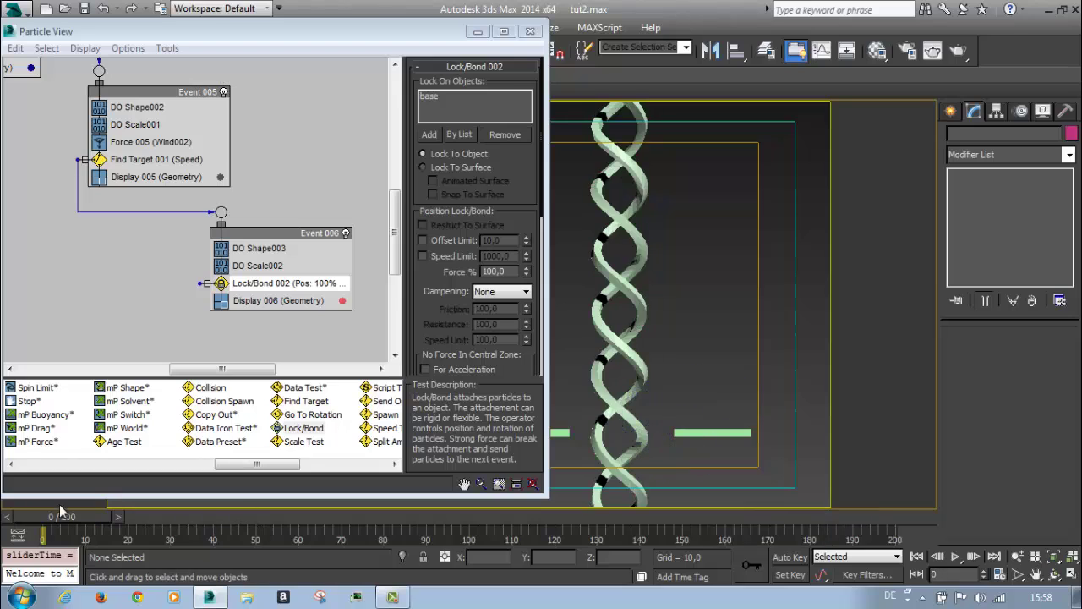
With Auto Key on, key Lock/Bond 002 Force % at 90, then 100 at frame 80
{"action": "left_click", "coordinate": [790, 557]}
{"action": "double_click", "coordinate": [503, 271]}
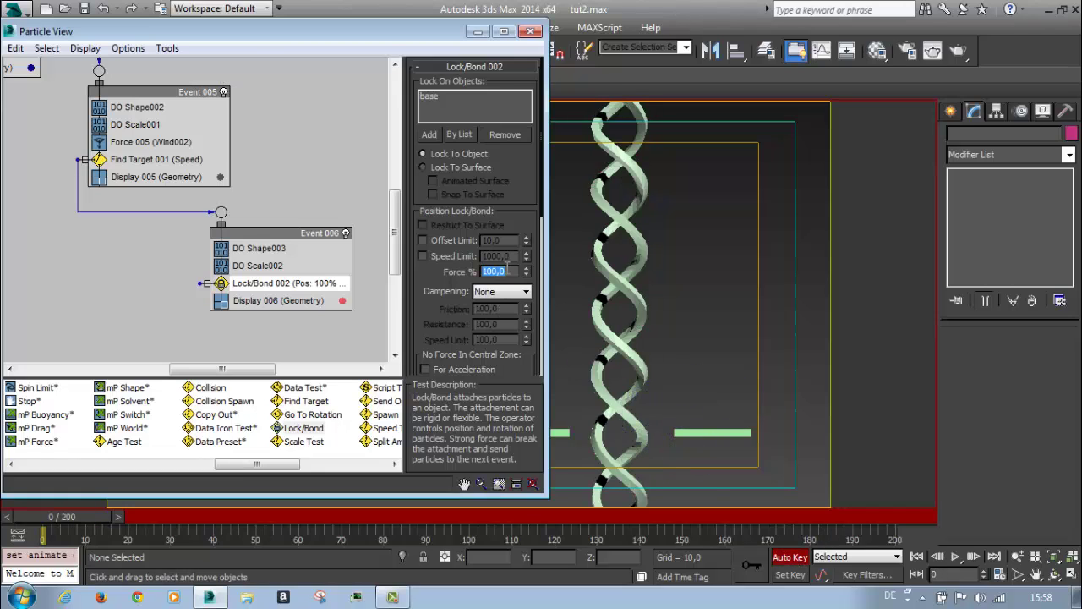
{"action": "type", "text": "90"}
{"action": "key", "text": "Return"}
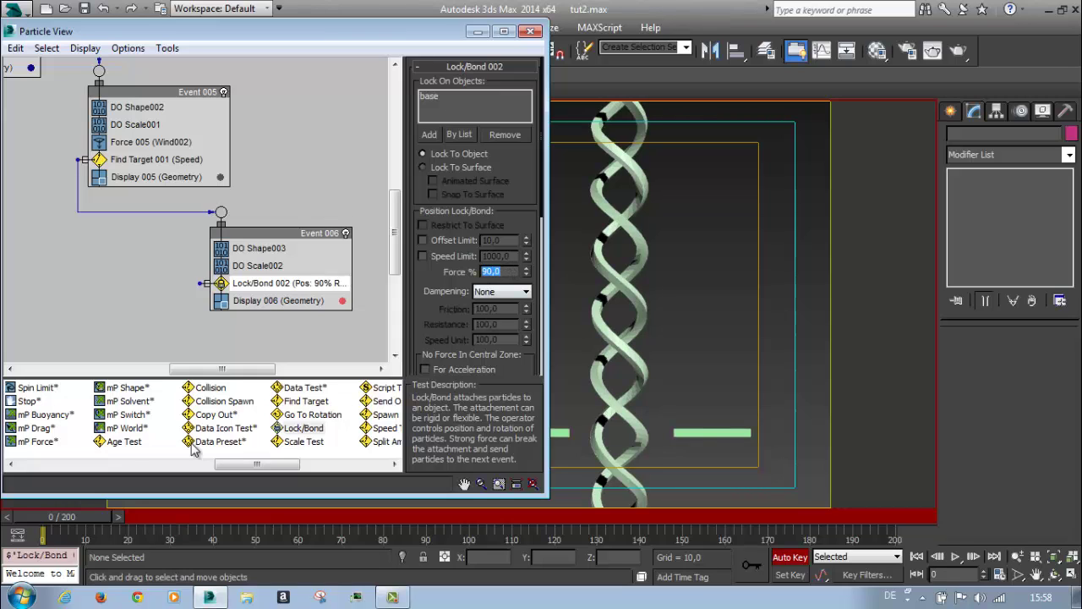
{"action": "left_click", "coordinate": [67, 514]}
{"action": "left_click_drag", "start_coordinate": [92, 524], "coordinate": [416, 534]}
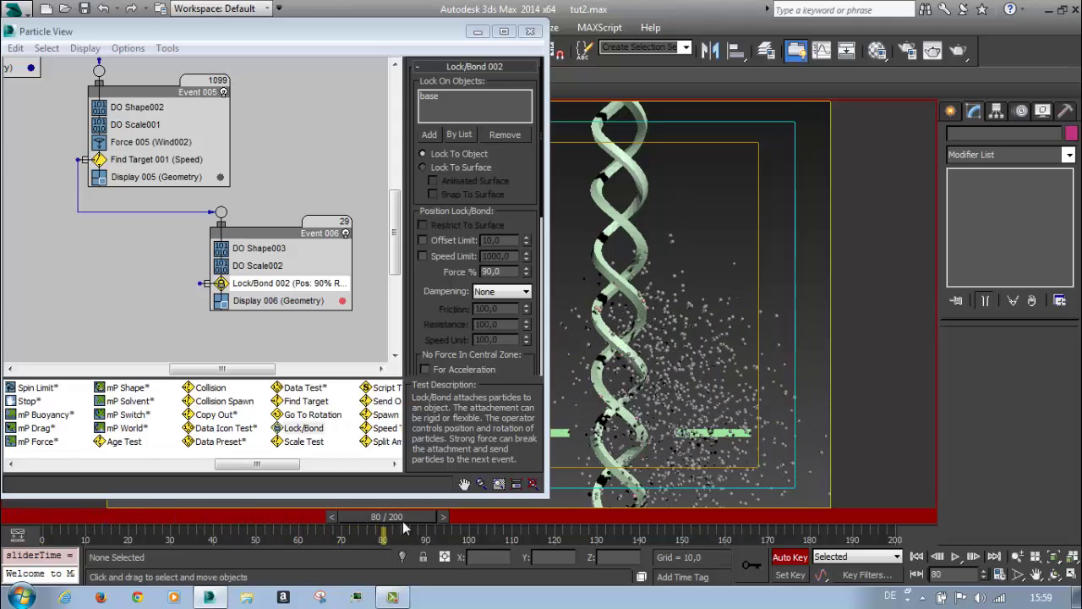
{"action": "left_click", "coordinate": [504, 271]}
{"action": "key", "text": "Return"}
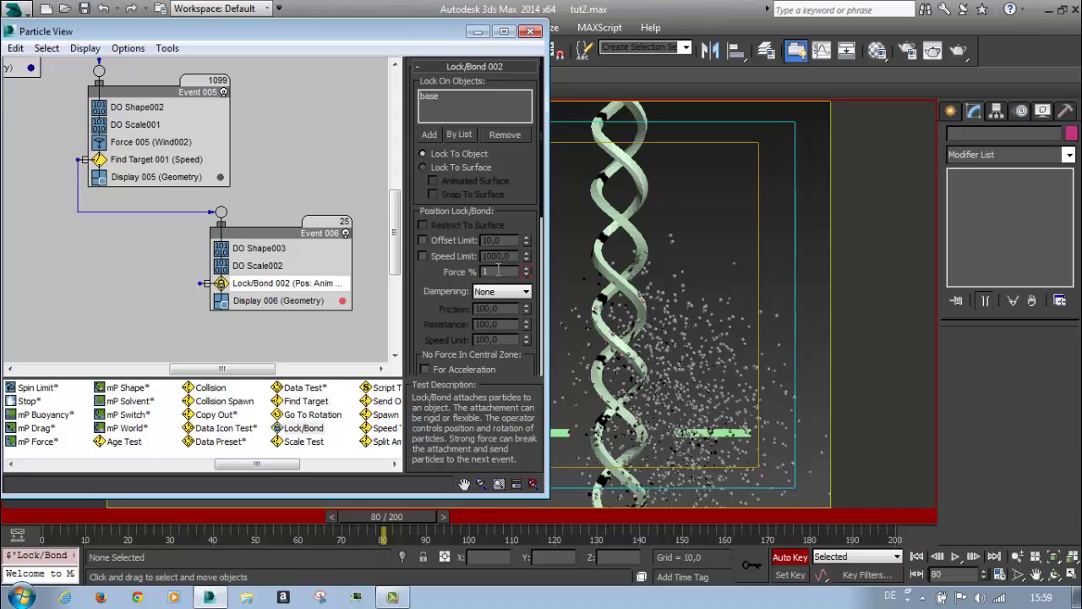
{"action": "left_click", "coordinate": [790, 558]}
Scrub to frame 187 and zoom in on the sphere-packed helix strands
{"action": "left_click_drag", "start_coordinate": [246, 519], "coordinate": [849, 509]}
{"action": "left_click_drag", "start_coordinate": [499, 516], "coordinate": [616, 518]}
{"action": "left_click_drag", "start_coordinate": [629, 557], "coordinate": [839, 541]}
{"action": "middle_click_drag", "start_coordinate": [316, 303], "coordinate": [301, 207]}
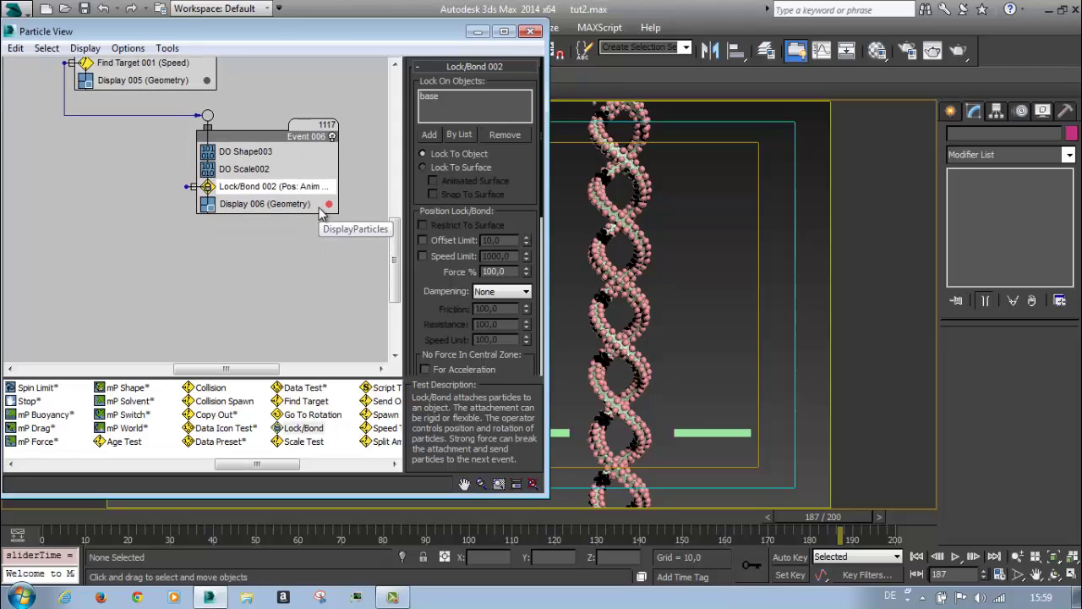
{"action": "middle_click_drag", "start_coordinate": [202, 220], "coordinate": [236, 242]}
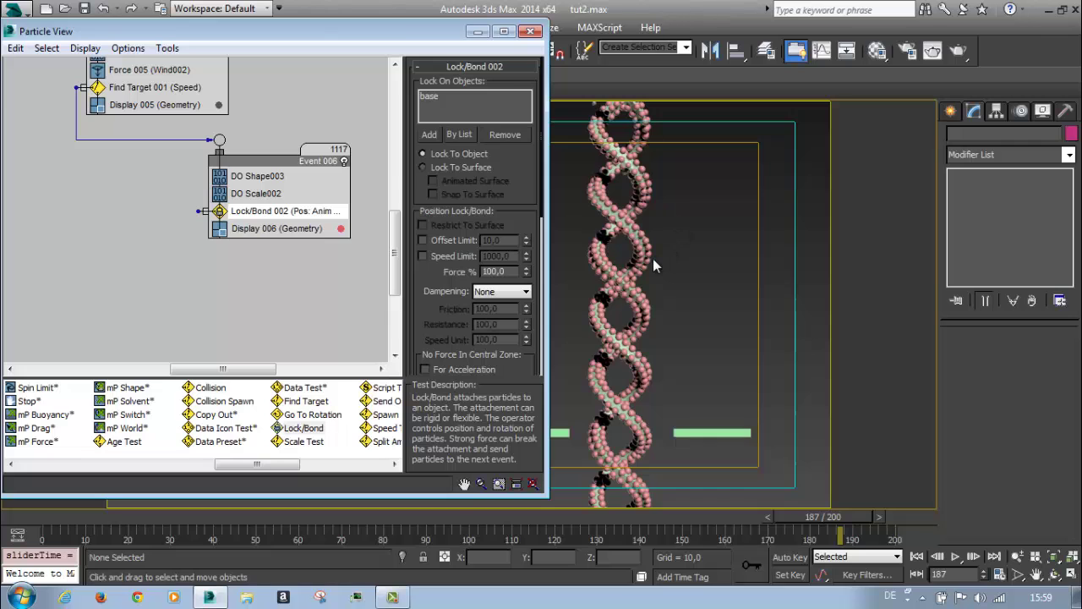
{"action": "scroll", "coordinate": [652, 259], "scroll_direction": "up", "scroll_amount": 4}
{"action": "scroll", "coordinate": [668, 301], "scroll_direction": "up", "scroll_amount": 2}
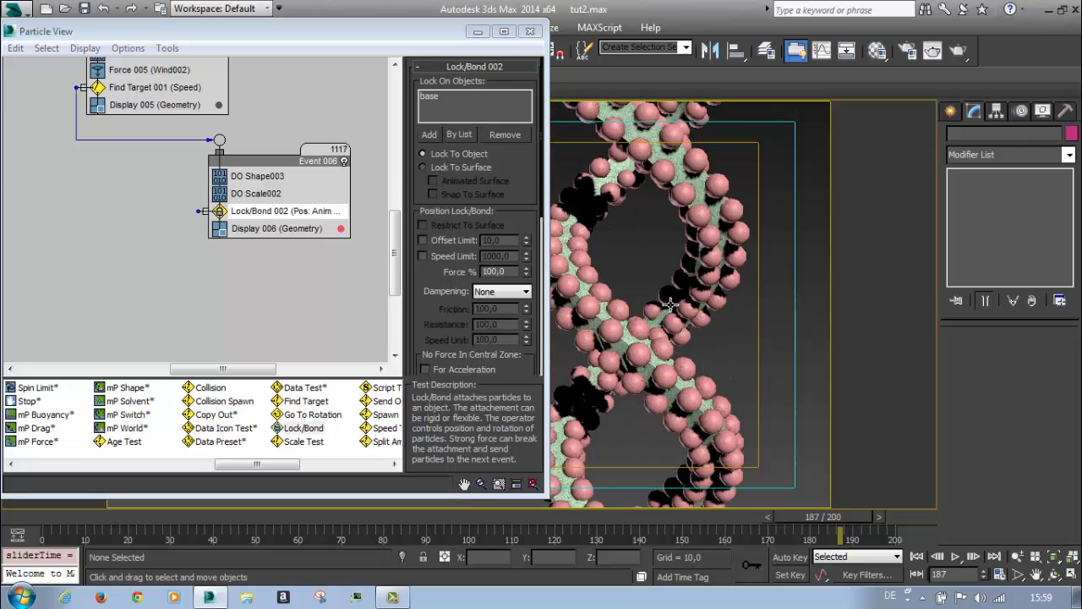
{"action": "middle_click_drag", "start_coordinate": [683, 342], "coordinate": [690, 277]}
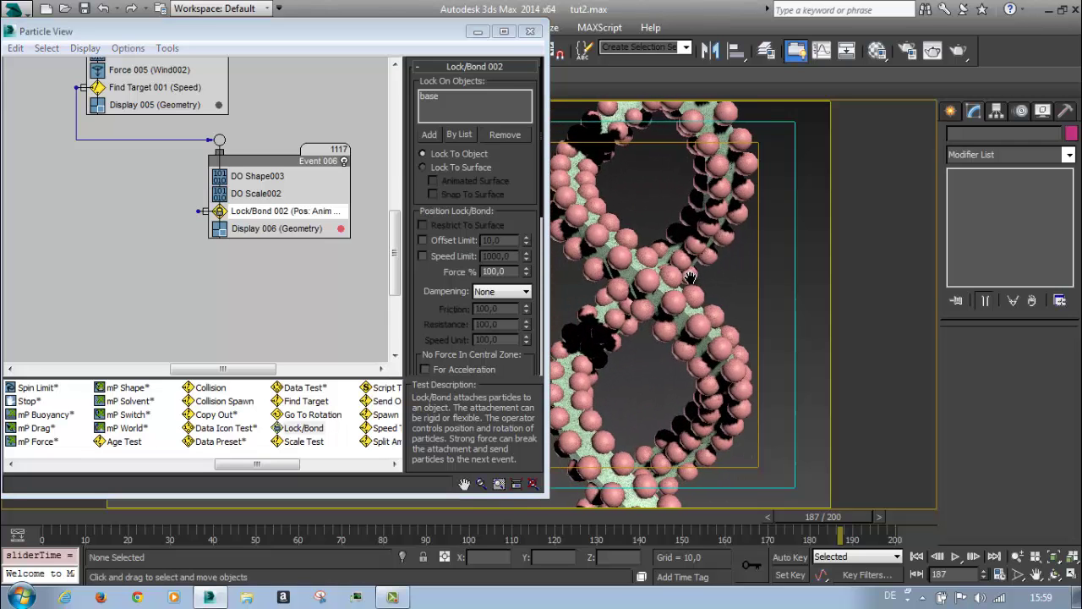
{"action": "scroll", "coordinate": [690, 277], "scroll_direction": "up", "scroll_amount": 2}
{"action": "middle_click_drag", "start_coordinate": [618, 296], "coordinate": [658, 294]}
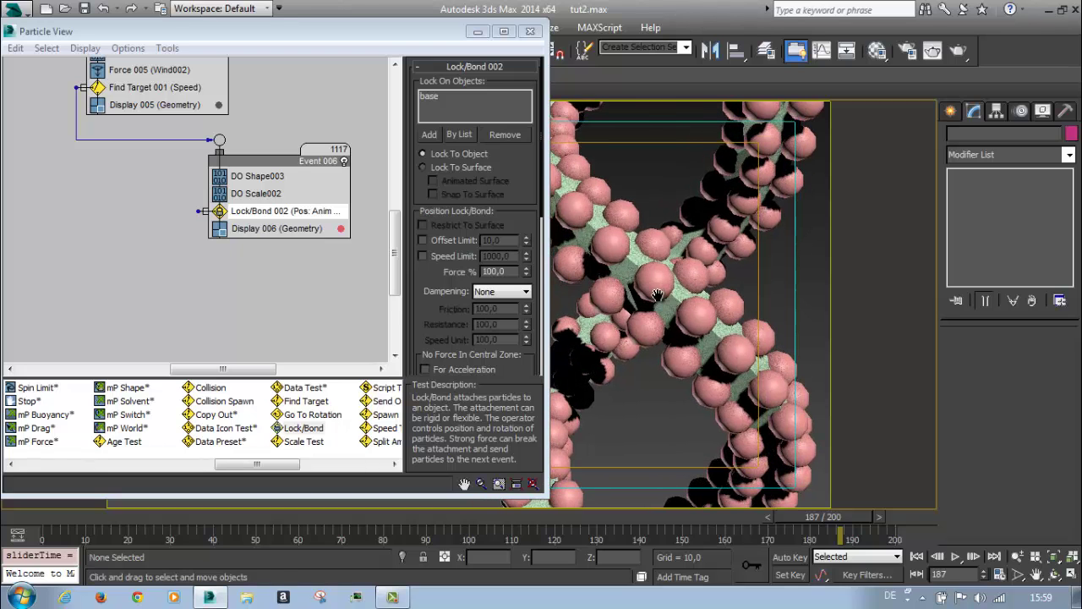
{"action": "scroll", "coordinate": [333, 168], "scroll_direction": "up", "scroll_amount": 3}
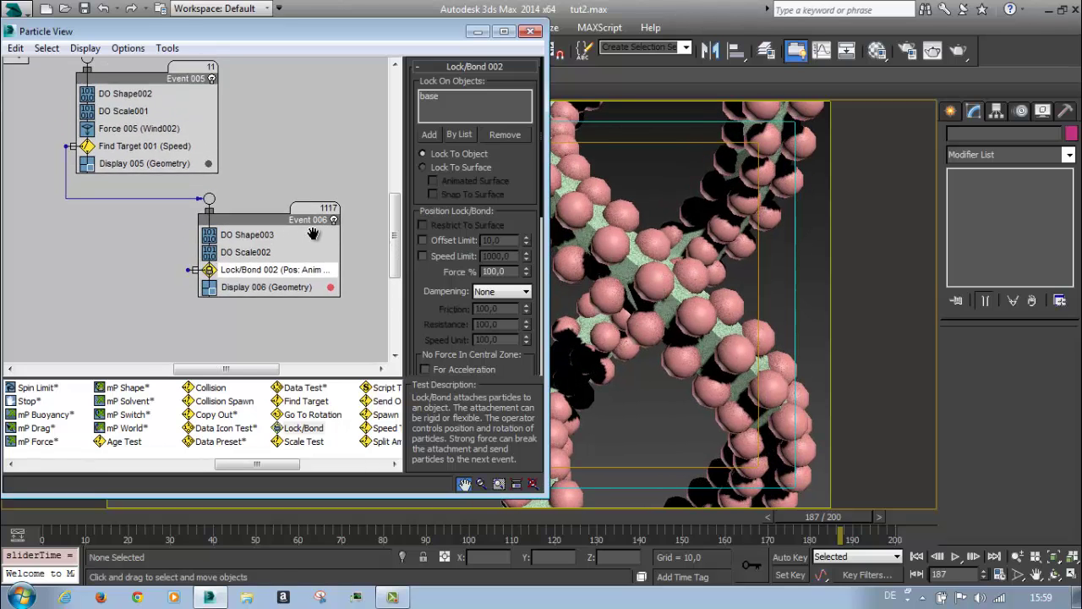
{"action": "scroll", "coordinate": [427, 190], "scroll_direction": "down", "scroll_amount": 1}
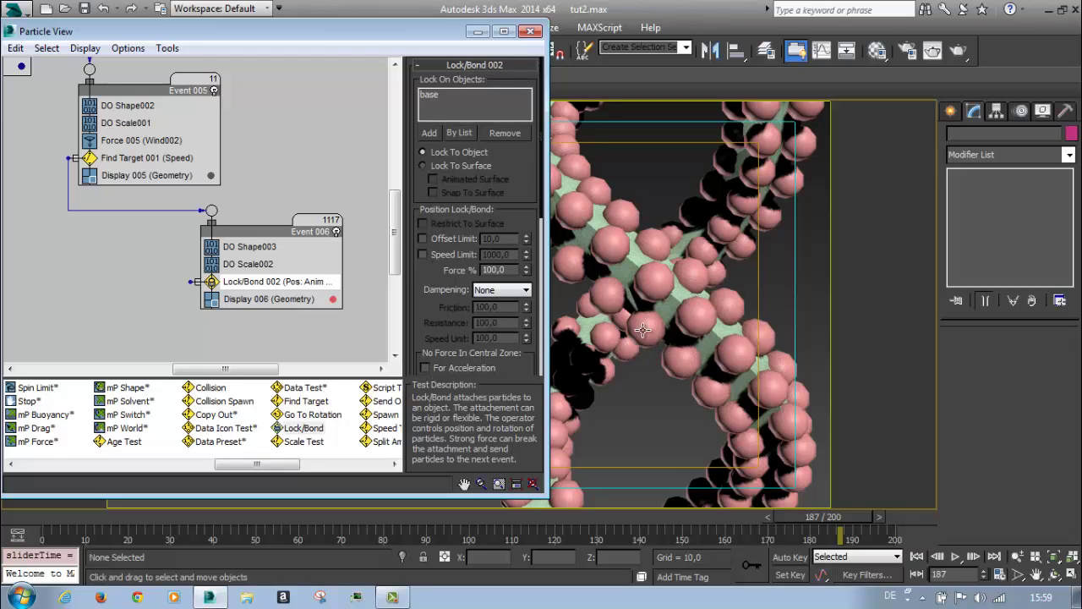
{"action": "scroll", "coordinate": [269, 215], "scroll_direction": "down", "scroll_amount": 3}
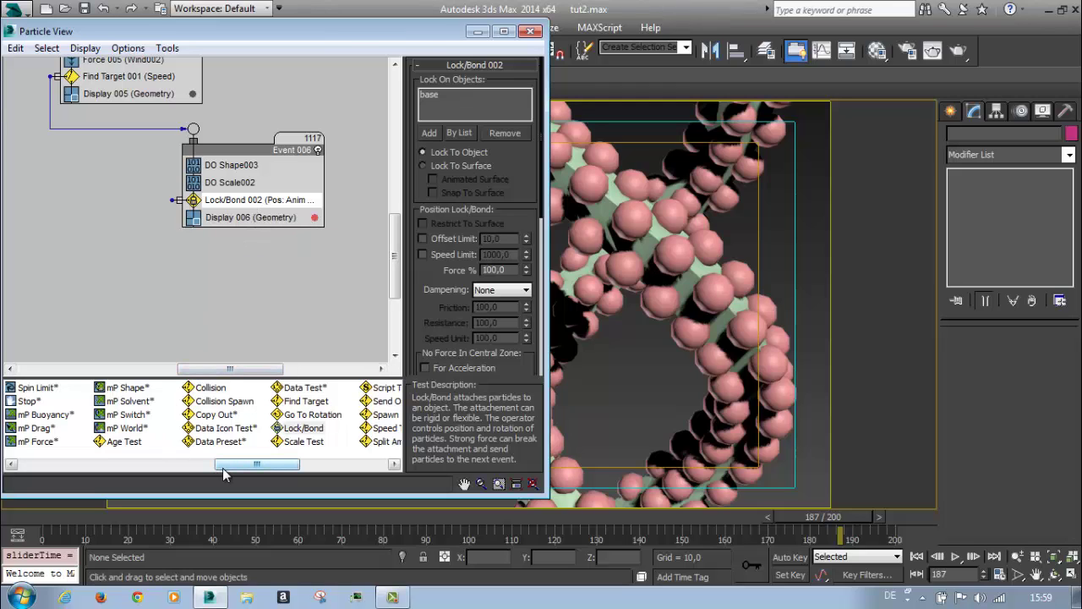
Add Age Test 004 below Lock/Bond 002 with test value 66 and variation 12
{"action": "left_click_drag", "start_coordinate": [247, 470], "coordinate": [269, 468]}
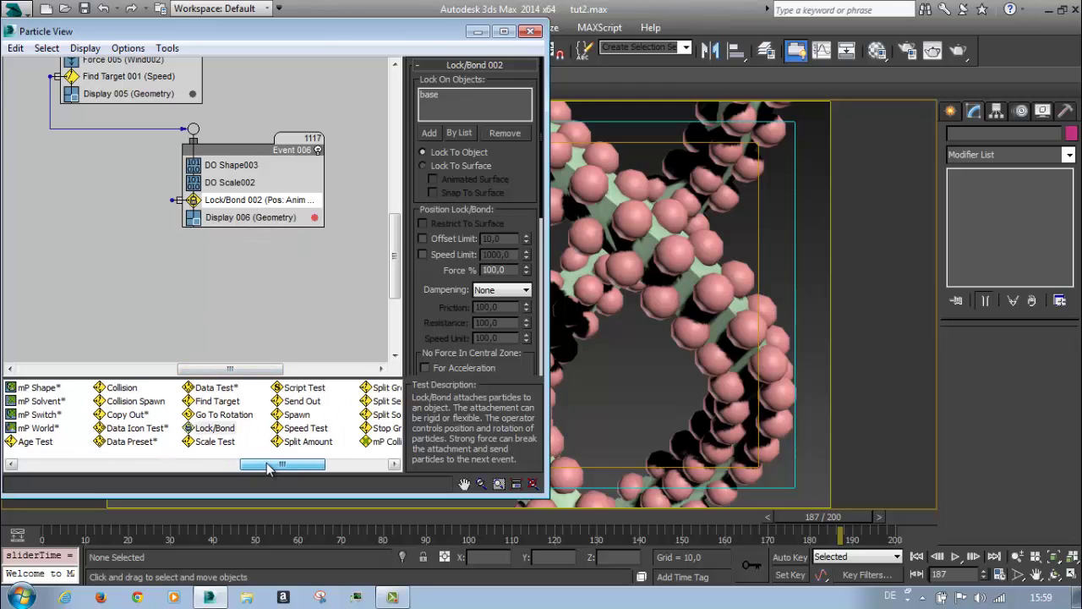
{"action": "left_click_drag", "start_coordinate": [267, 469], "coordinate": [263, 469]}
{"action": "left_click_drag", "start_coordinate": [42, 442], "coordinate": [222, 214]}
{"action": "left_click", "coordinate": [225, 217]}
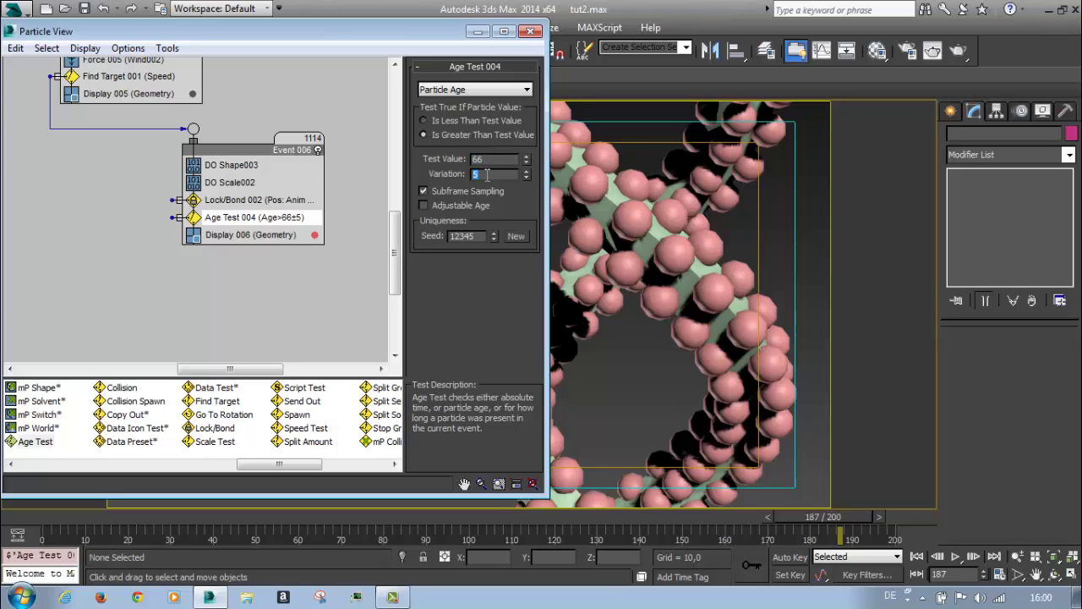
{"action": "type", "text": "12"}
{"action": "key", "text": "Return"}
Return to frame 0 and drop a Data Operator onto the canvas as new Event 007
{"action": "left_click", "coordinate": [122, 513]}
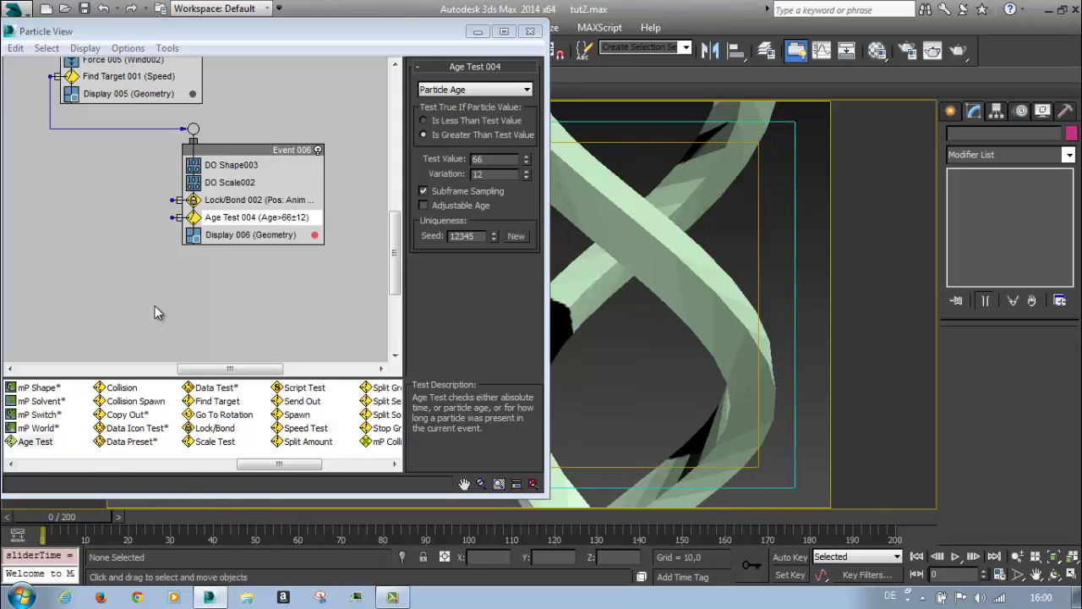
{"action": "left_click_drag", "start_coordinate": [265, 464], "coordinate": [157, 469]}
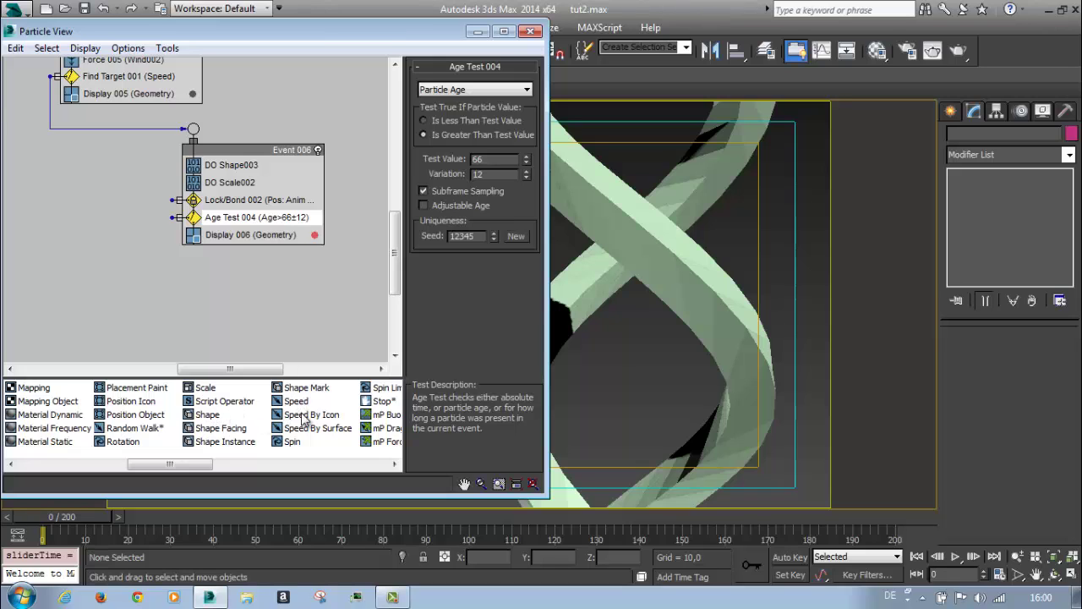
{"action": "left_click_drag", "start_coordinate": [173, 465], "coordinate": [148, 470]}
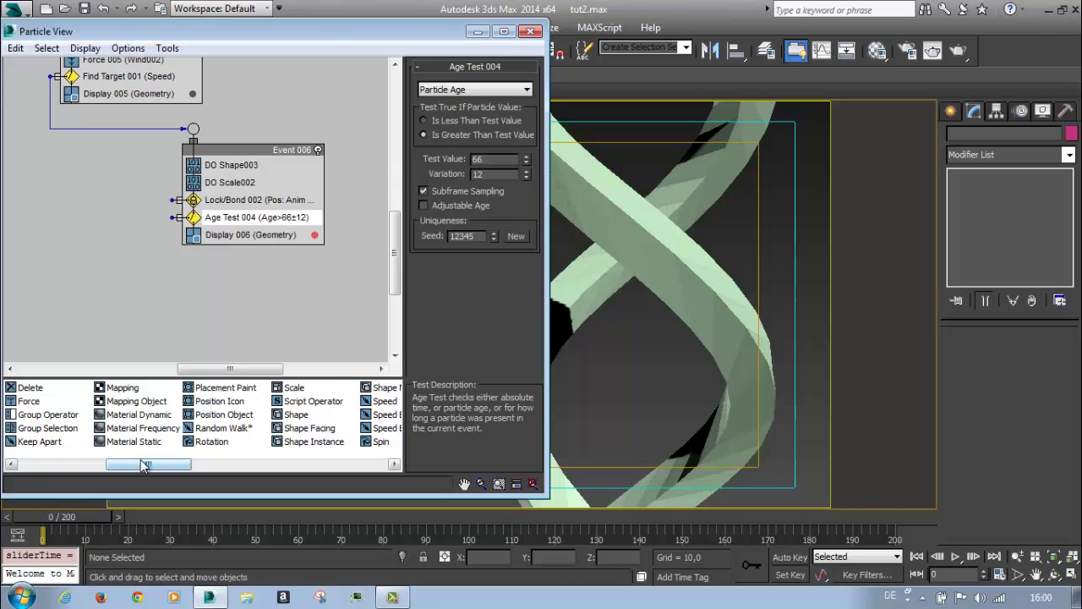
{"action": "left_click_drag", "start_coordinate": [139, 467], "coordinate": [118, 468]}
{"action": "left_click_drag", "start_coordinate": [42, 427], "coordinate": [79, 302]}
Set Display 007 to Geometry and wire Age Test 004's output into Event 007
{"action": "left_click", "coordinate": [79, 298]}
{"action": "left_click", "coordinate": [98, 312]}
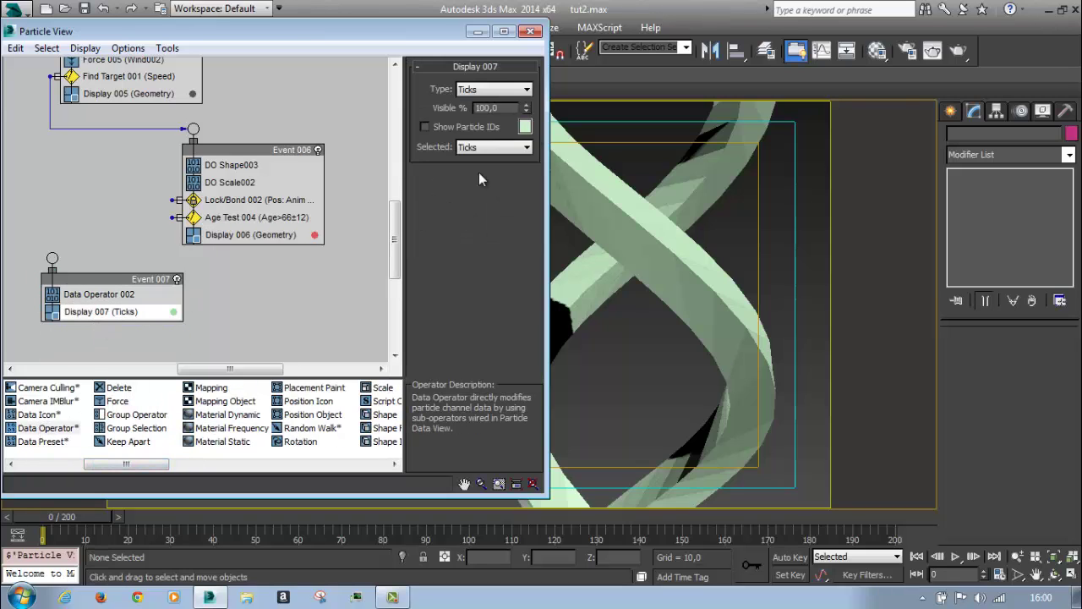
{"action": "left_click", "coordinate": [483, 92]}
{"action": "left_click", "coordinate": [486, 172]}
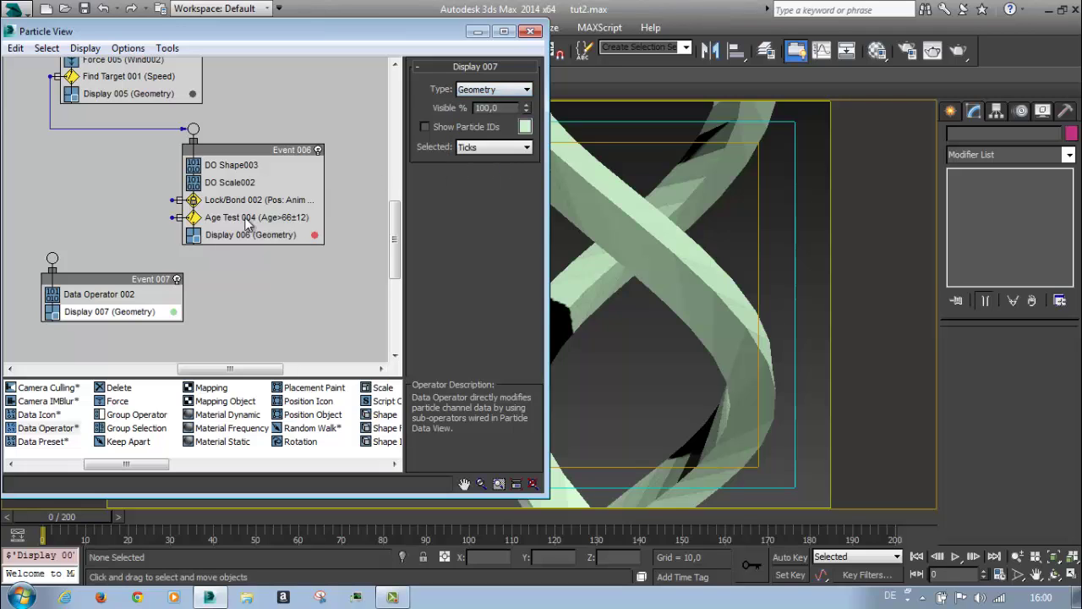
{"action": "left_click", "coordinate": [191, 220]}
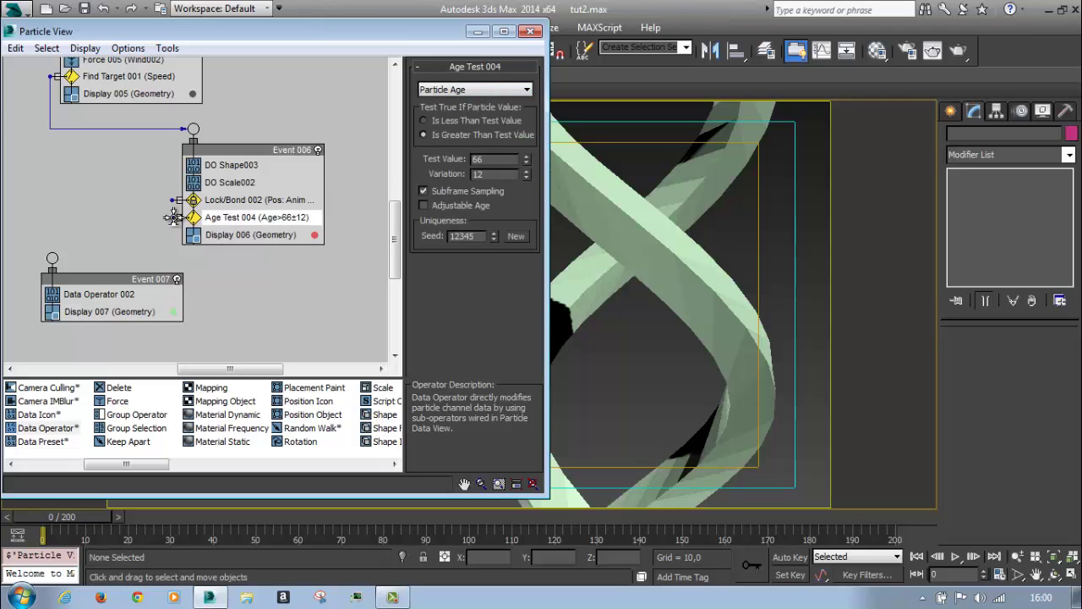
{"action": "left_click_drag", "start_coordinate": [173, 217], "coordinate": [53, 256]}
Add an Input Custom node reading the OriginTM channel to Data Operator 002's flow
{"action": "left_click", "coordinate": [95, 294]}
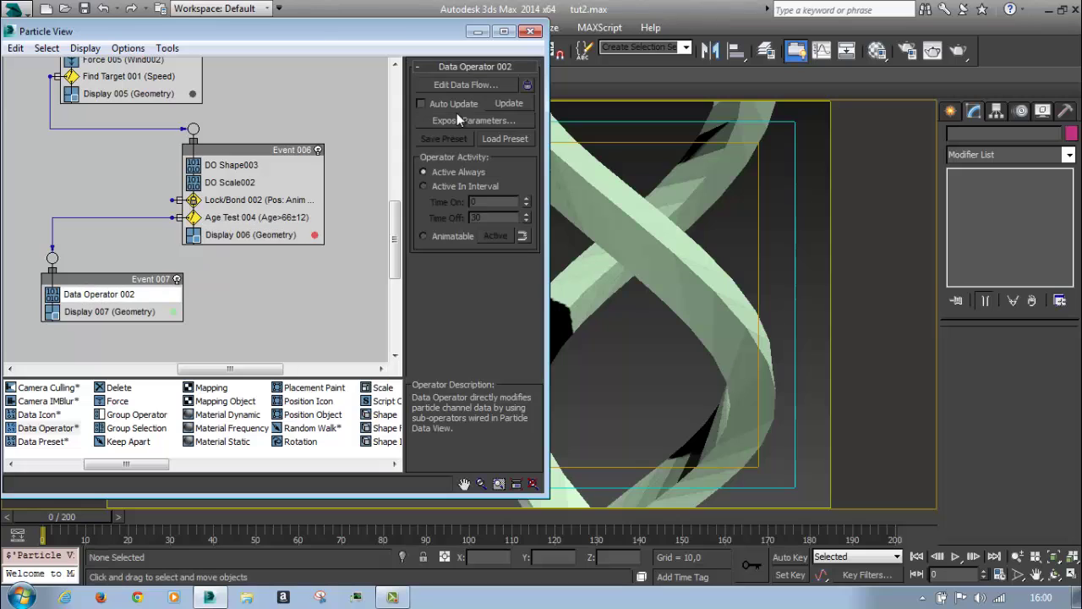
{"action": "left_click", "coordinate": [461, 86]}
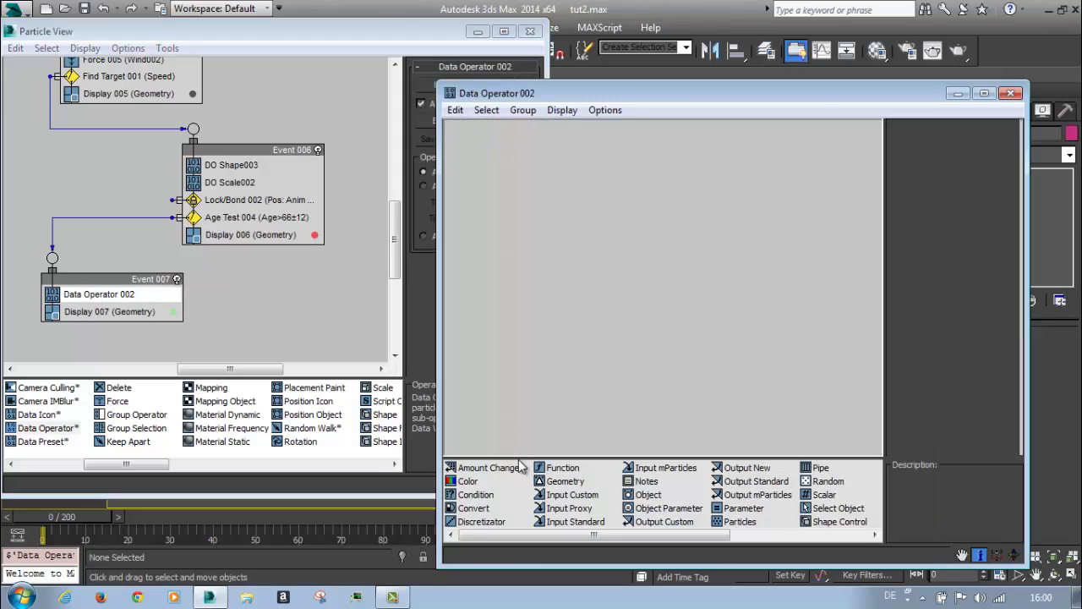
{"action": "mouse_move", "coordinate": [596, 534]}
{"action": "left_mouse_down"}
{"action": "mouse_move", "coordinate": [641, 538]}
{"action": "mouse_move", "coordinate": [598, 542]}
{"action": "left_mouse_up"}
{"action": "left_click_drag", "start_coordinate": [572, 495], "coordinate": [607, 184]}
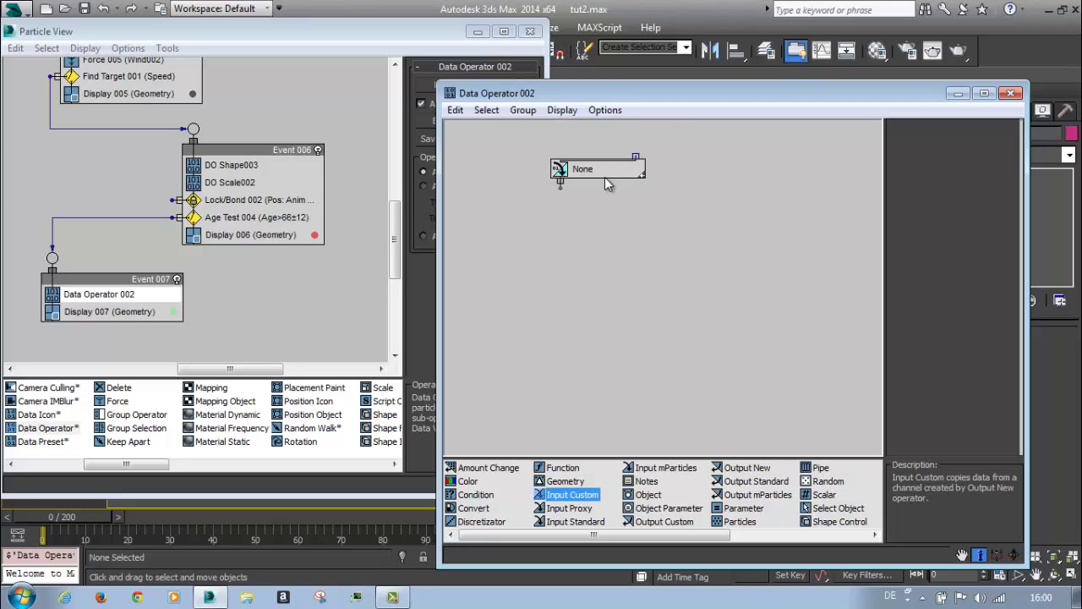
{"action": "left_click", "coordinate": [952, 173]}
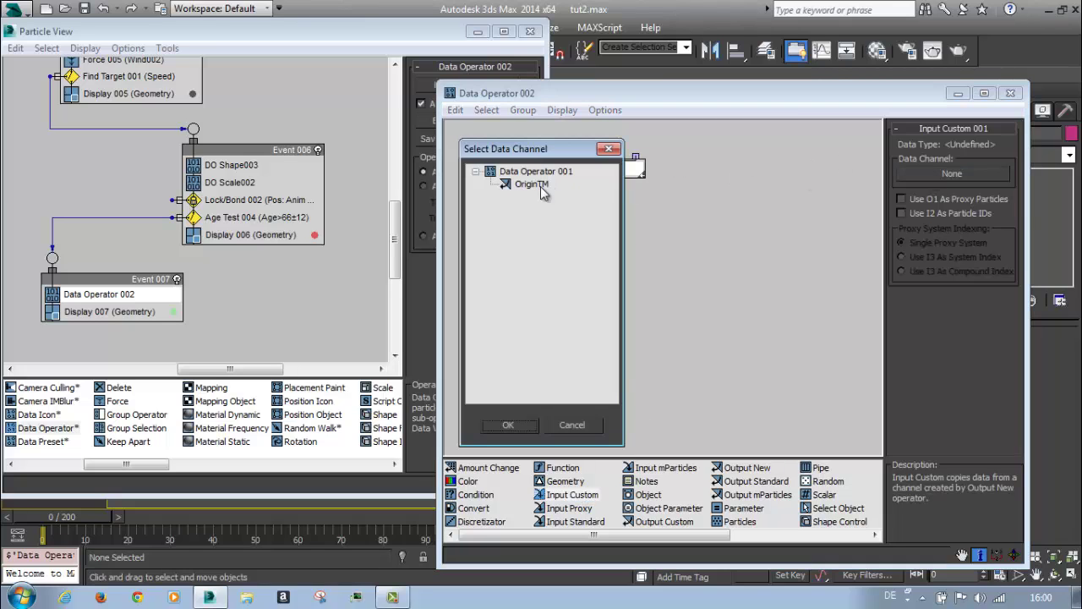
{"action": "double_click", "coordinate": [531, 183]}
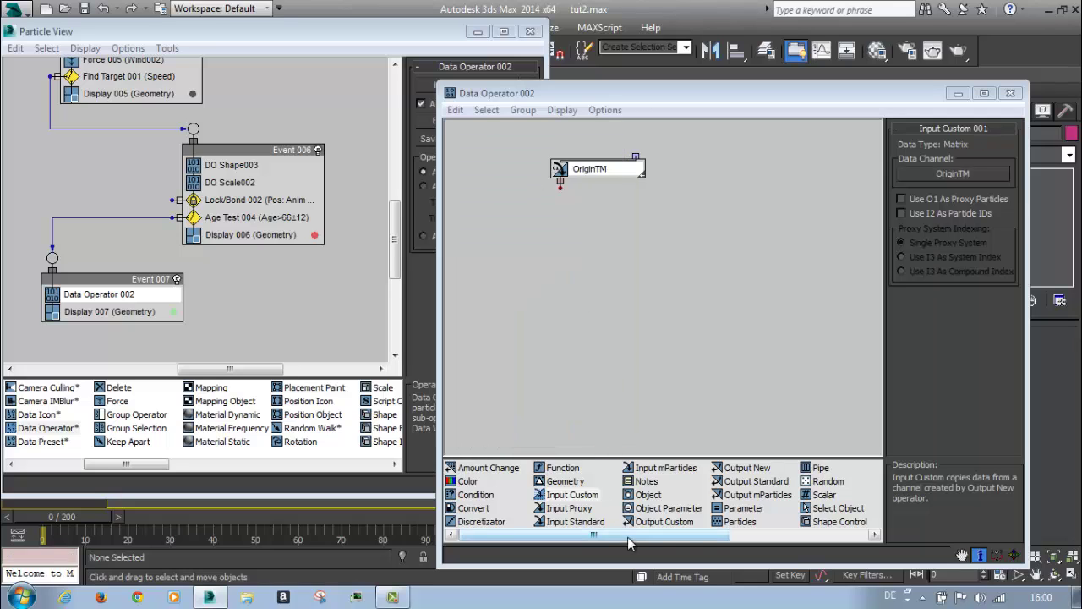
Add an Output Standard node set to TM Matrix and wire OriginTM into it
{"action": "left_click_drag", "start_coordinate": [627, 537], "coordinate": [687, 542]}
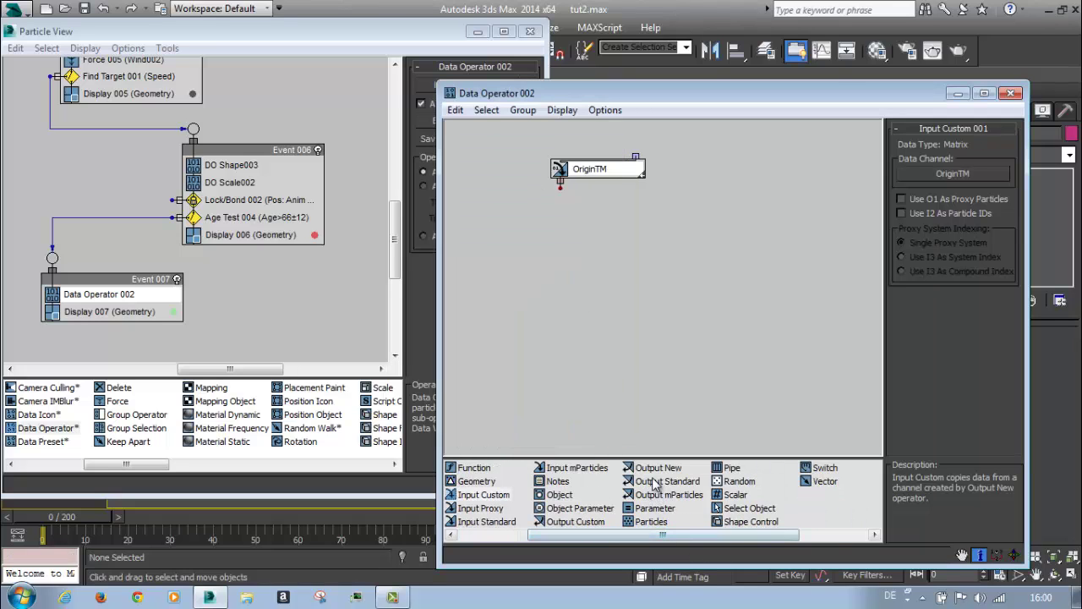
{"action": "left_click_drag", "start_coordinate": [664, 482], "coordinate": [544, 288]}
{"action": "left_click", "coordinate": [580, 303]}
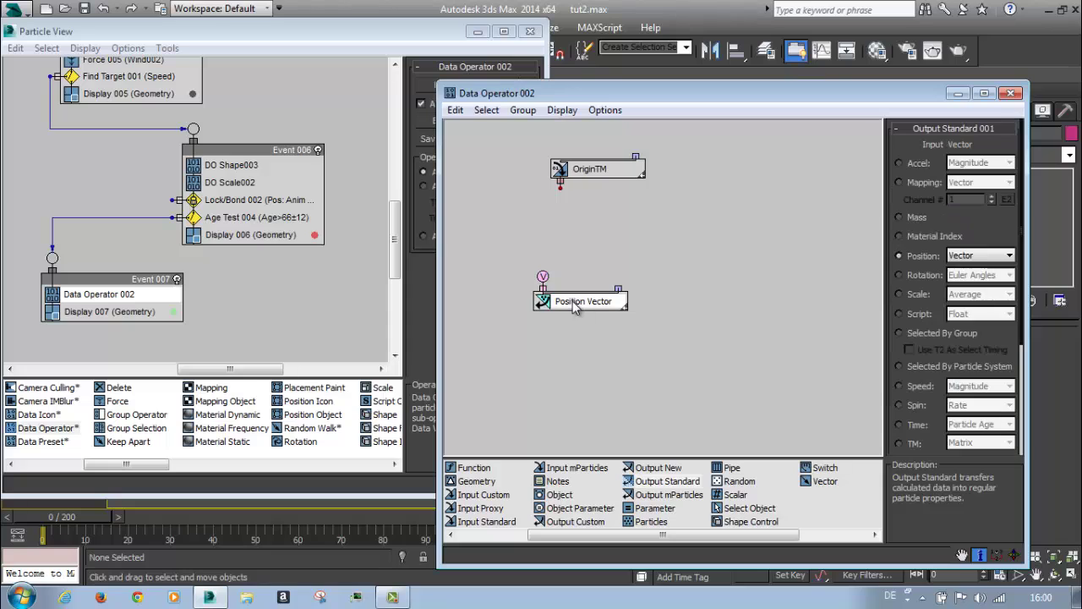
{"action": "scroll", "coordinate": [892, 282], "scroll_direction": "down", "scroll_amount": 5}
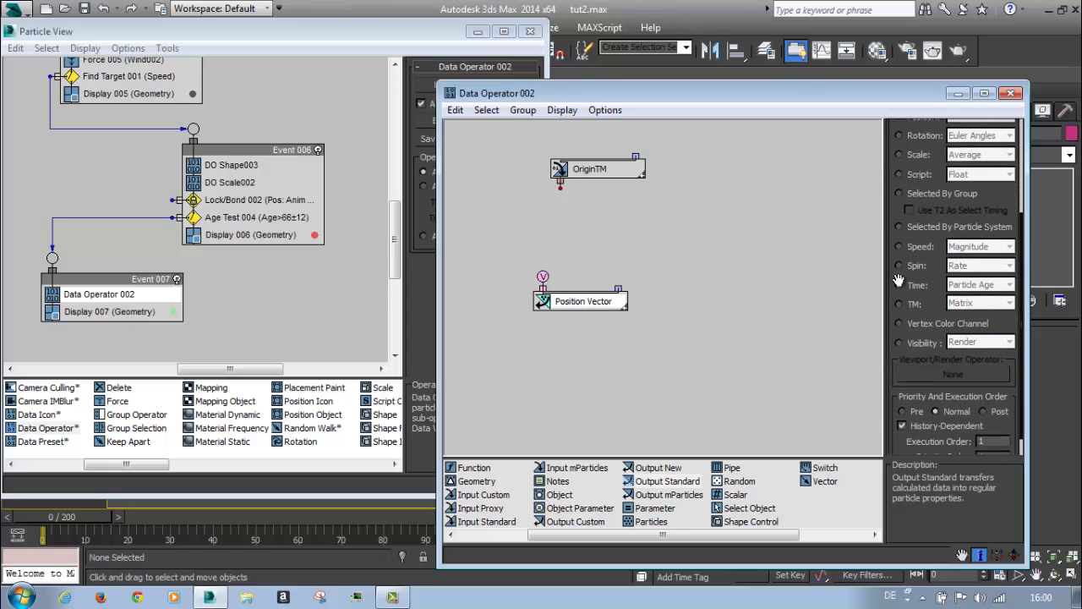
{"action": "left_click", "coordinate": [899, 304]}
{"action": "left_click_drag", "start_coordinate": [559, 183], "coordinate": [542, 276]}
Add a Material Dynamic operator to PF Source 002
{"action": "left_click", "coordinate": [1012, 93]}
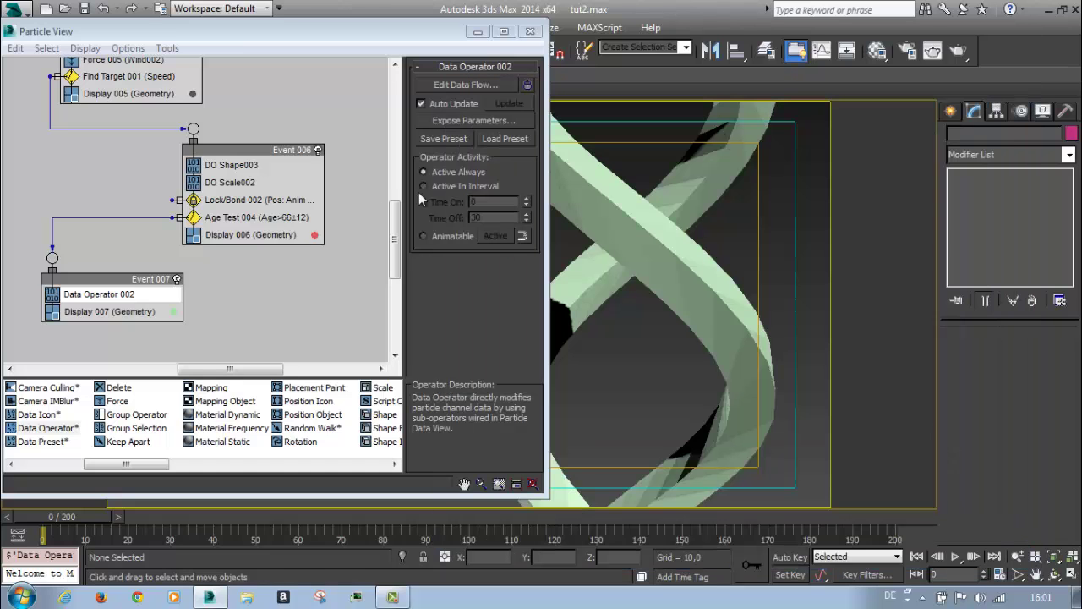
{"action": "middle_click_drag", "start_coordinate": [124, 68], "coordinate": [243, 342]}
{"action": "middle_click_drag", "start_coordinate": [134, 209], "coordinate": [210, 302]}
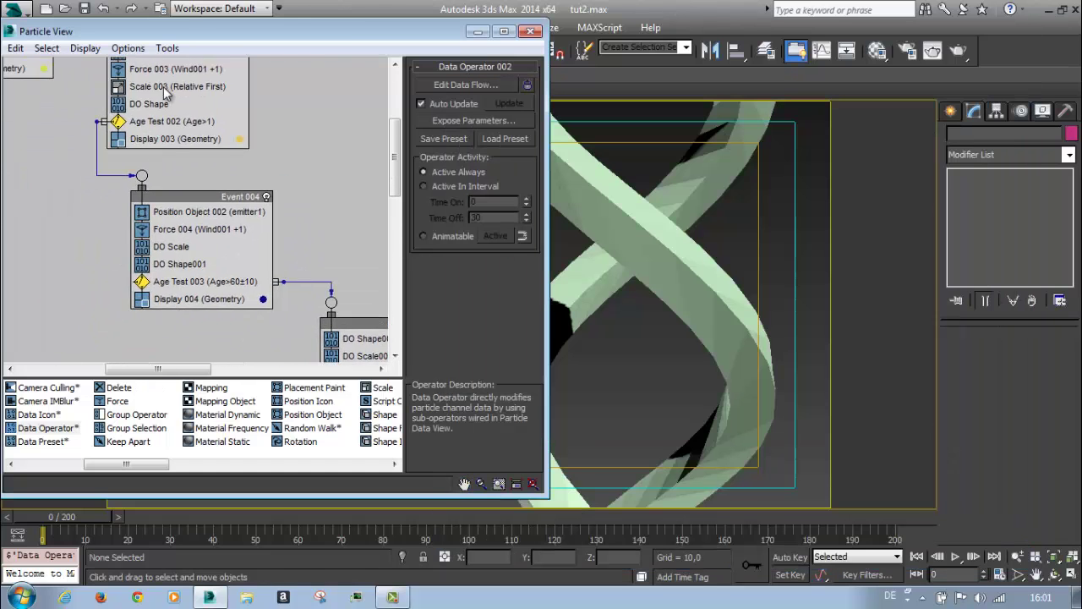
{"action": "mouse_move", "coordinate": [93, 186]}
{"action": "middle_mouse_down"}
{"action": "mouse_move", "coordinate": [154, 290]}
{"action": "mouse_move", "coordinate": [140, 182]}
{"action": "mouse_move", "coordinate": [148, 195]}
{"action": "mouse_move", "coordinate": [113, 192]}
{"action": "middle_mouse_up"}
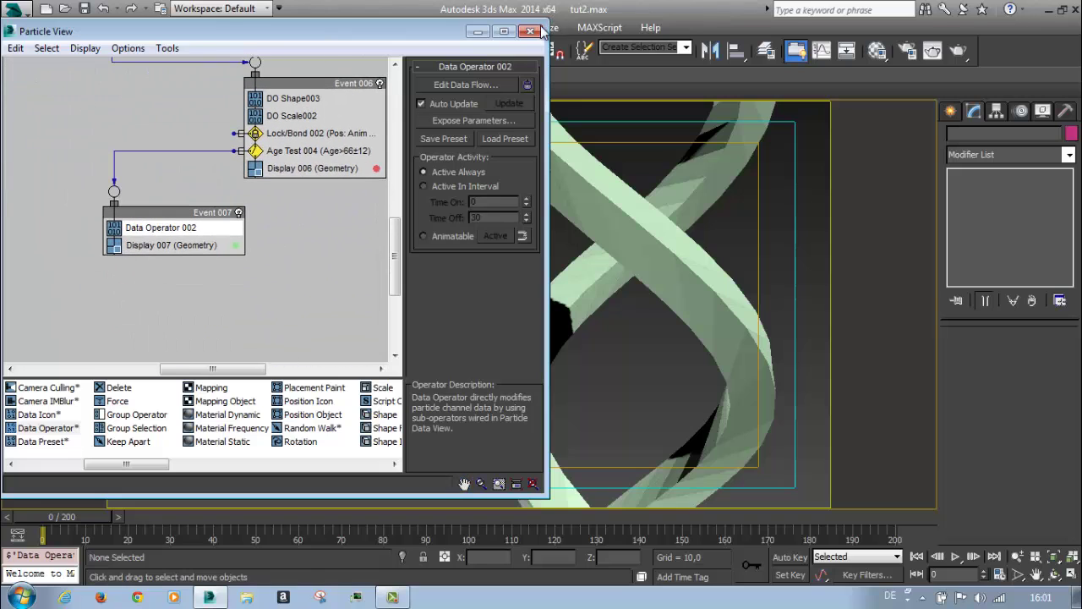
{"action": "middle_click_drag", "start_coordinate": [279, 215], "coordinate": [275, 262]}
{"action": "mouse_move", "coordinate": [131, 465]}
{"action": "left_mouse_down"}
{"action": "mouse_move", "coordinate": [117, 476]}
{"action": "mouse_move", "coordinate": [131, 468]}
{"action": "left_mouse_up"}
{"action": "mouse_move", "coordinate": [183, 243]}
{"action": "middle_mouse_down"}
{"action": "mouse_move", "coordinate": [160, 341]}
{"action": "mouse_move", "coordinate": [196, 506]}
{"action": "middle_mouse_up"}
{"action": "middle_click_drag", "start_coordinate": [143, 179], "coordinate": [317, 275]}
{"action": "left_click_drag", "start_coordinate": [230, 293], "coordinate": [239, 333]}
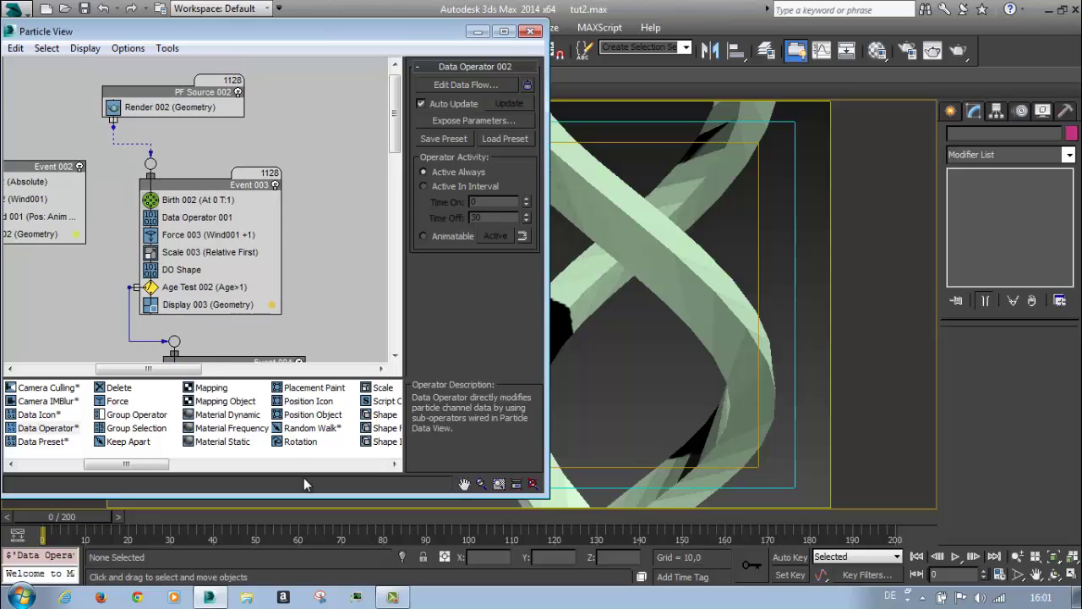
{"action": "left_click_drag", "start_coordinate": [227, 414], "coordinate": [173, 128]}
{"action": "left_click", "coordinate": [173, 129]}
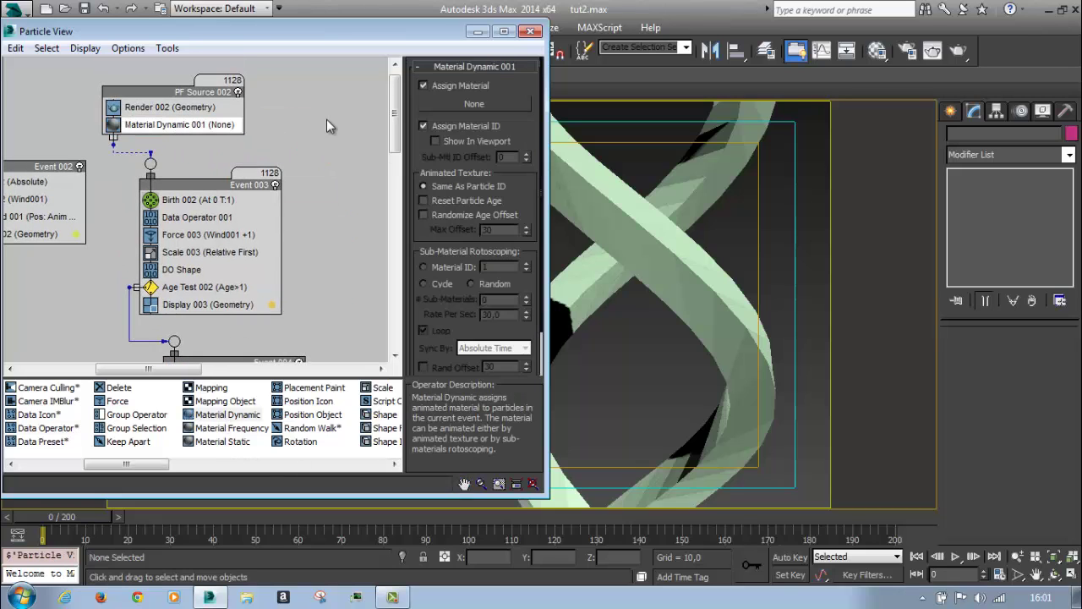
Instance the red material into Material Dynamic and scrub to watch red spheres coat the helix
{"action": "key", "text": "m"}
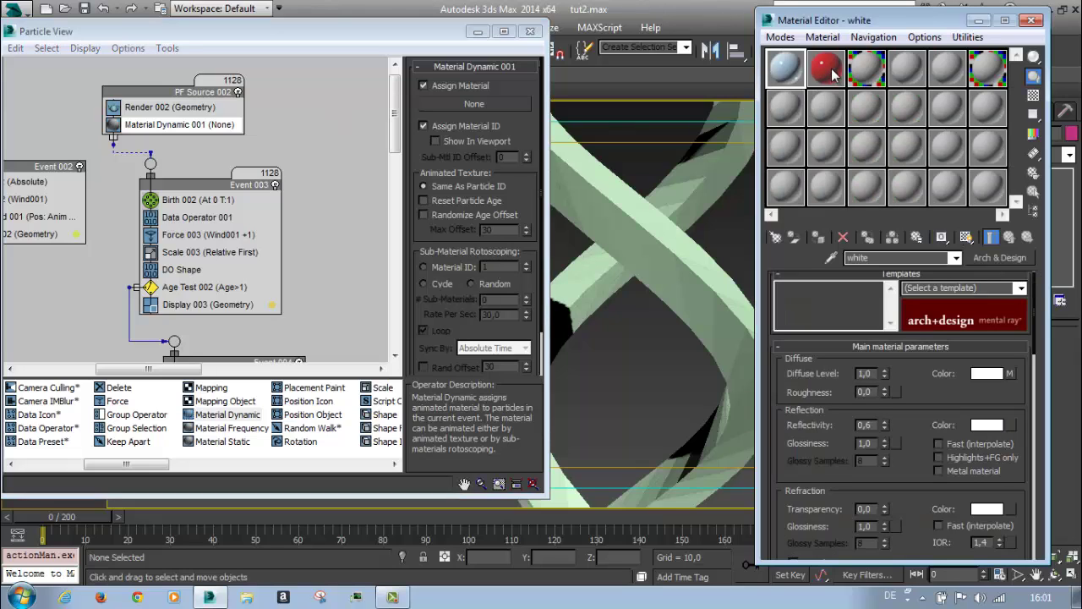
{"action": "left_click_drag", "start_coordinate": [833, 74], "coordinate": [504, 102]}
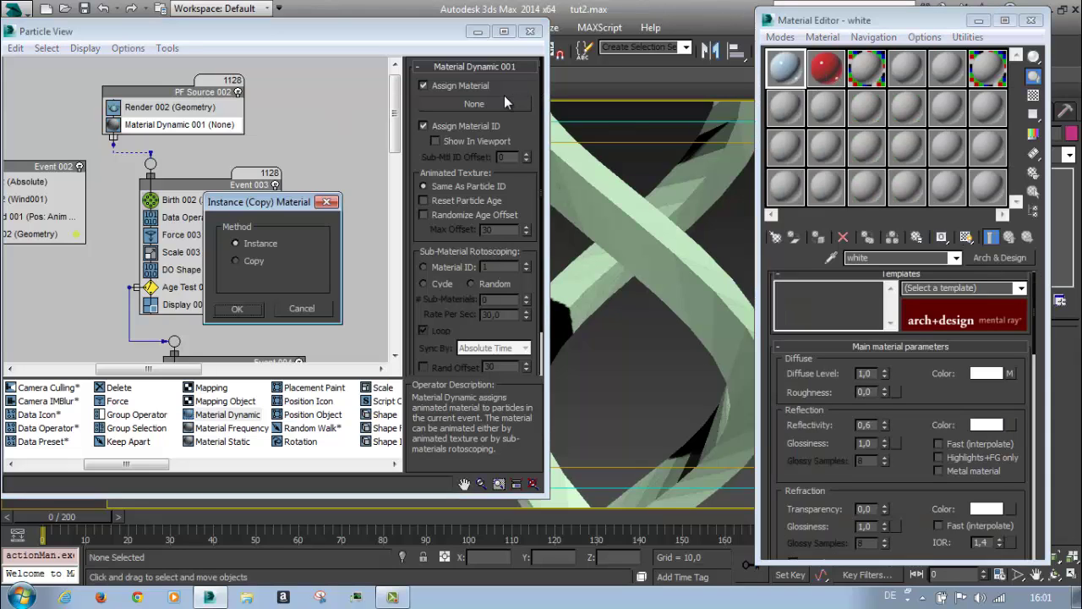
{"action": "left_click", "coordinate": [238, 309]}
{"action": "left_click", "coordinate": [1030, 20]}
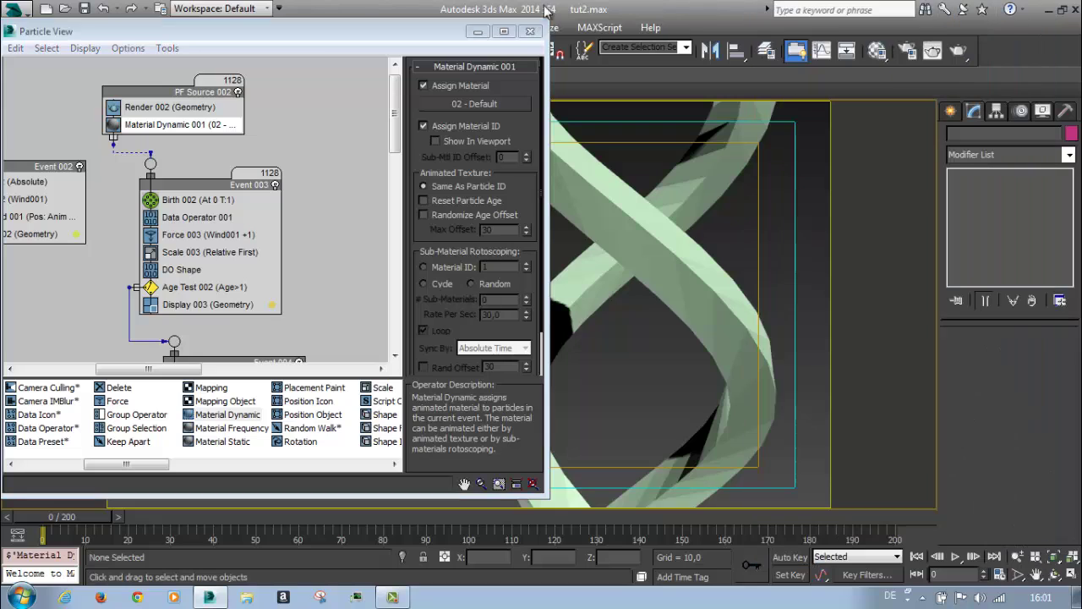
{"action": "left_click", "coordinate": [530, 31]}
{"action": "scroll", "coordinate": [446, 177], "scroll_direction": "down", "scroll_amount": 5}
{"action": "middle_click_drag", "start_coordinate": [447, 176], "coordinate": [442, 289]}
{"action": "left_click_drag", "start_coordinate": [44, 519], "coordinate": [907, 575]}
Zoom and pan the Perspective view close onto the red-sphere helix between the green bars
{"action": "key", "text": "w"}
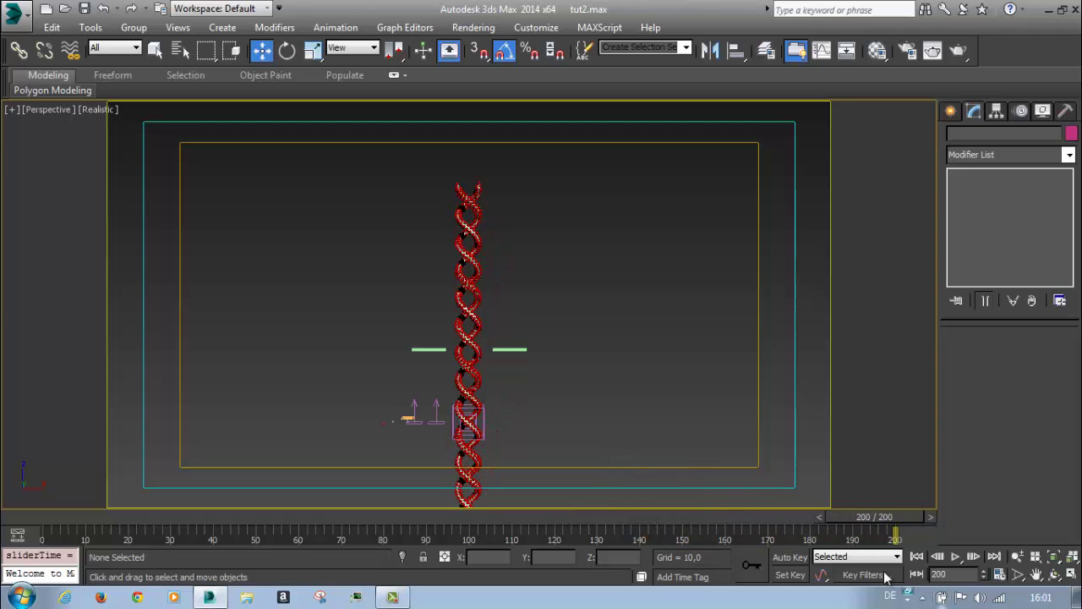
{"action": "scroll", "coordinate": [567, 431], "scroll_direction": "up", "scroll_amount": 10}
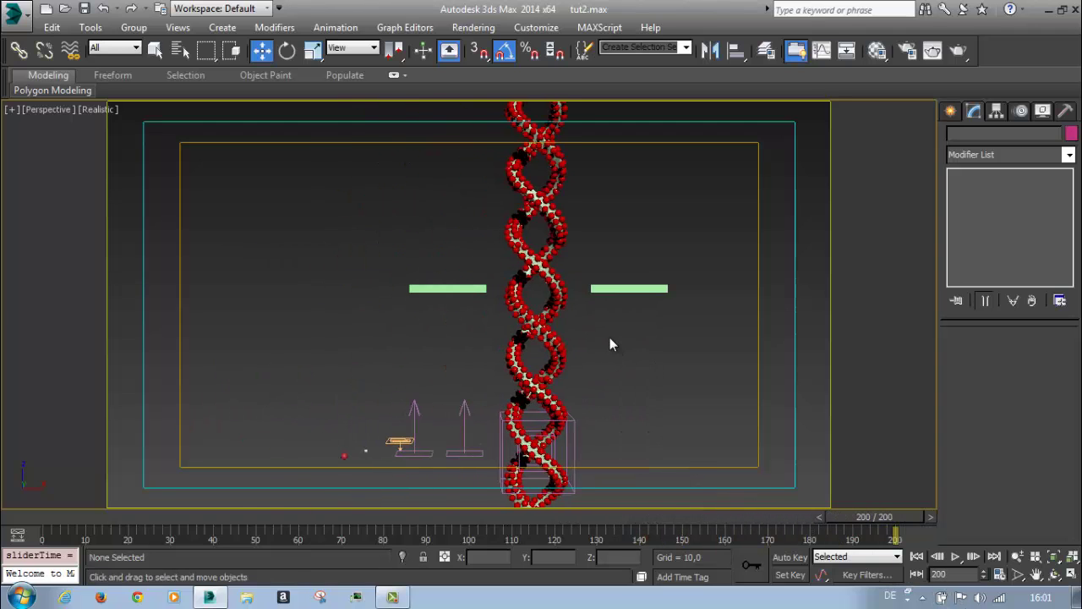
{"action": "middle_click_drag", "start_coordinate": [596, 316], "coordinate": [642, 337]}
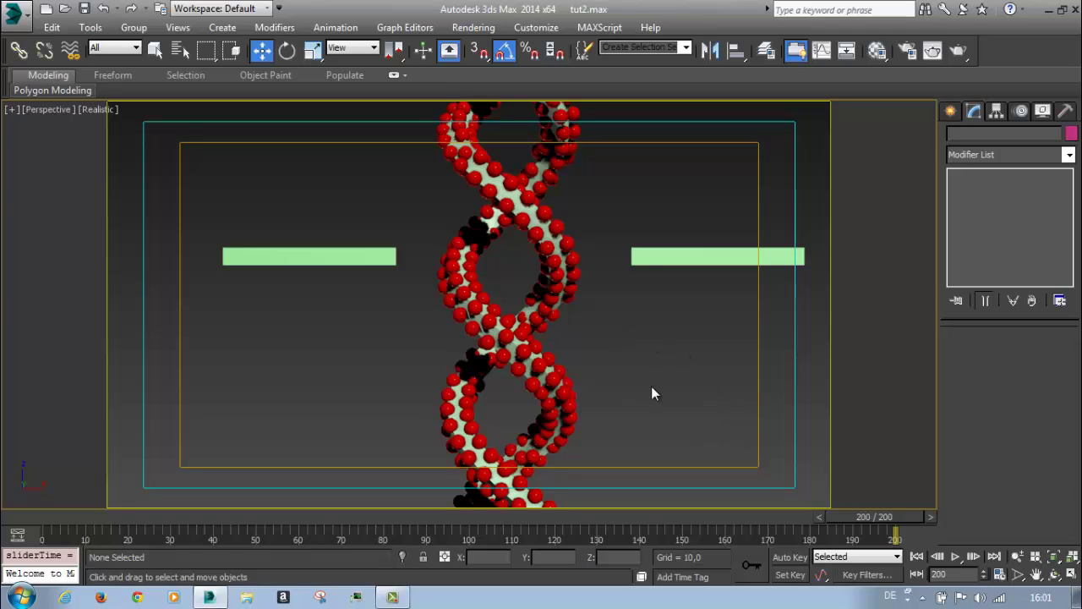
{"action": "middle_click_drag", "start_coordinate": [524, 299], "coordinate": [498, 364]}
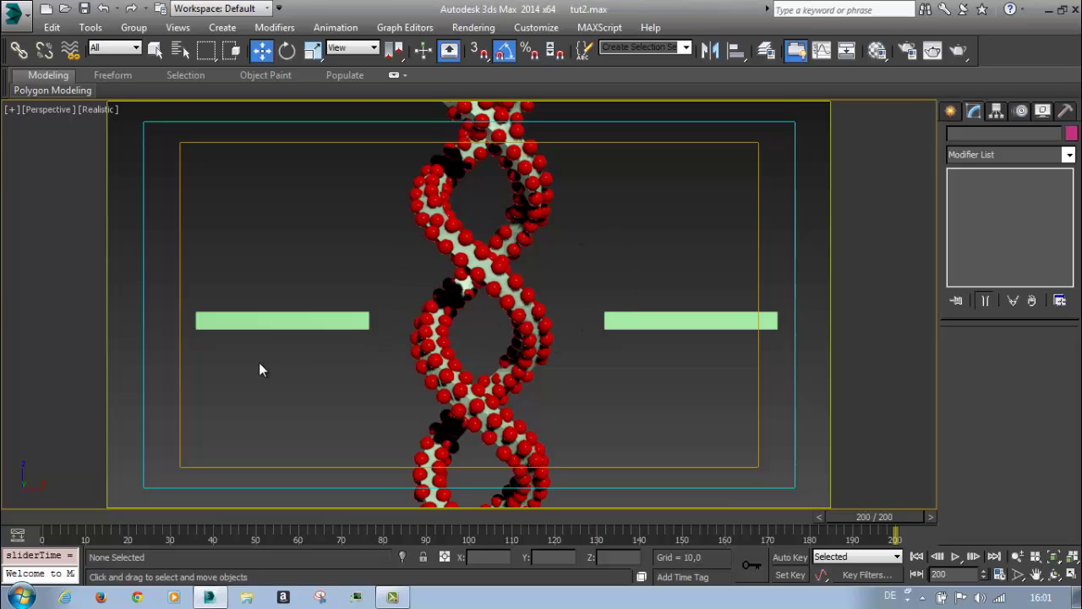
Open DNA17.max from Recent Documents without saving the current scene
{"action": "left_click", "coordinate": [13, 12]}
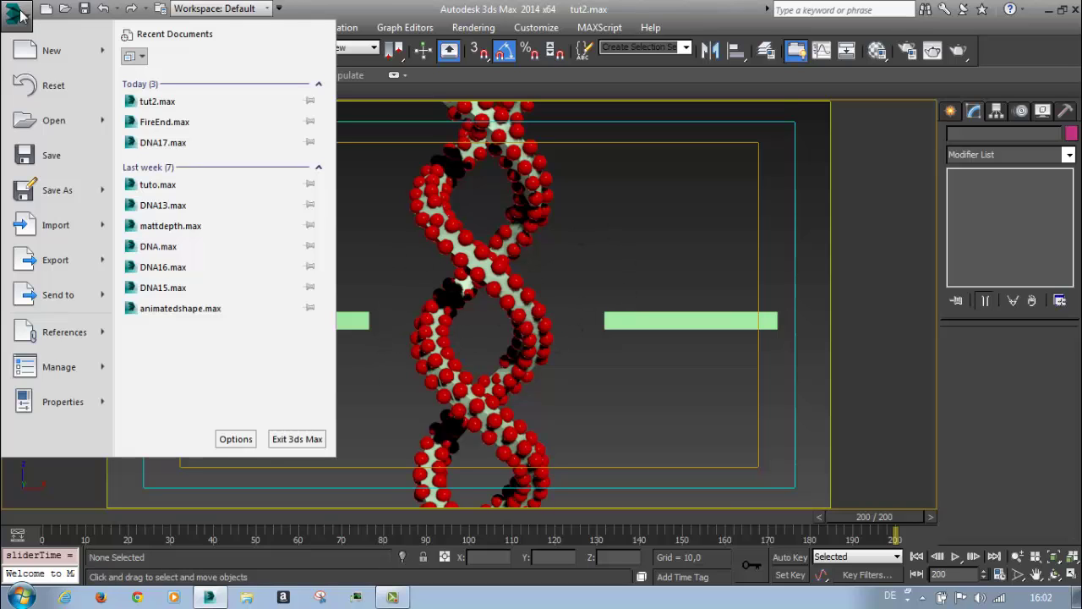
{"action": "left_click", "coordinate": [165, 143]}
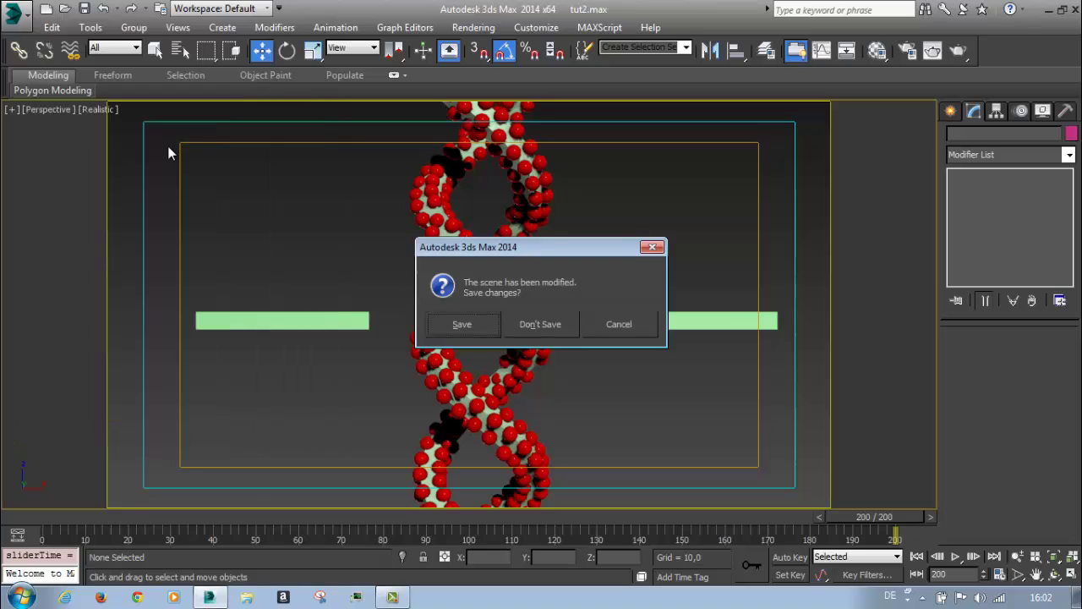
{"action": "left_click", "coordinate": [526, 324]}
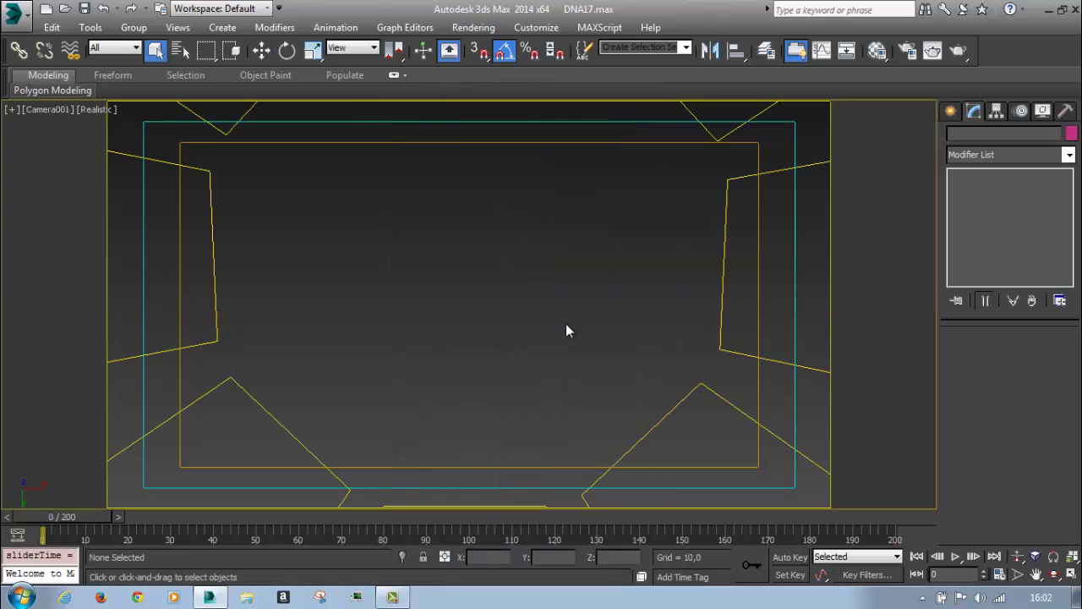
In a maximized Particle View, switch off PF Source 001
{"action": "key", "text": "6"}
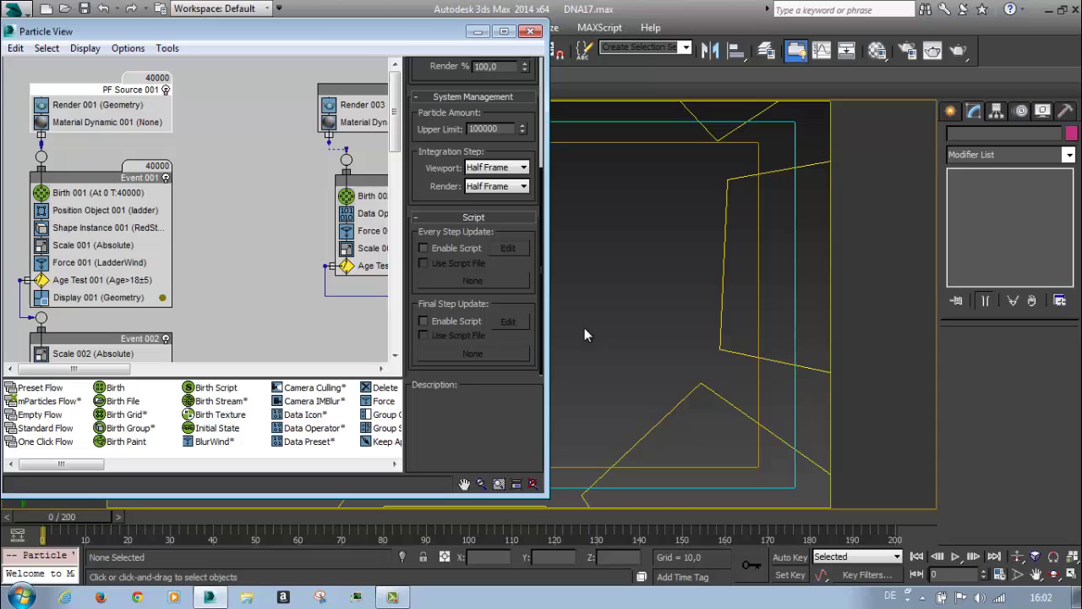
{"action": "double_click", "coordinate": [366, 37]}
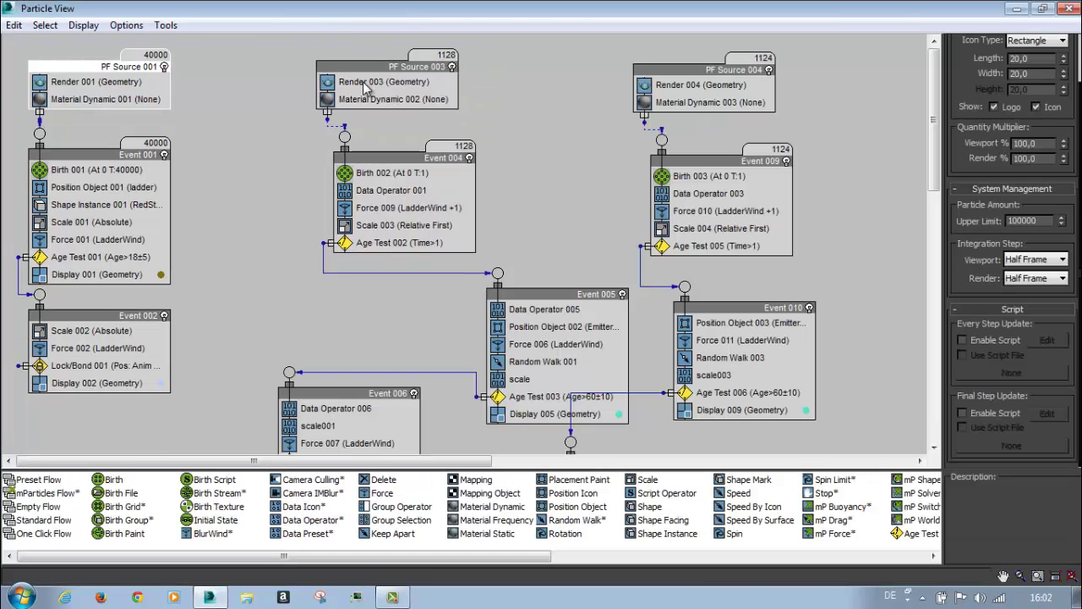
{"action": "left_click", "coordinate": [164, 67]}
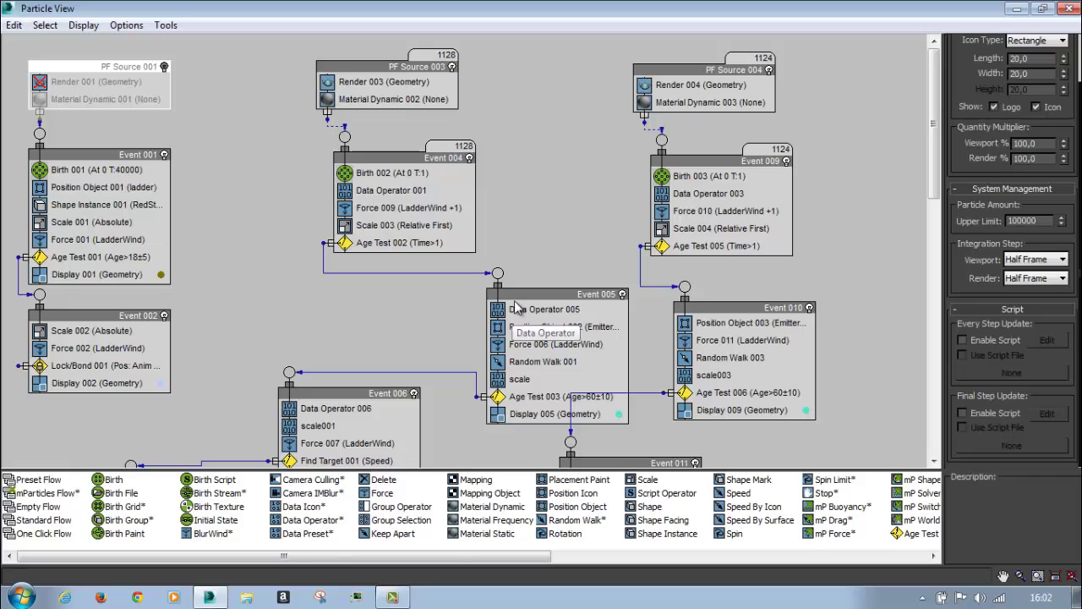
{"action": "middle_click_drag", "start_coordinate": [337, 323], "coordinate": [215, 355]}
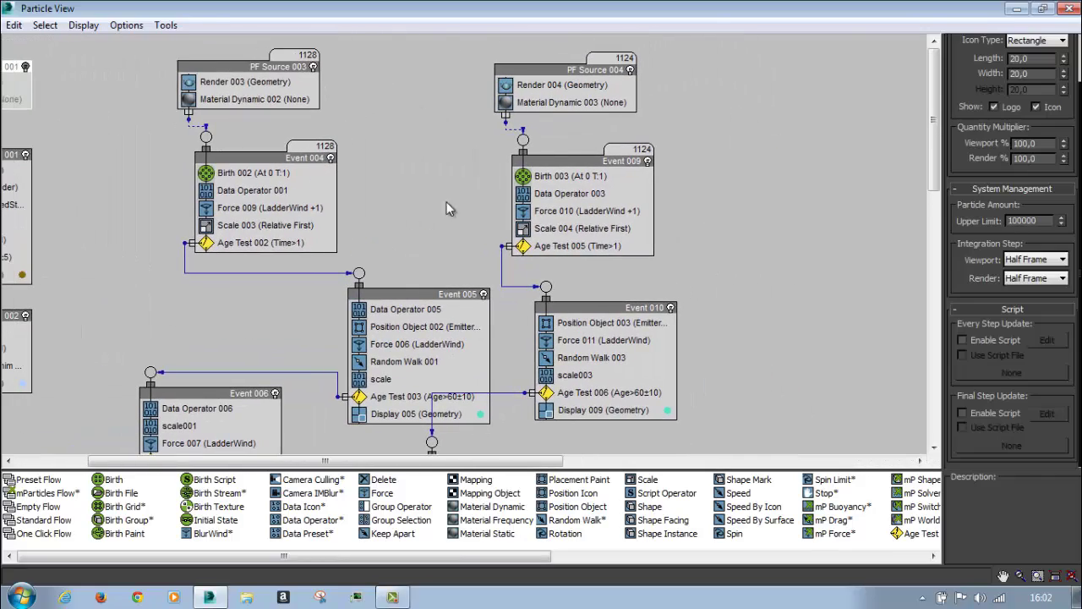
{"action": "middle_click_drag", "start_coordinate": [435, 364], "coordinate": [539, 317]}
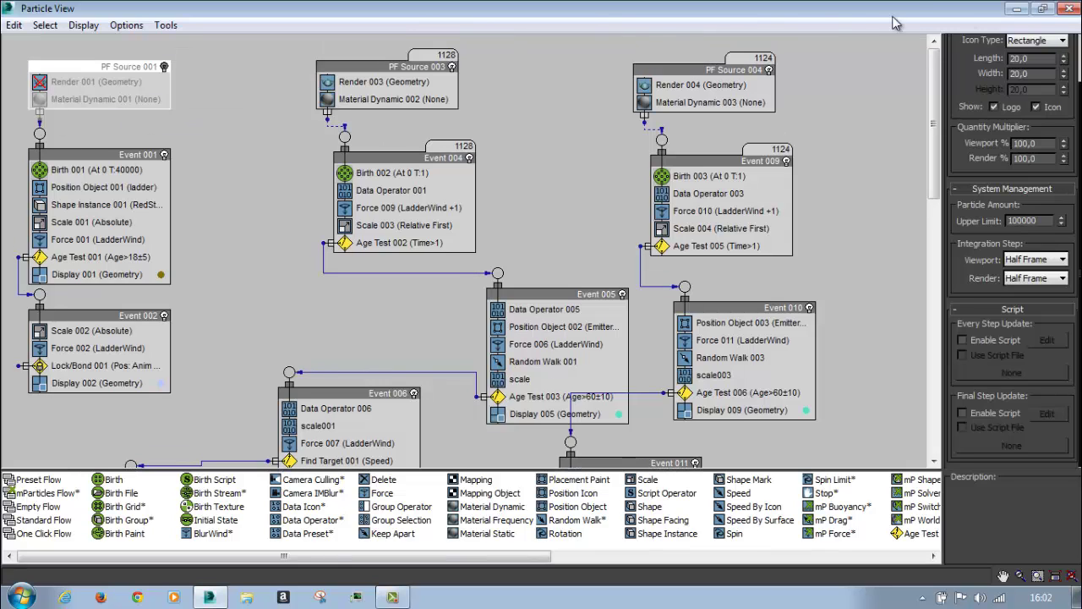
Close Particle View, restore the four-viewport layout, and hide lights from the Display panel
{"action": "left_click", "coordinate": [1070, 8]}
{"action": "left_click", "coordinate": [1071, 574]}
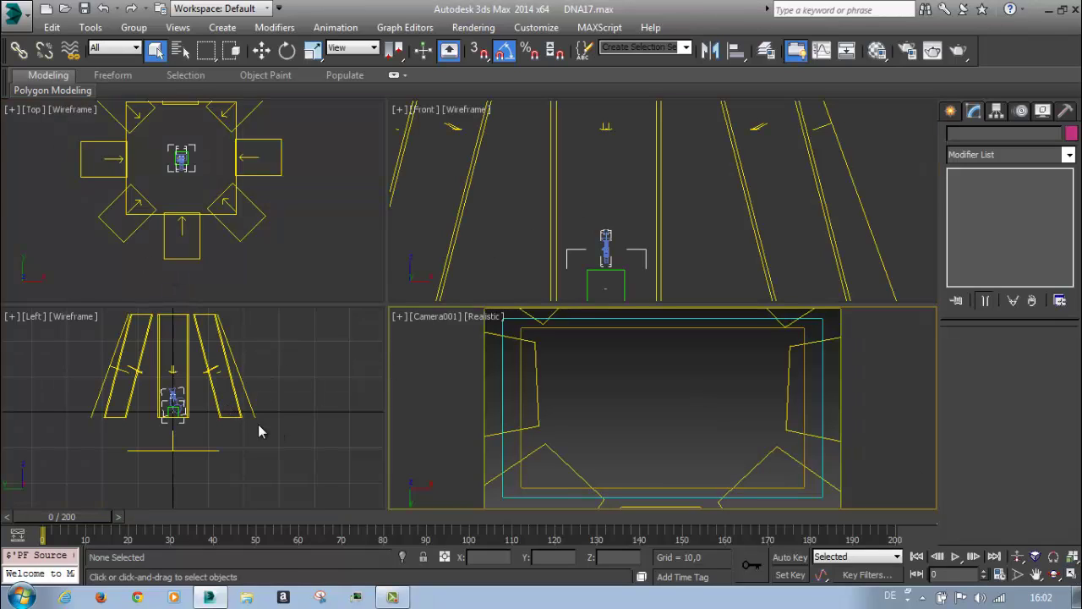
{"action": "scroll", "coordinate": [180, 414], "scroll_direction": "up", "scroll_amount": 4}
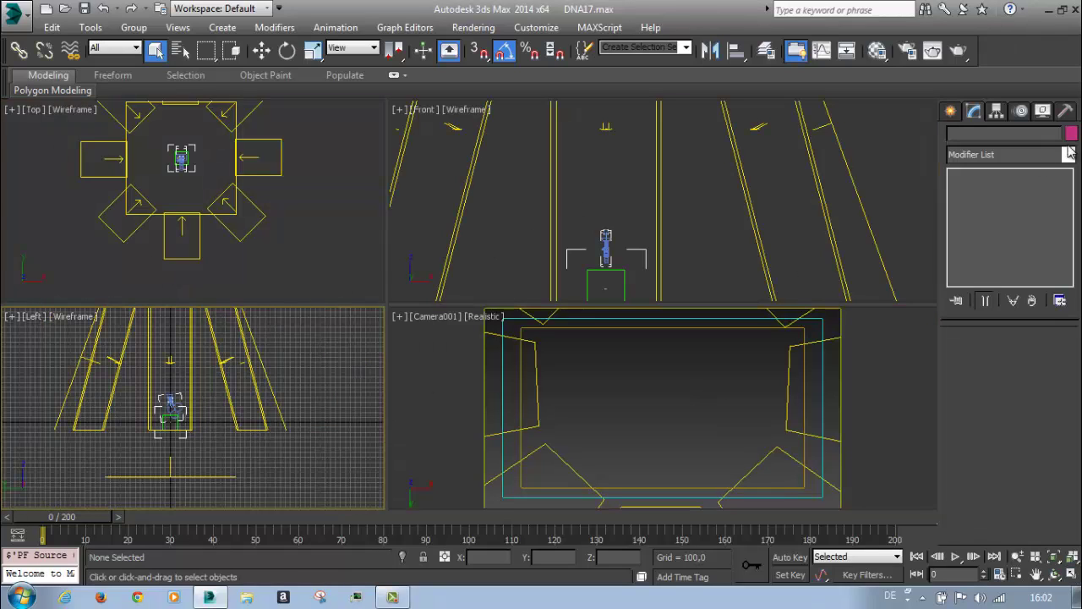
{"action": "left_click", "coordinate": [1064, 113]}
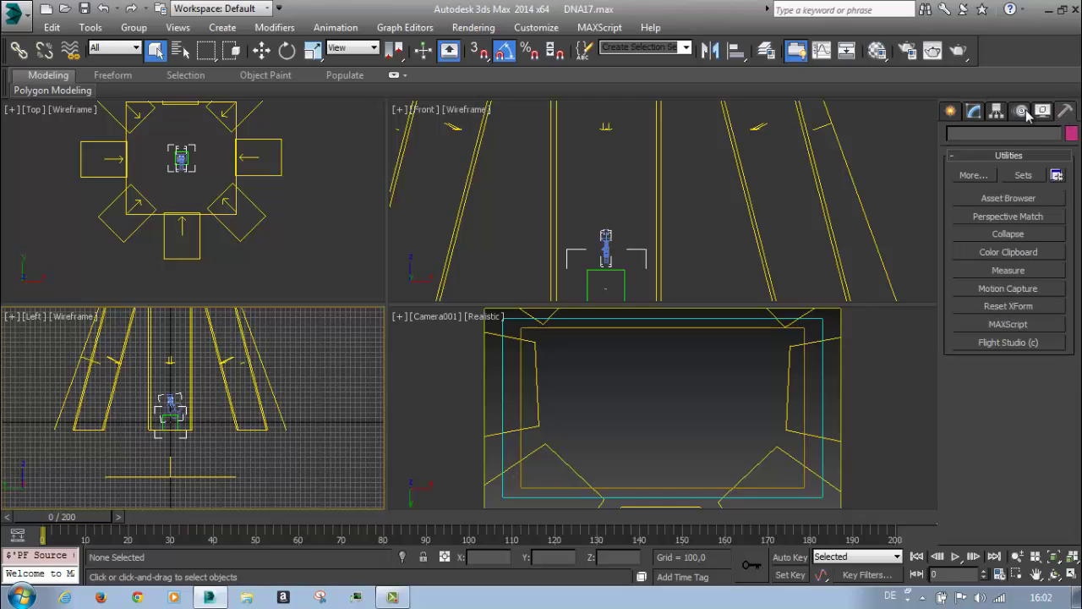
{"action": "left_click", "coordinate": [1042, 112]}
{"action": "left_click", "coordinate": [972, 294]}
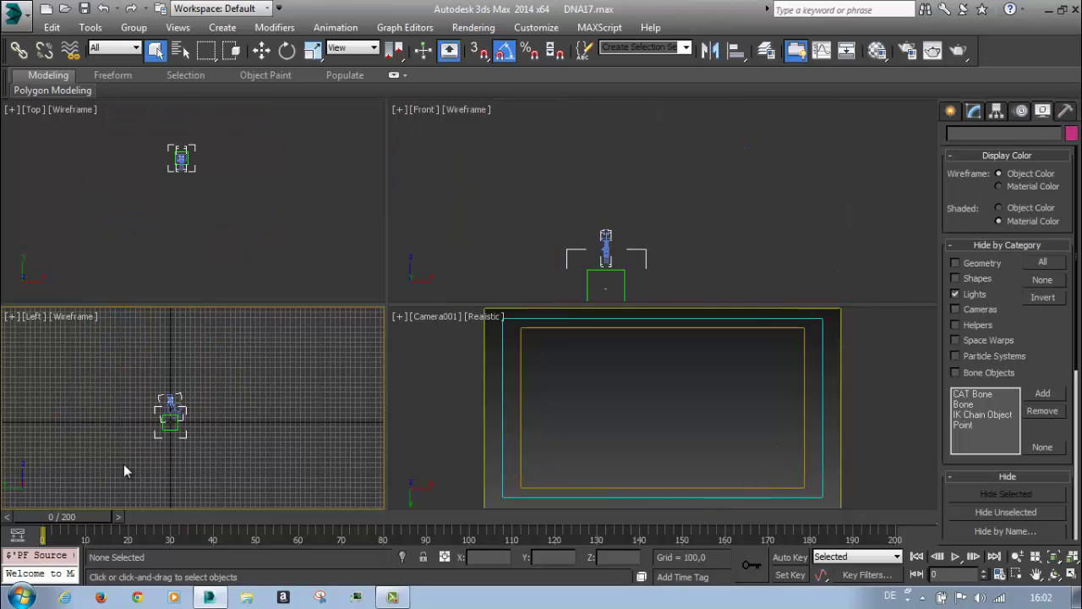
{"action": "right_click", "coordinate": [124, 463]}
{"action": "left_click_drag", "start_coordinate": [77, 517], "coordinate": [535, 537]}
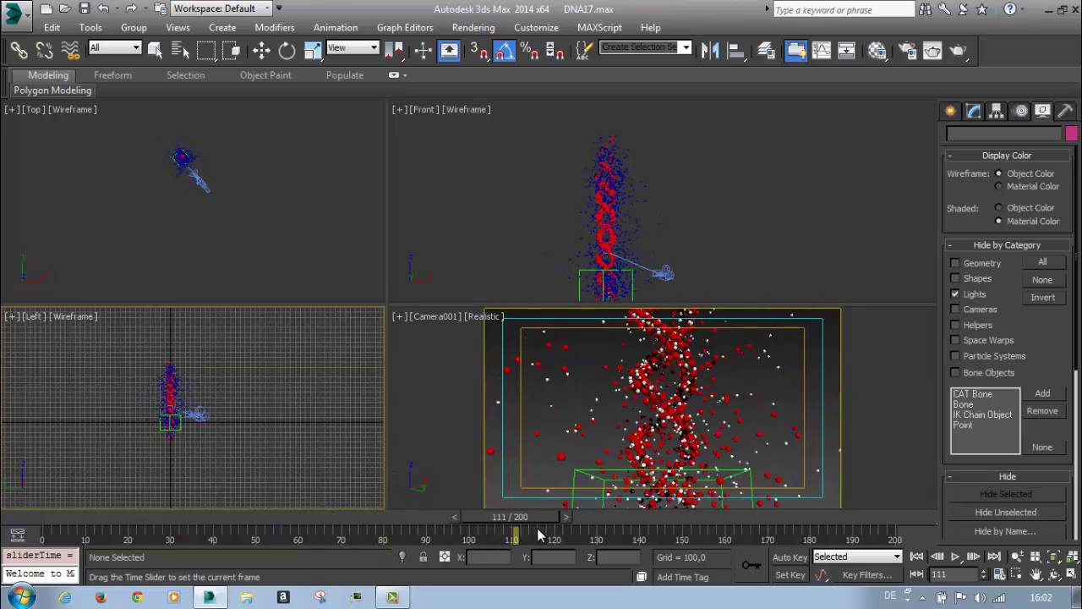
{"action": "middle_click_drag", "start_coordinate": [283, 200], "coordinate": [285, 214]}
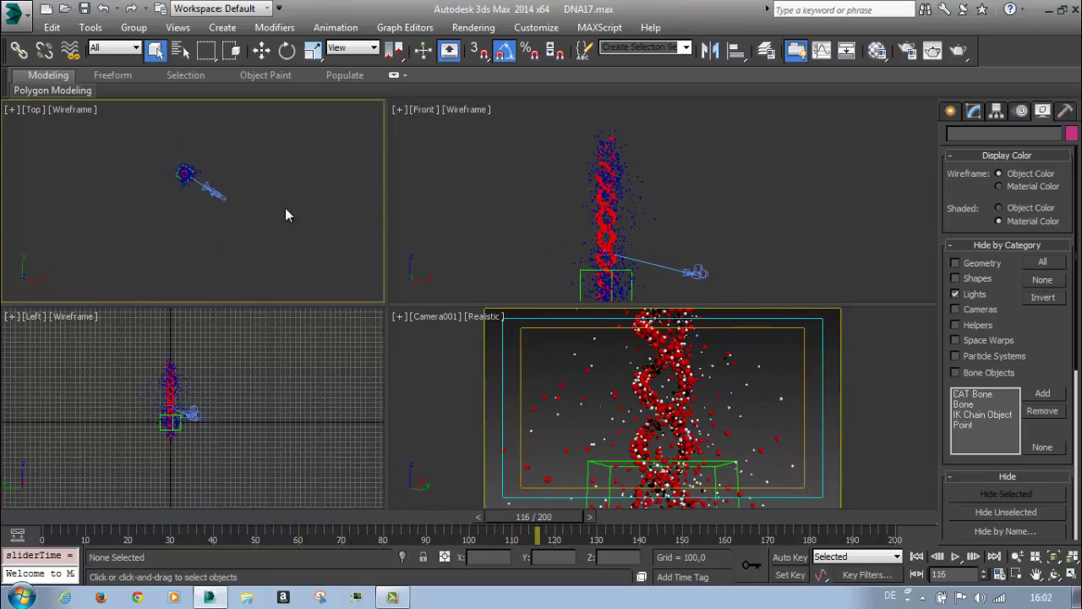
{"action": "scroll", "coordinate": [621, 265], "scroll_direction": "up", "scroll_amount": 5}
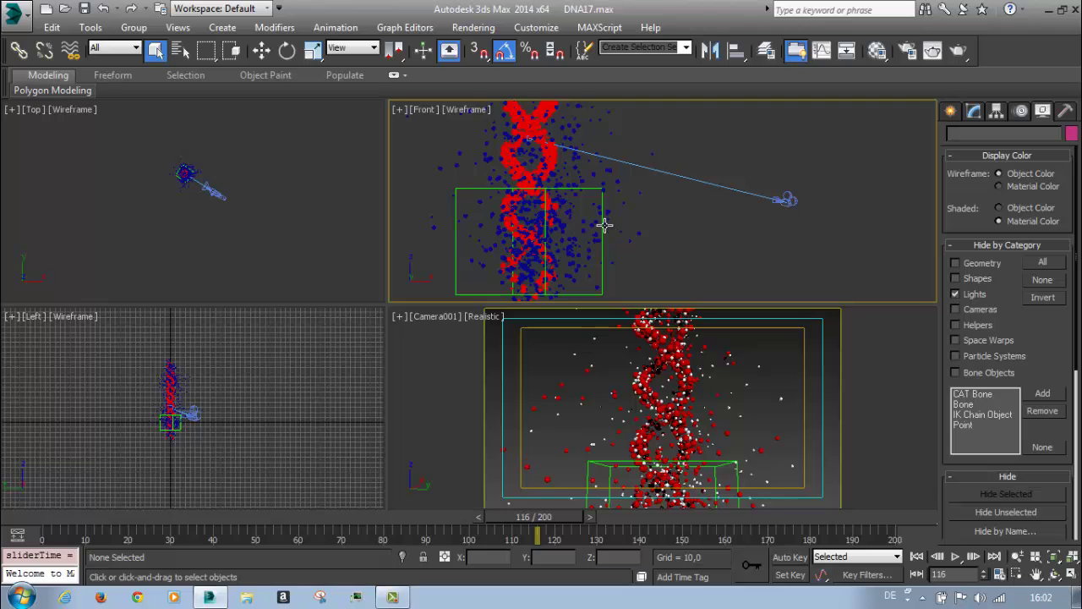
{"action": "left_click_drag", "start_coordinate": [533, 529], "coordinate": [669, 514]}
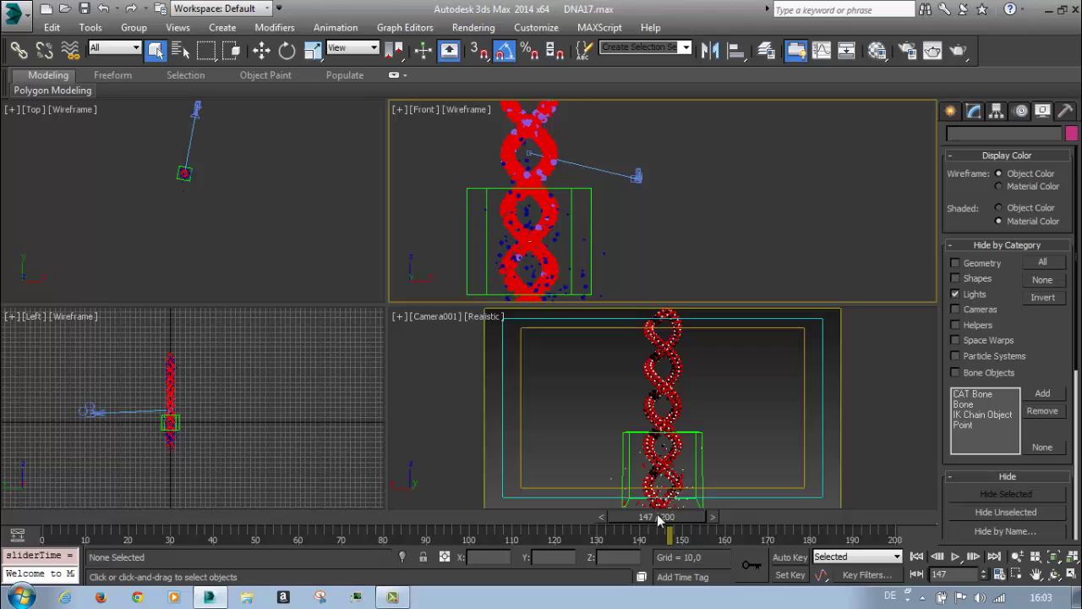
{"action": "left_click_drag", "start_coordinate": [657, 517], "coordinate": [903, 517]}
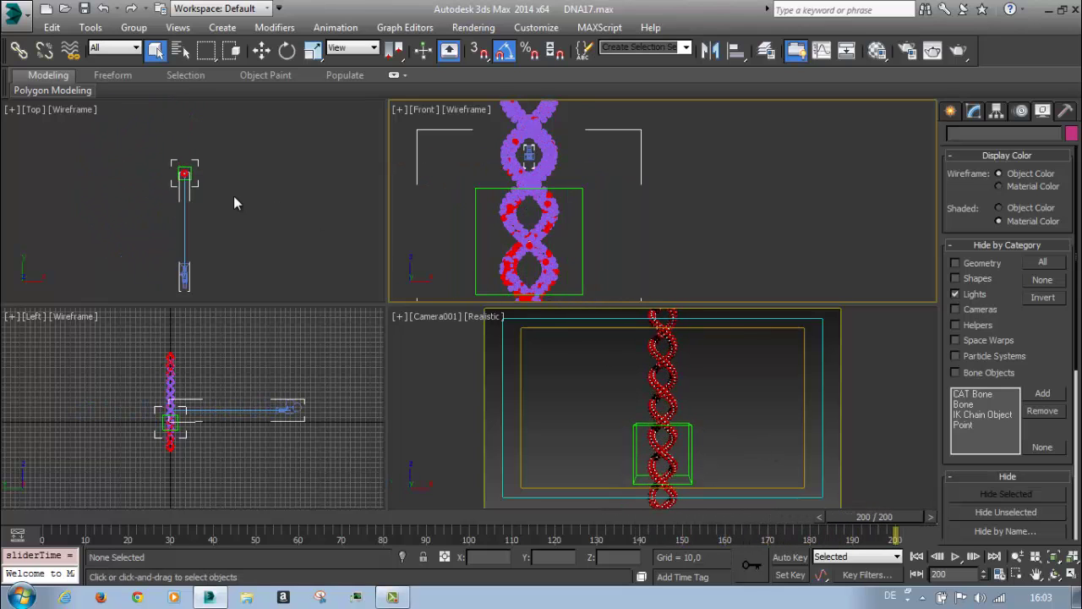
{"action": "middle_click_drag", "start_coordinate": [233, 195], "coordinate": [195, 228]}
{"action": "scroll", "coordinate": [226, 216], "scroll_direction": "up", "scroll_amount": 5}
{"action": "left_click", "coordinate": [226, 222]}
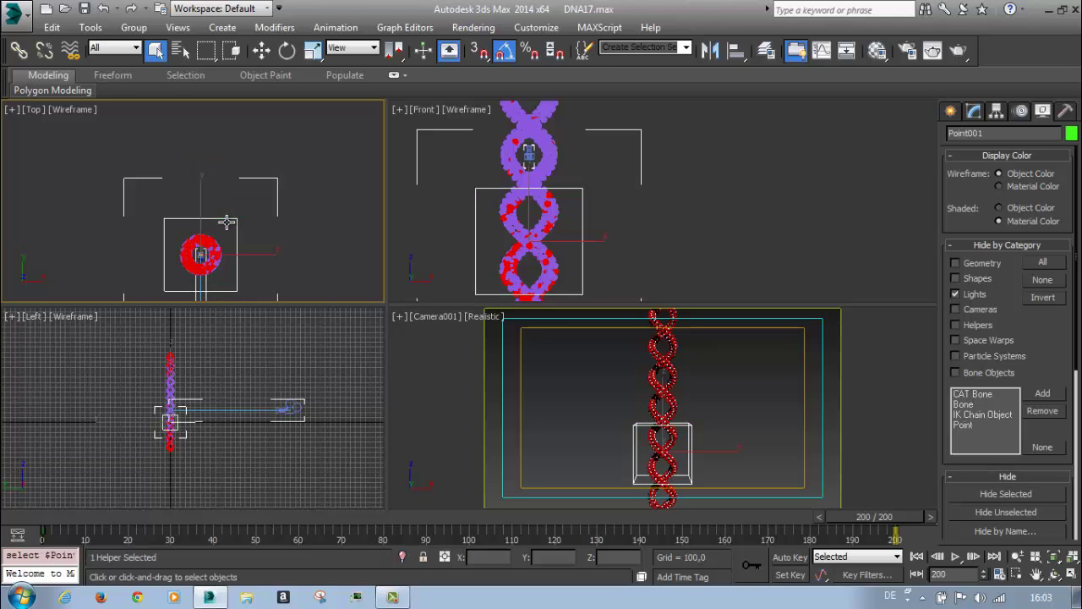
{"action": "scroll", "coordinate": [234, 217], "scroll_direction": "down", "scroll_amount": 5}
{"action": "middle_click_drag", "start_coordinate": [230, 224], "coordinate": [193, 277]}
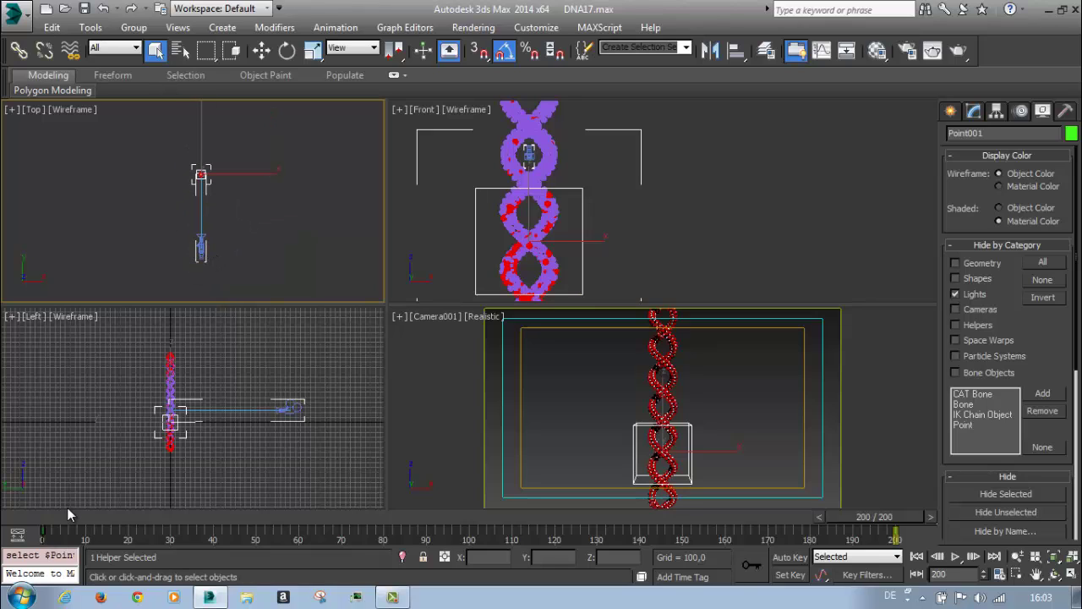
{"action": "left_click_drag", "start_coordinate": [68, 514], "coordinate": [729, 541]}
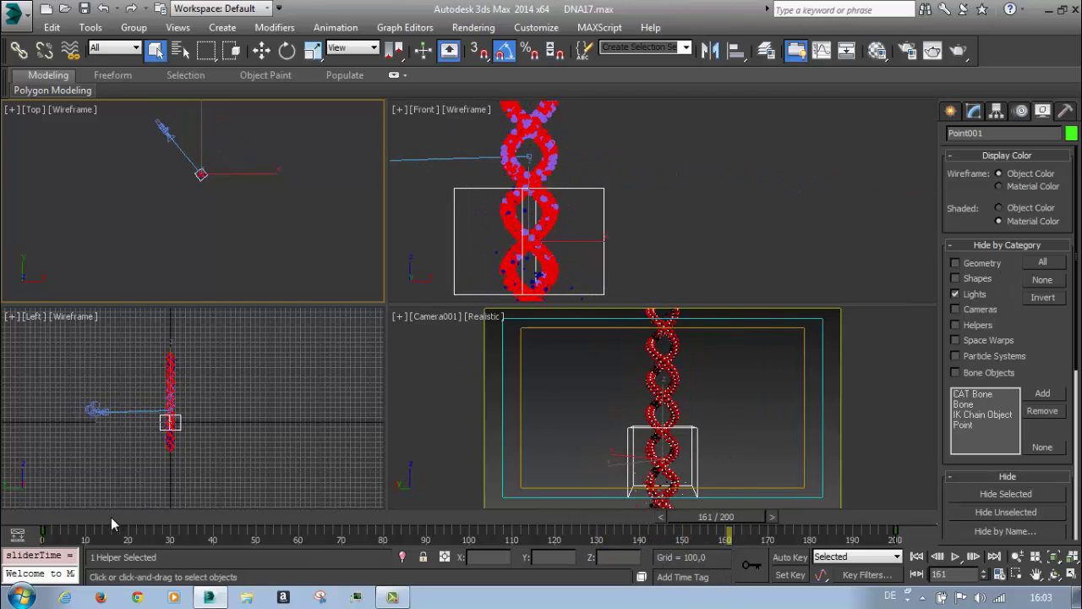
{"action": "left_click_drag", "start_coordinate": [111, 519], "coordinate": [923, 544]}
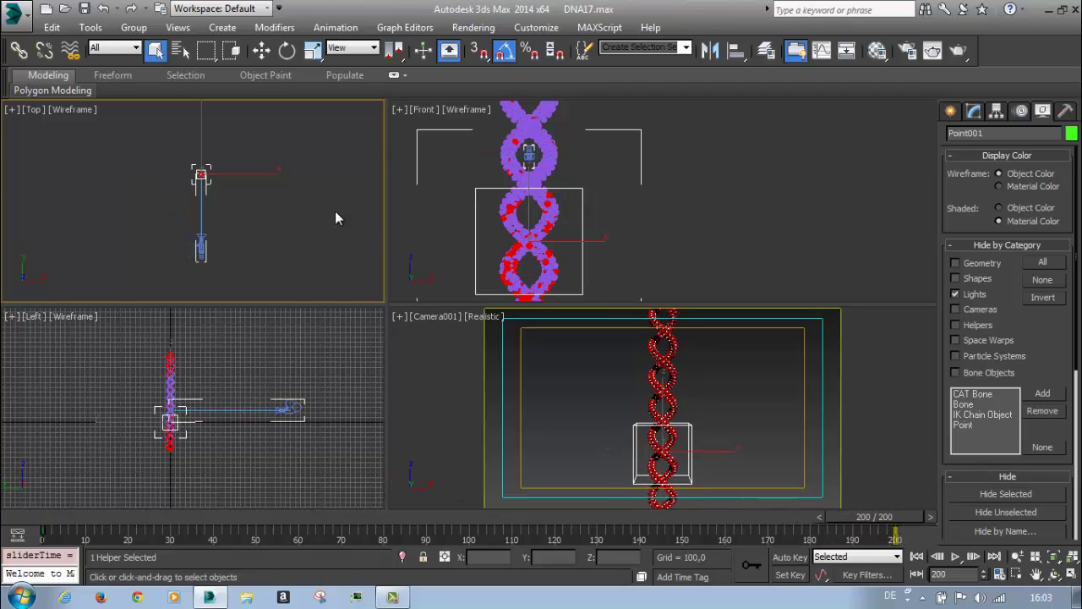
{"action": "left_click", "coordinate": [60, 524]}
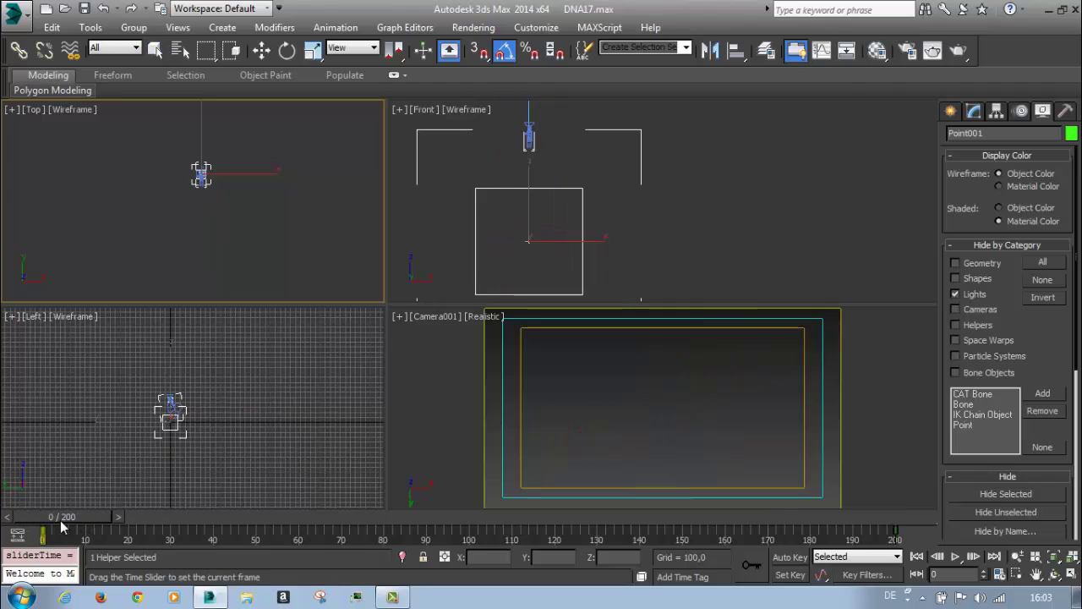
{"action": "middle_click_drag", "start_coordinate": [582, 147], "coordinate": [601, 228]}
{"action": "scroll", "coordinate": [239, 387], "scroll_direction": "up", "scroll_amount": 4}
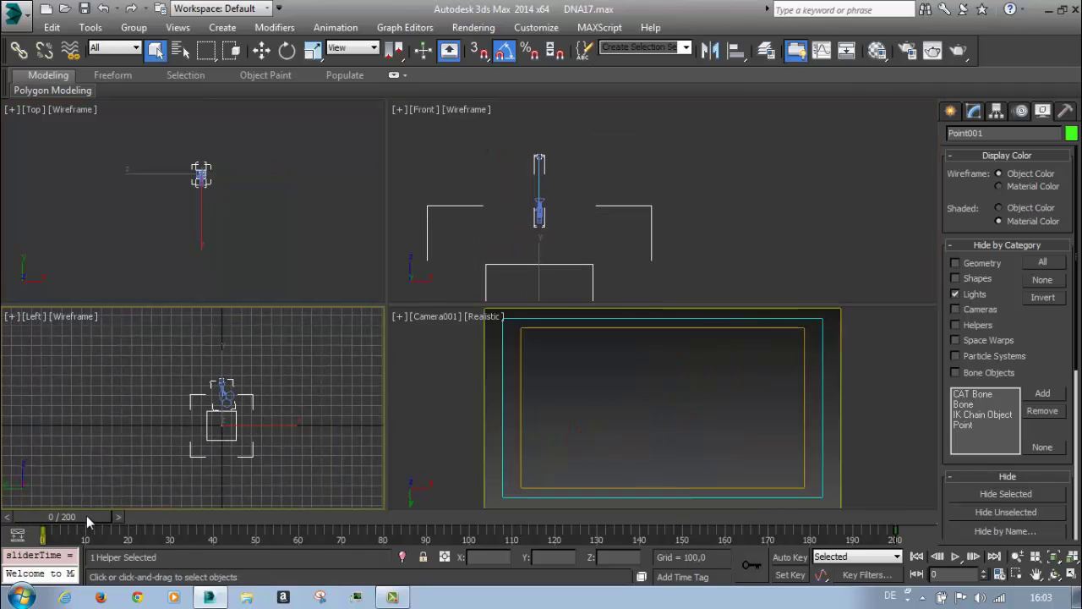
{"action": "left_click_drag", "start_coordinate": [88, 522], "coordinate": [884, 517]}
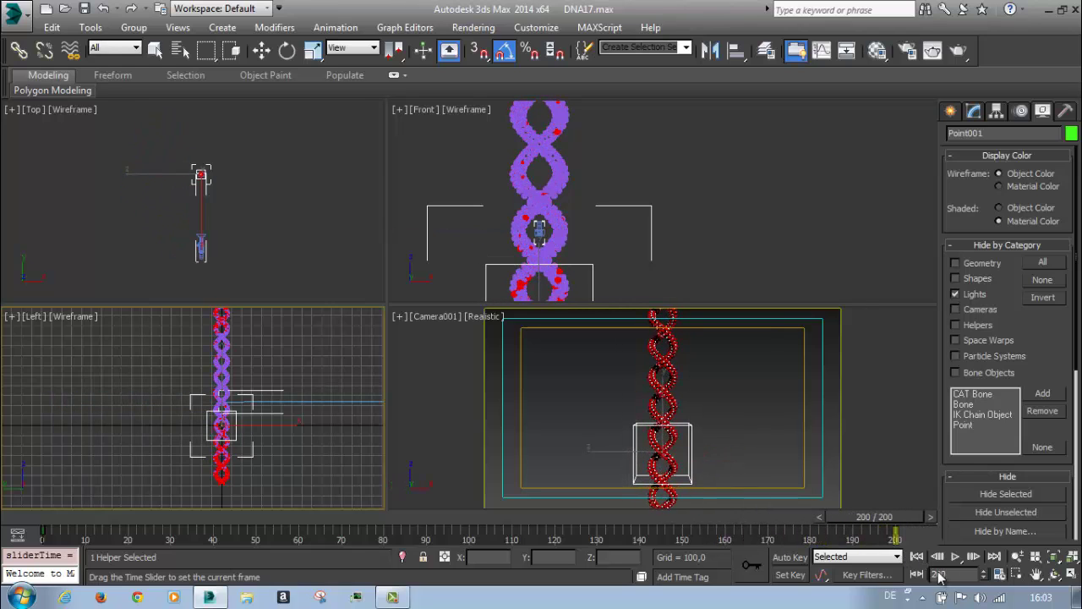
Maximize the Camera001 view and scrub the timeline from frame 10 to 22
{"action": "right_click", "coordinate": [740, 435]}
{"action": "left_click", "coordinate": [1072, 574]}
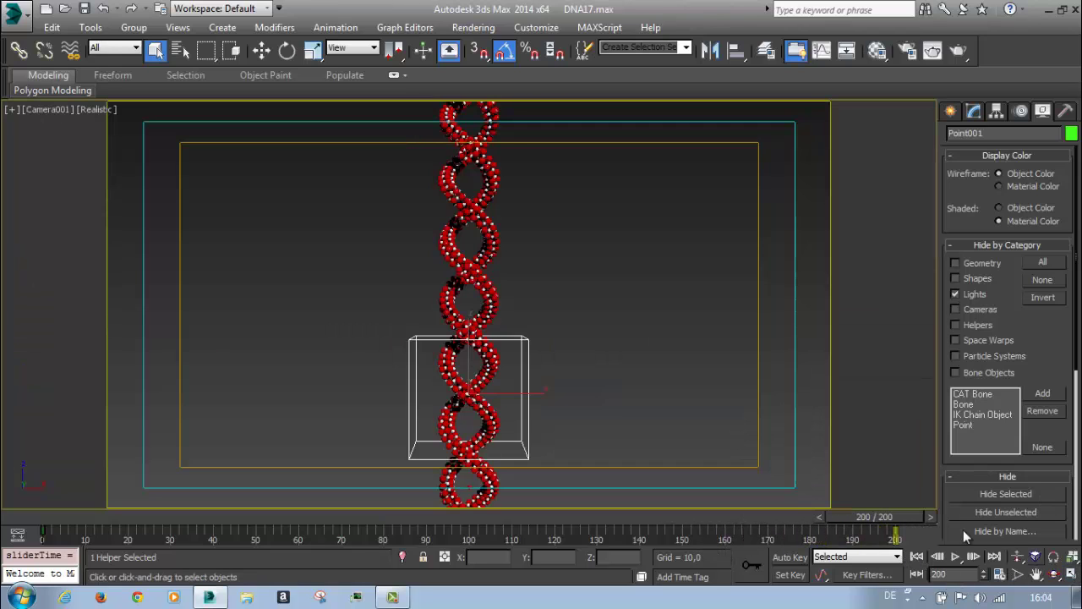
{"action": "left_click_drag", "start_coordinate": [77, 522], "coordinate": [105, 519]}
{"action": "key", "text": "q"}
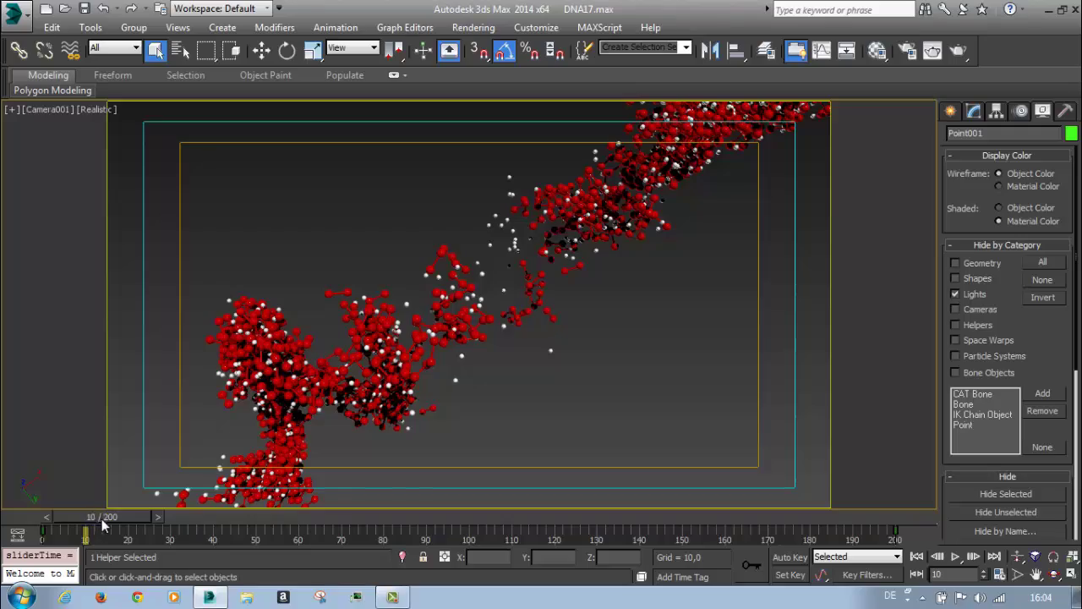
{"action": "left_click_drag", "start_coordinate": [101, 520], "coordinate": [535, 530]}
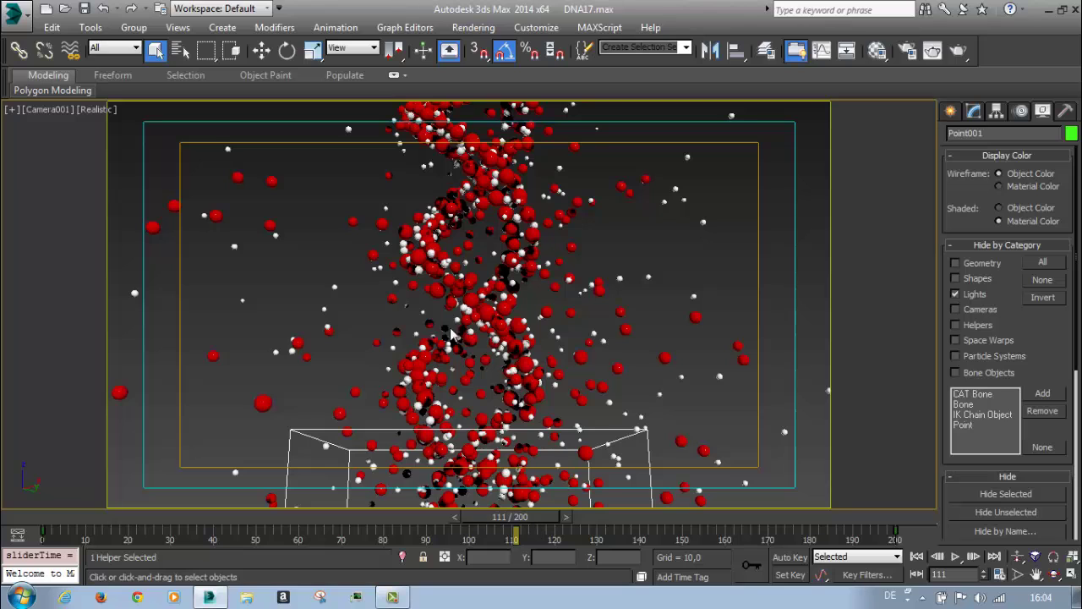
Restore four viewports, then maximize and orbit the Front view onto the newRedStand molecule
{"action": "left_click", "coordinate": [1071, 574]}
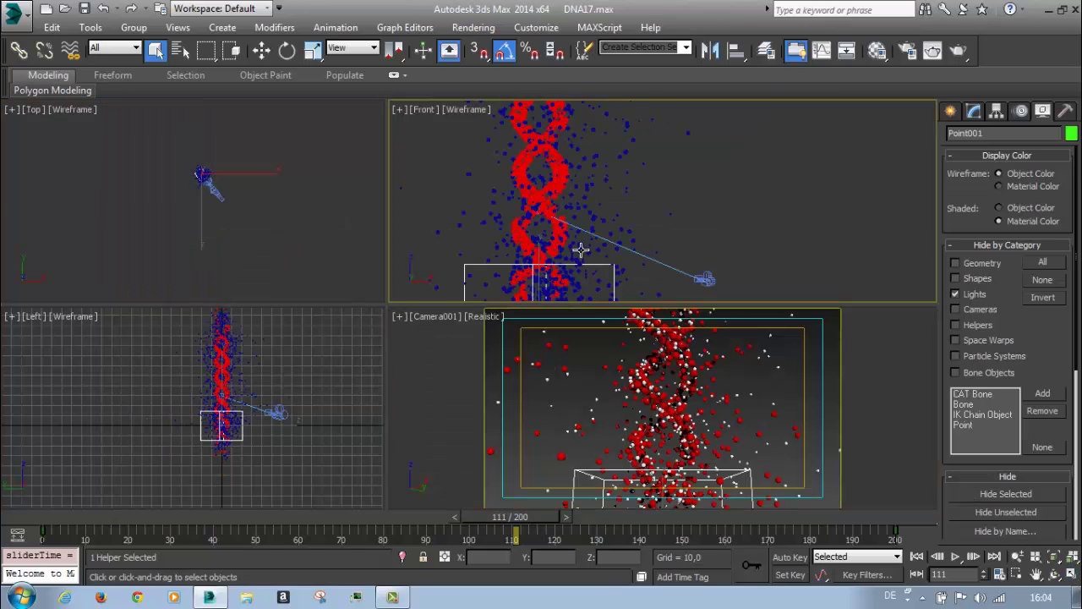
{"action": "scroll", "coordinate": [580, 249], "scroll_direction": "down", "scroll_amount": 5}
{"action": "middle_click_drag", "start_coordinate": [541, 237], "coordinate": [669, 157]}
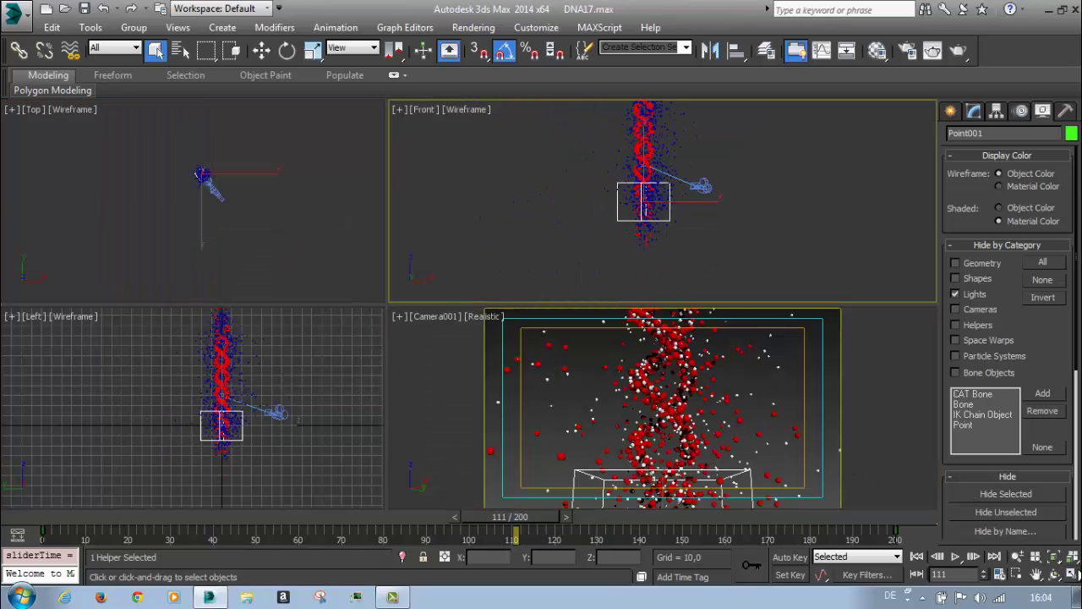
{"action": "left_click", "coordinate": [1072, 574]}
{"action": "middle_click_drag", "start_coordinate": [421, 315], "coordinate": [505, 392], "text": "alt"}
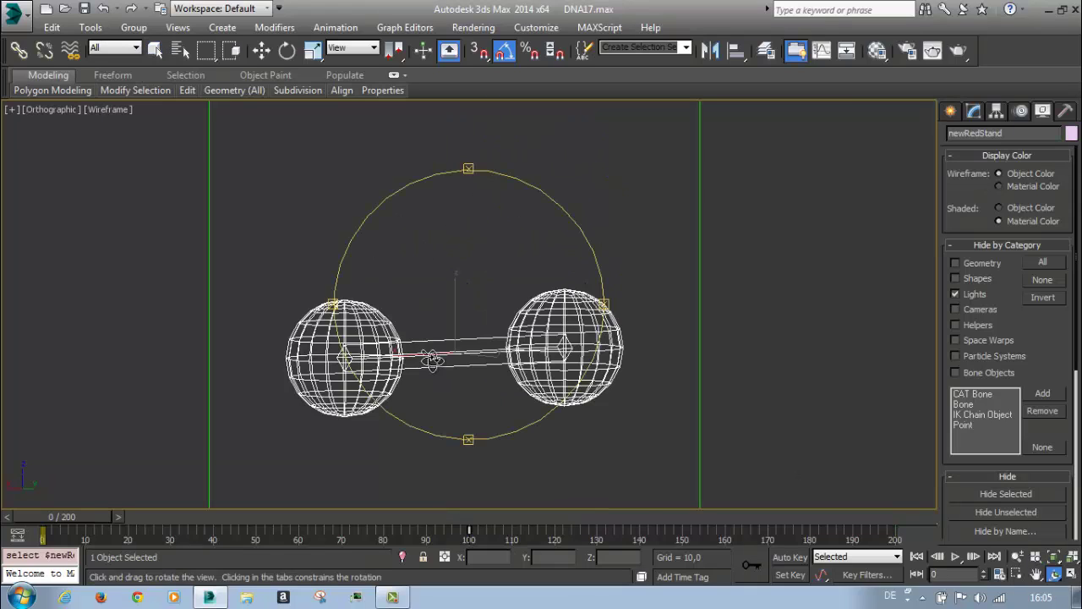
Orbit around the two-sphere molecule, scrub the timeline, and switch the viewport to Realistic shading
{"action": "middle_click_drag", "start_coordinate": [431, 358], "coordinate": [445, 377], "text": "alt"}
{"action": "left_click_drag", "start_coordinate": [38, 520], "coordinate": [4, 517]}
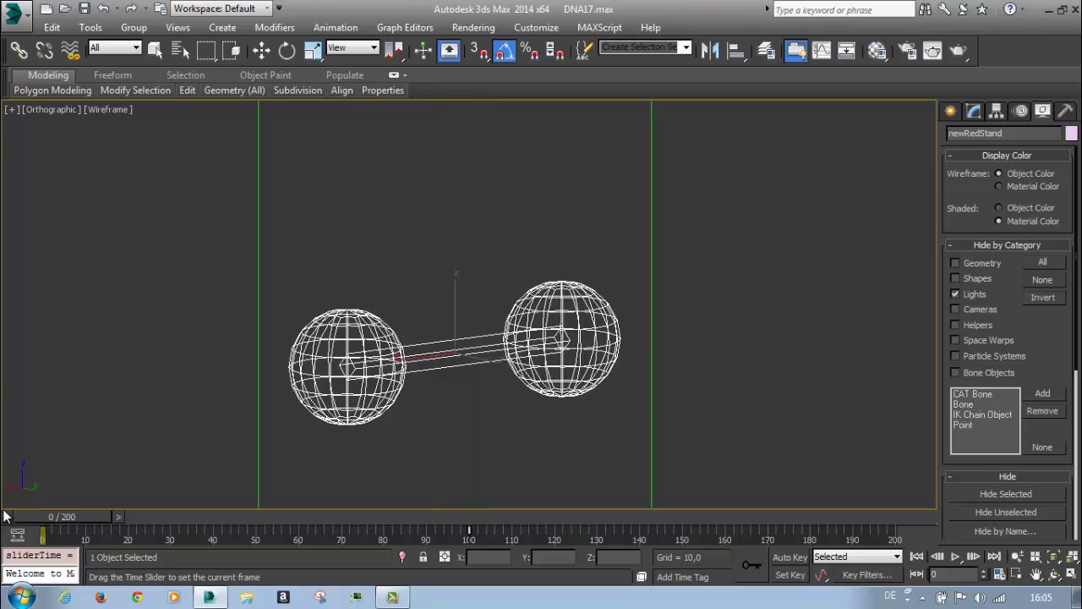
{"action": "left_click", "coordinate": [106, 110]}
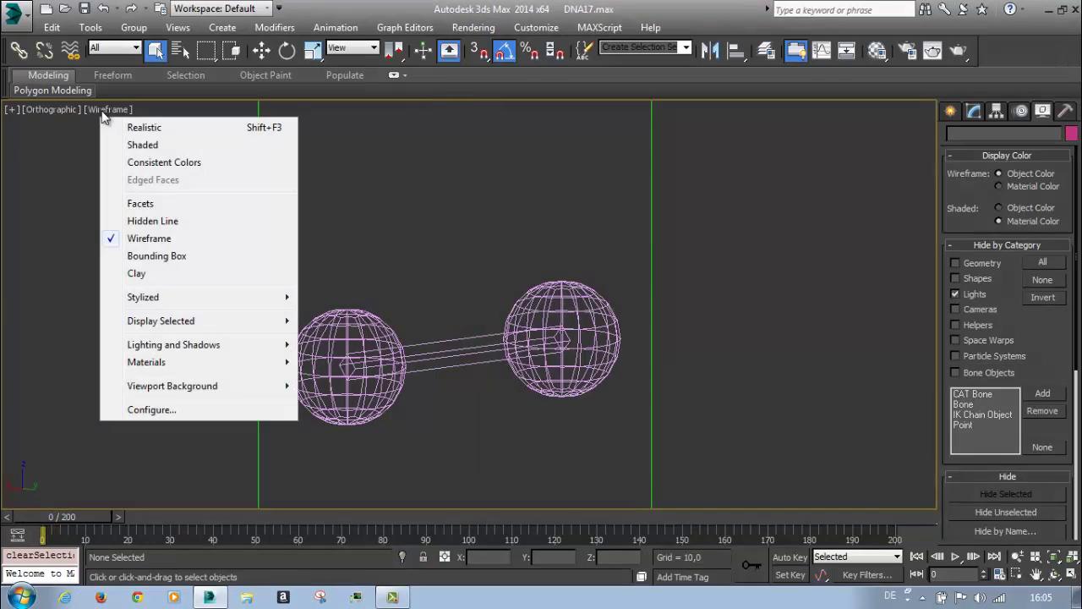
{"action": "left_click", "coordinate": [123, 126]}
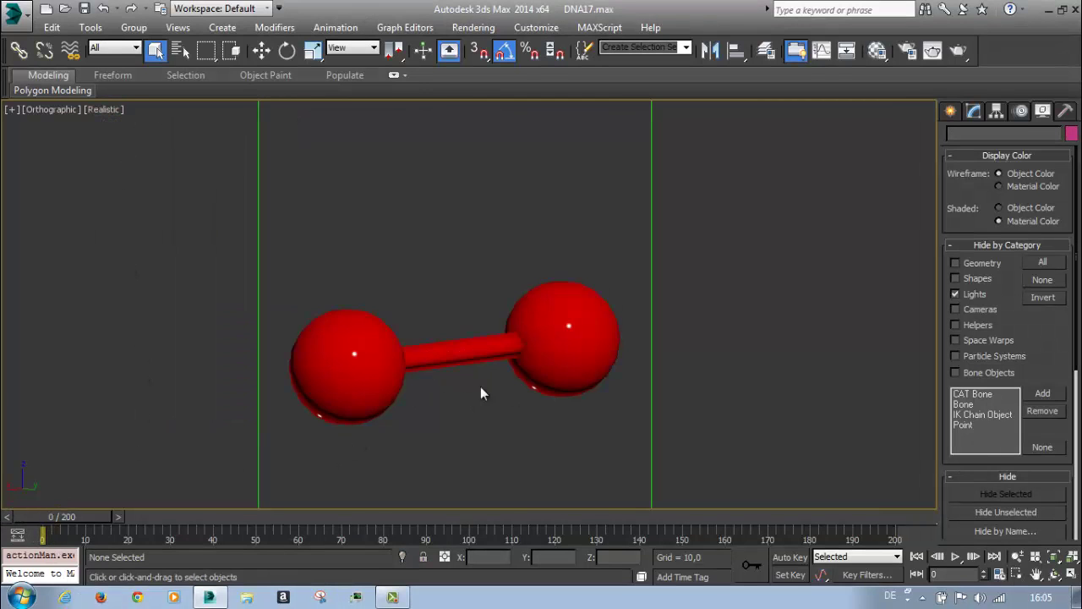
Select the red two-sphere molecule and scrub back and forth from frame 19 to watch it animate
{"action": "left_click_drag", "start_coordinate": [65, 528], "coordinate": [164, 516]}
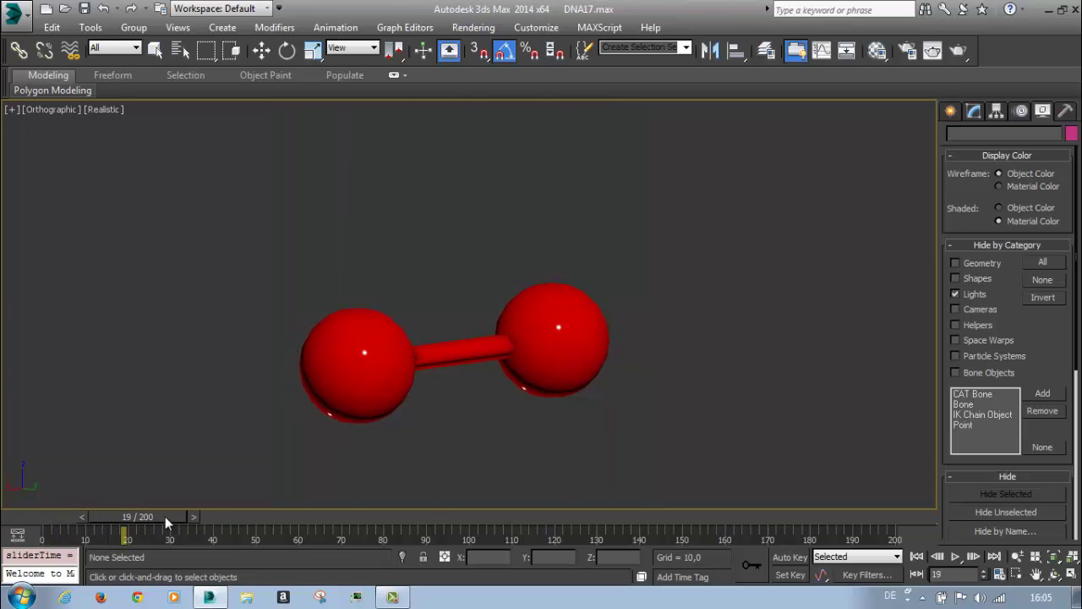
{"action": "left_click", "coordinate": [350, 369]}
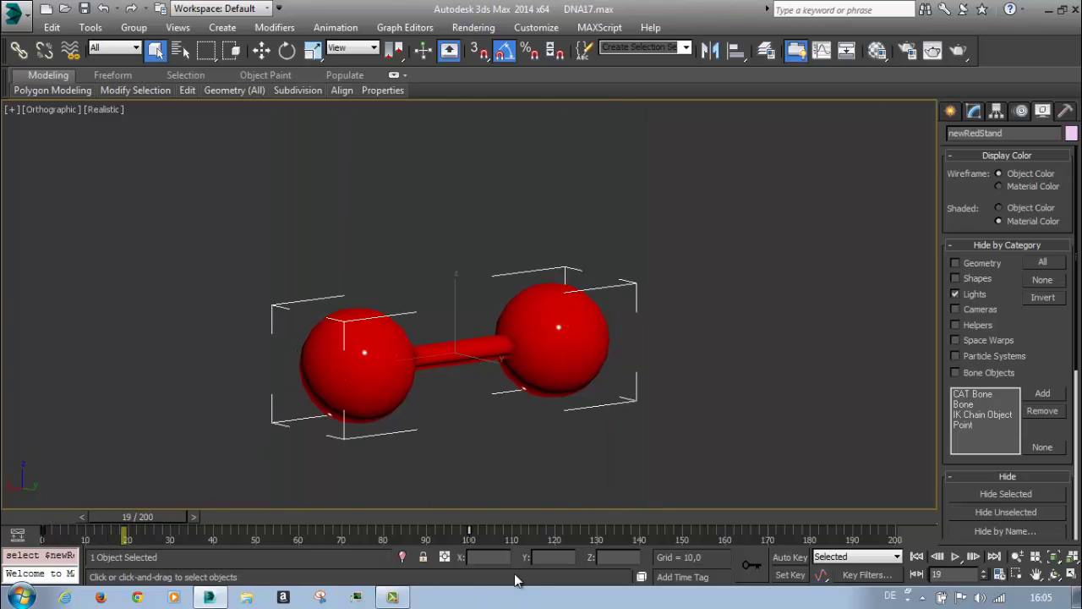
{"action": "left_click_drag", "start_coordinate": [186, 517], "coordinate": [397, 507]}
{"action": "left_click_drag", "start_coordinate": [251, 511], "coordinate": [42, 517]}
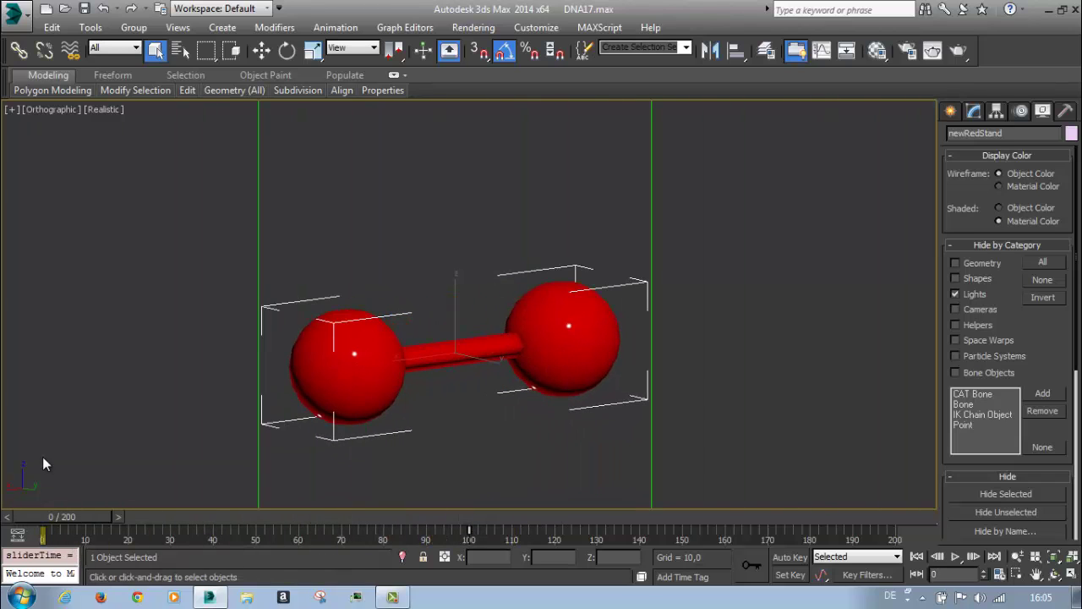
Clear the selection and use Unhide All to bring back the hidden DNA molecules
{"action": "left_click", "coordinate": [53, 459]}
{"action": "right_click", "coordinate": [53, 459]}
{"action": "left_click", "coordinate": [123, 387]}
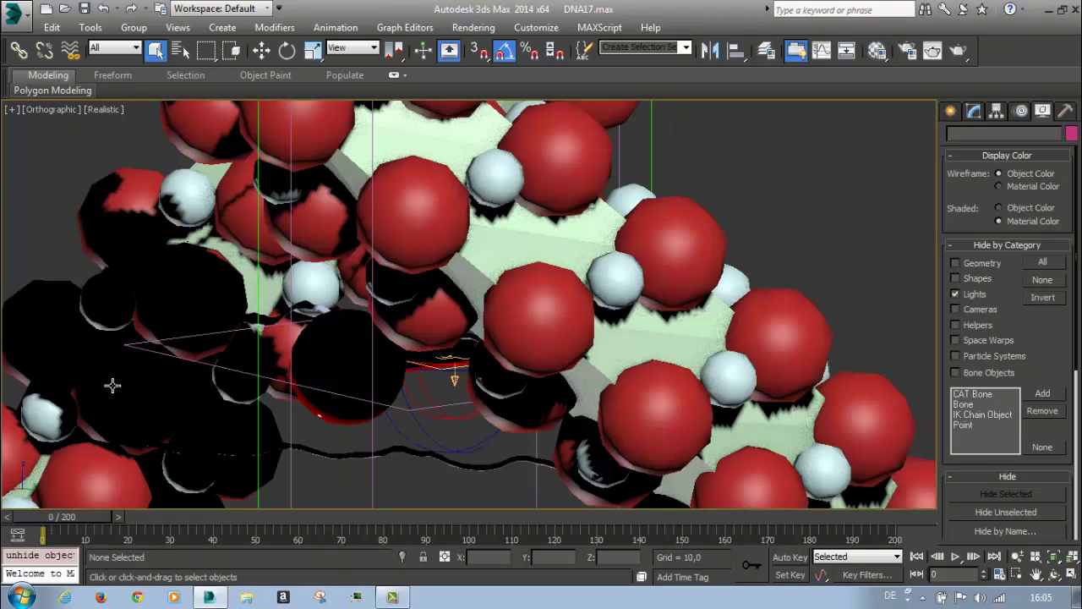
View through Camera001, step forward to frame 18, and open Particle View with the 6 key
{"action": "key", "text": "c"}
{"action": "key", "text": "period"}
{"action": "key", "text": "period"}
{"action": "key", "text": "period"}
{"action": "key", "text": "period"}
{"action": "key", "text": "period"}
{"action": "key", "text": "period"}
{"action": "key", "text": "period"}
{"action": "key", "text": "period"}
{"action": "key", "text": "period"}
{"action": "key", "text": "period"}
{"action": "key", "text": "period"}
{"action": "key", "text": "period"}
{"action": "key", "text": "period"}
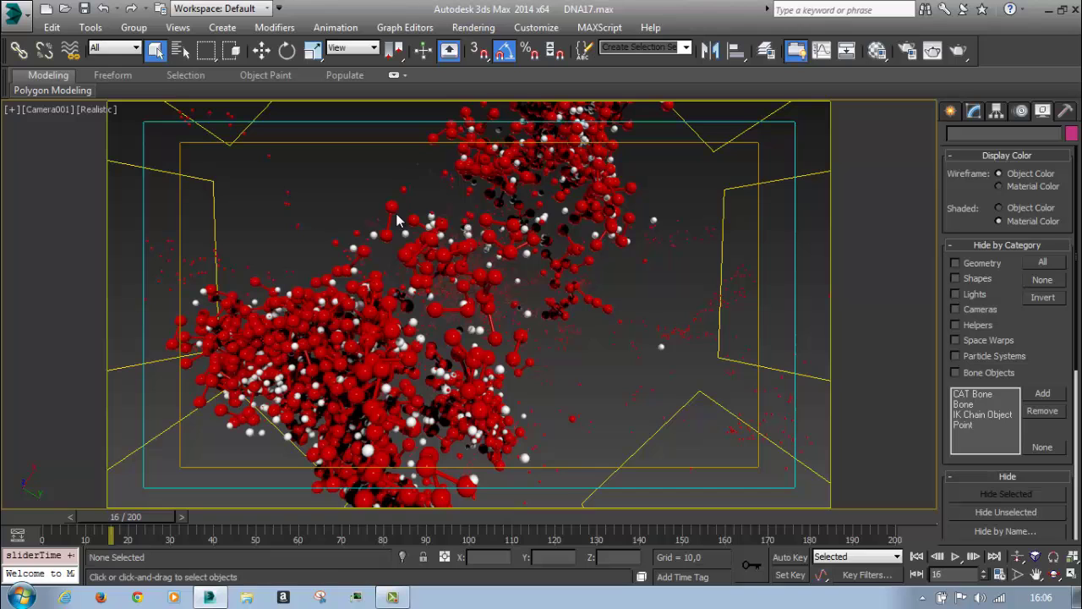
{"action": "key", "text": "period"}
{"action": "key", "text": "period"}
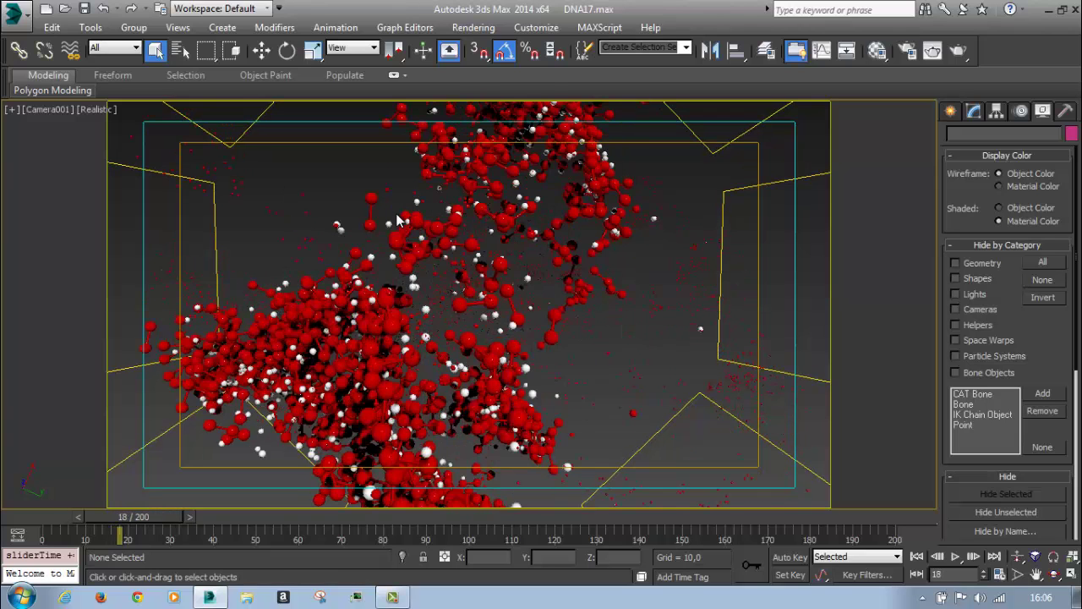
{"action": "key", "text": "6"}
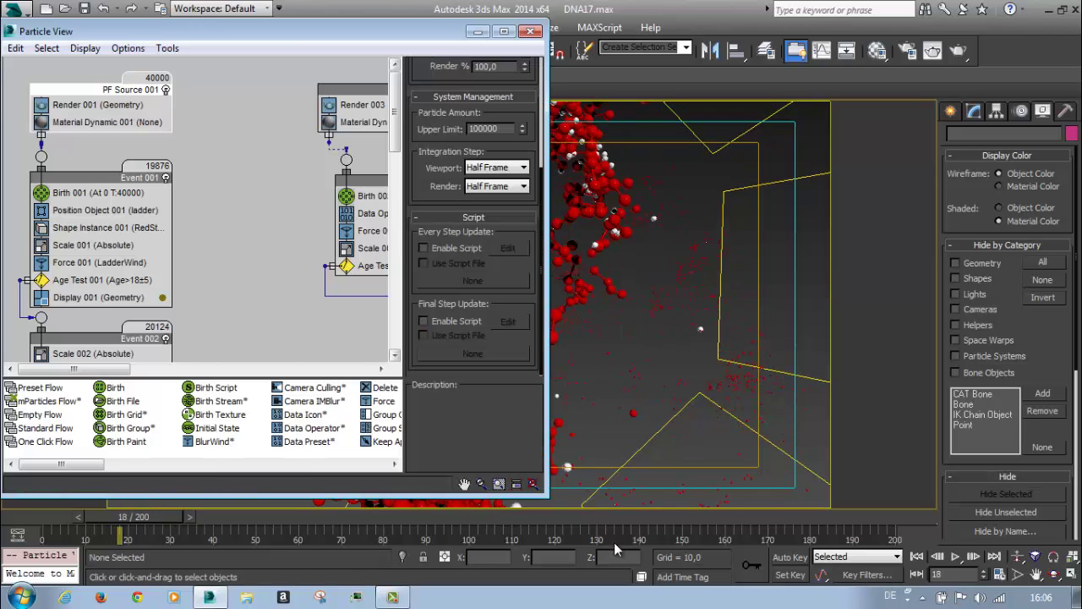
Enlarge Particle View, pan and zoom the graph, and select Data Operator 001 in PF Source 003's Event 004
{"action": "left_click_drag", "start_coordinate": [548, 495], "coordinate": [627, 569]}
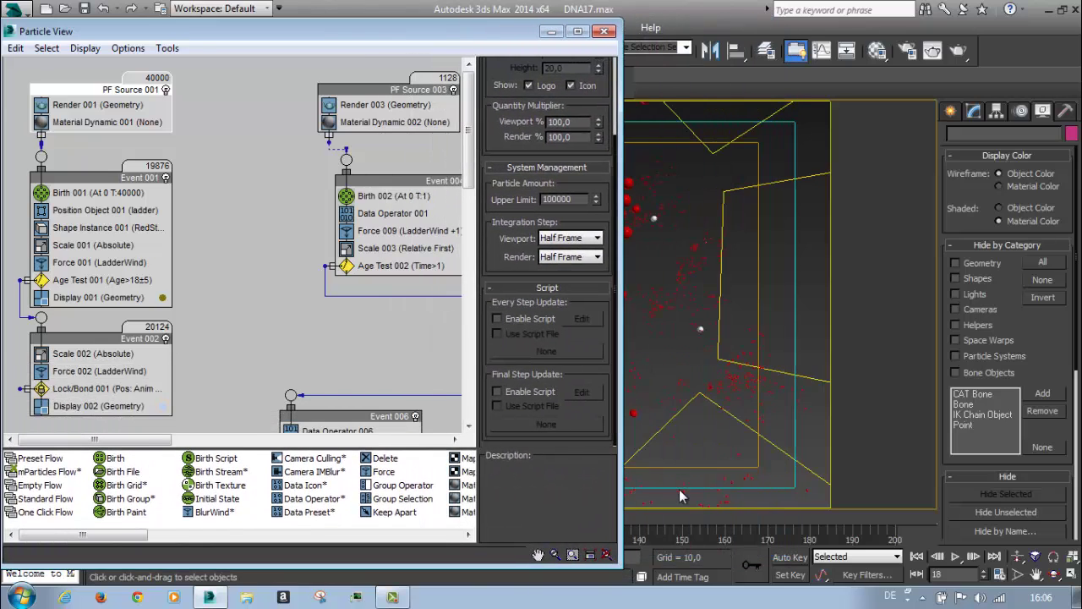
{"action": "middle_click_drag", "start_coordinate": [457, 273], "coordinate": [316, 279]}
{"action": "scroll", "coordinate": [304, 296], "scroll_direction": "down", "scroll_amount": 4}
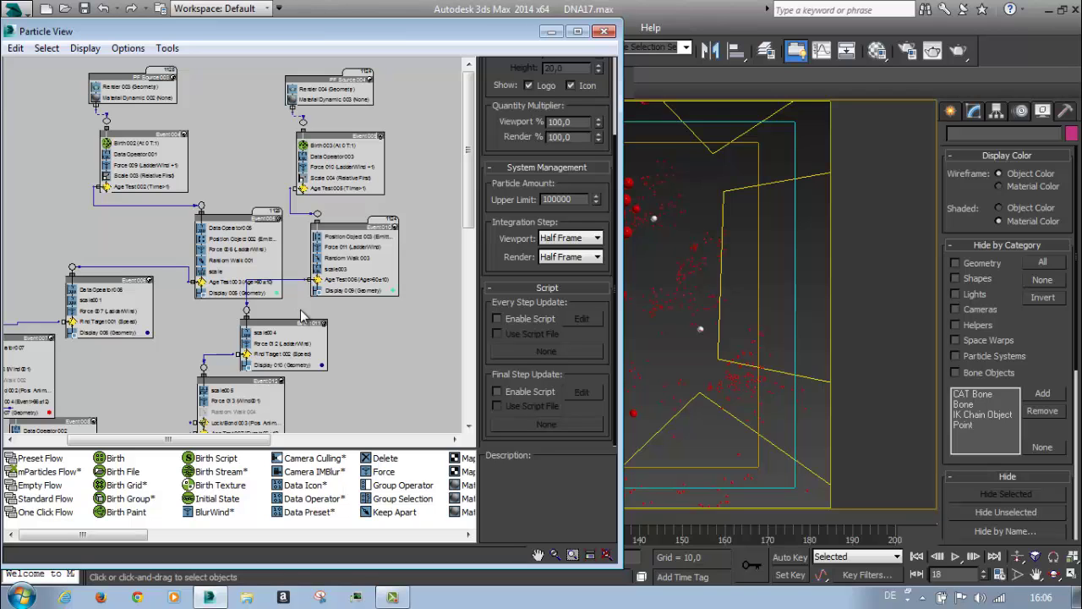
{"action": "scroll", "coordinate": [300, 309], "scroll_direction": "up", "scroll_amount": 6}
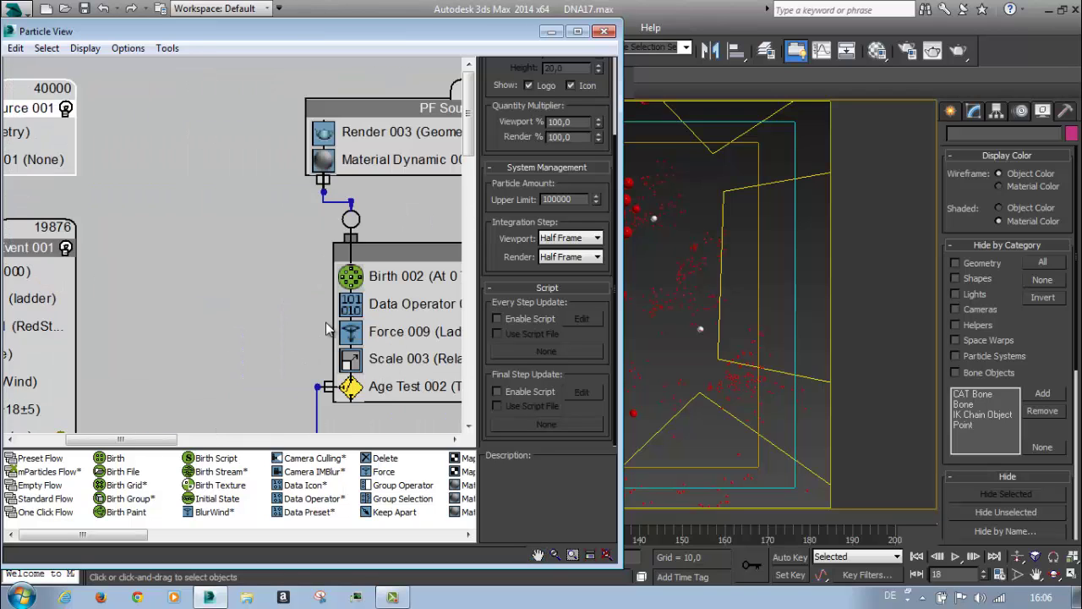
{"action": "scroll", "coordinate": [317, 315], "scroll_direction": "down", "scroll_amount": 5}
{"action": "scroll", "coordinate": [279, 309], "scroll_direction": "up", "scroll_amount": 2}
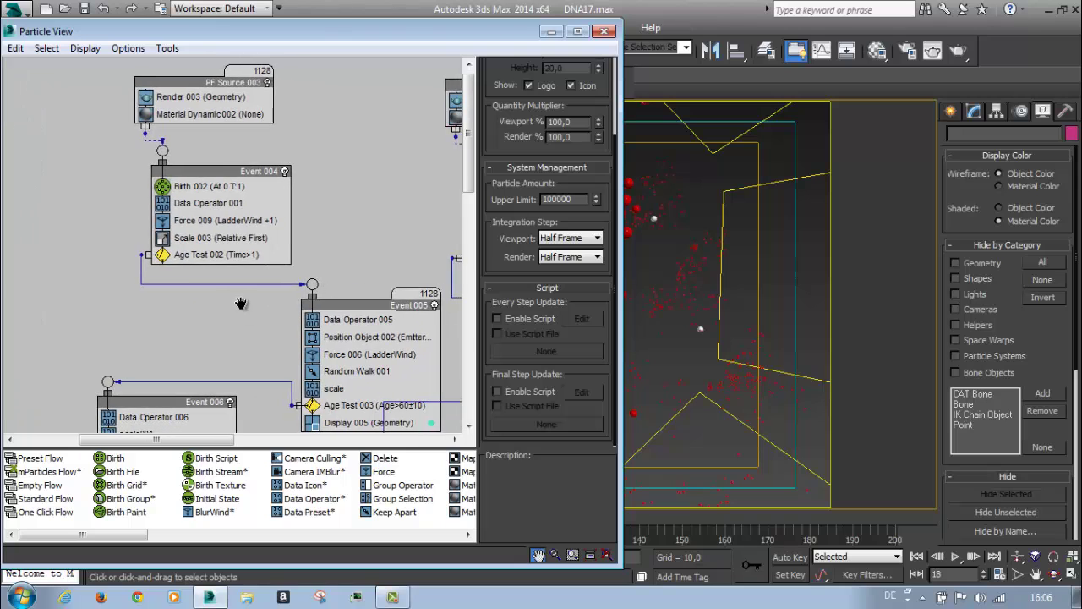
{"action": "left_click", "coordinate": [200, 203]}
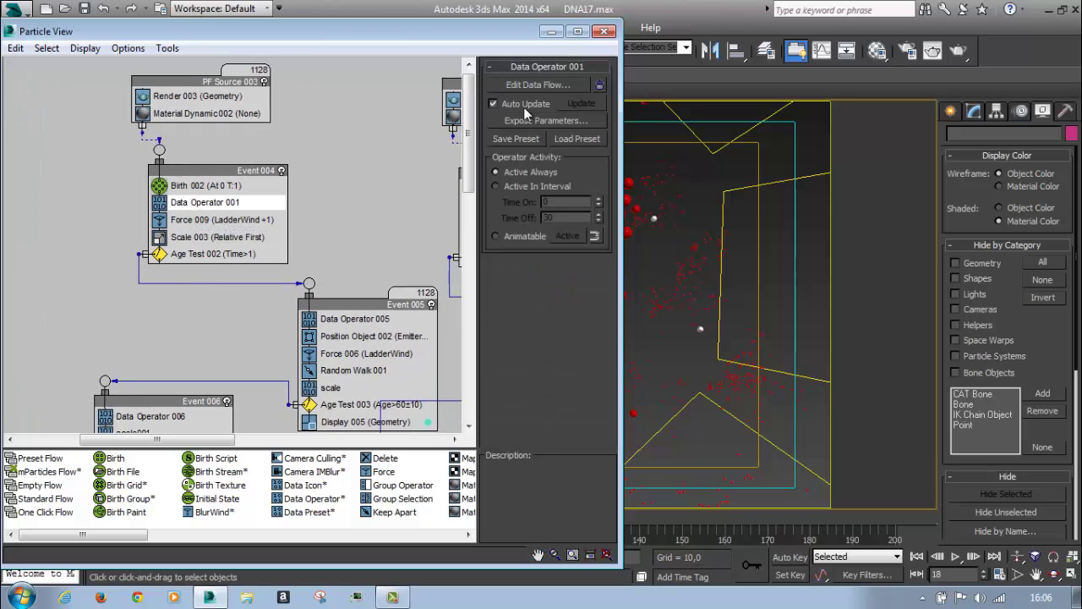
Open Data Operator 001's data flow, select the Object TM node, and nudge the Birth Index node
{"action": "left_click", "coordinate": [538, 85]}
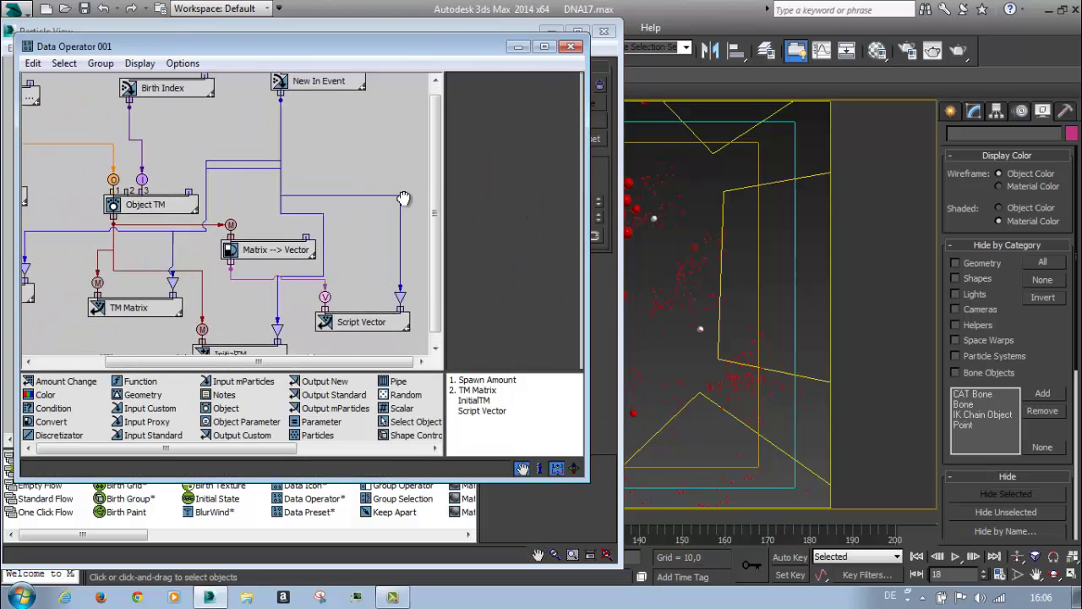
{"action": "left_click", "coordinate": [194, 254]}
{"action": "middle_click_drag", "start_coordinate": [200, 277], "coordinate": [319, 273]}
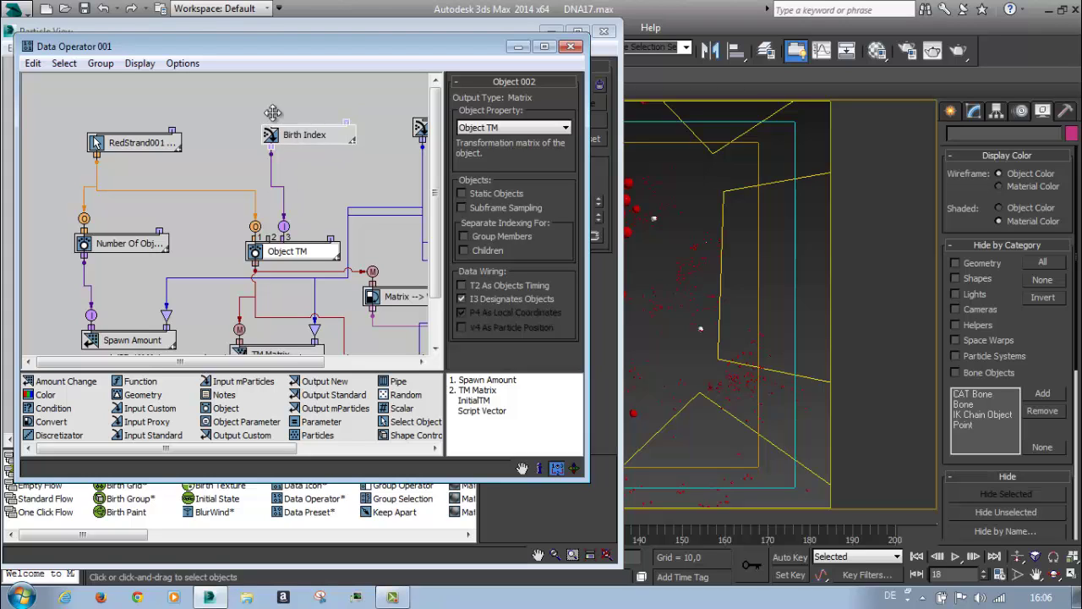
{"action": "mouse_move", "coordinate": [300, 136]}
{"action": "left_mouse_down"}
{"action": "mouse_move", "coordinate": [261, 115]}
{"action": "mouse_move", "coordinate": [281, 128]}
{"action": "left_mouse_up"}
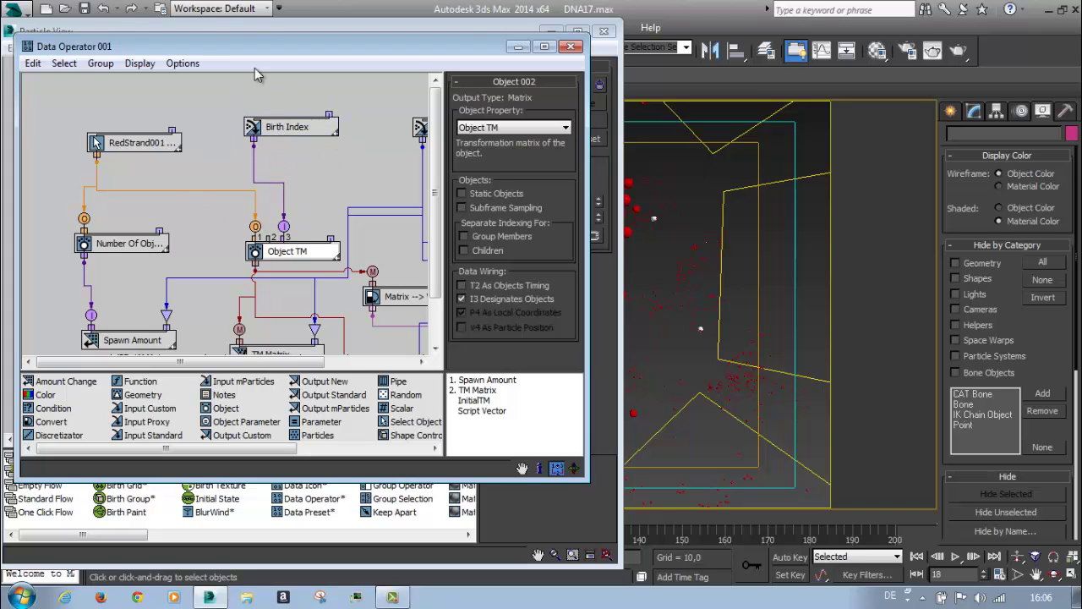